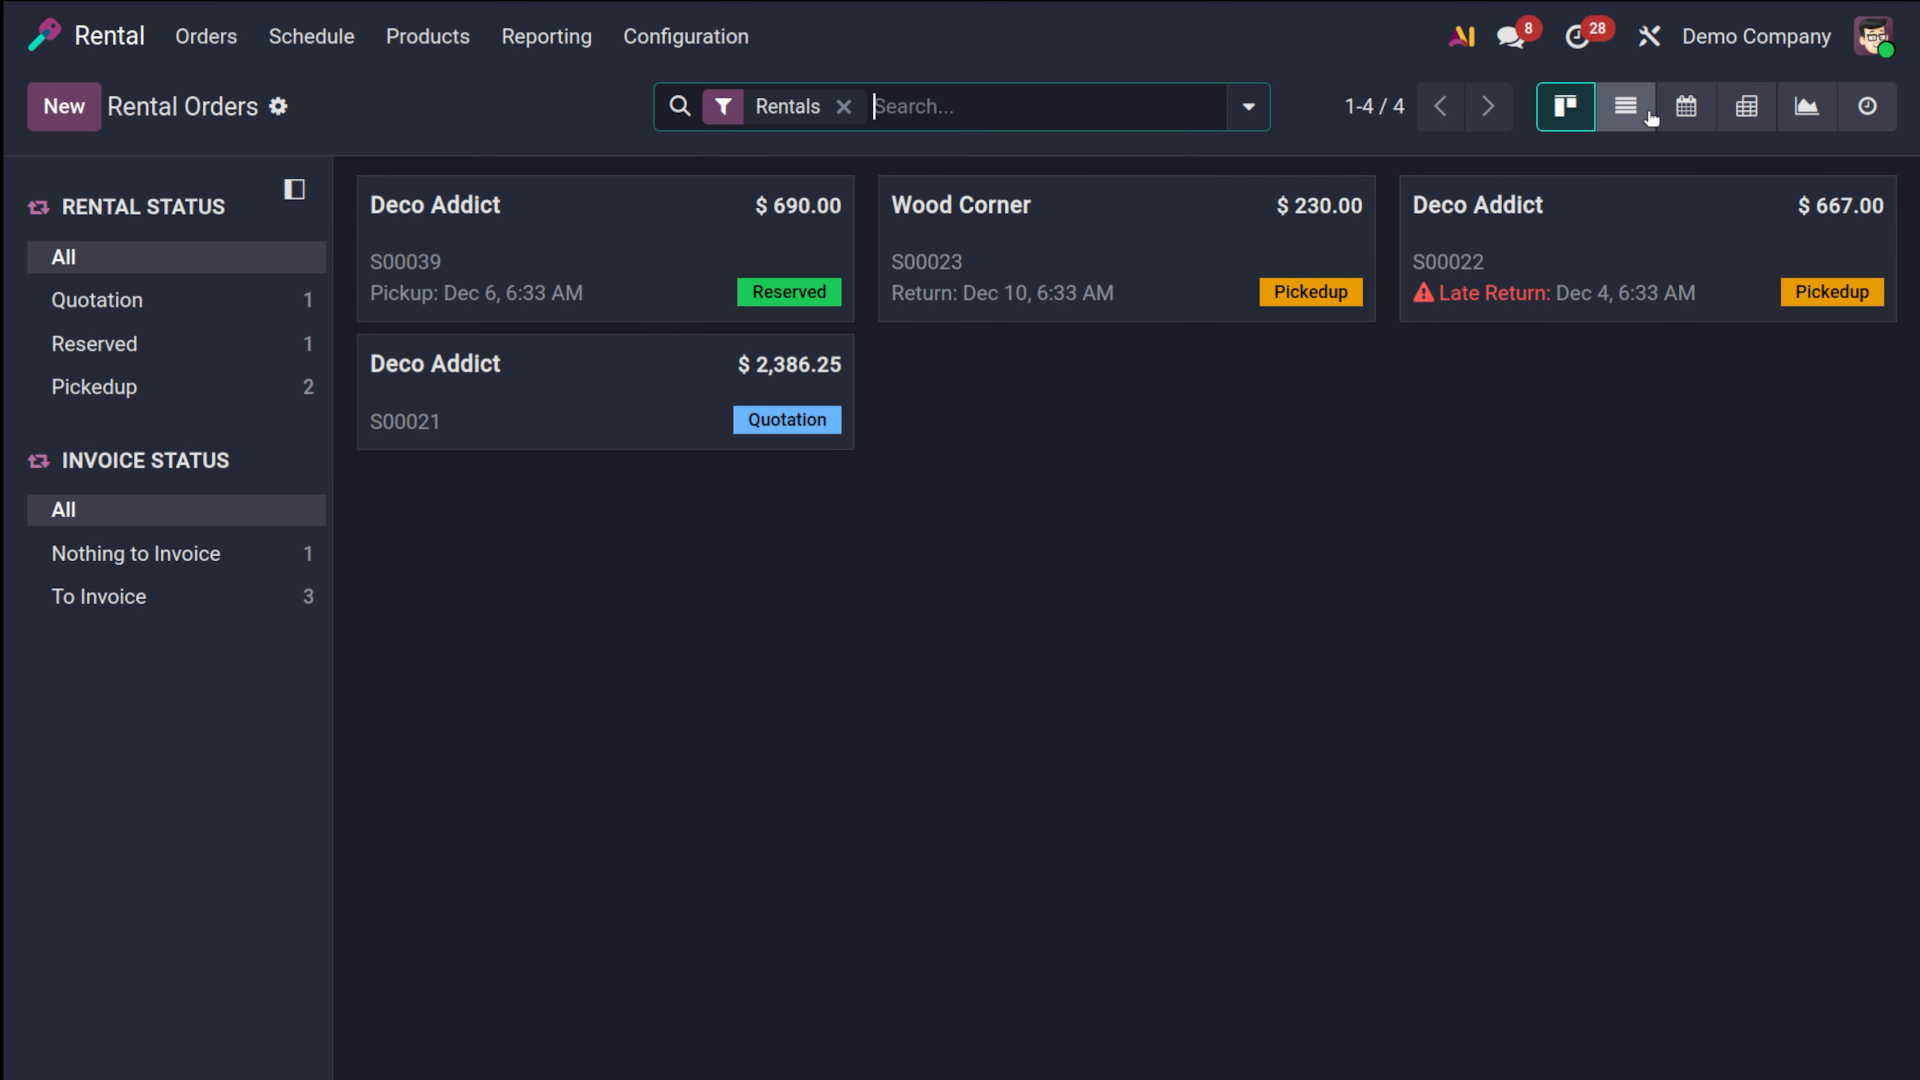
View the rental orders as a list and as a calendar, and look at the calendar's time-scale options
click(1625, 113)
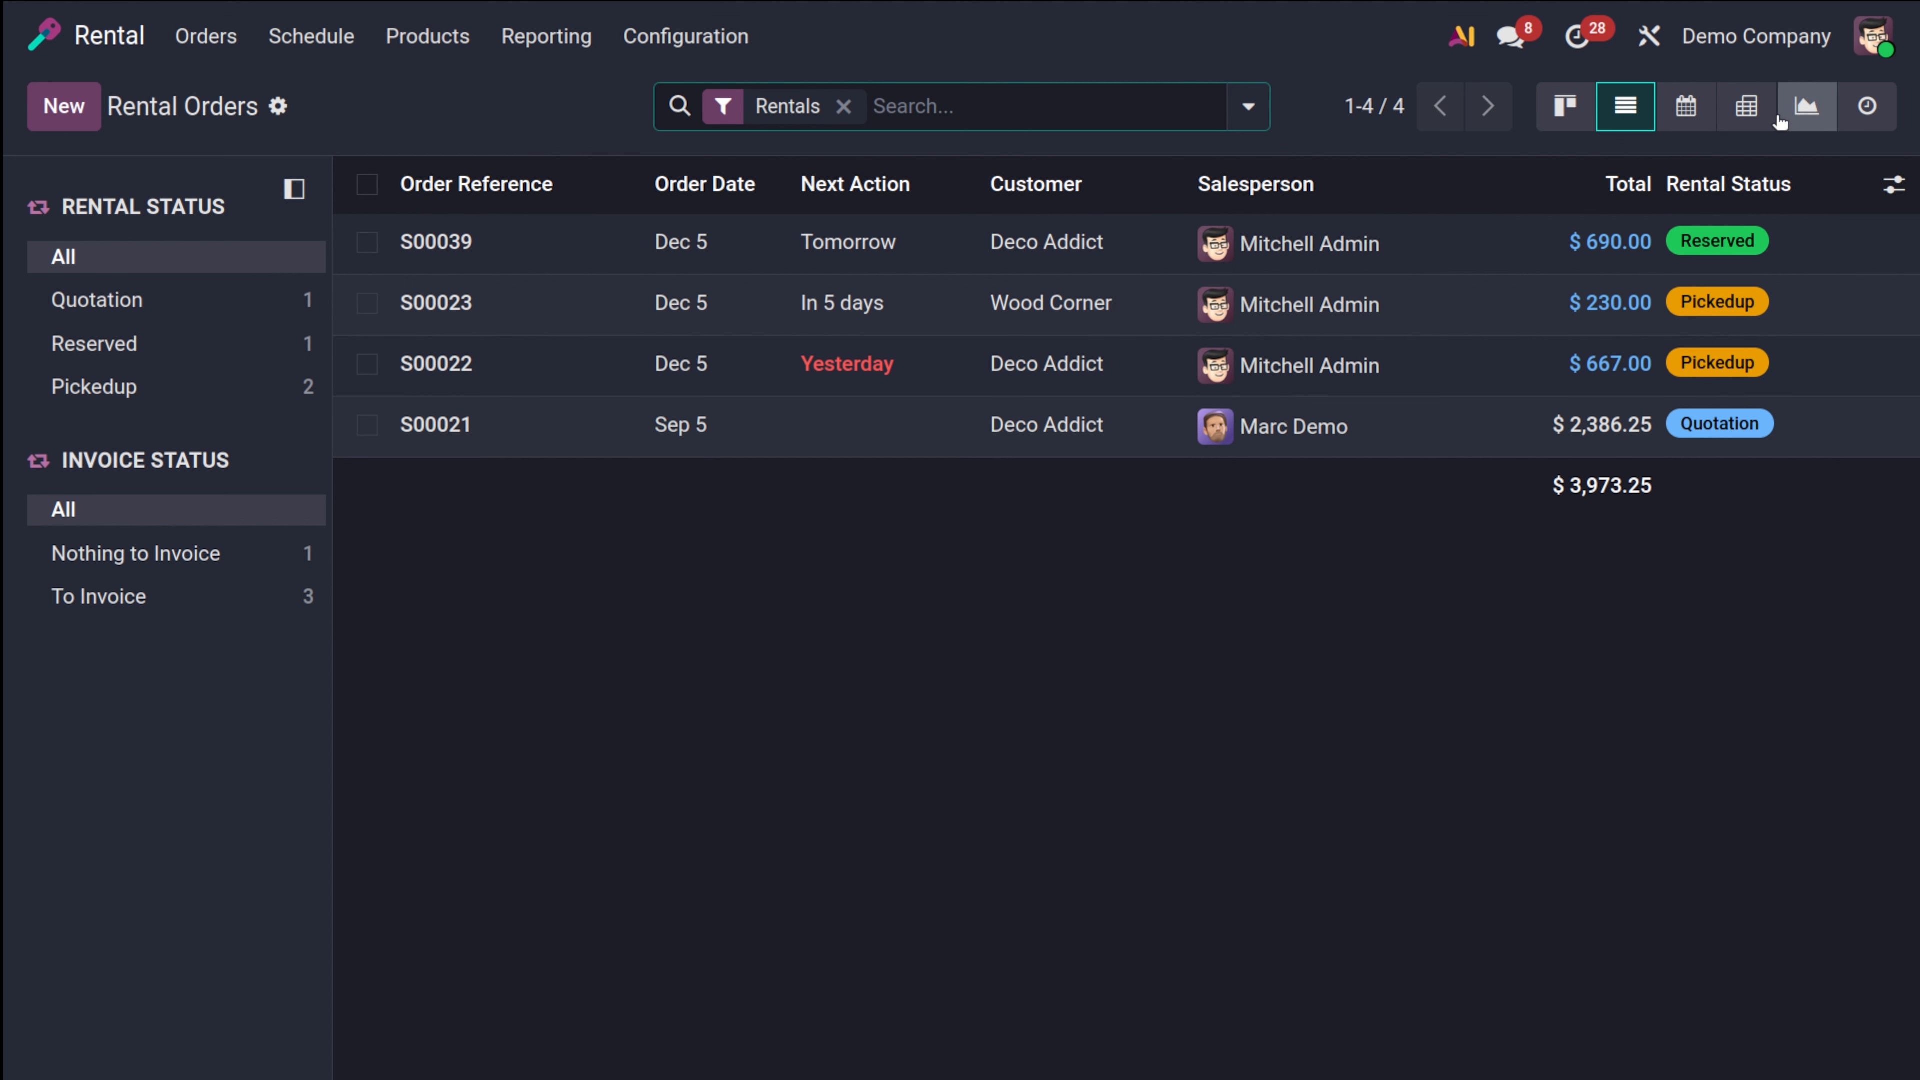
click(1690, 118)
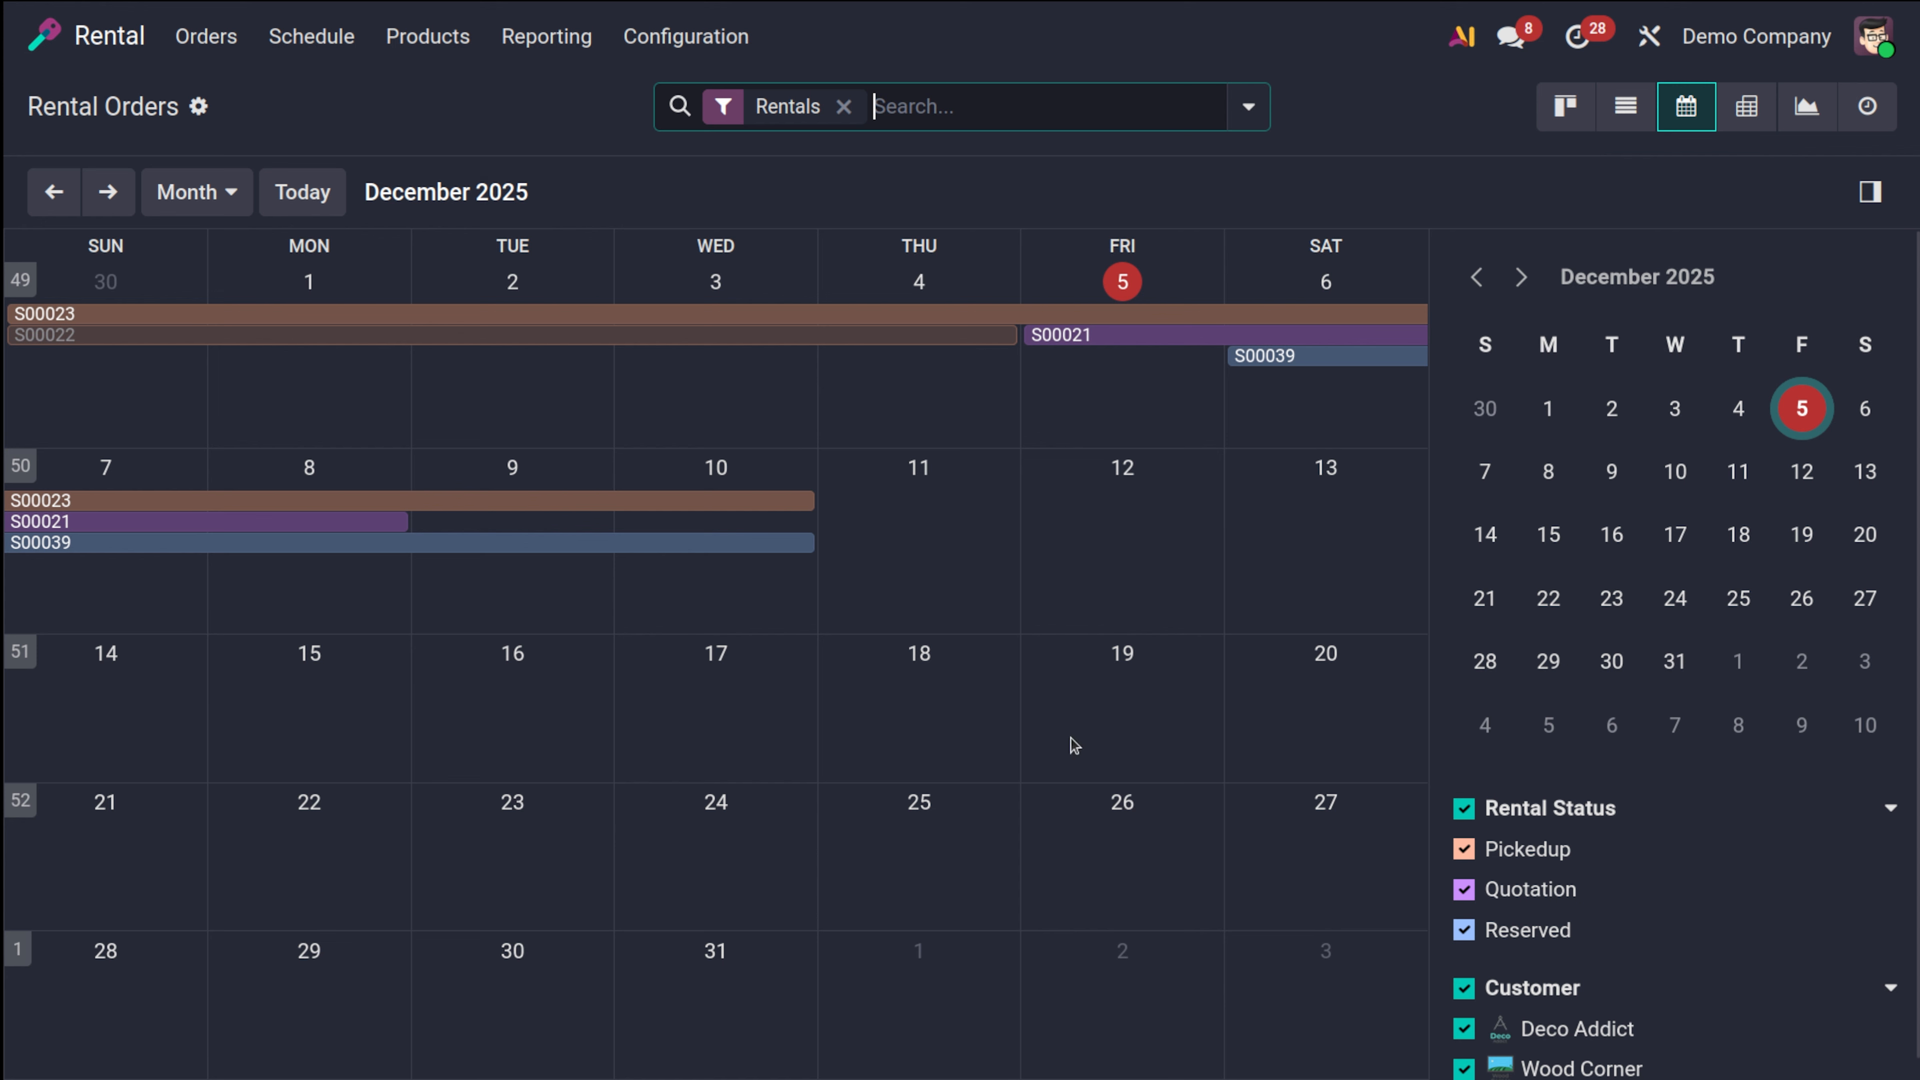
click(193, 192)
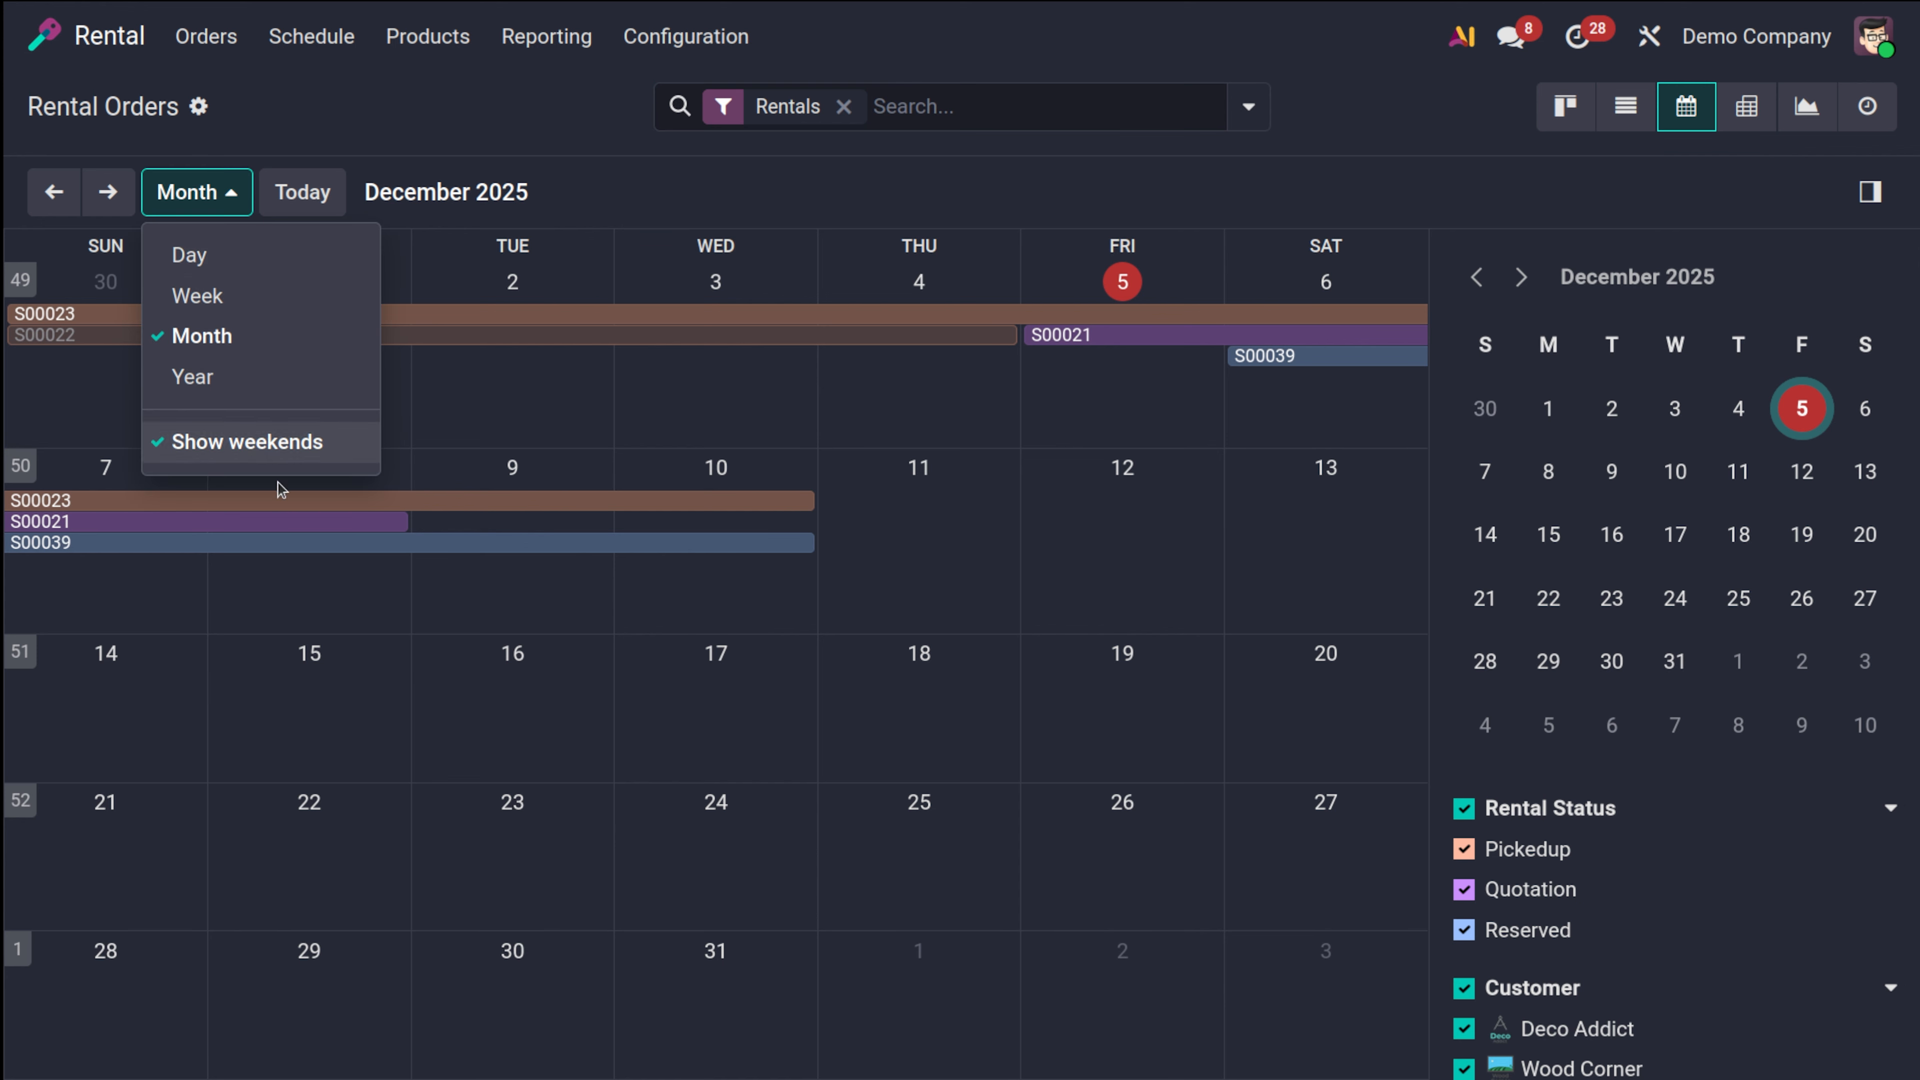
click(347, 112)
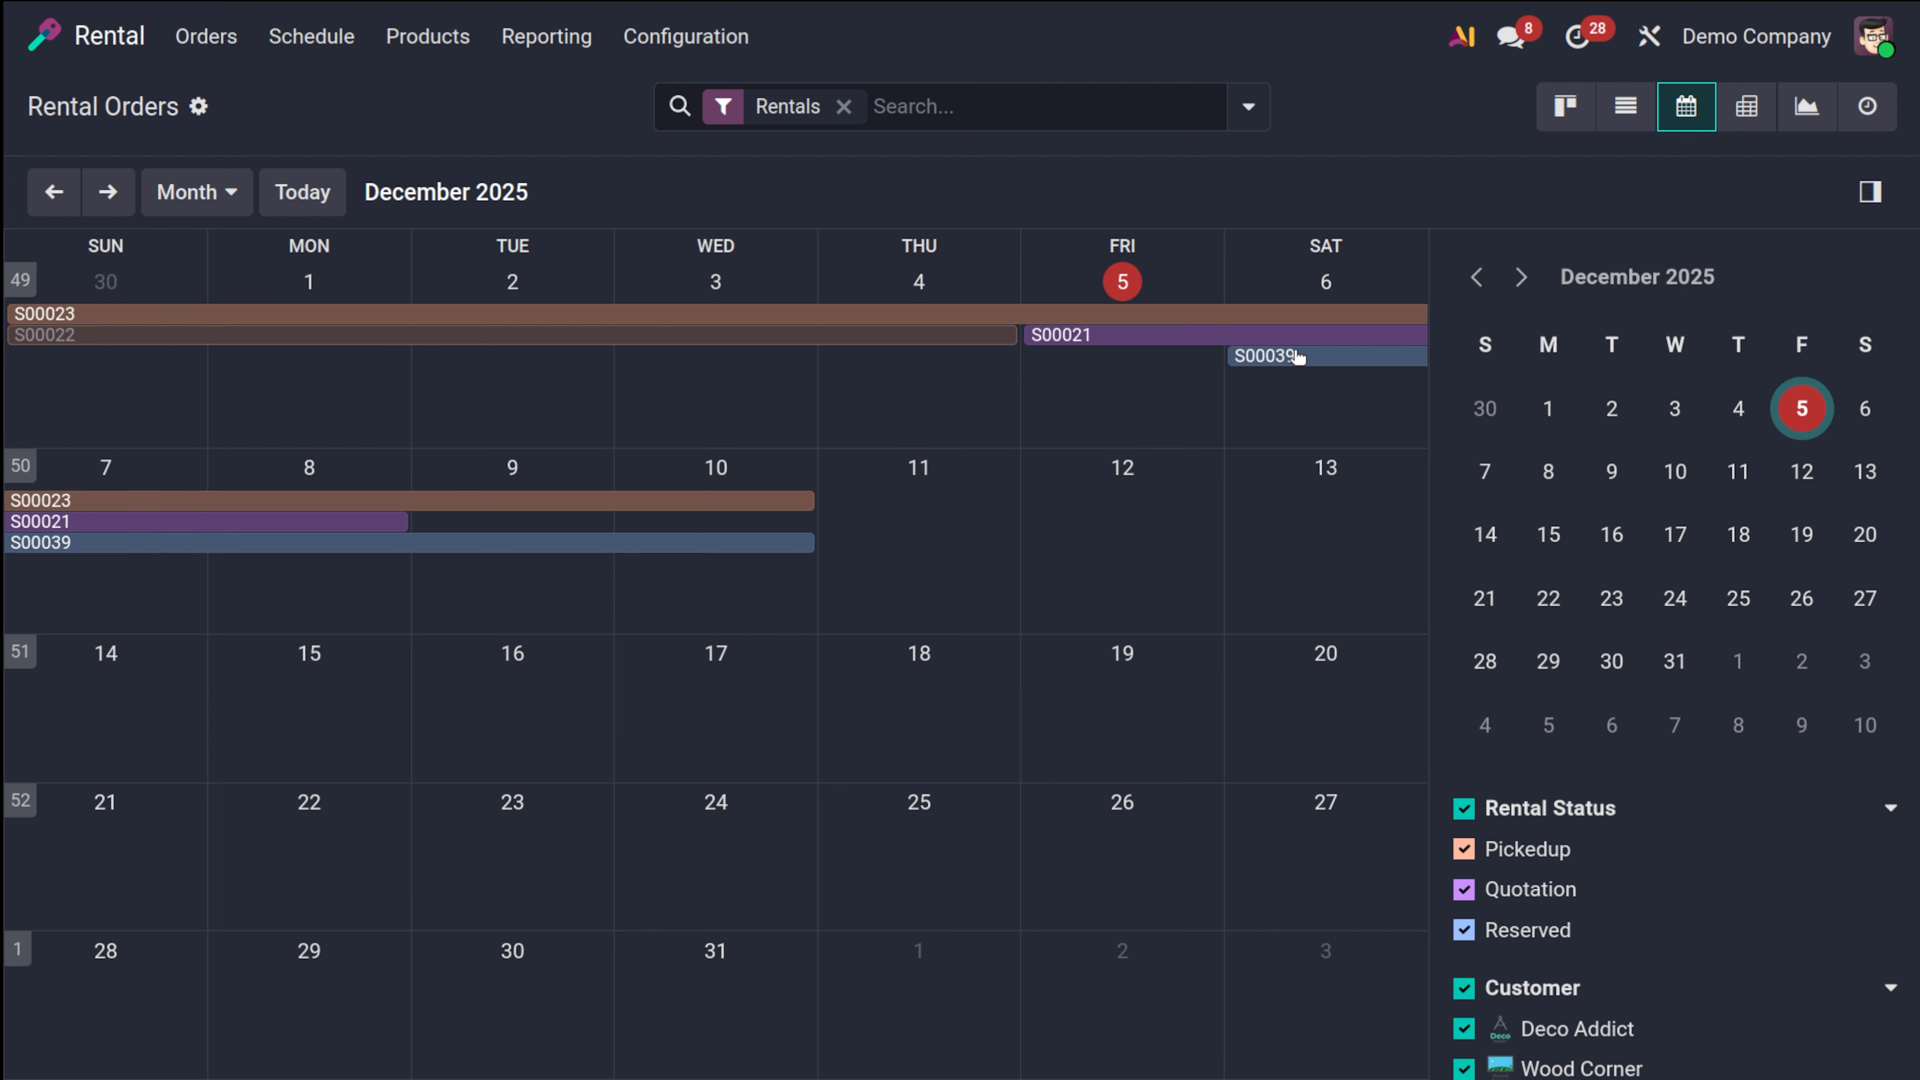
scroll(1781, 686, down, 1)
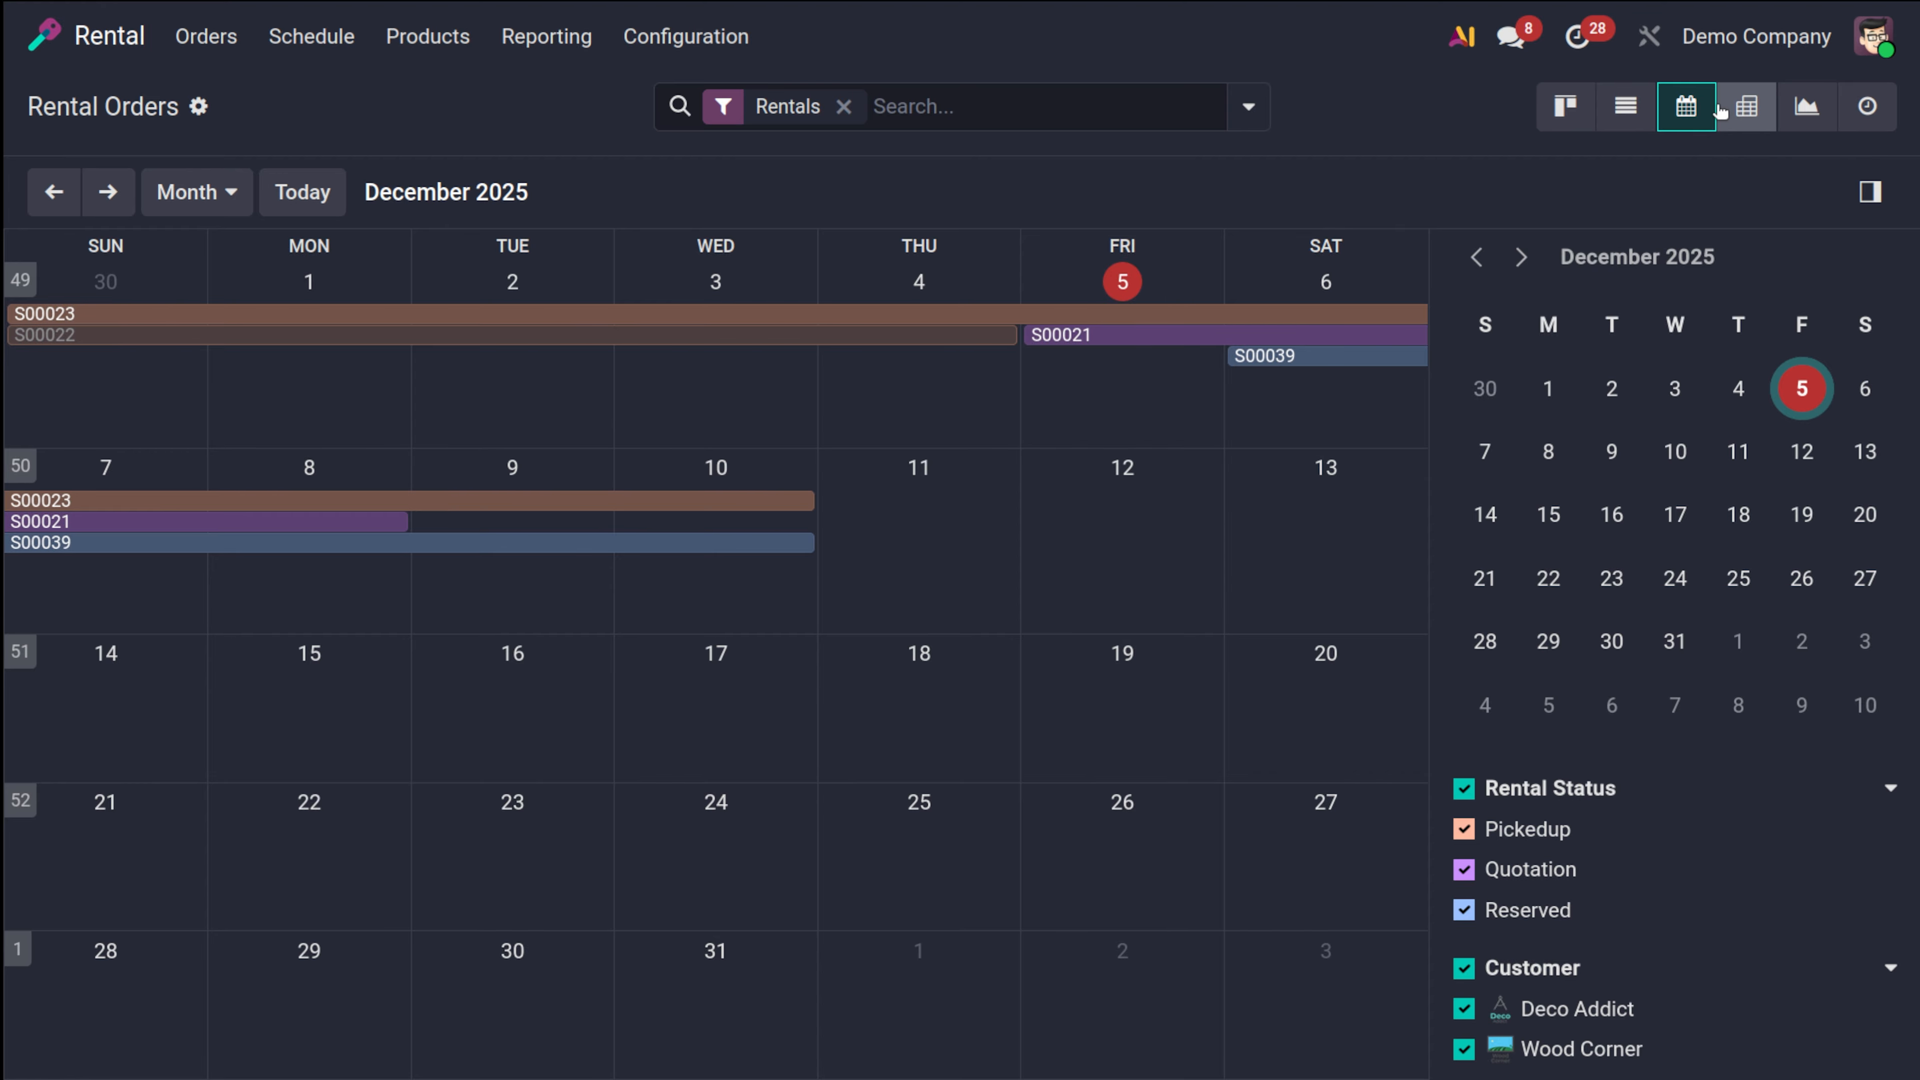
Show the rental orders in the pivot view and add the Taxes measure
click(1738, 113)
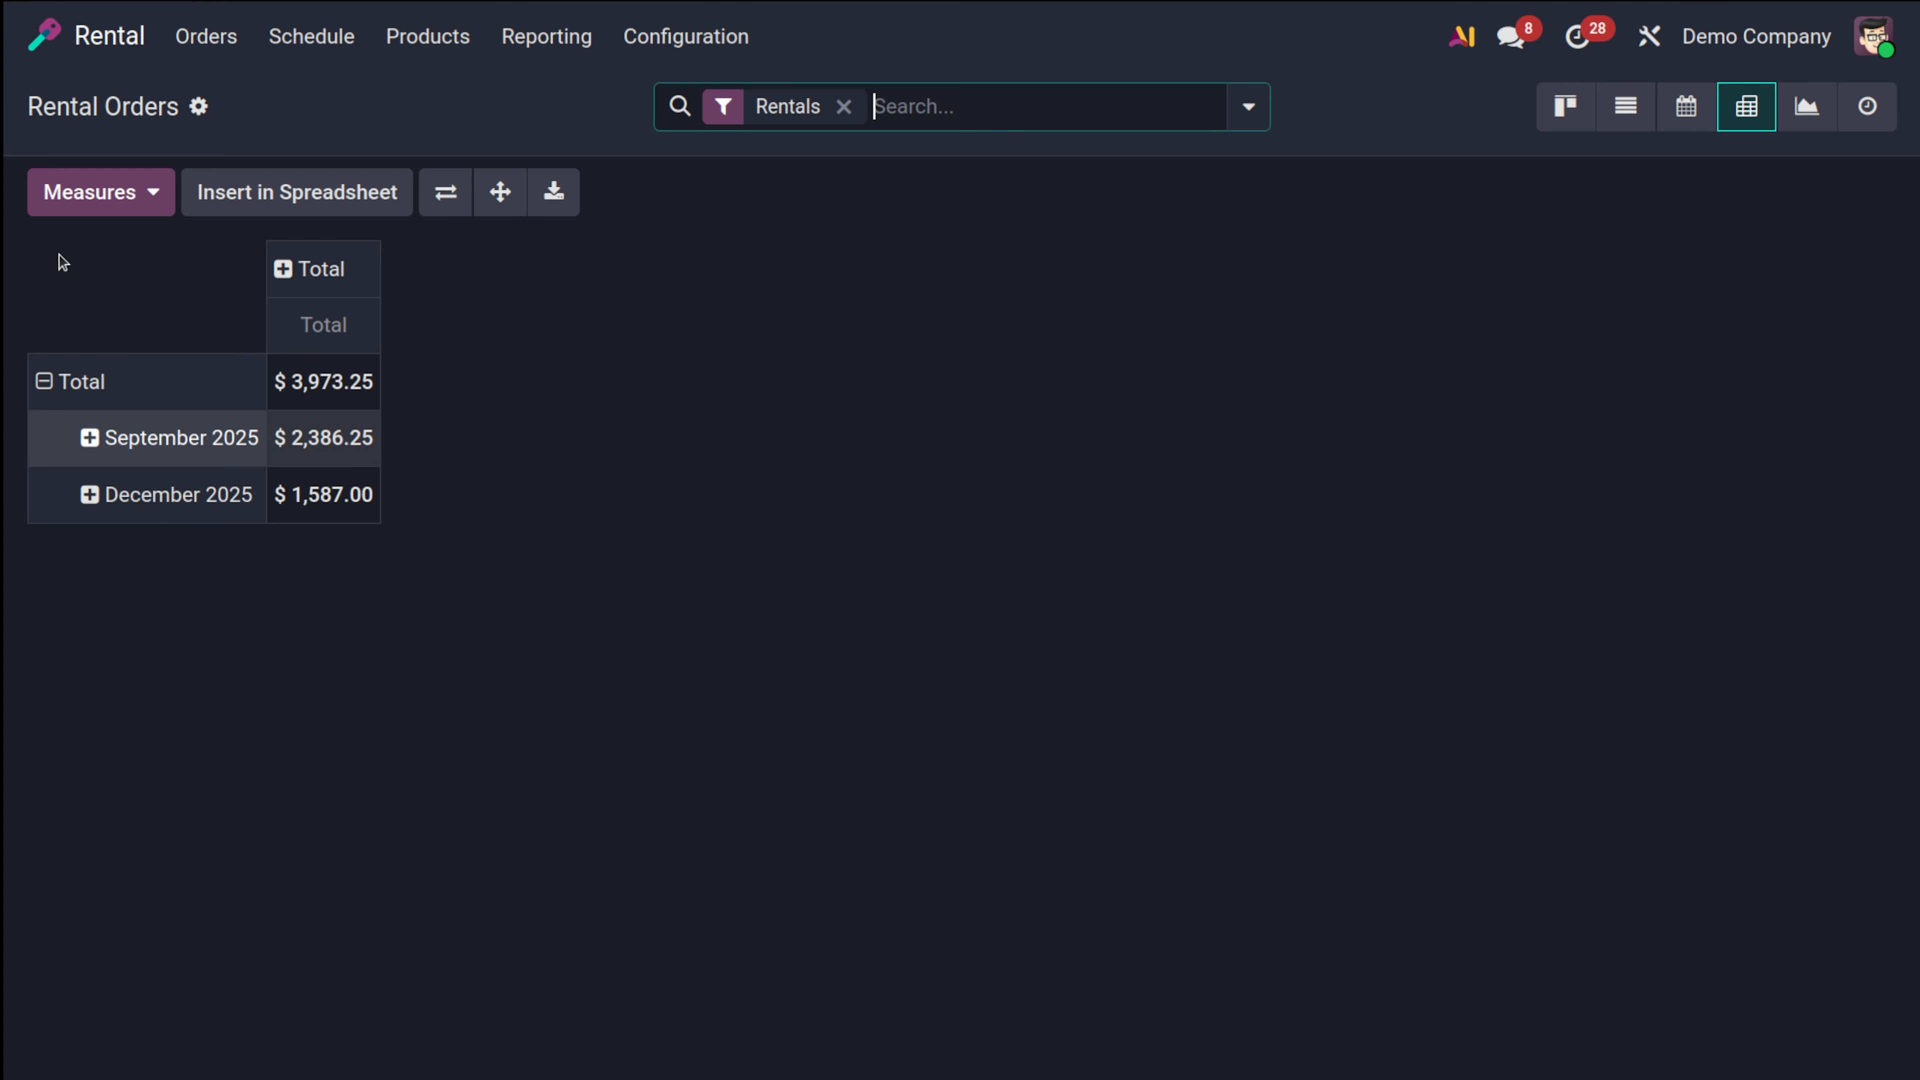
click(95, 212)
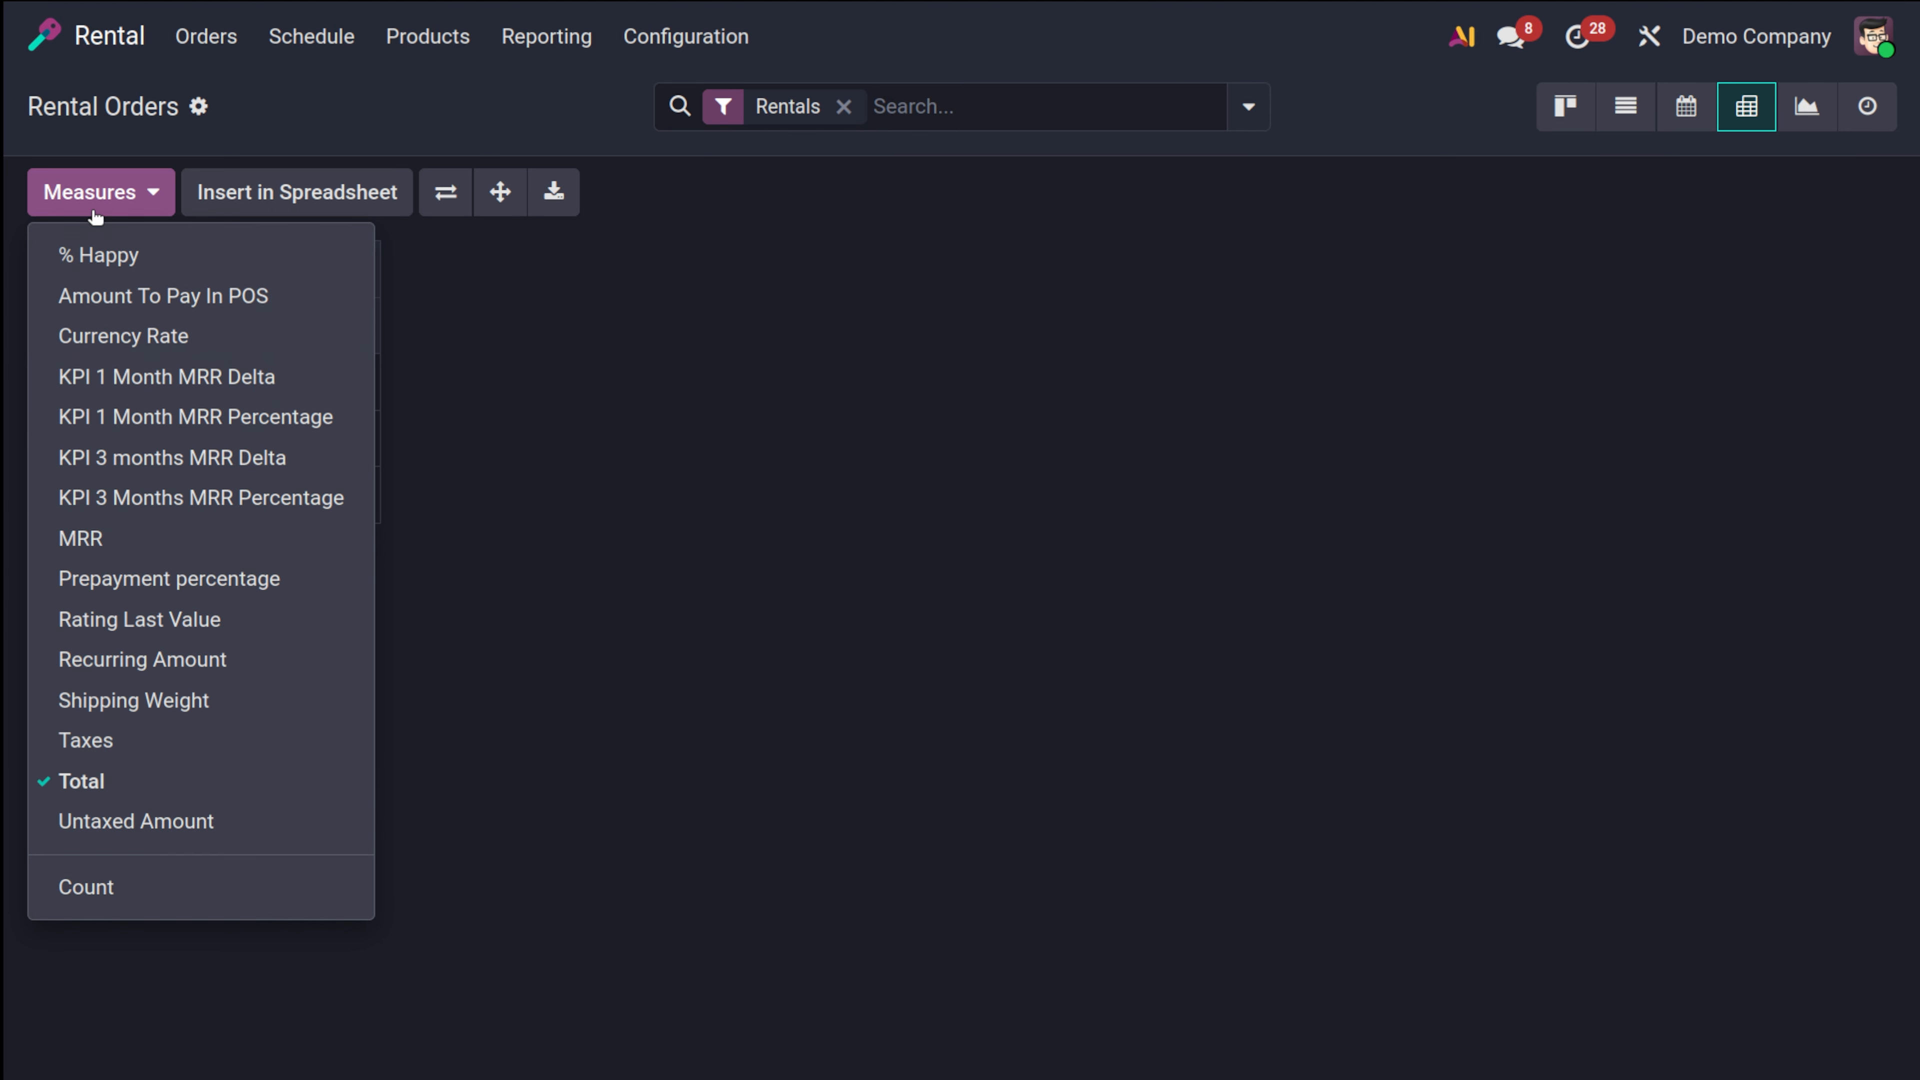
click(206, 747)
click(461, 718)
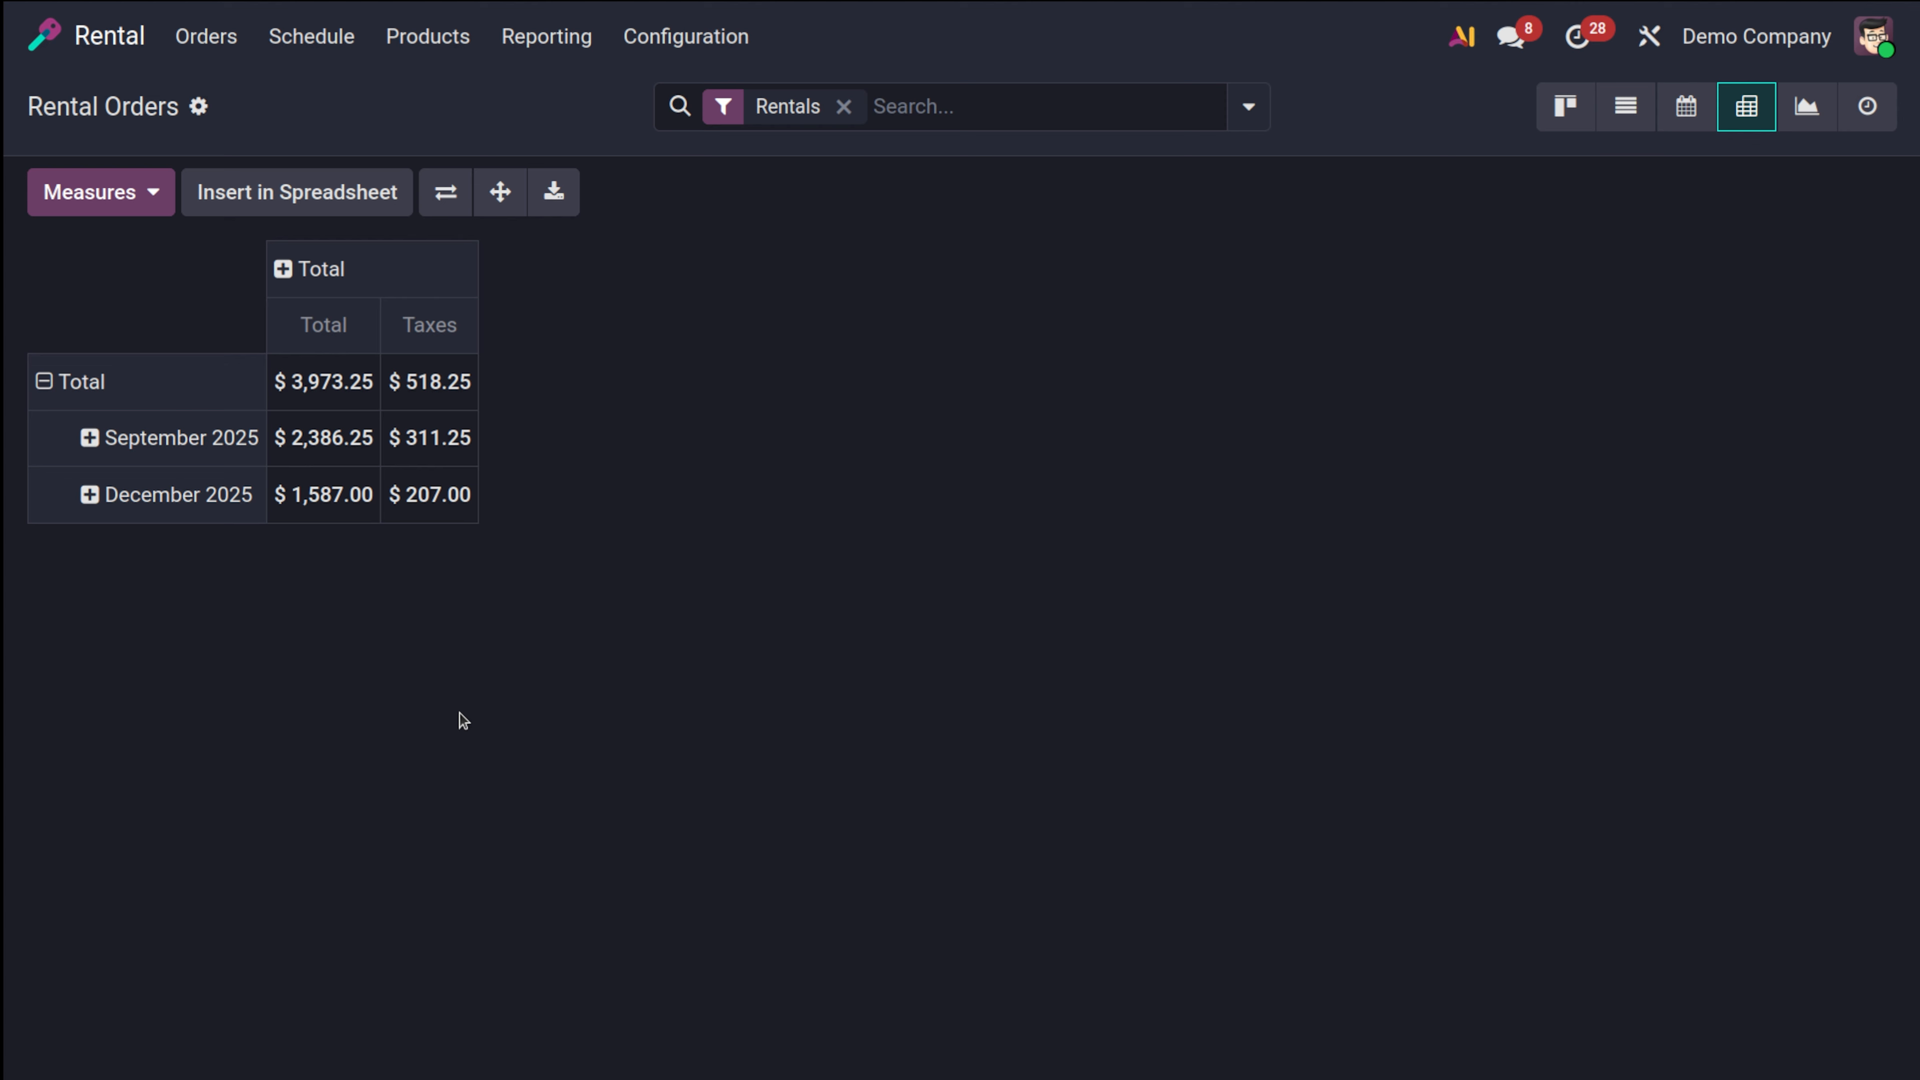
View the rental orders graph, look over its measures, and compare the pie, line and bar chart types
click(1802, 108)
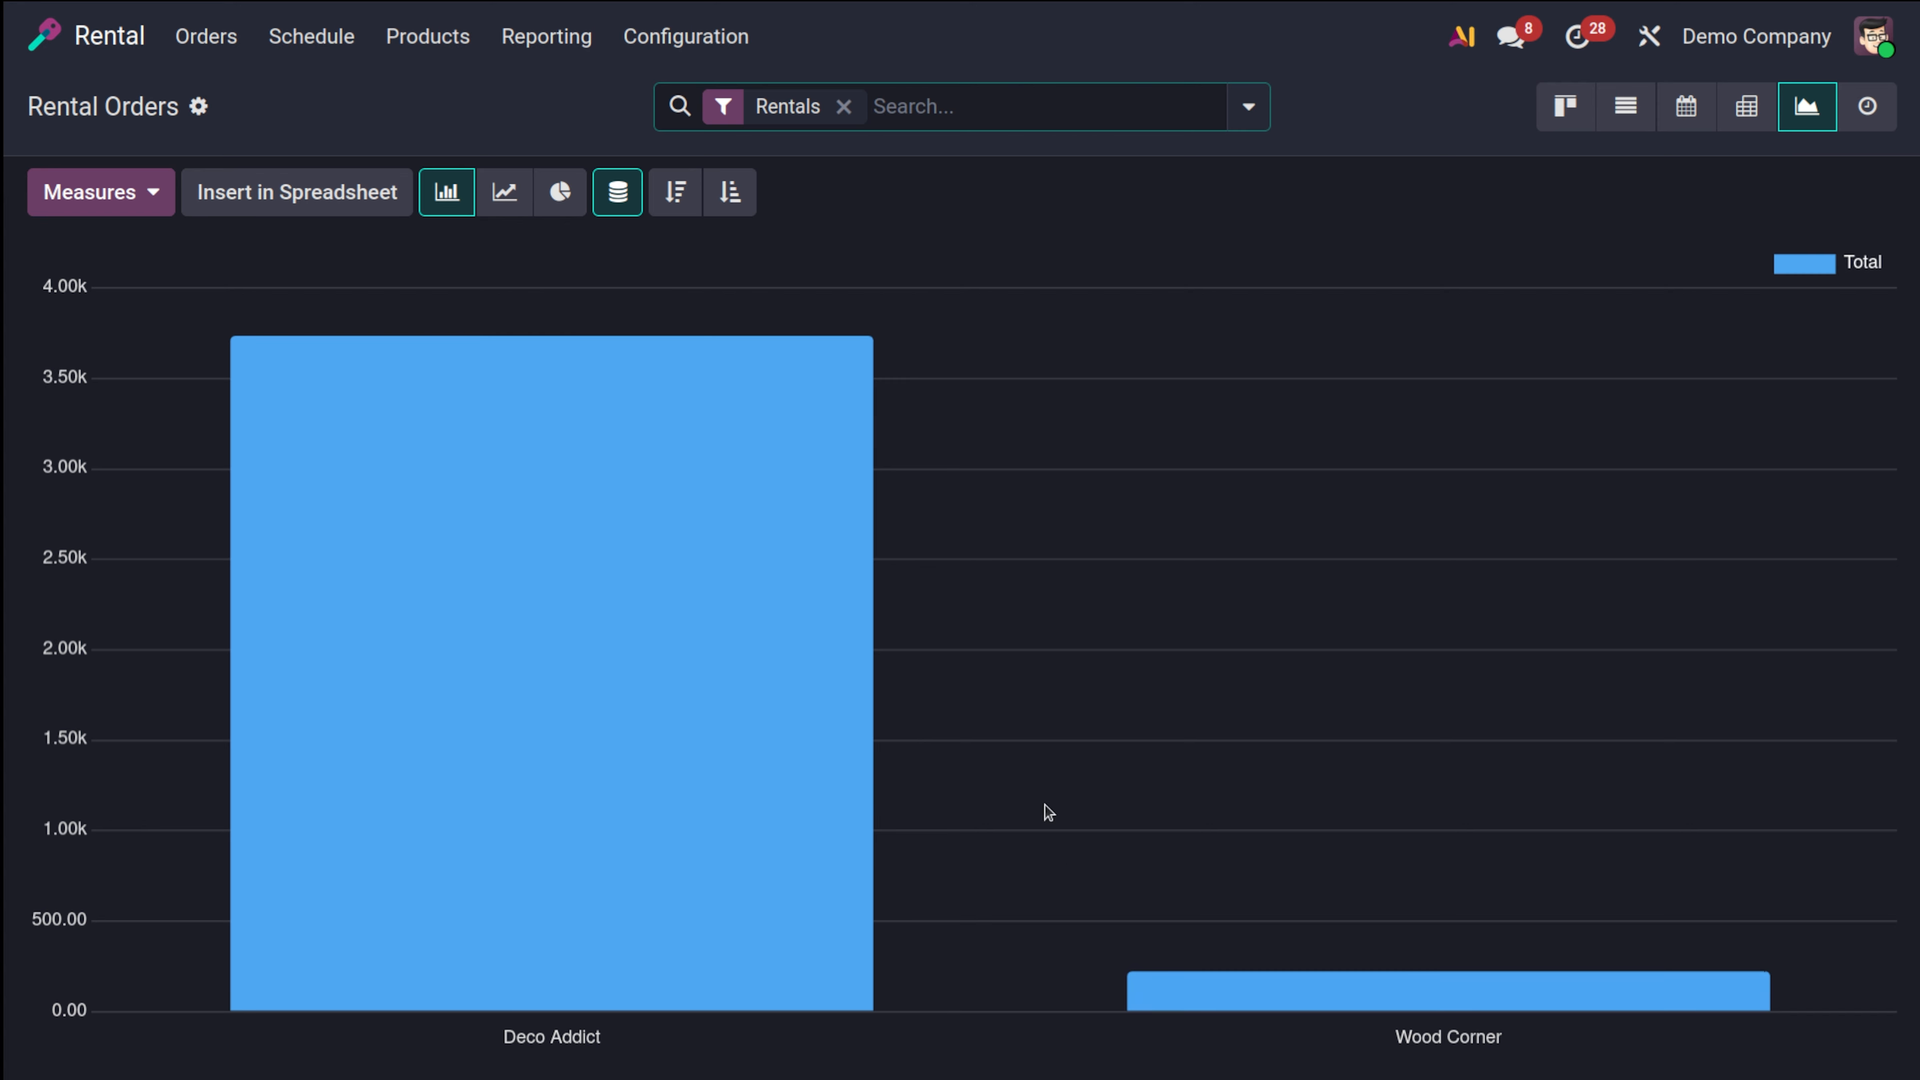
mouse_move(648, 525)
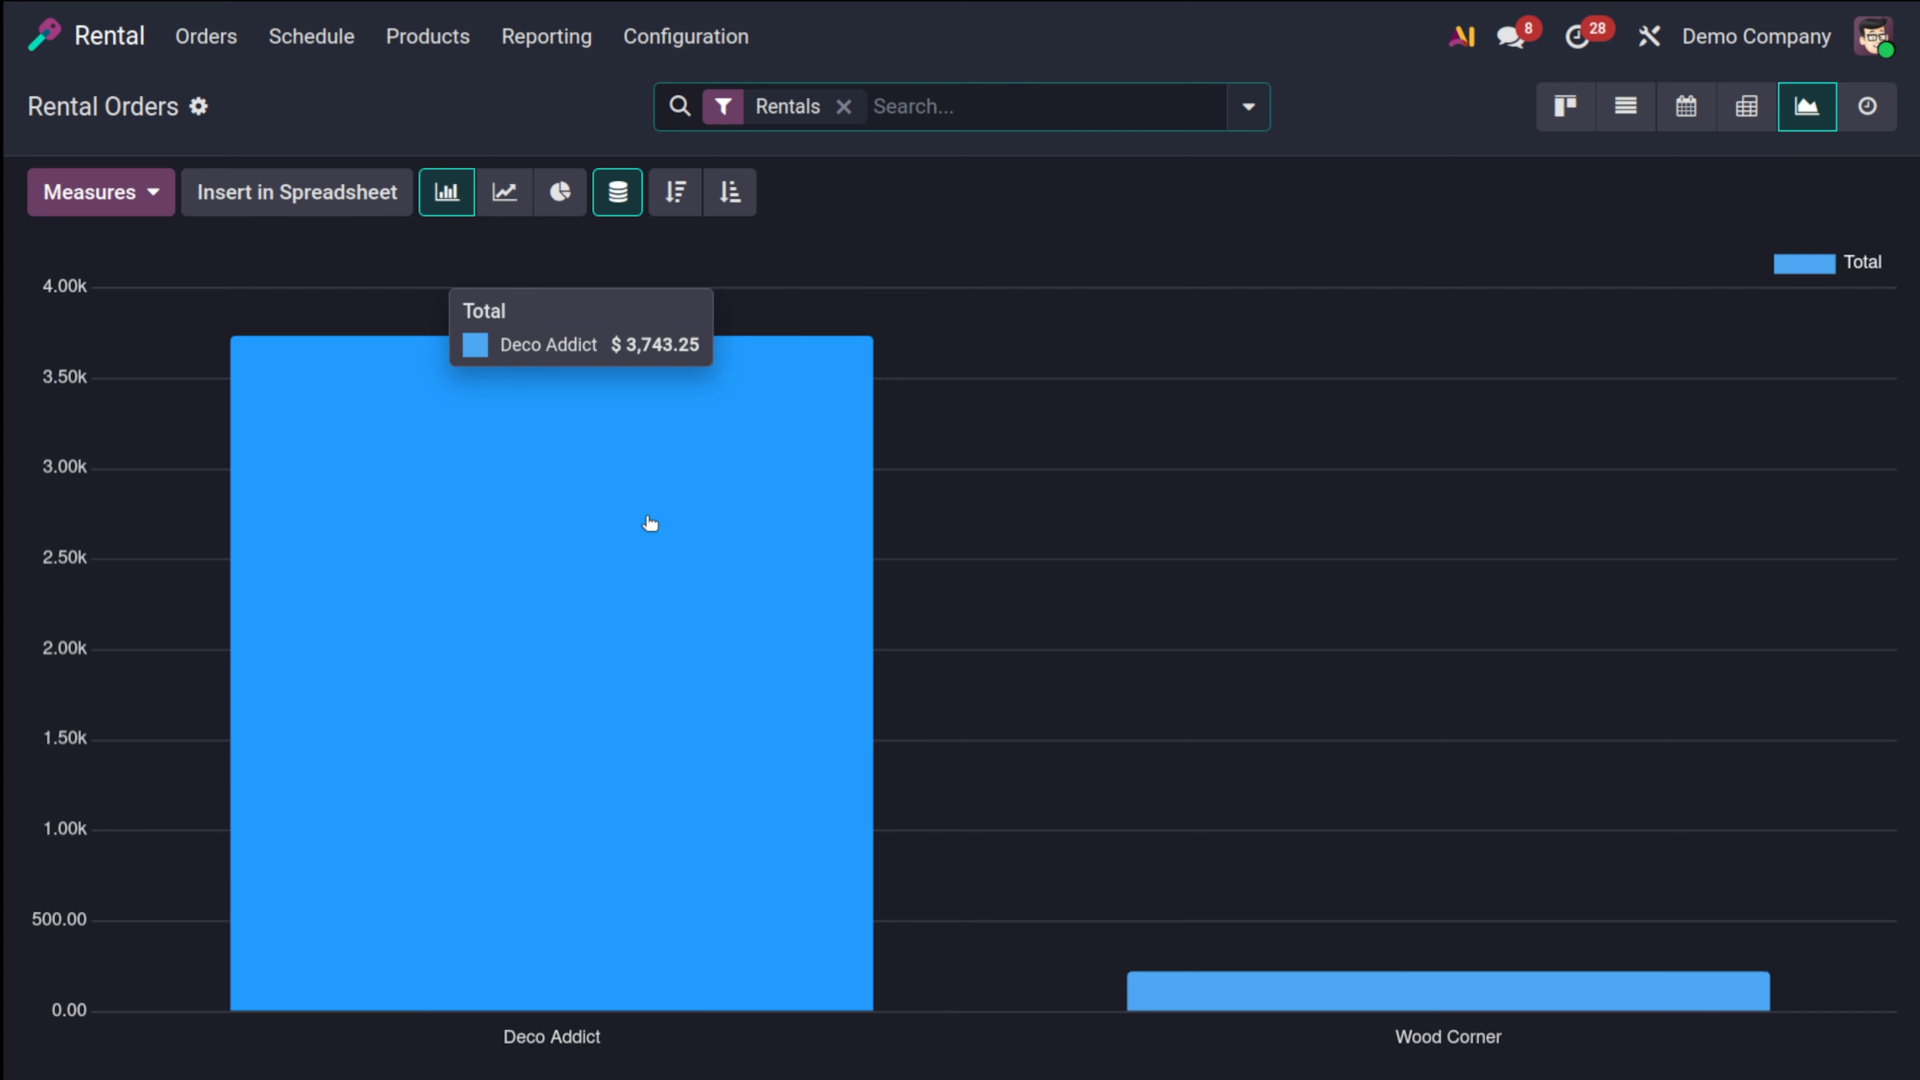
click(70, 185)
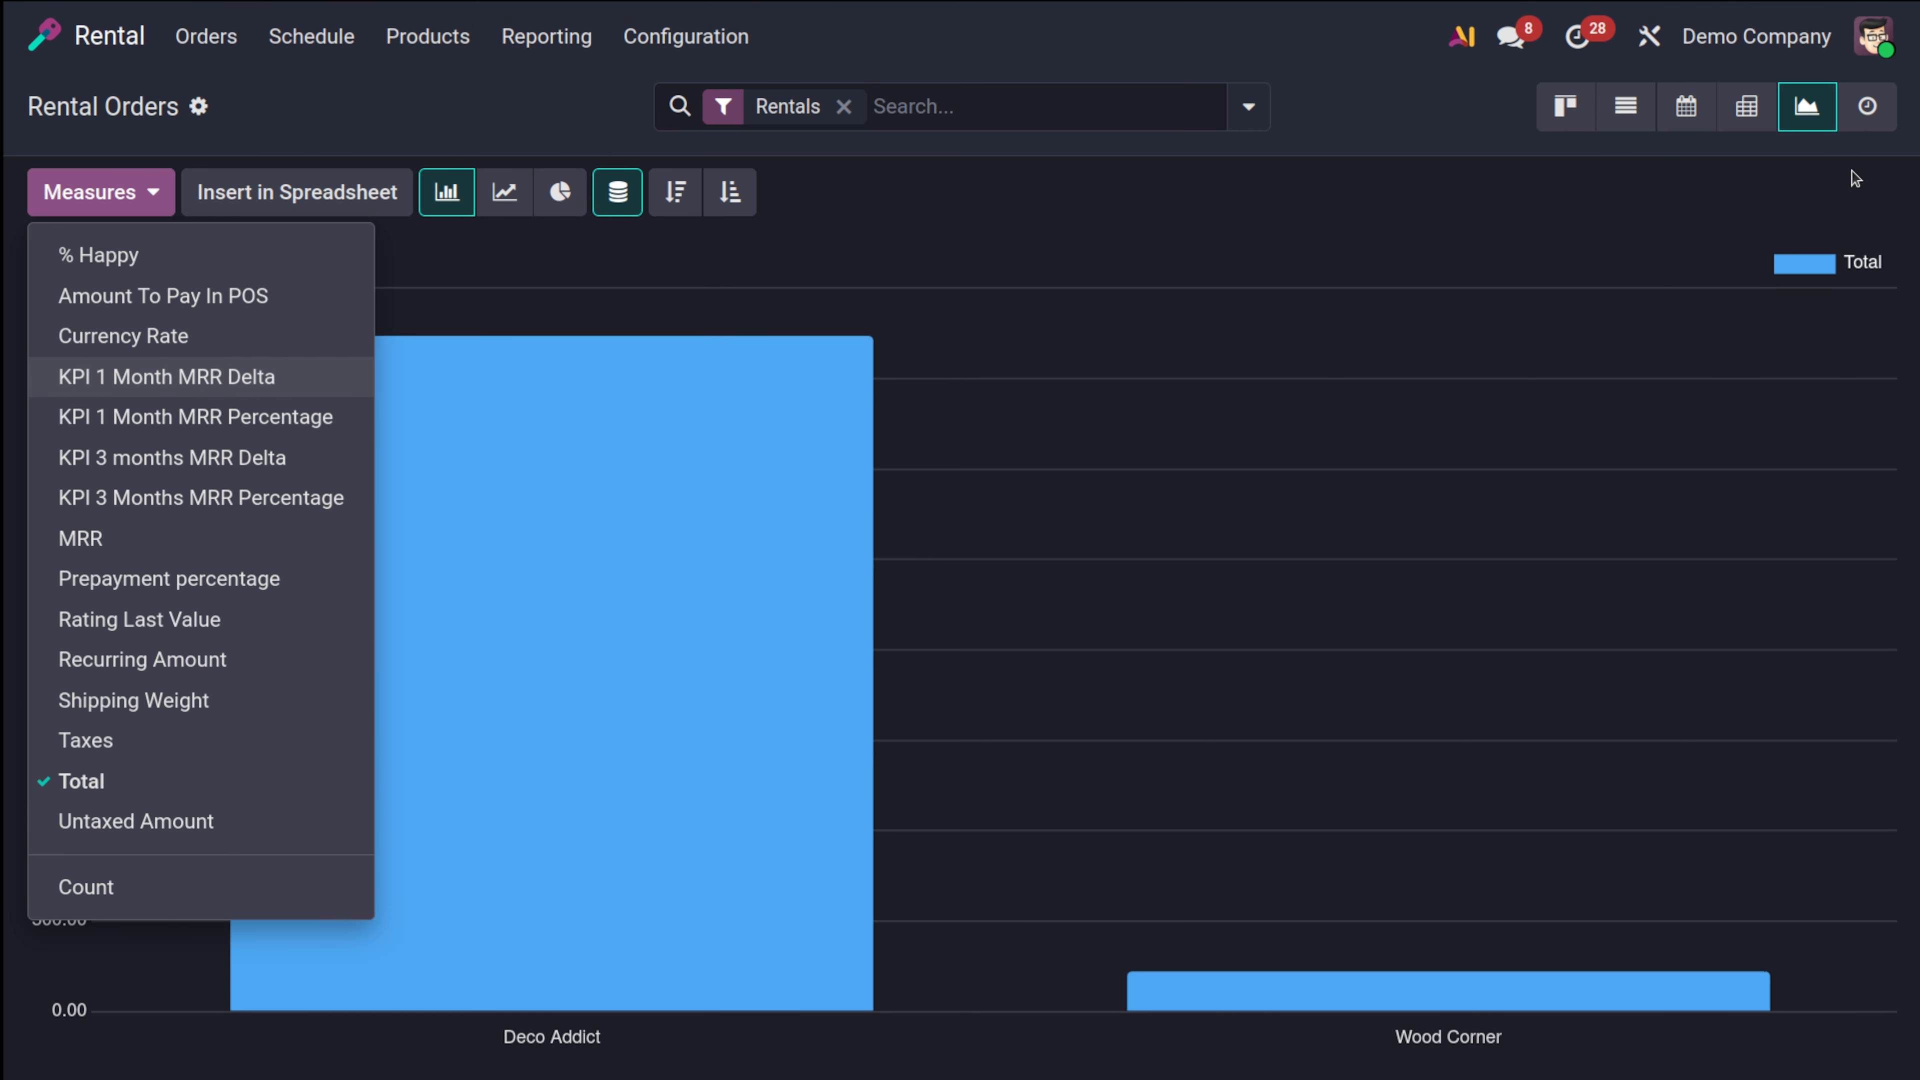
click(504, 198)
click(563, 195)
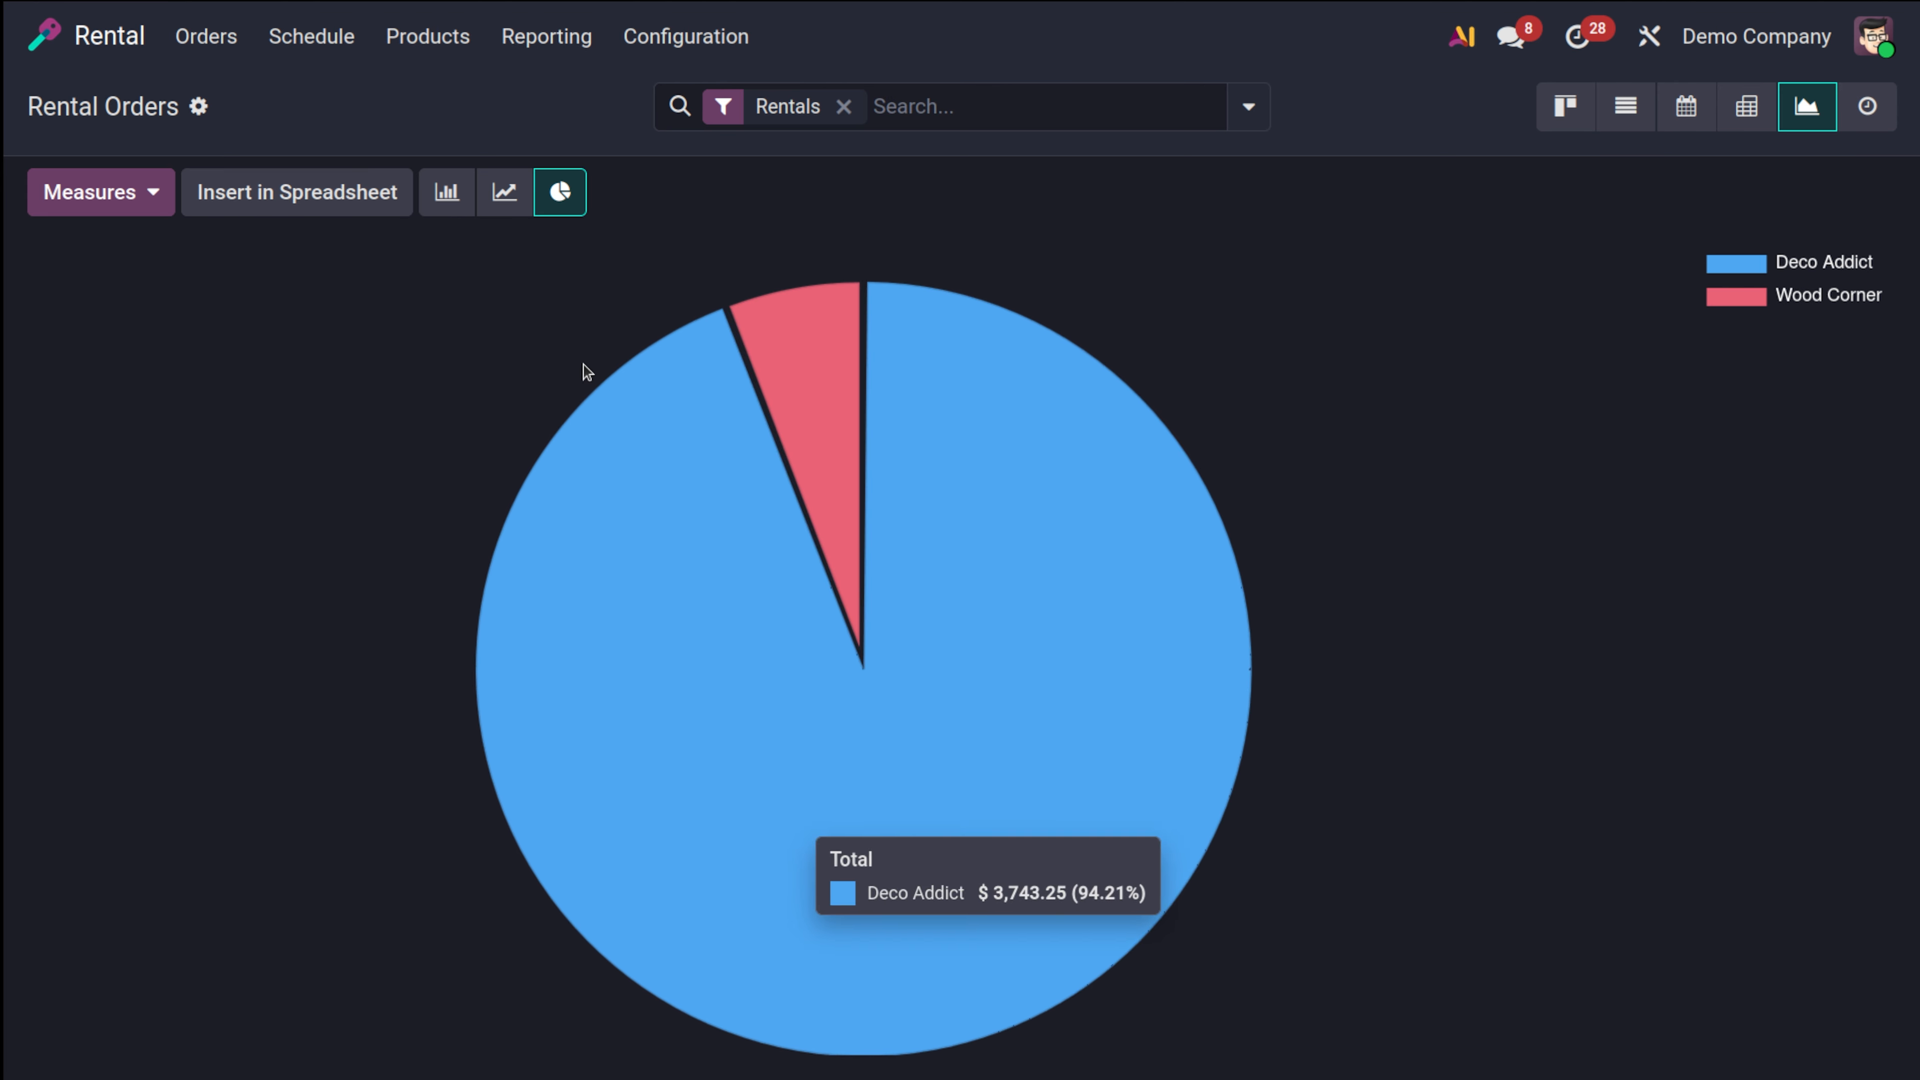
click(510, 212)
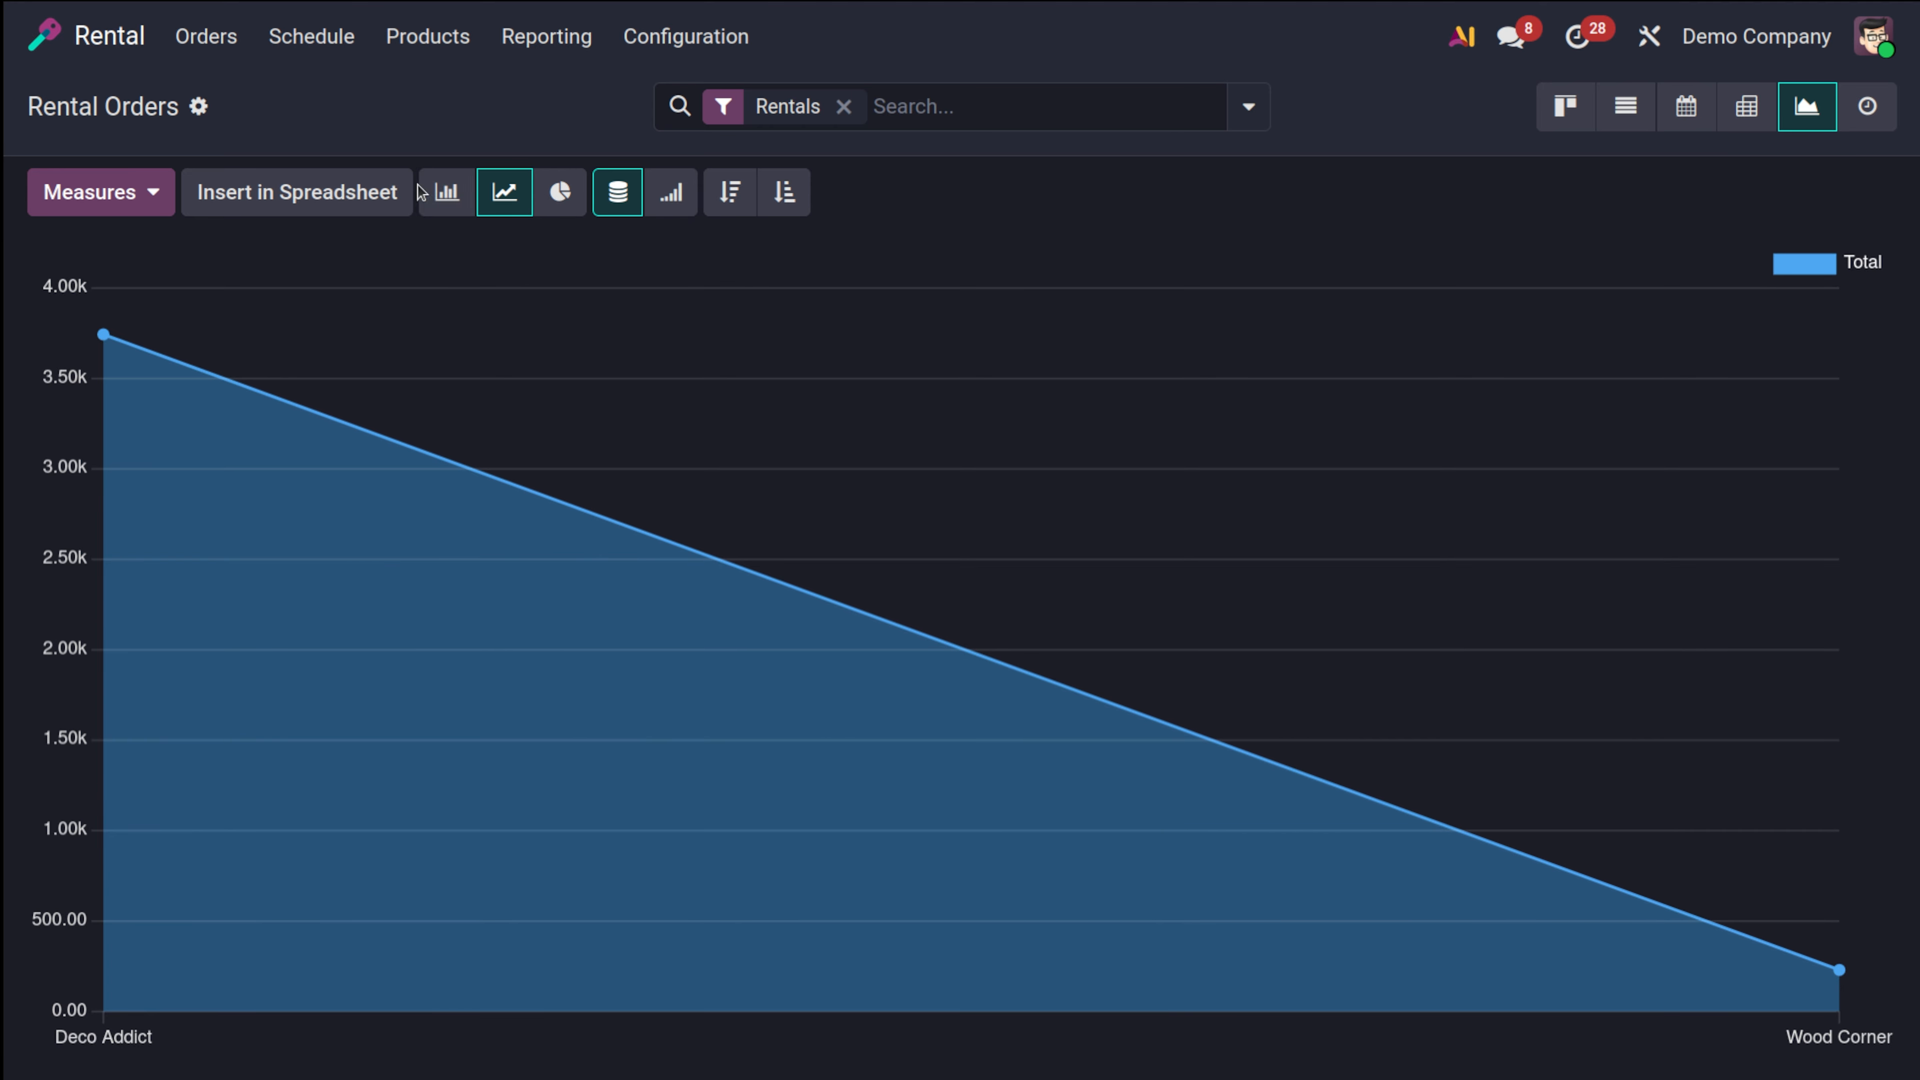
click(447, 192)
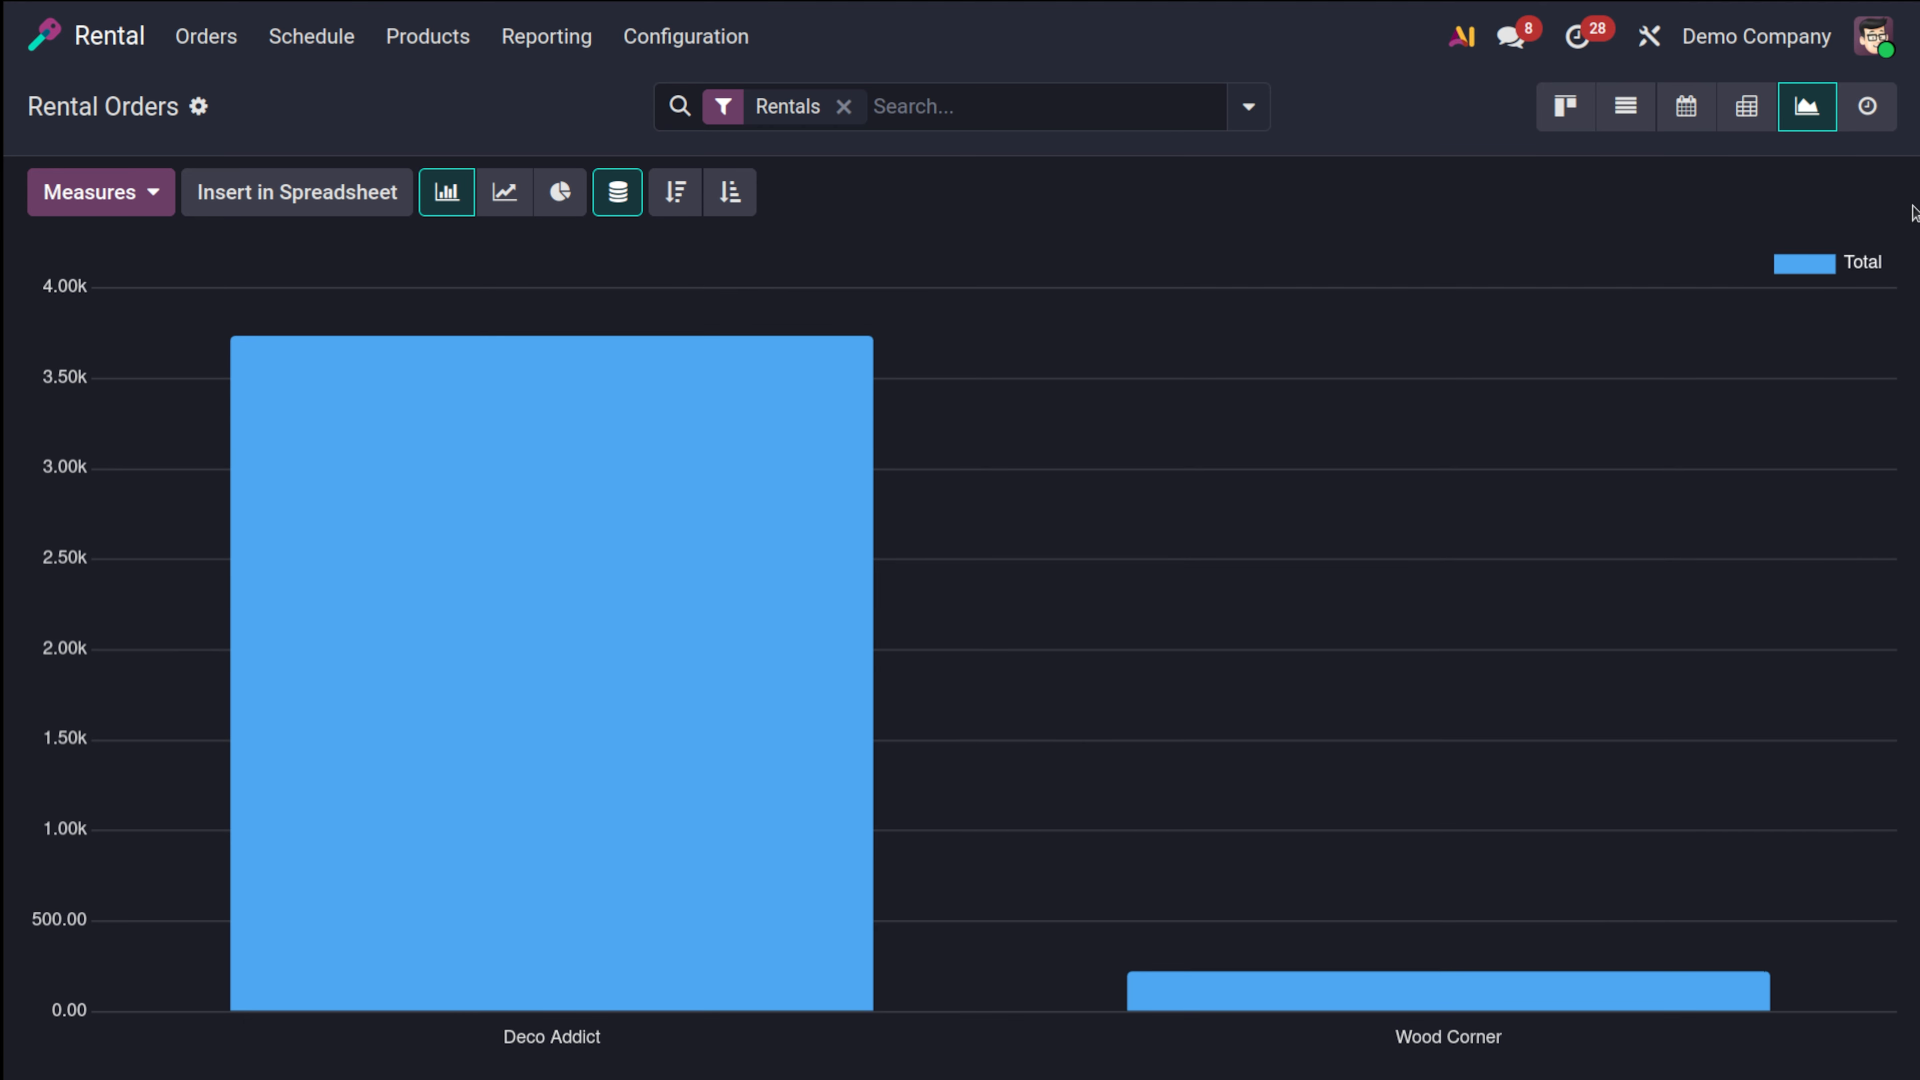
View the rental orders' activities and look at the activity scheduling form for the first Deco Addict order without saving it
click(1871, 112)
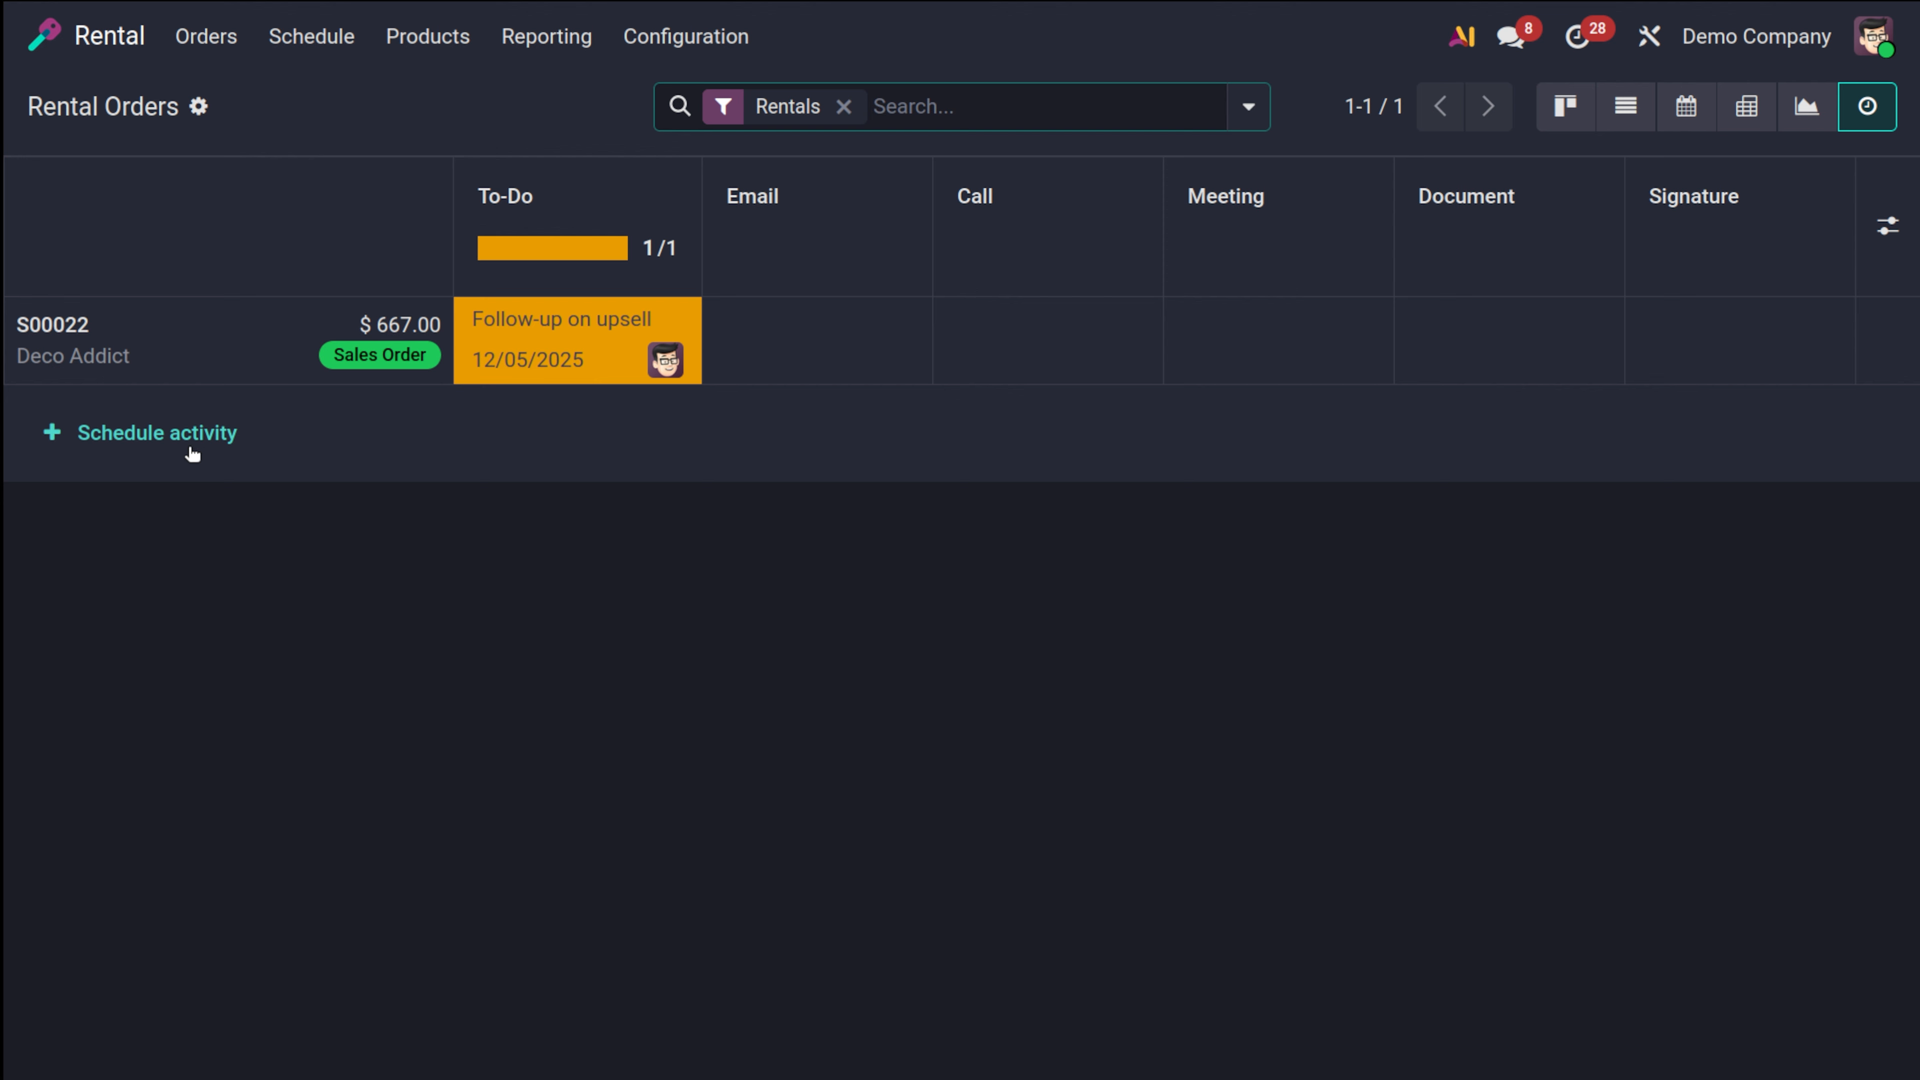
click(217, 433)
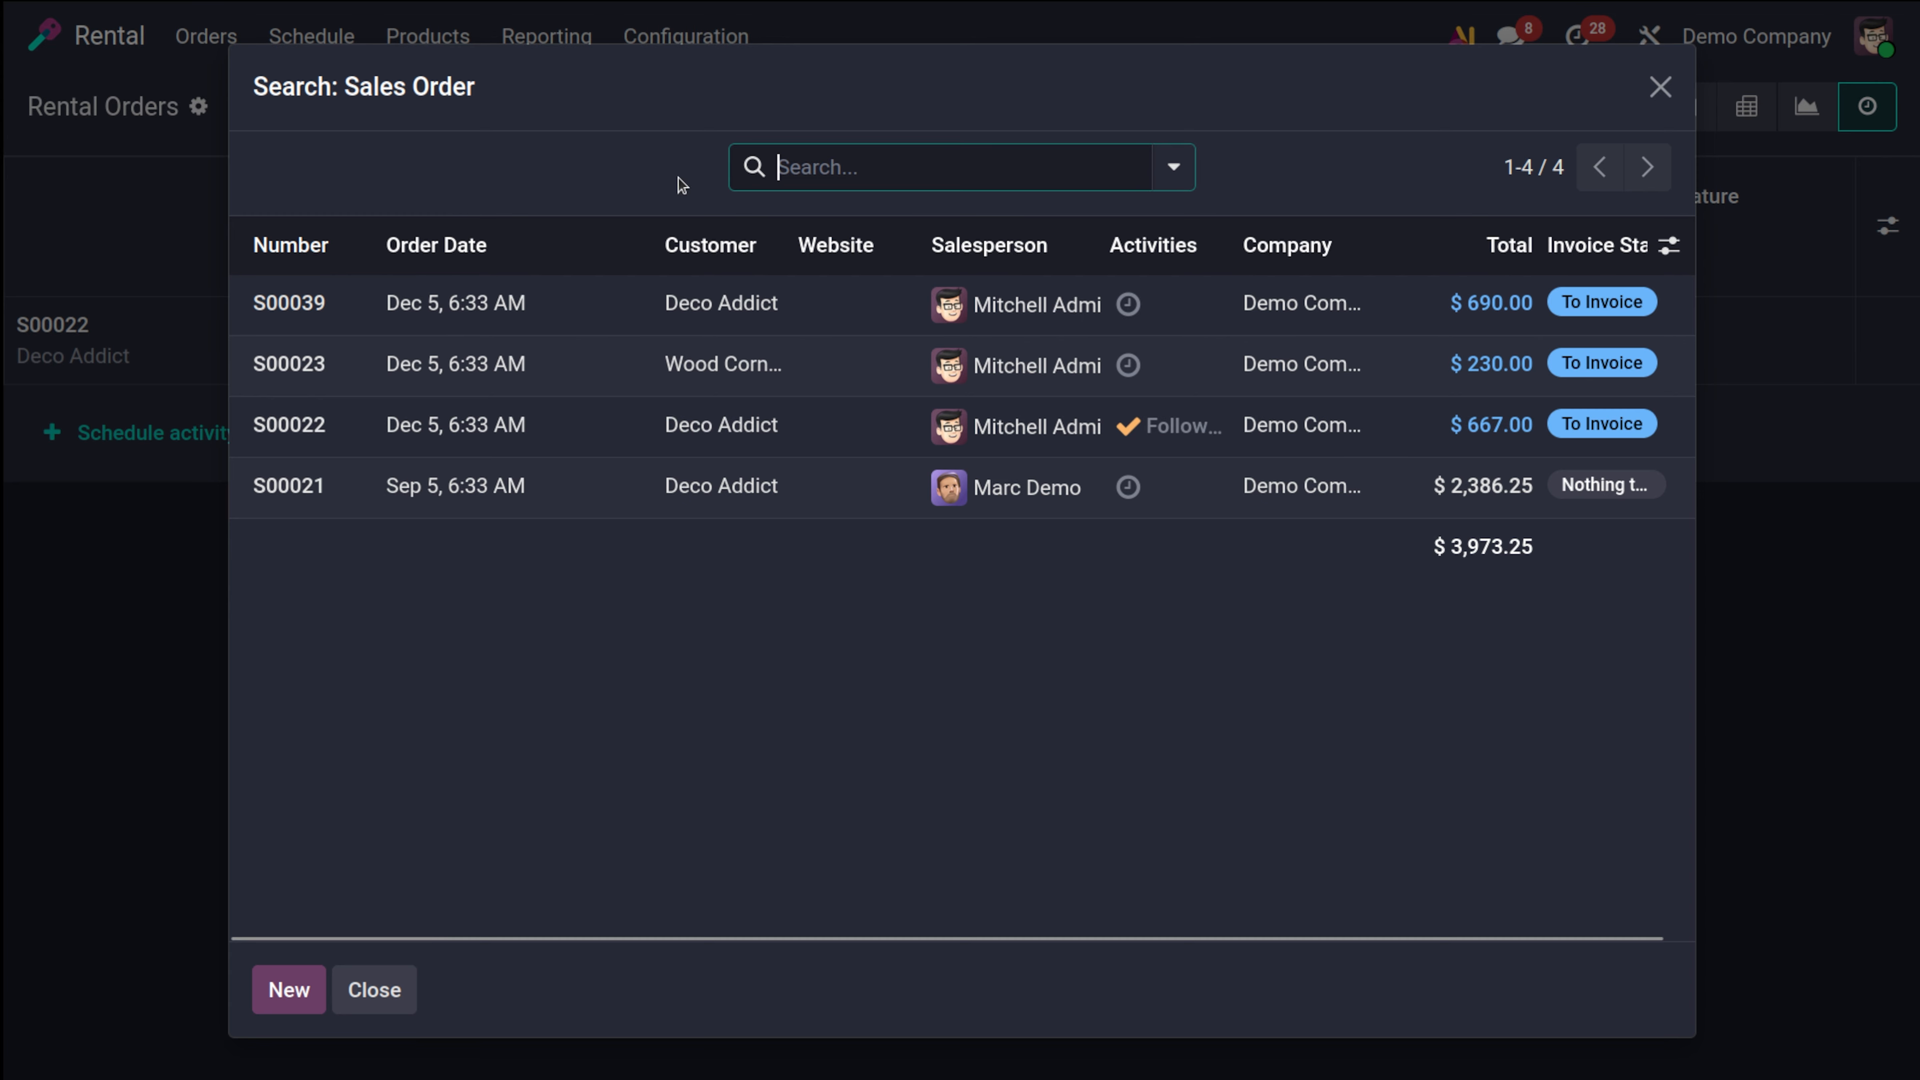
click(725, 326)
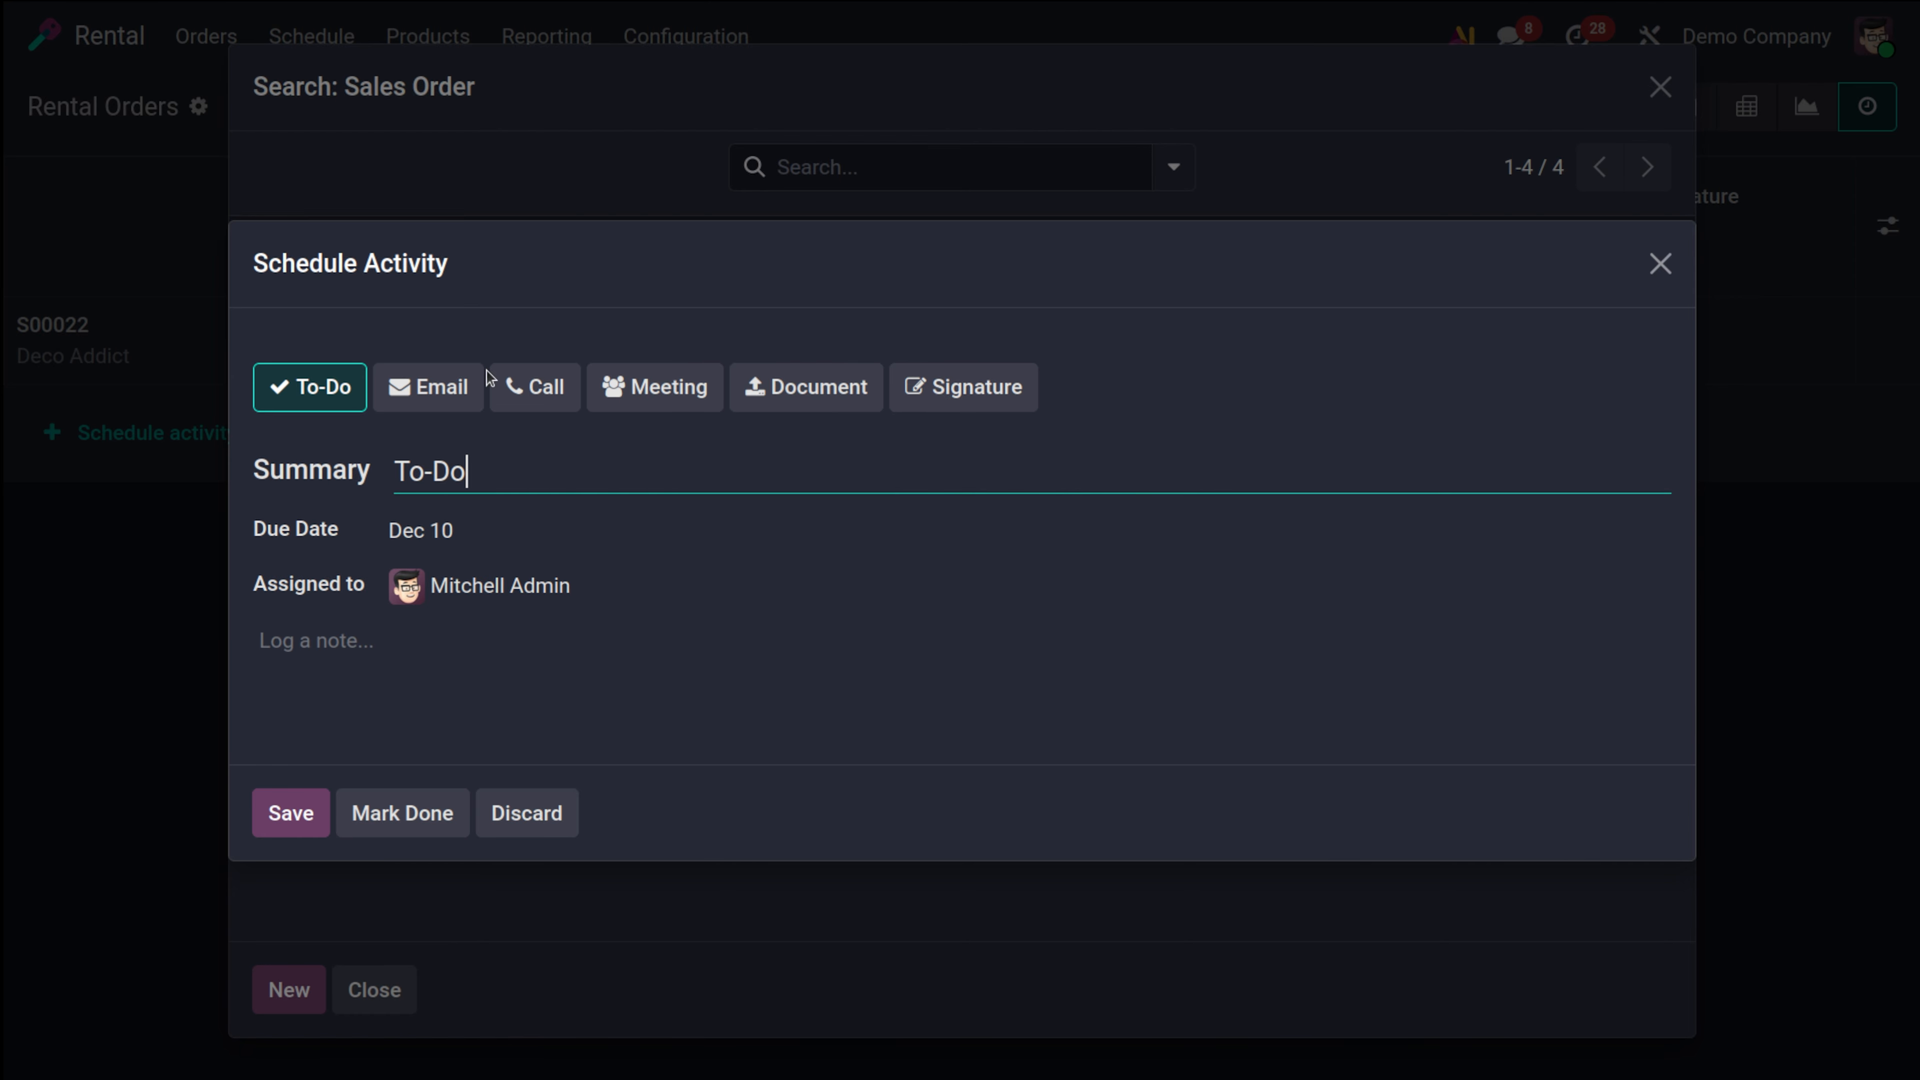
click(1650, 261)
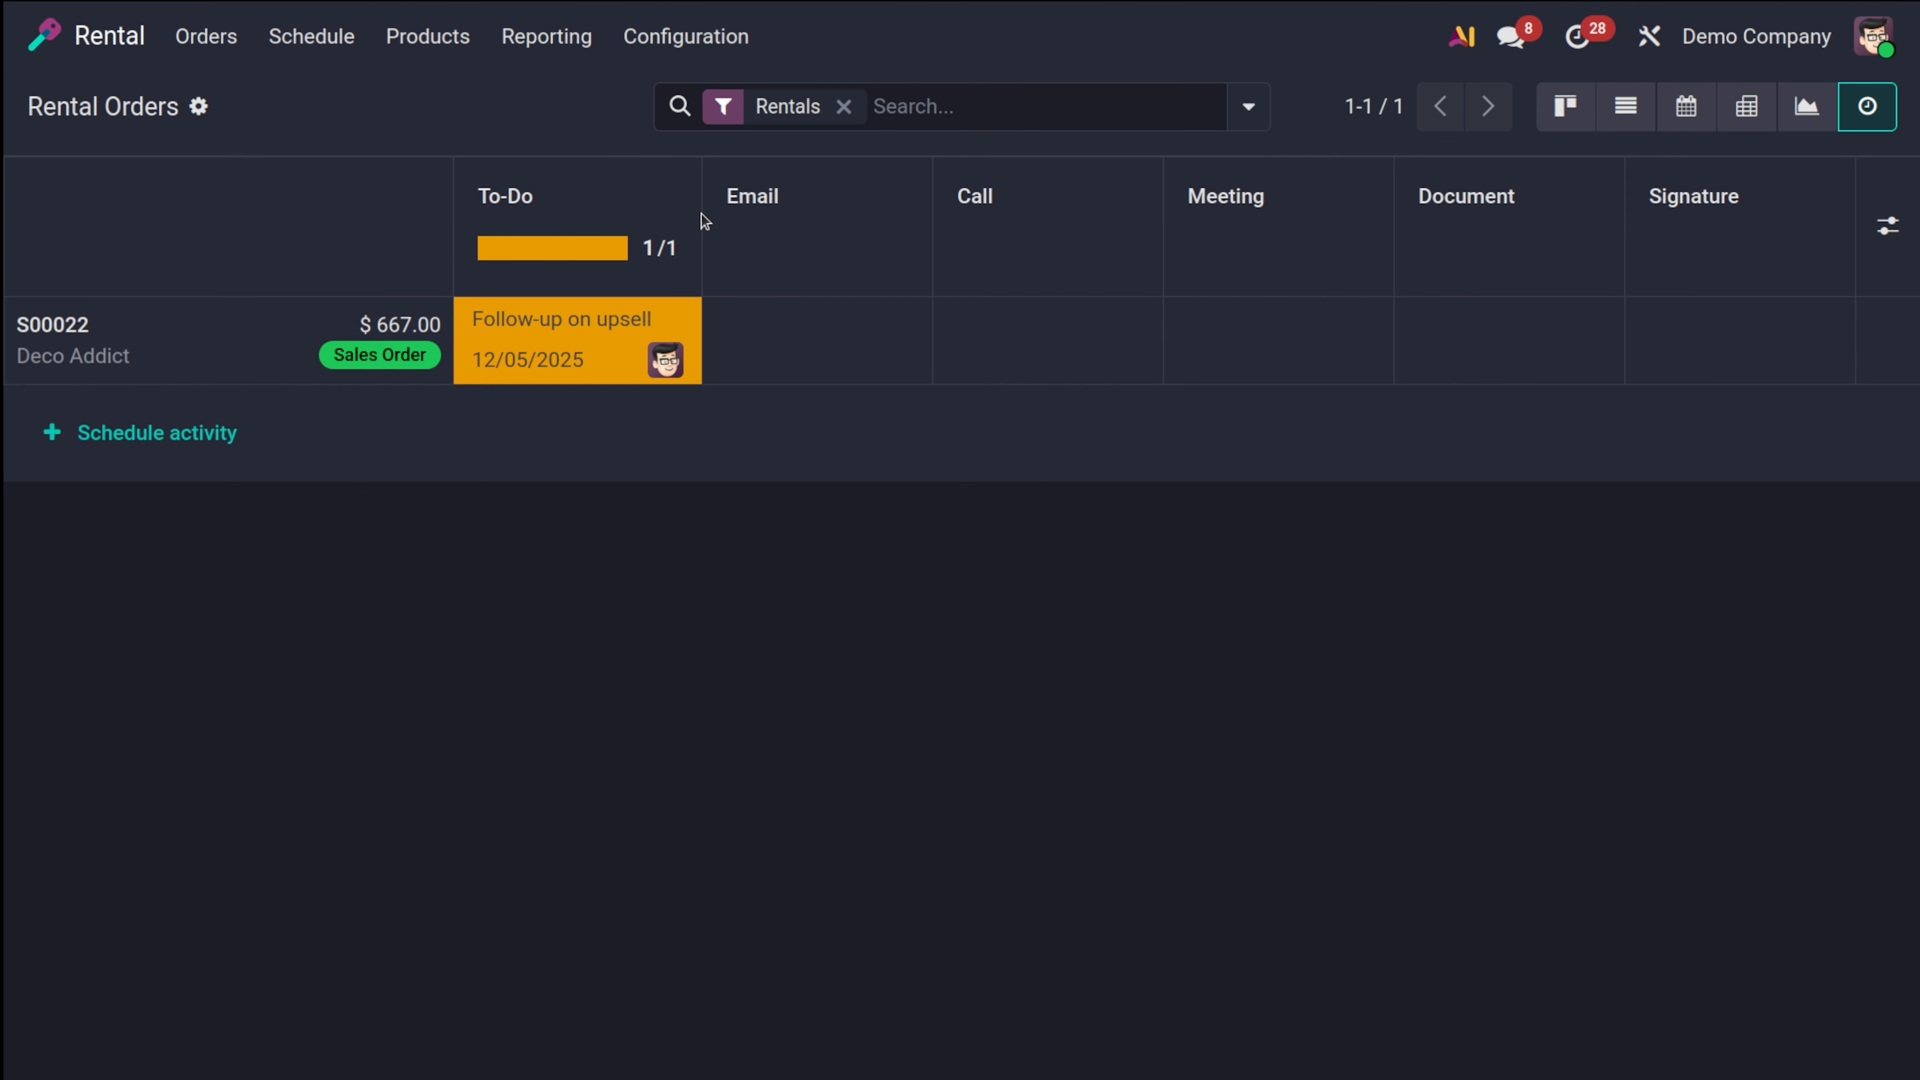
Return to the rental orders overview and create a new rental order for the customer Deco Addict
click(203, 43)
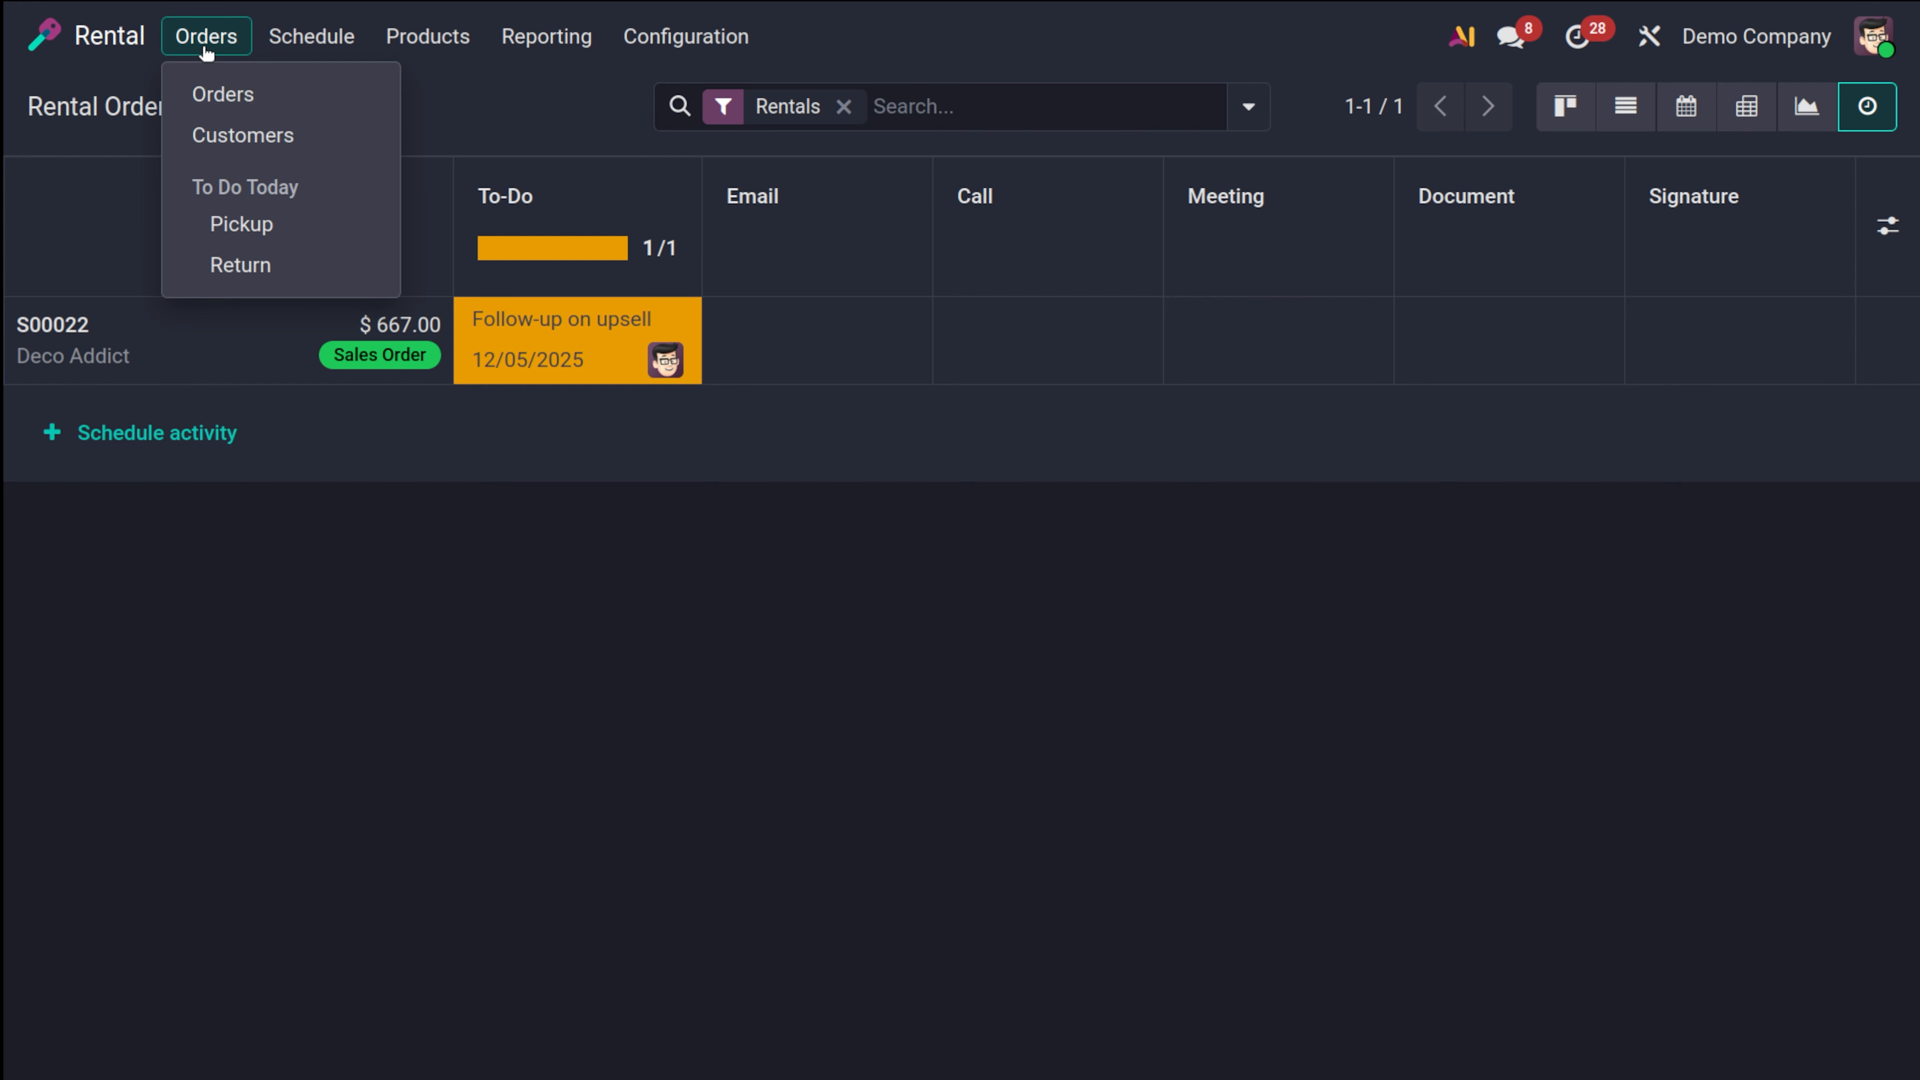
click(226, 110)
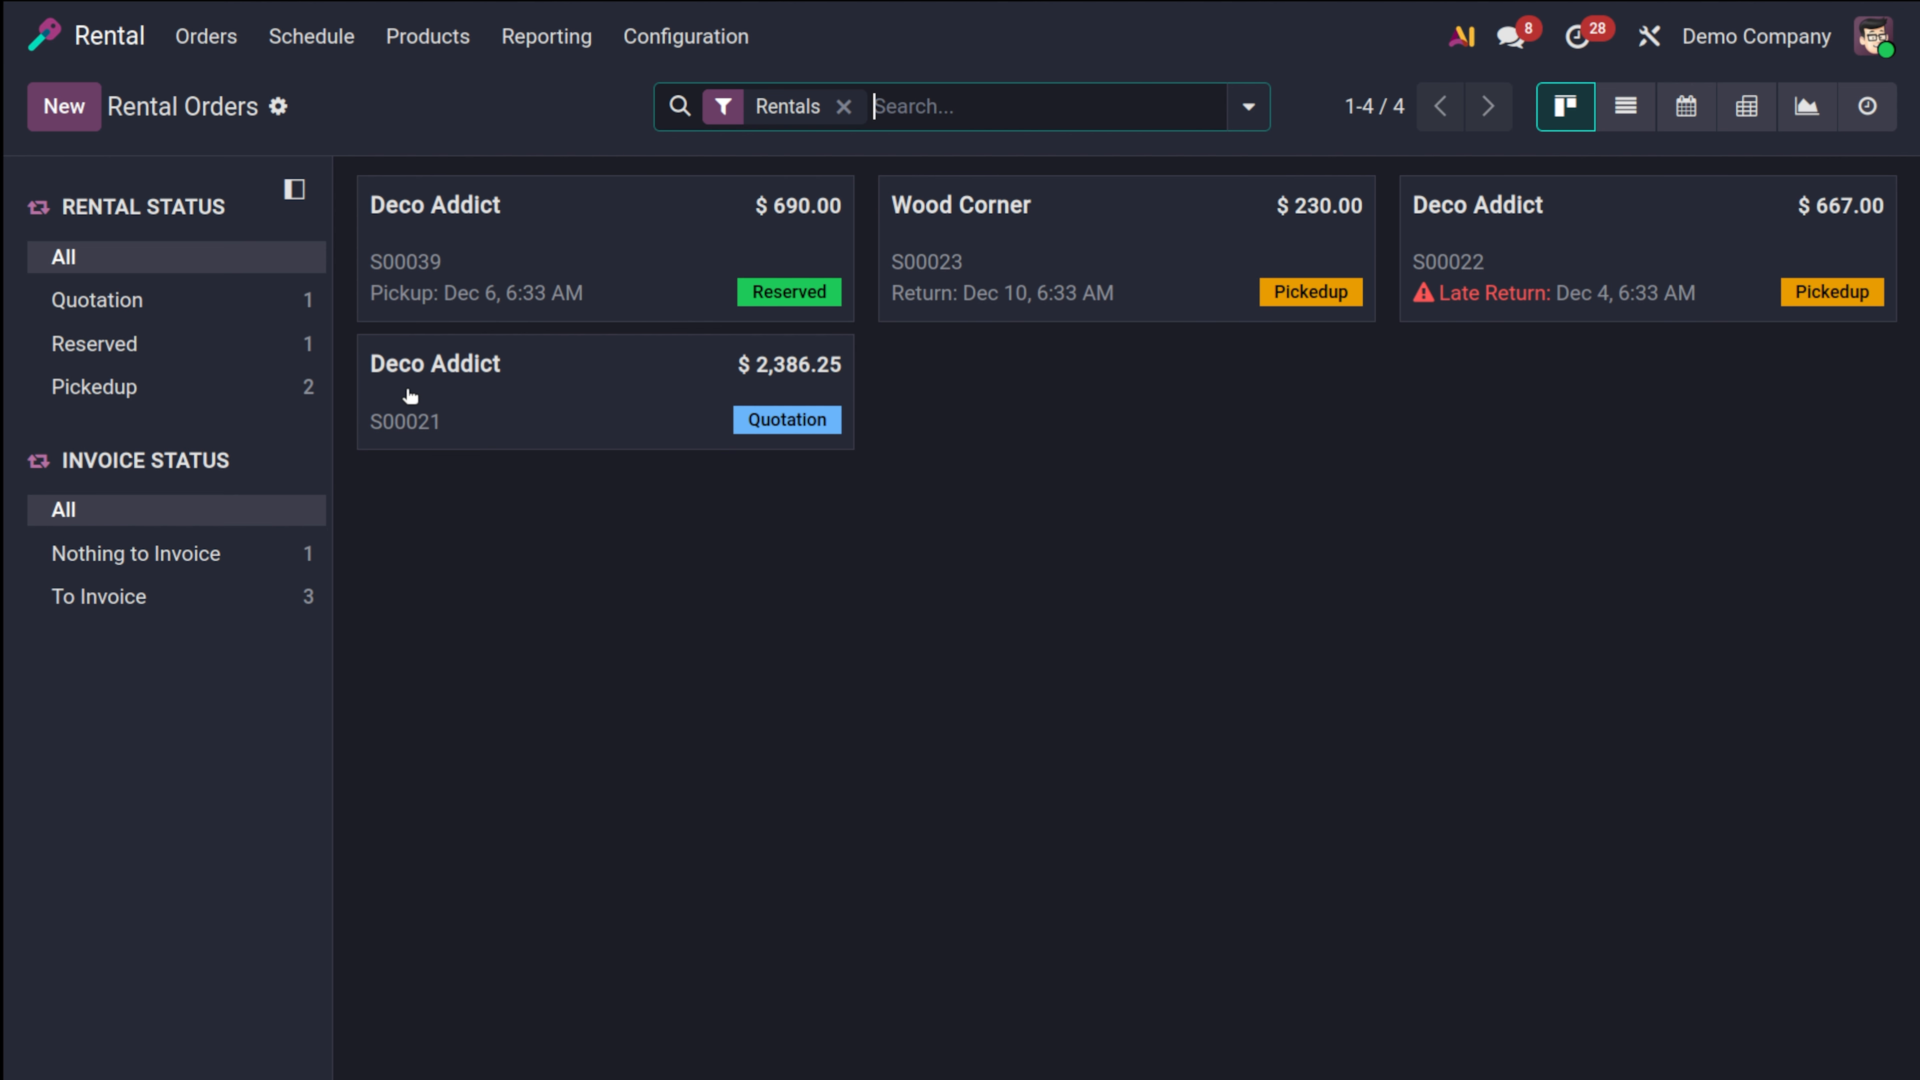
click(53, 127)
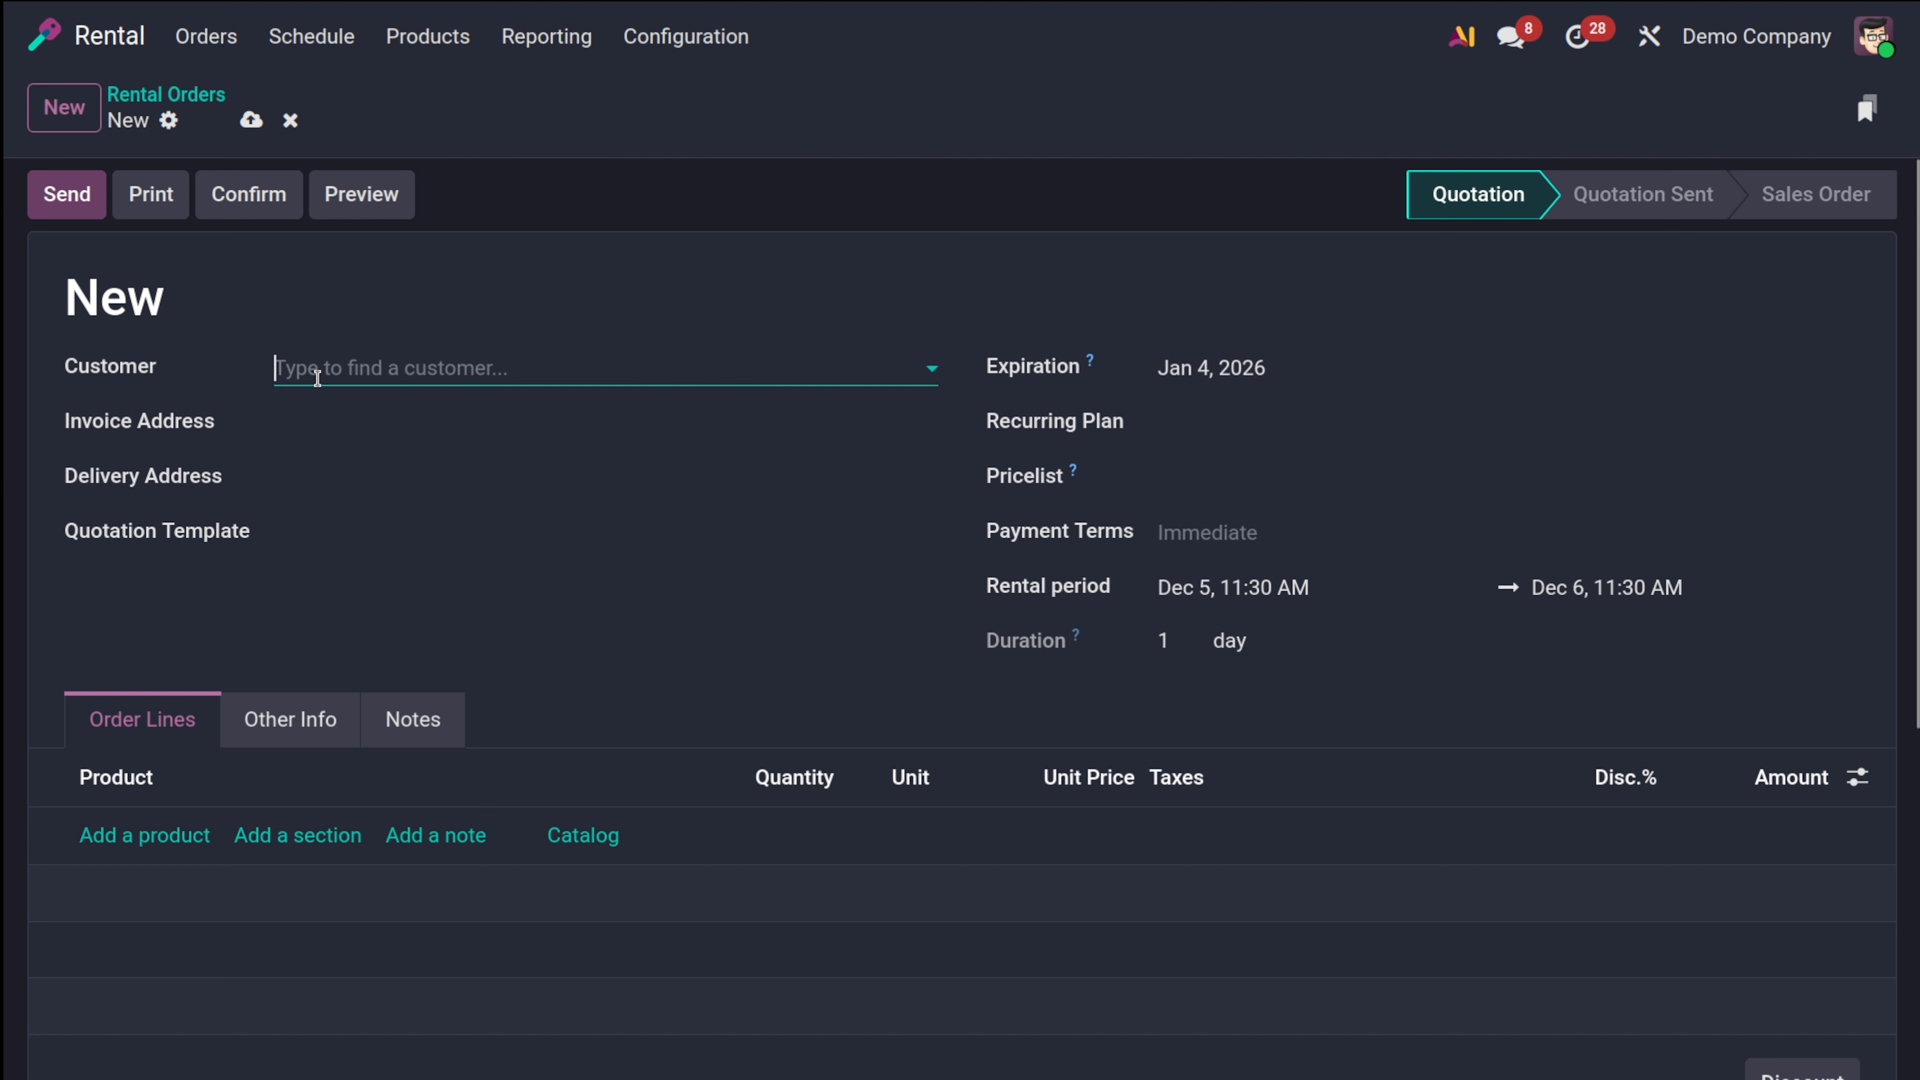
click(311, 374)
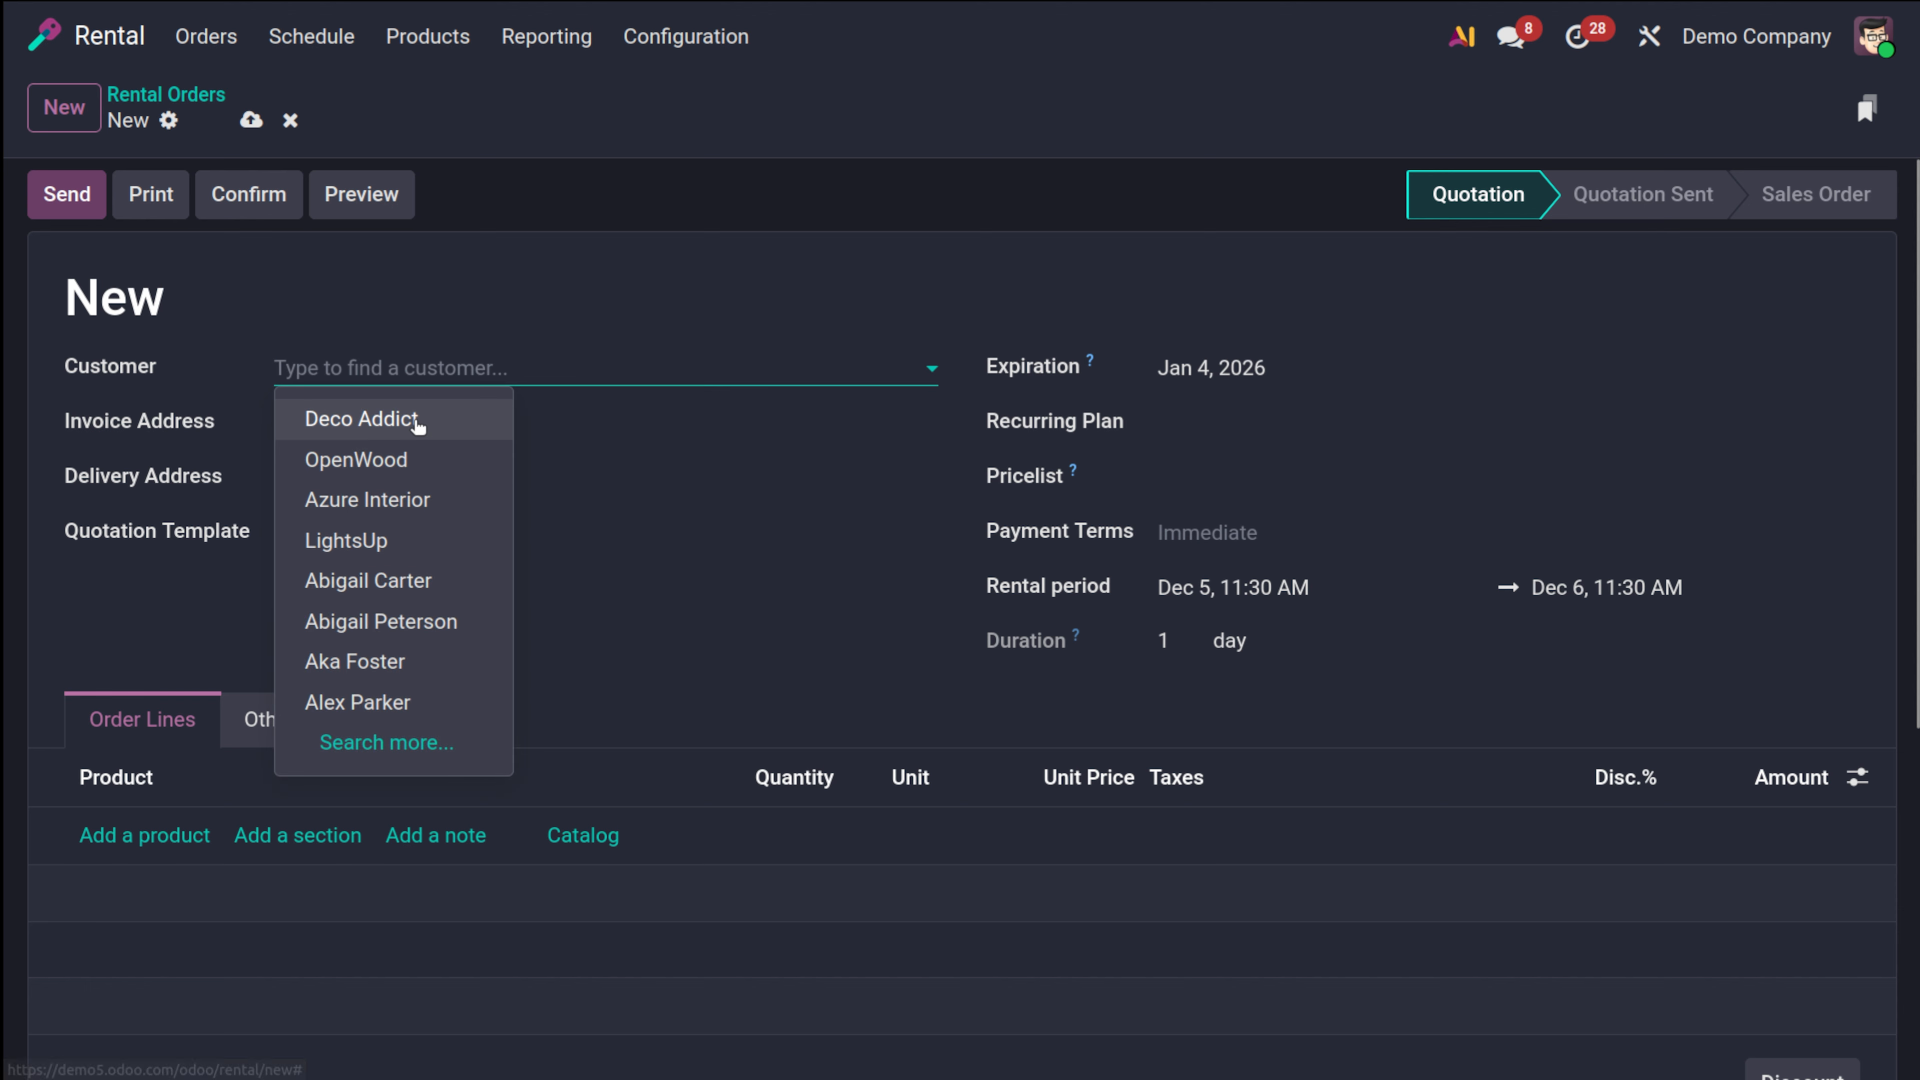
click(414, 420)
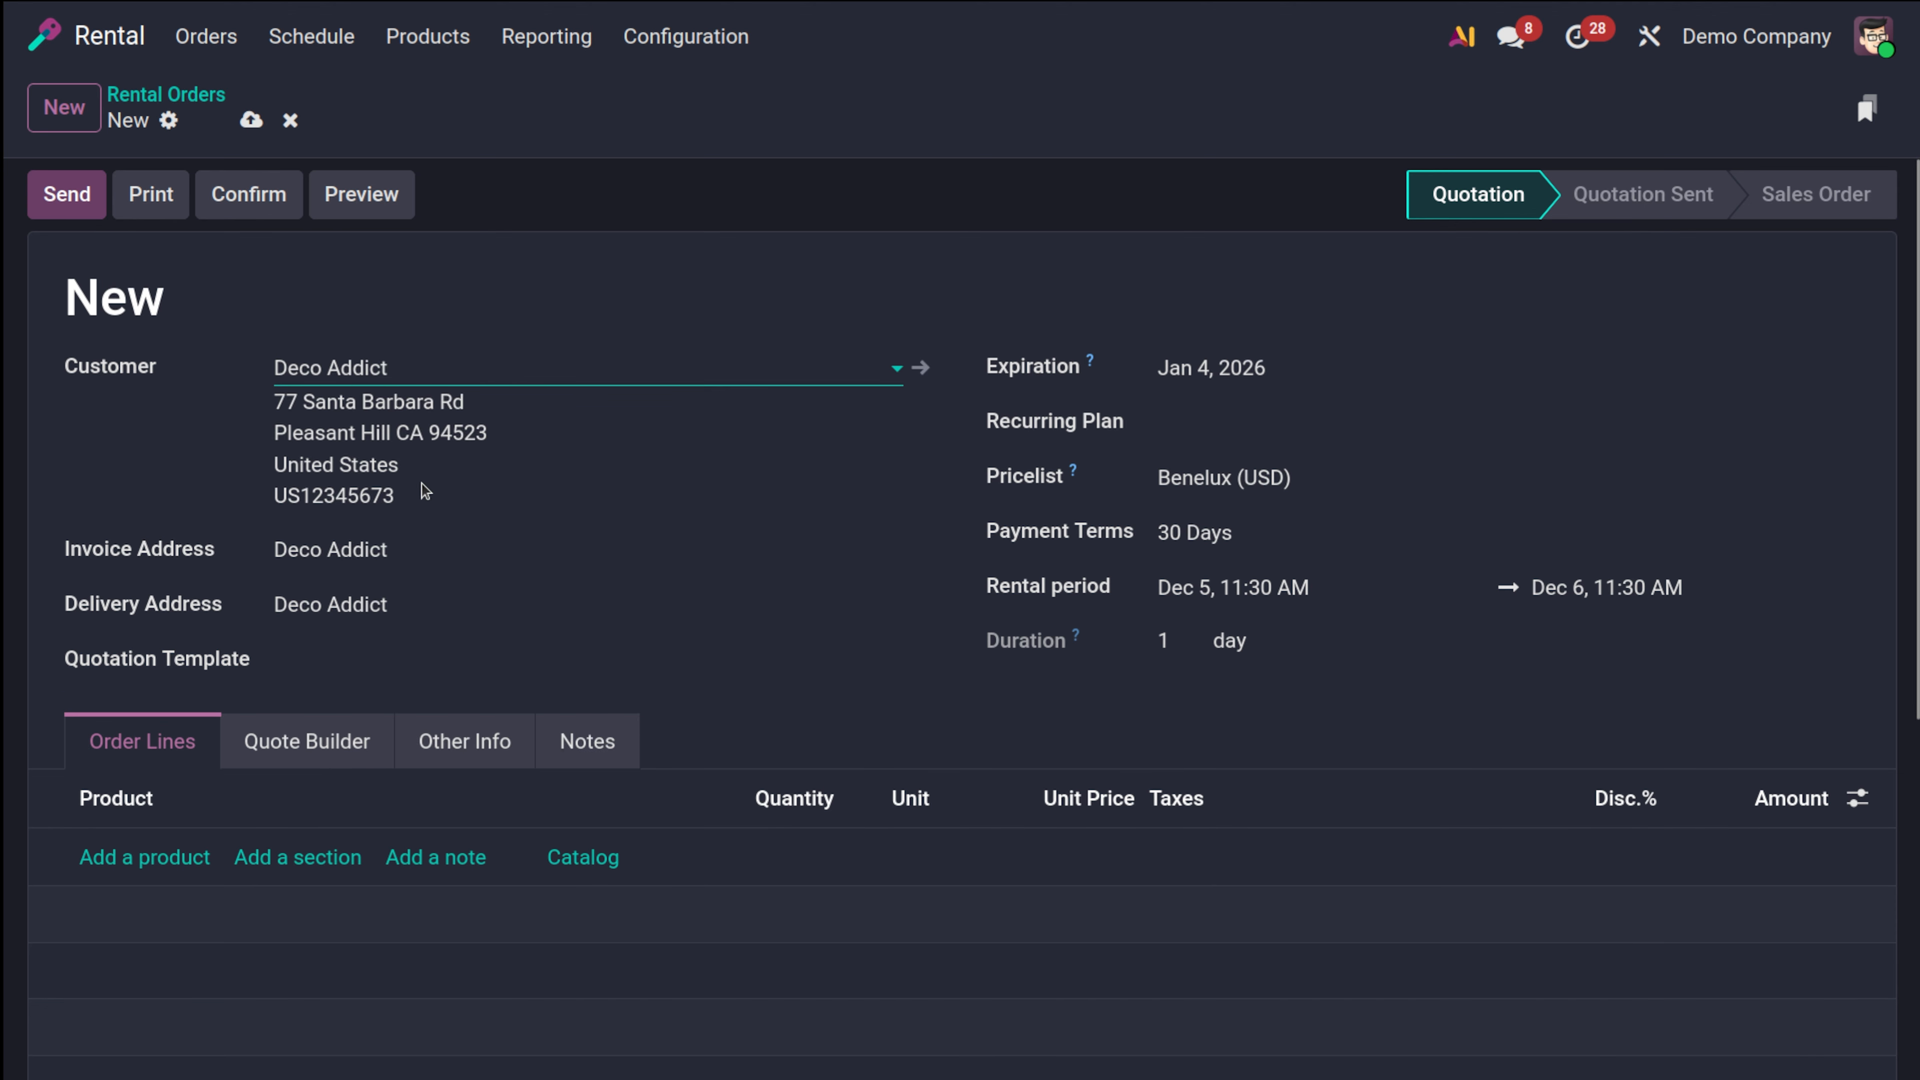
Examine the order form's recurring plan choices and rental period calendar without changing them
scroll(425, 491, down, 2)
scroll(425, 492, up, 2)
click(1224, 421)
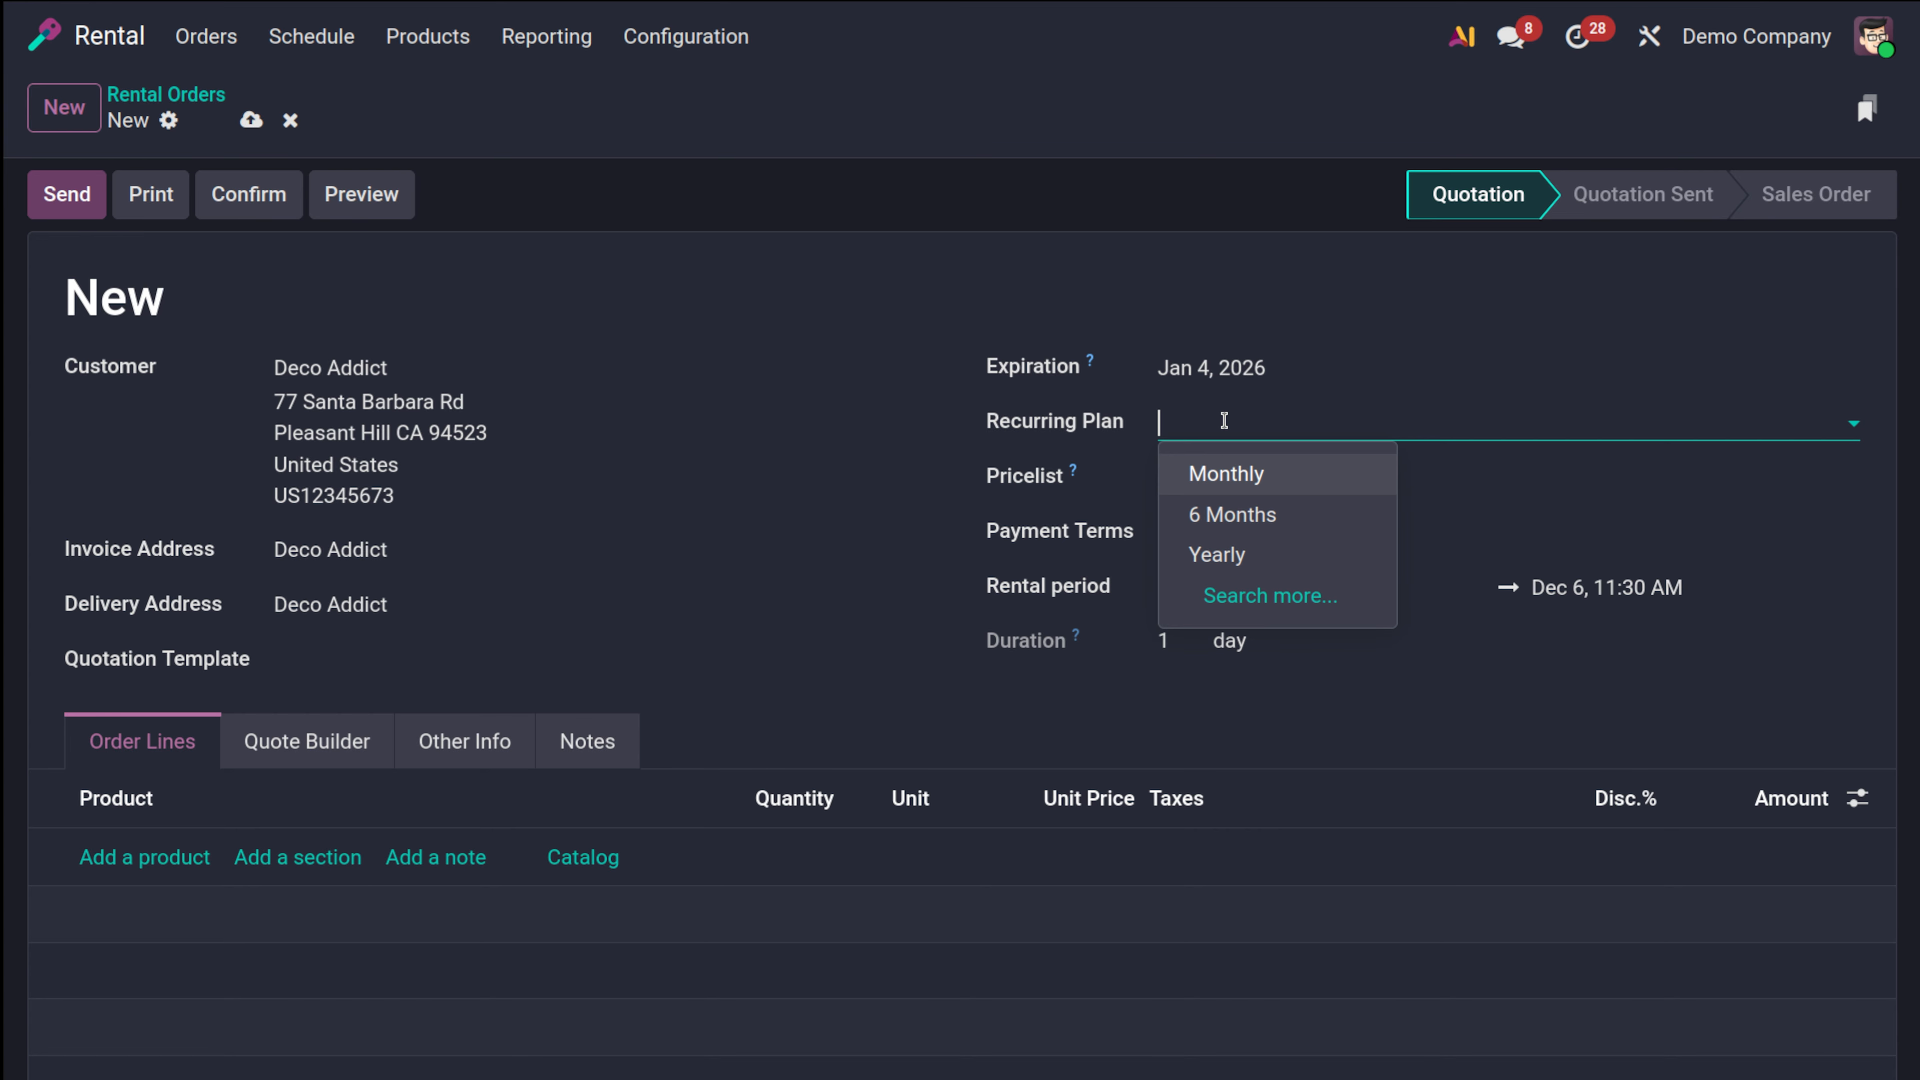
click(1224, 421)
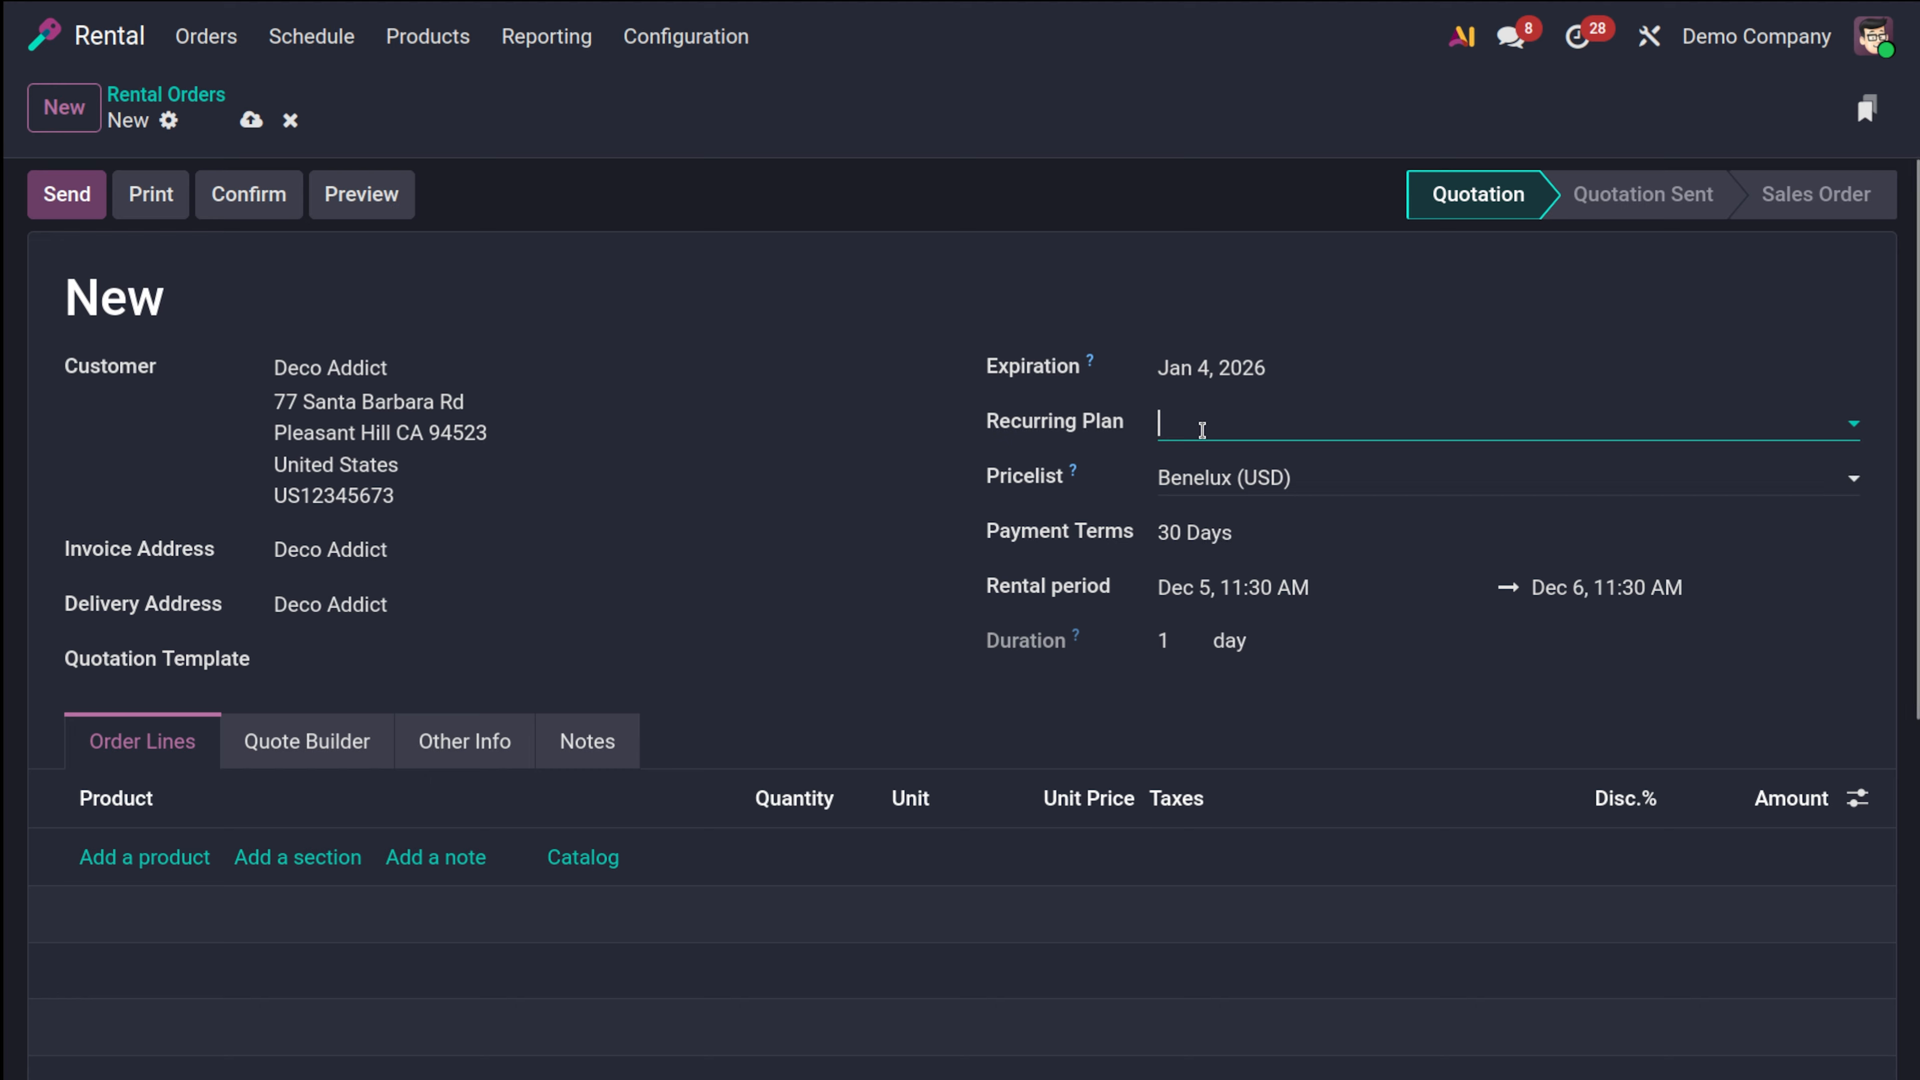
click(1331, 599)
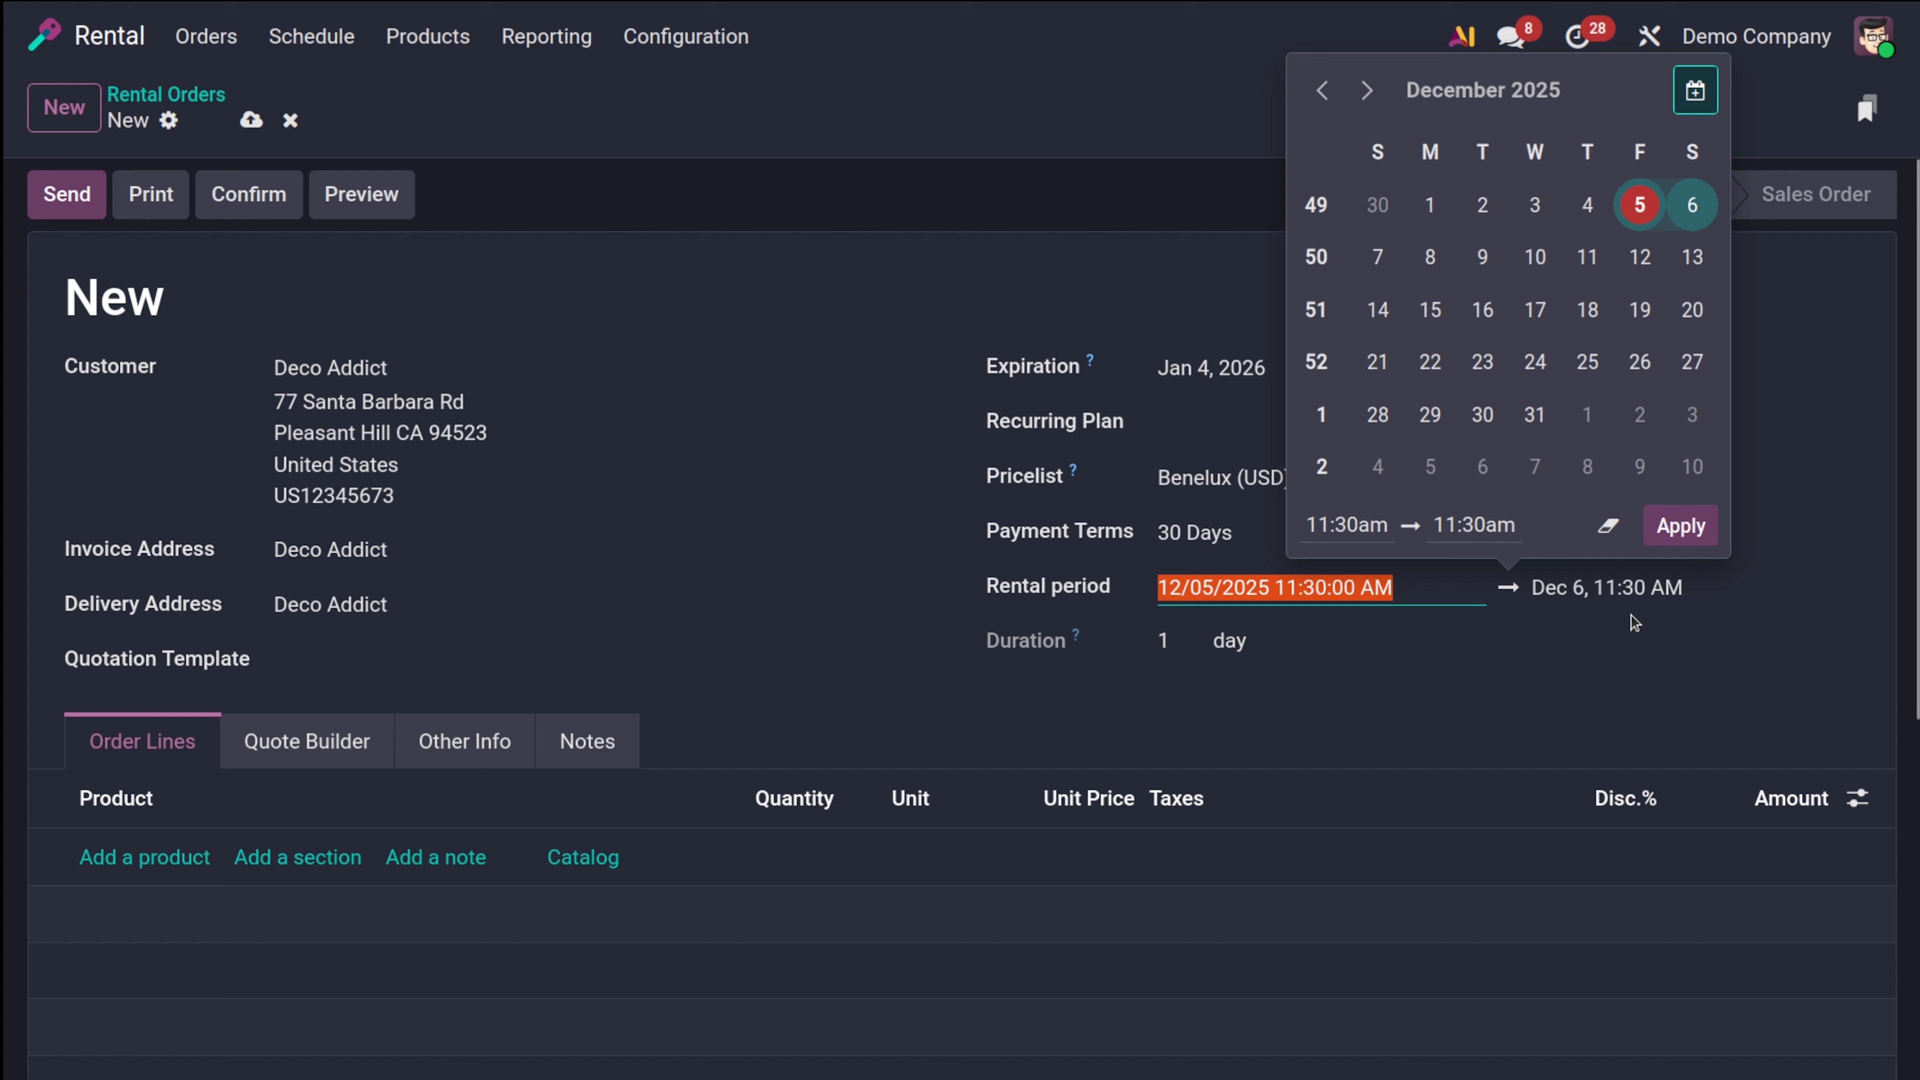
click(1489, 750)
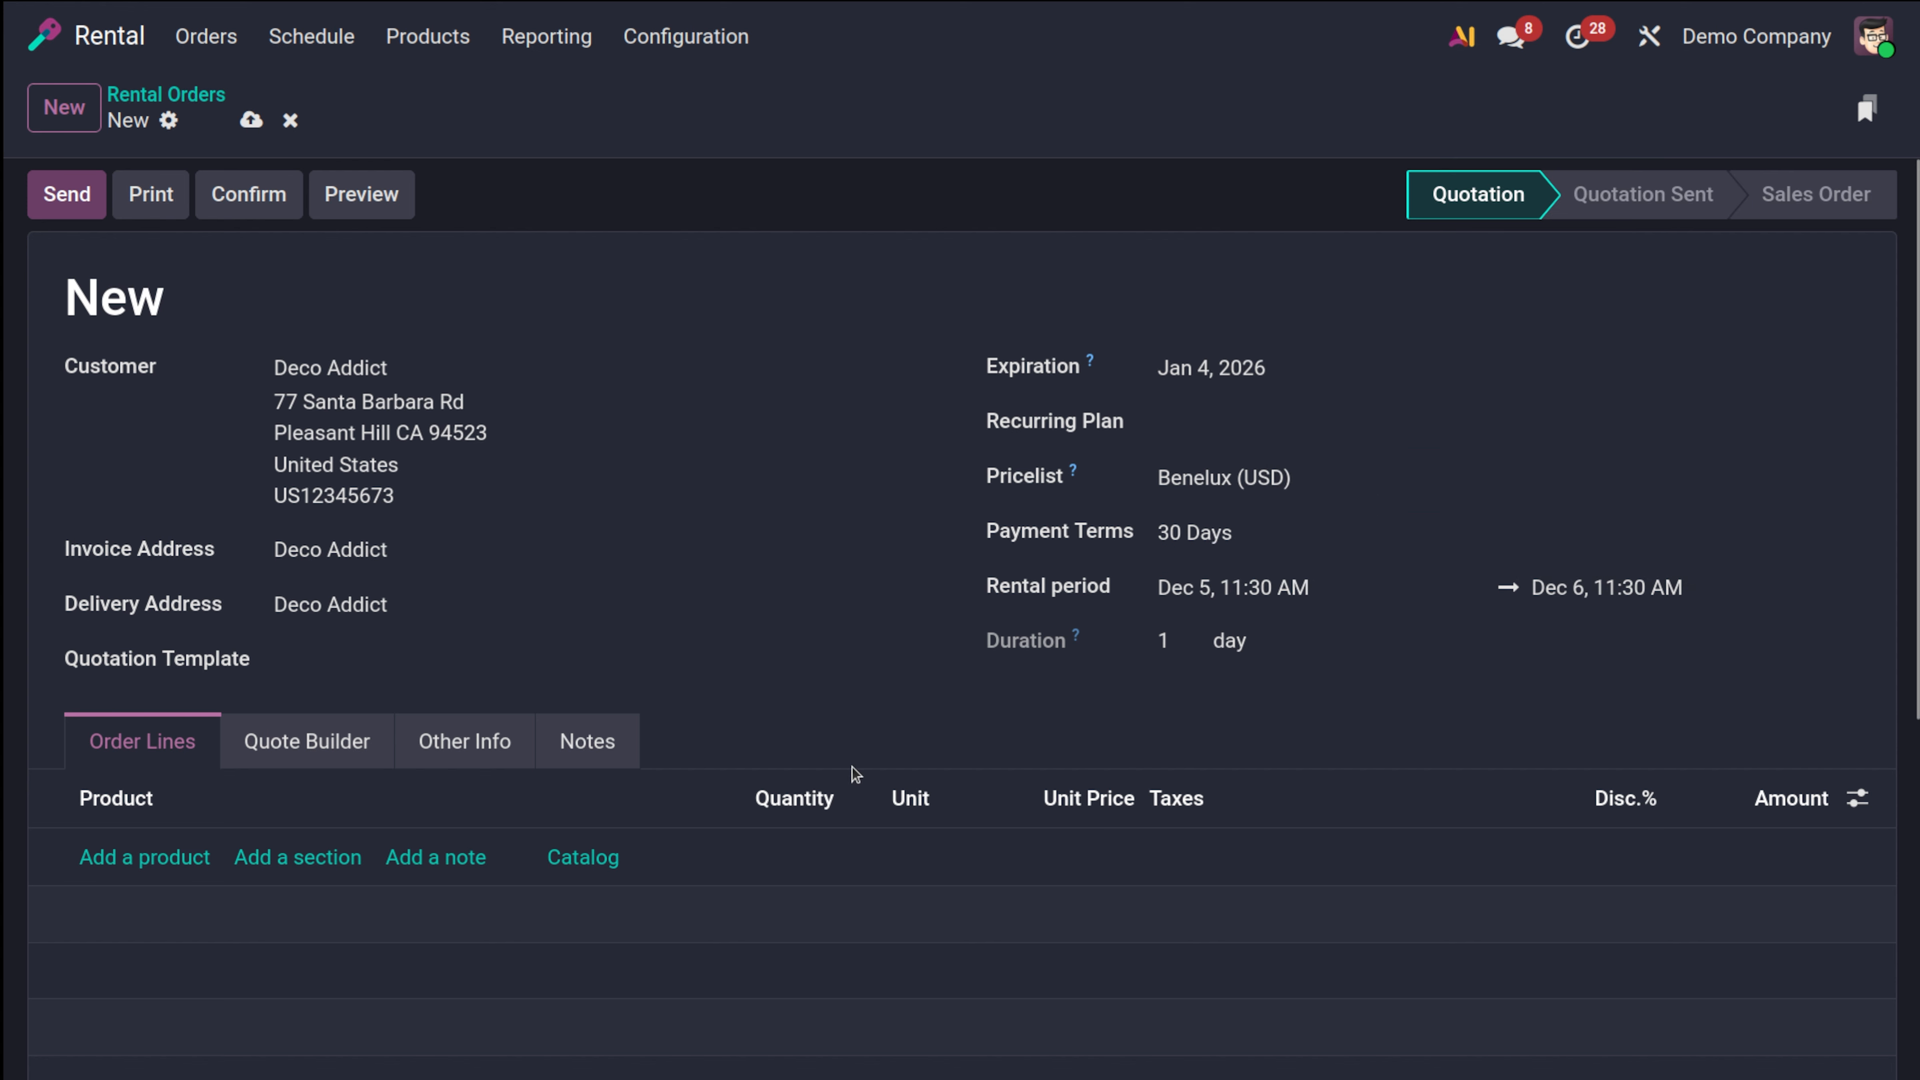
Add the Printer to the order lines by filtering the full product search to Rental, and show its rental availability
click(142, 861)
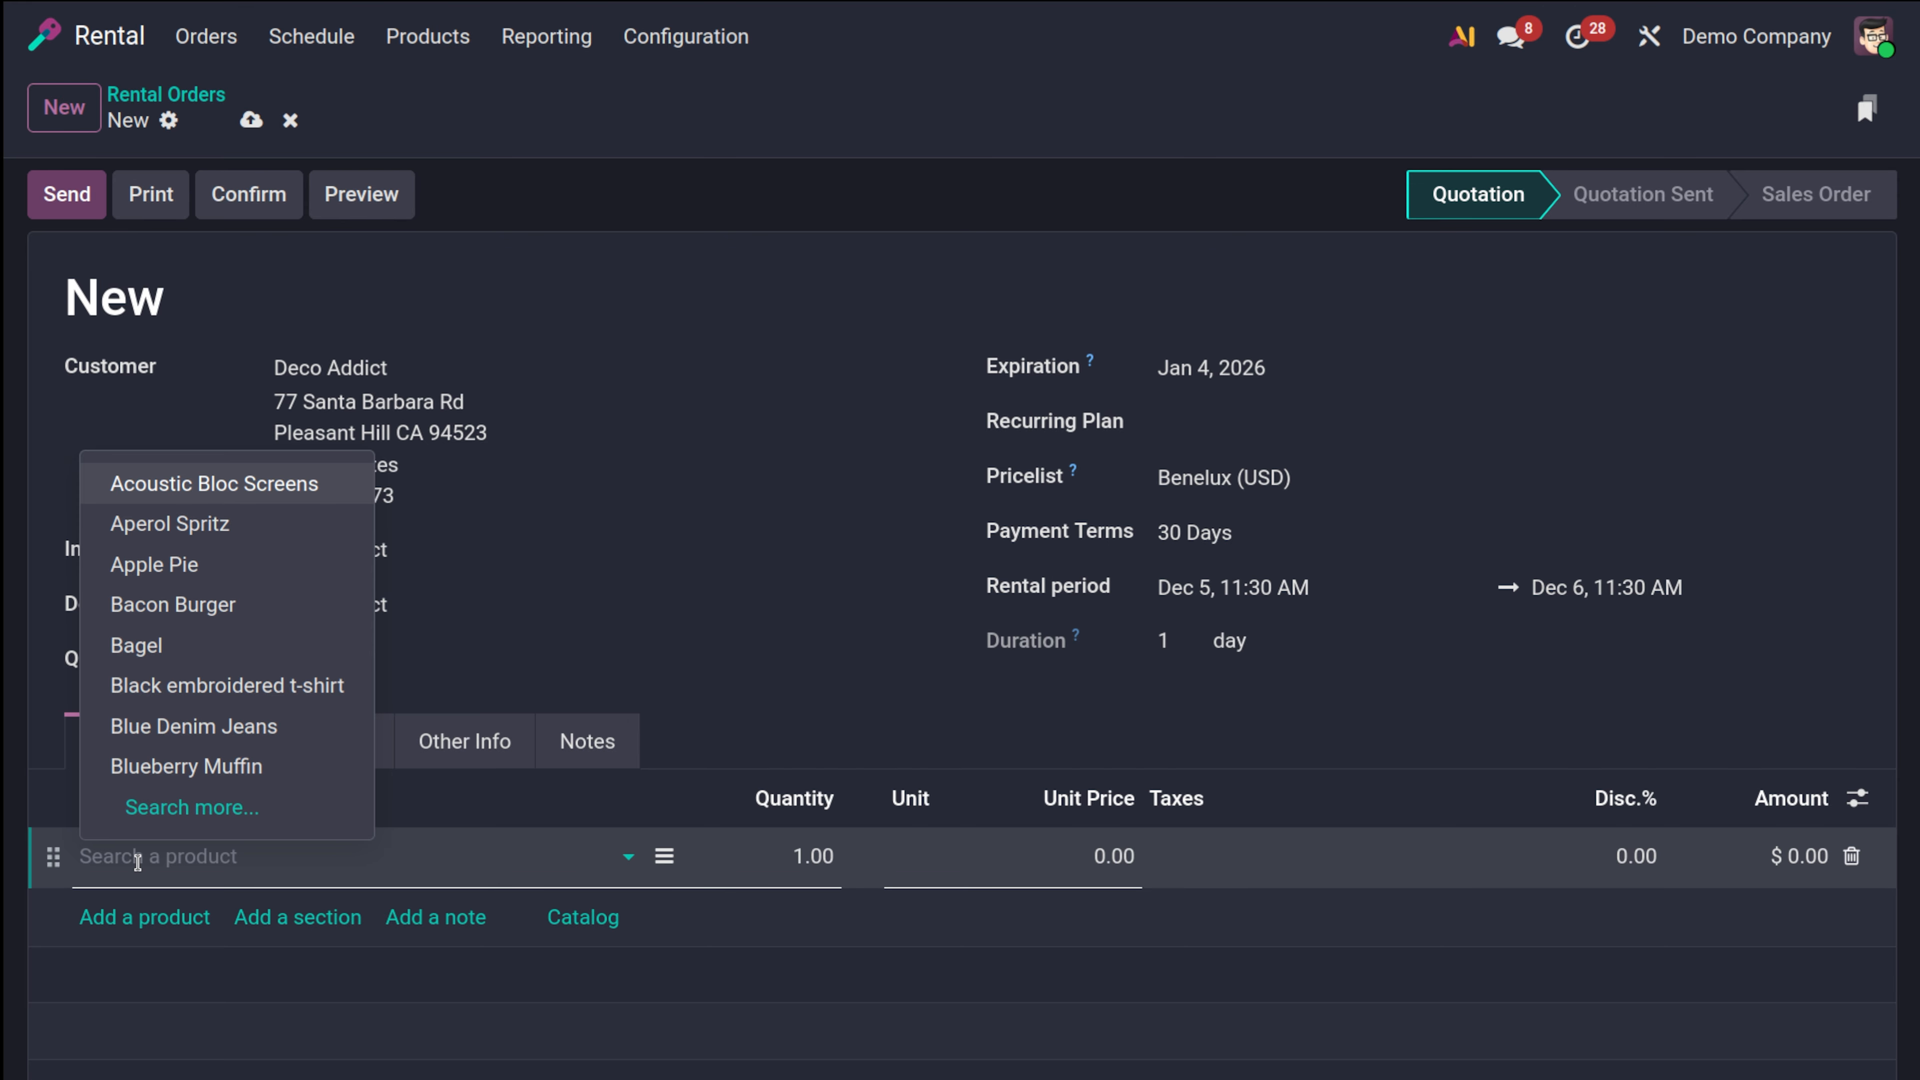
text(re)
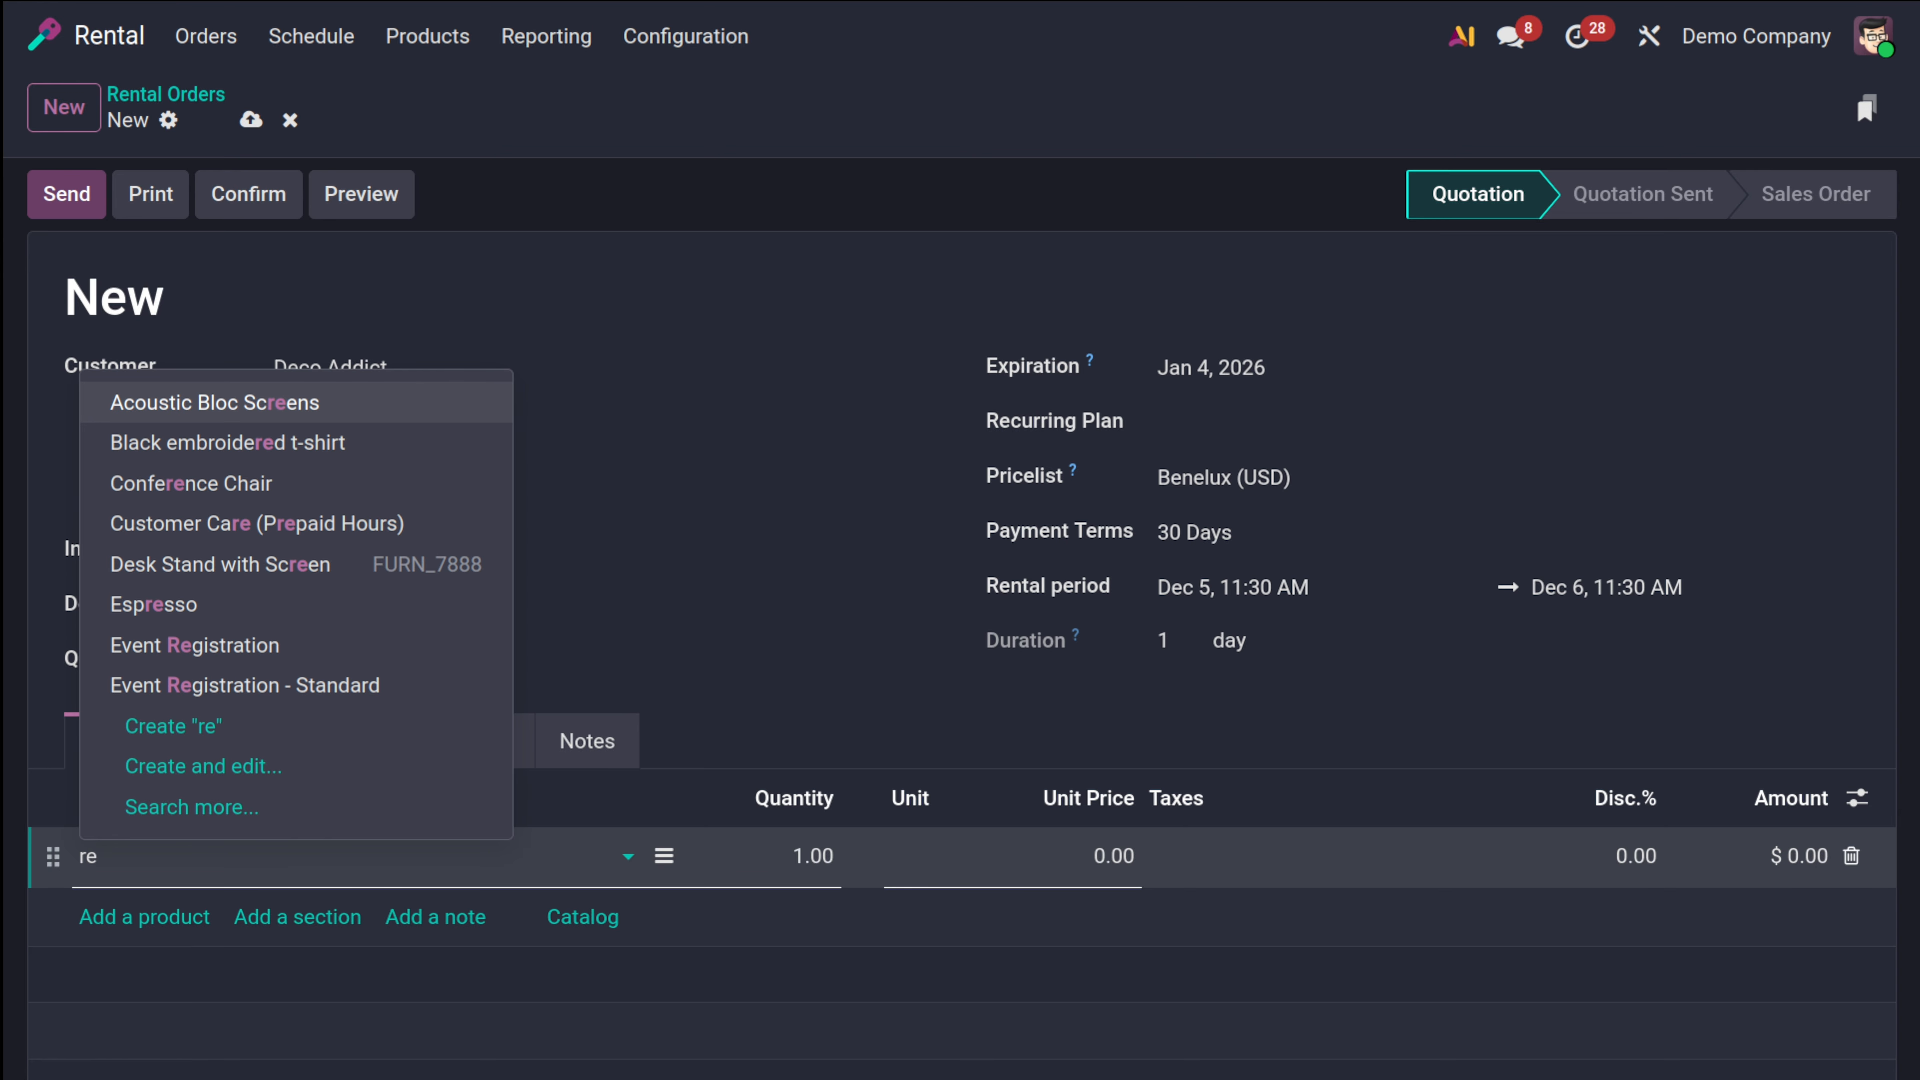
key(BackSpace)
key(BackSpace)
click(222, 806)
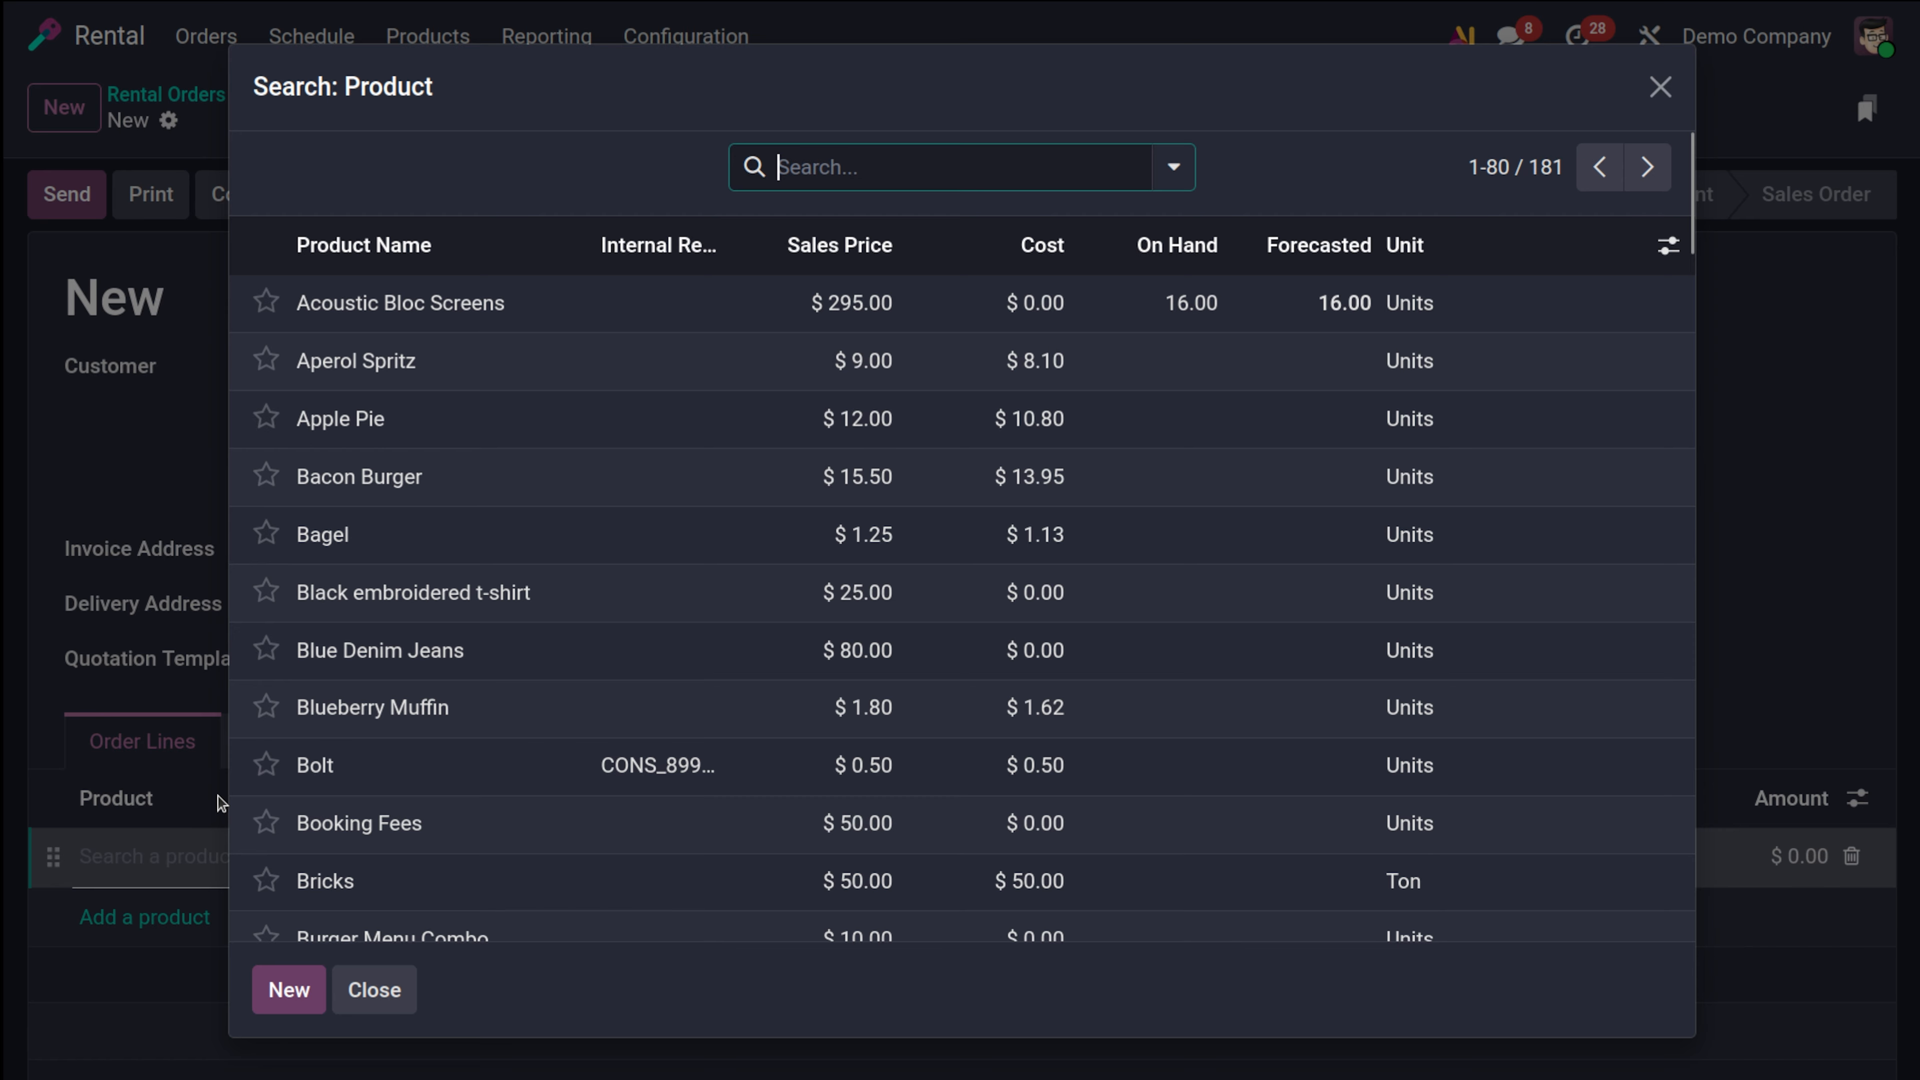
click(1174, 168)
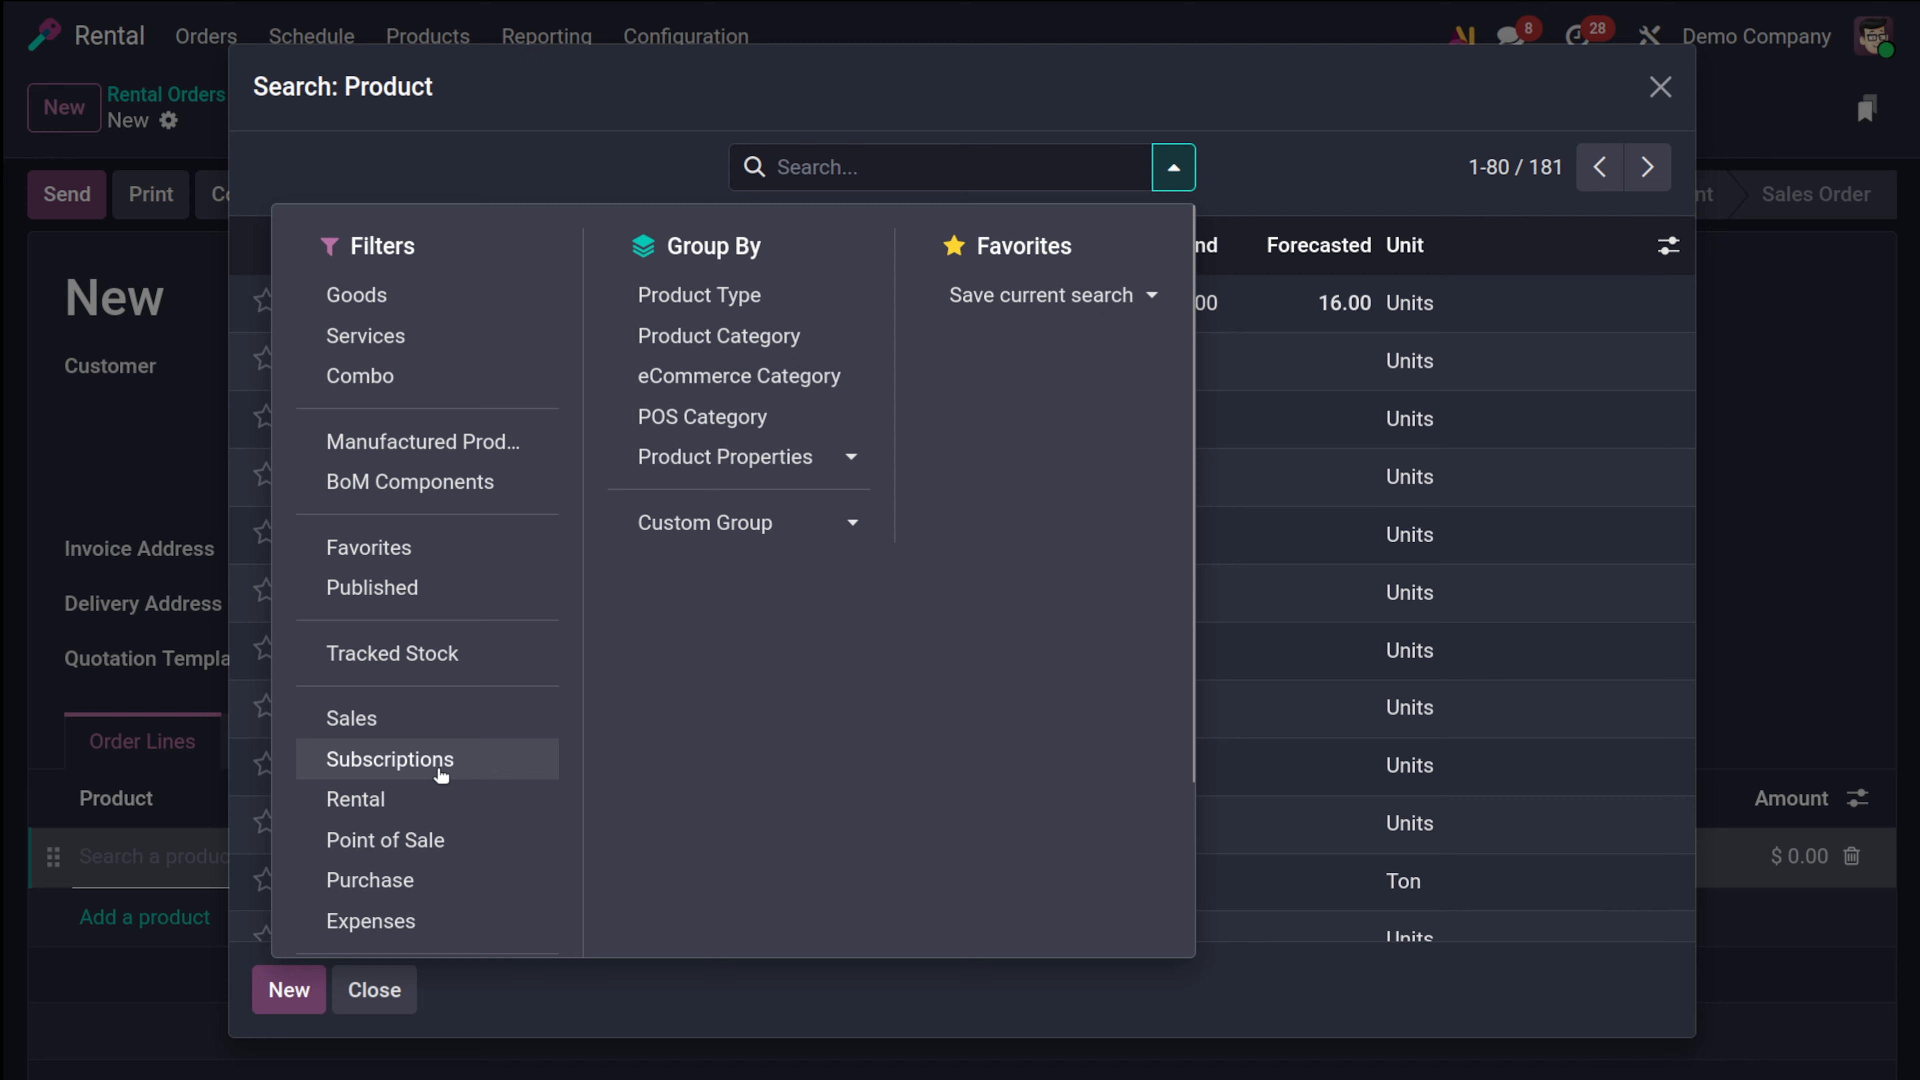
click(378, 800)
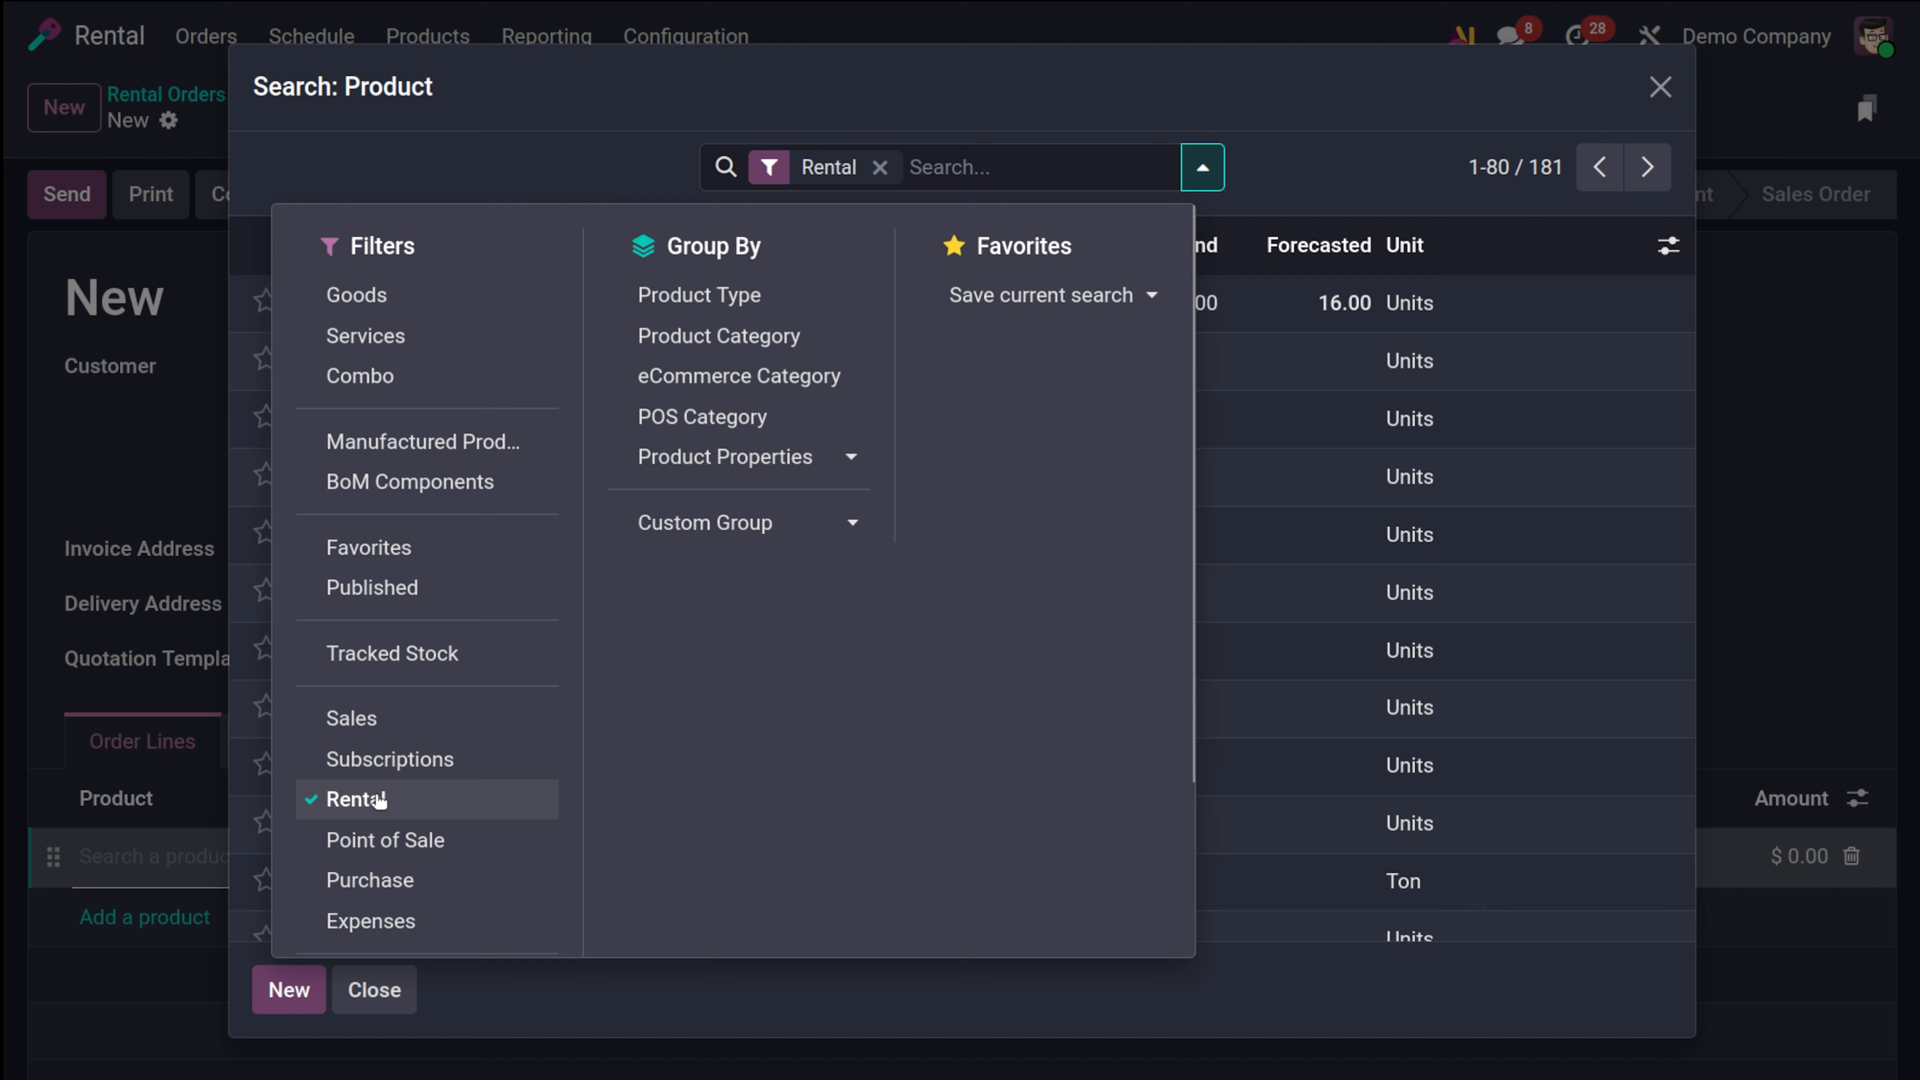
click(1349, 179)
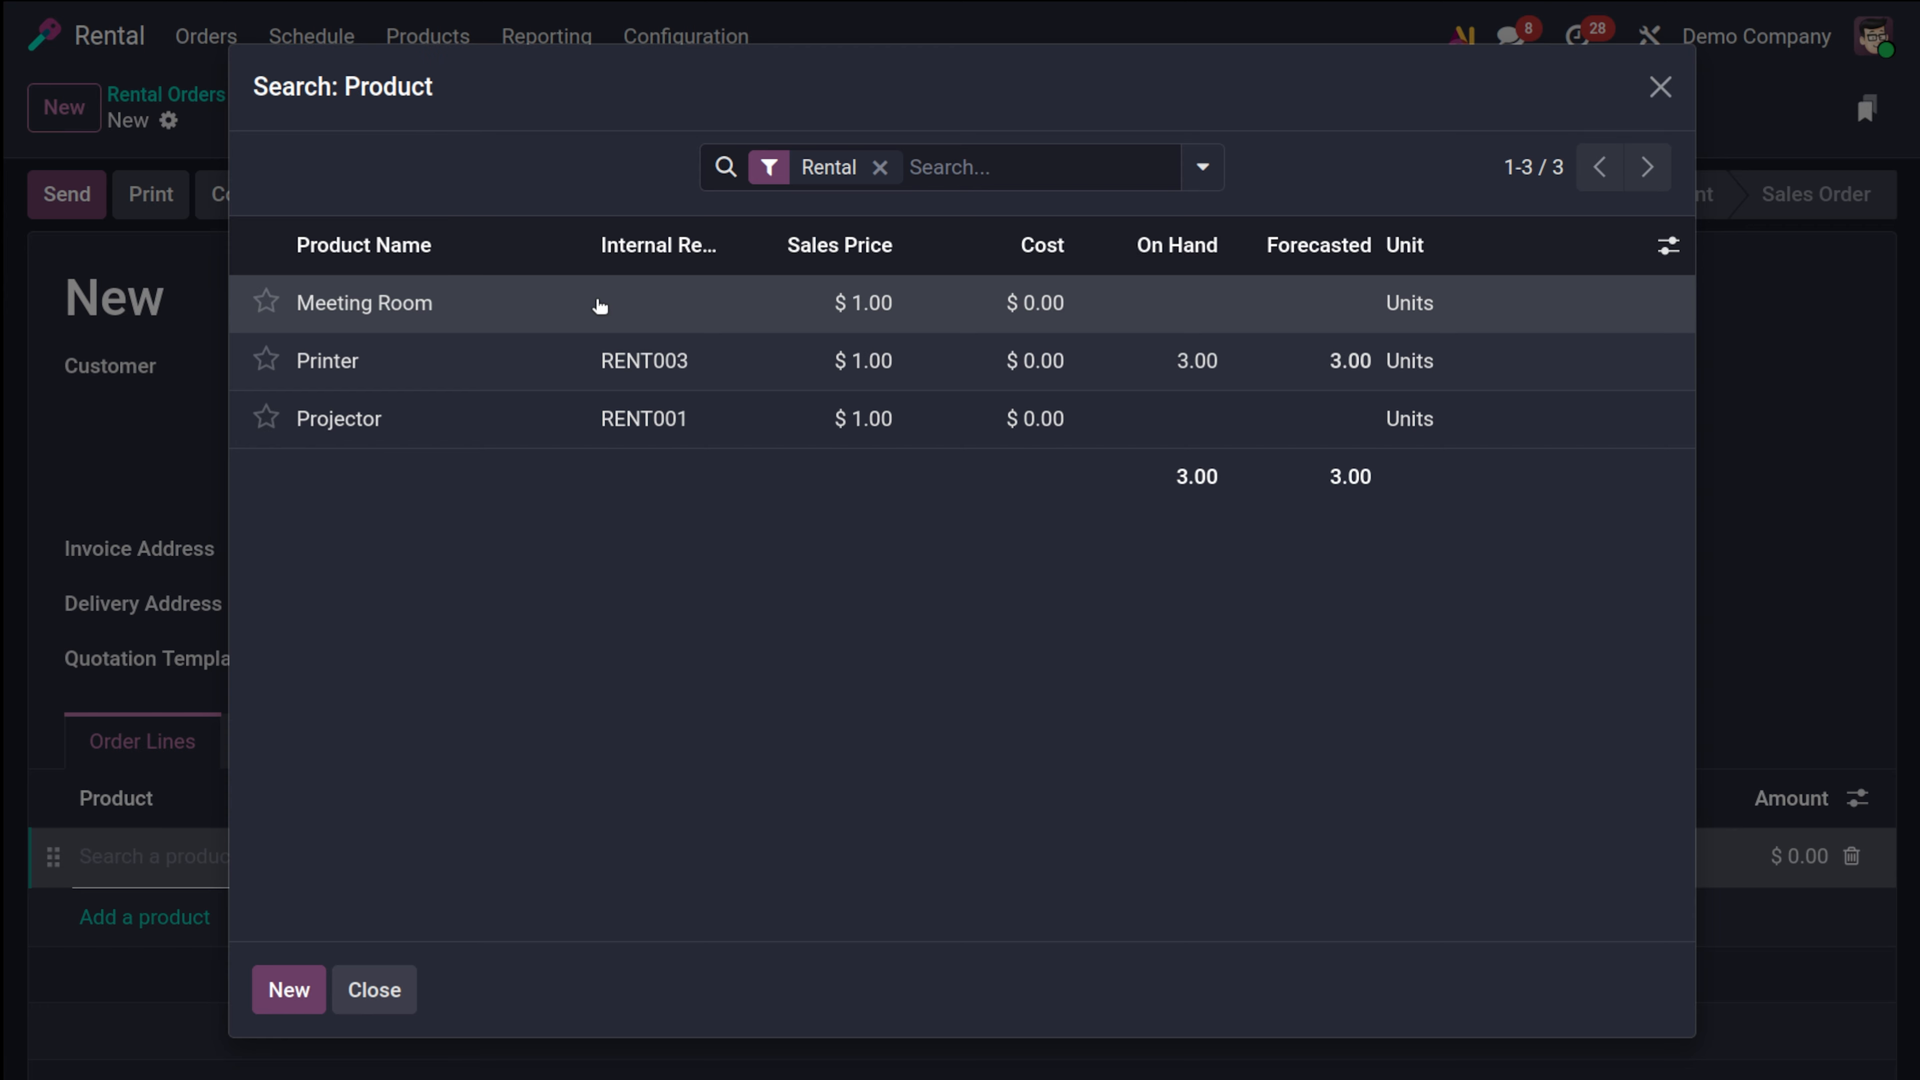
click(503, 374)
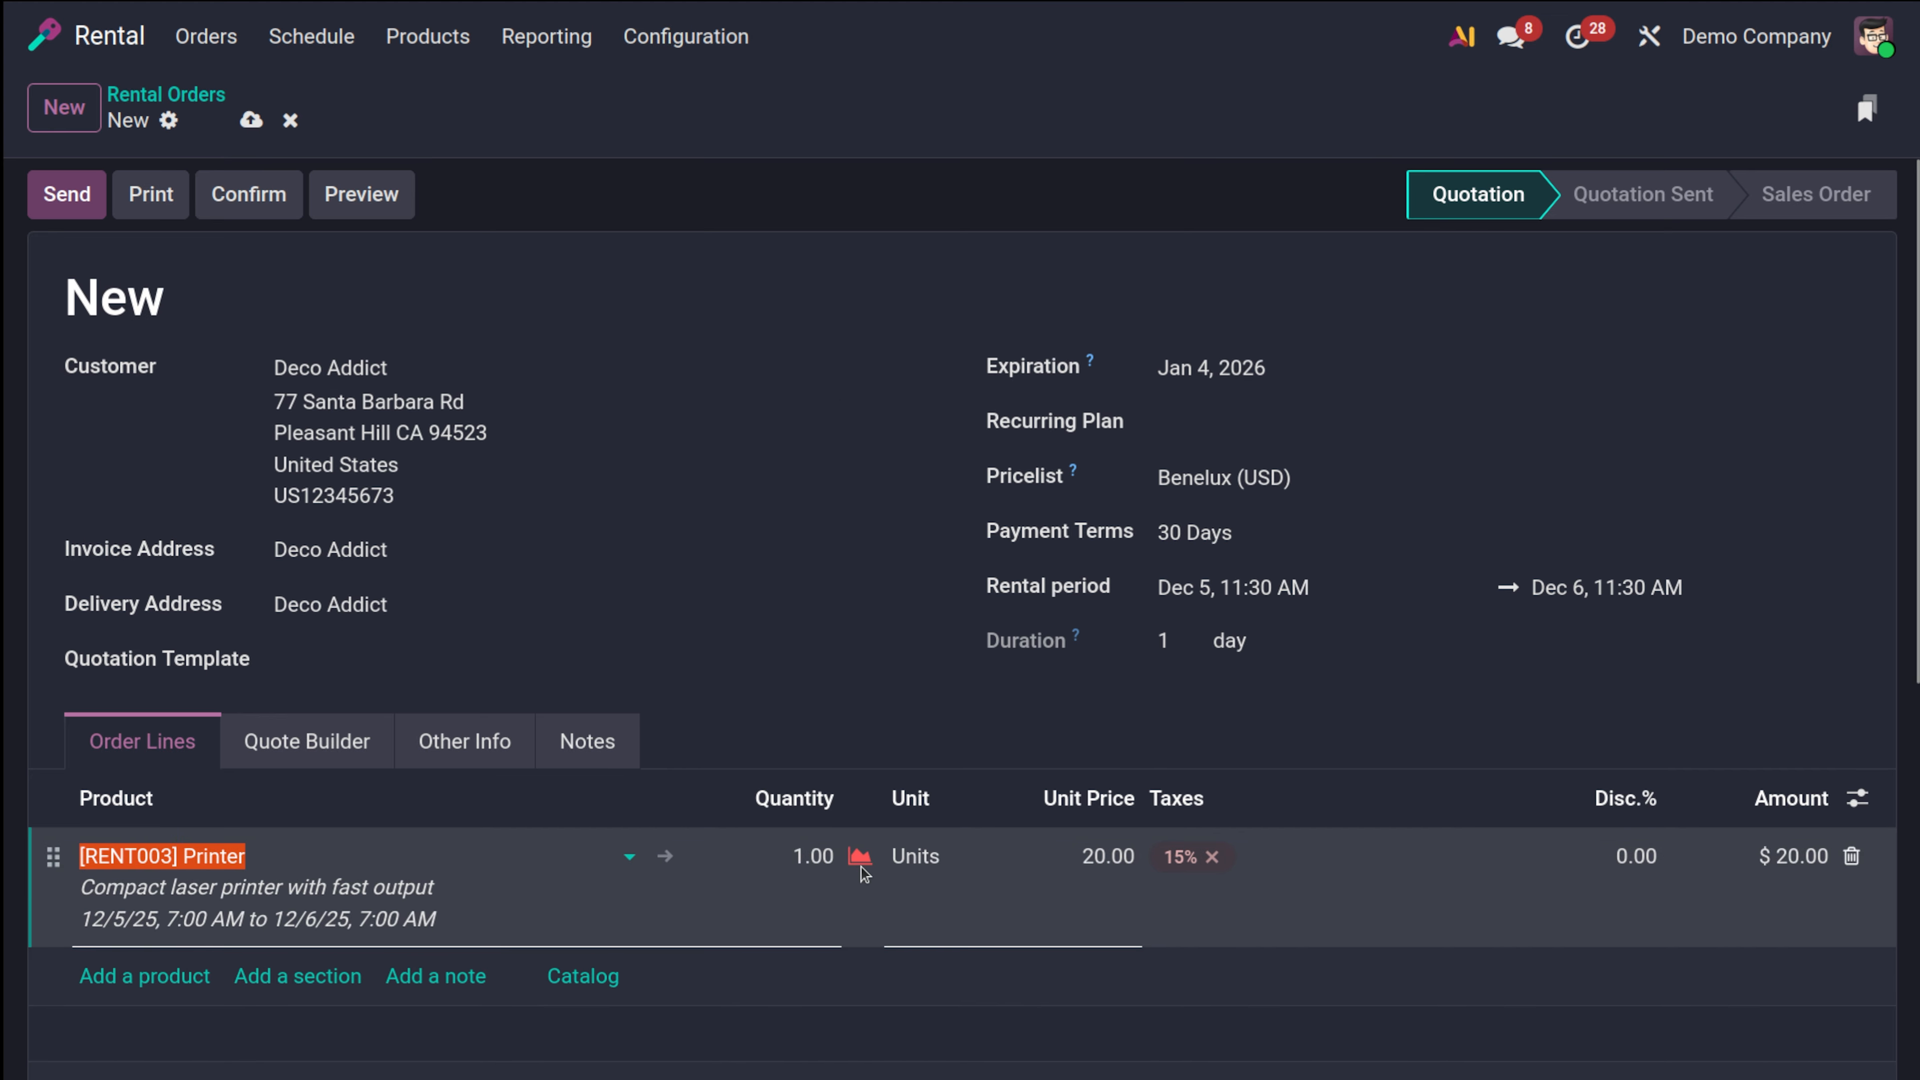
click(860, 862)
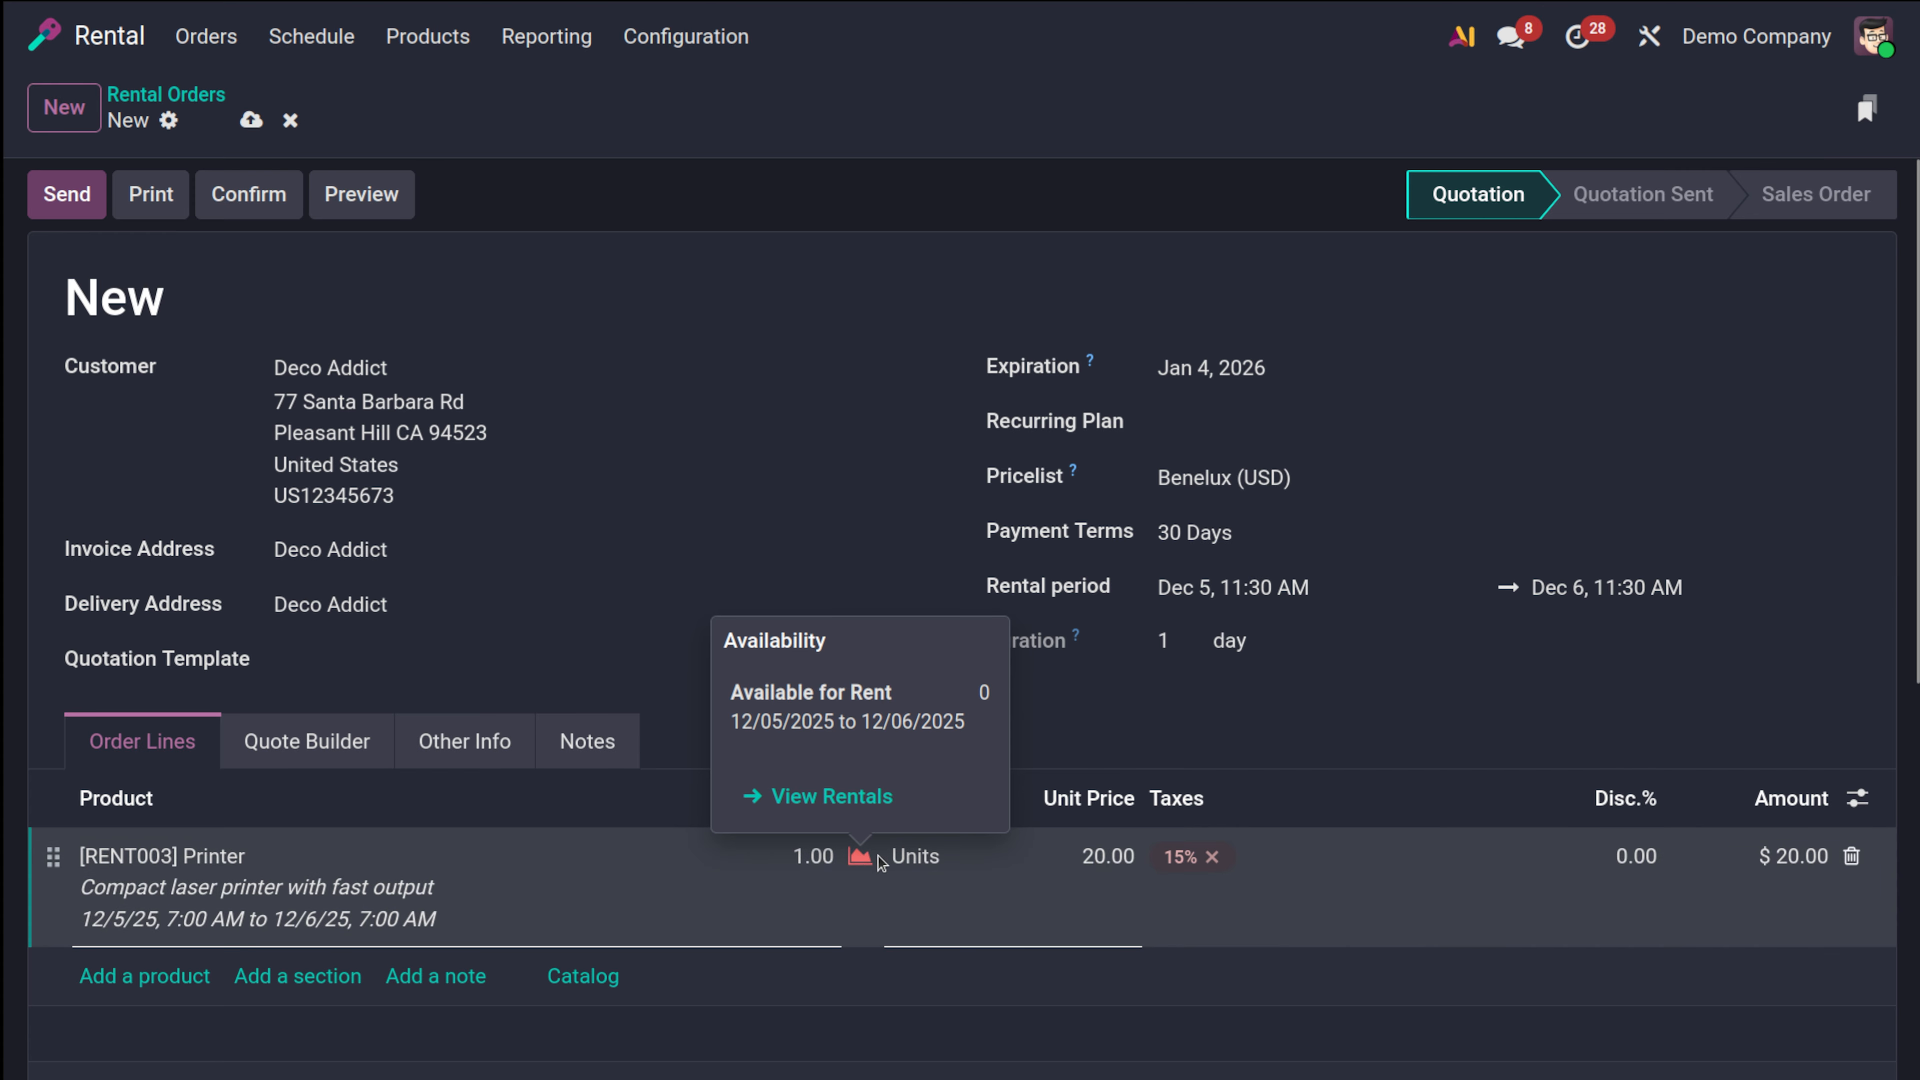
Remove the Printer from the order lines and open the full product search for a new line
click(1070, 729)
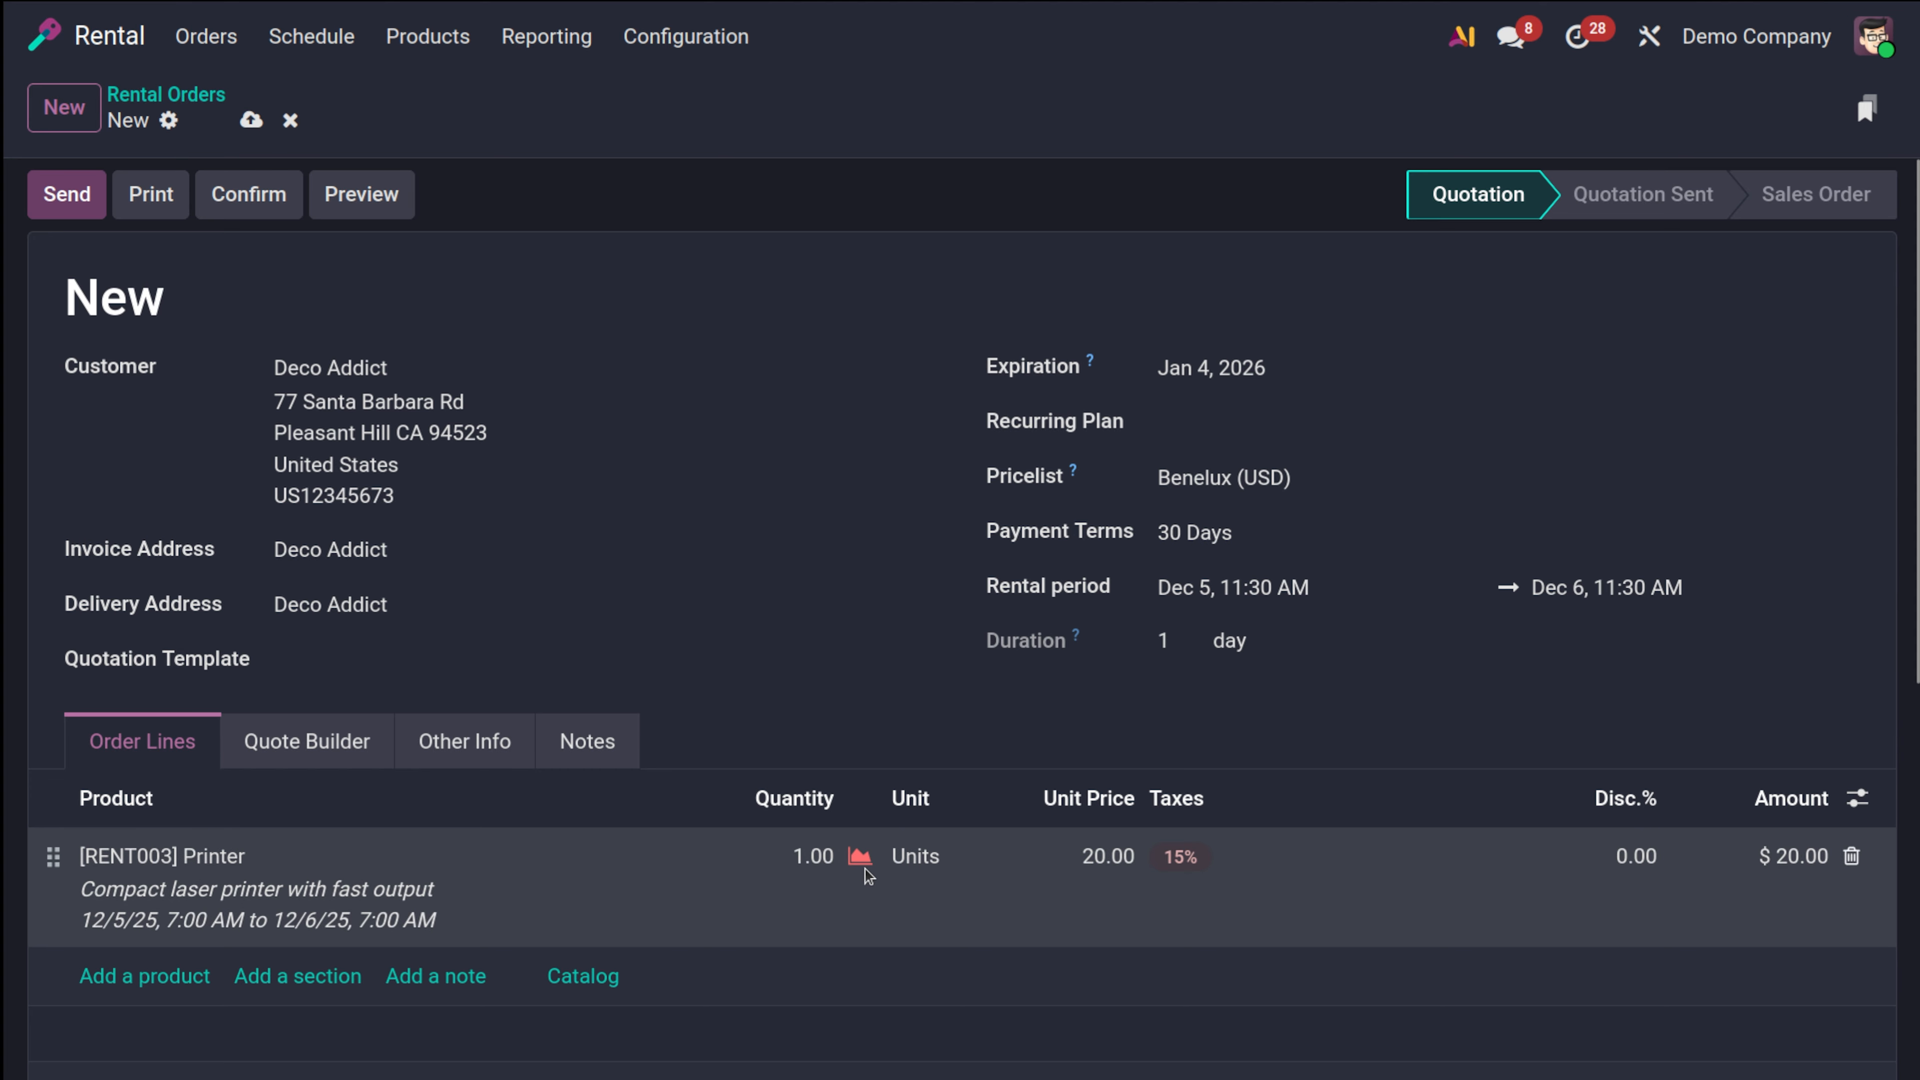
click(1855, 857)
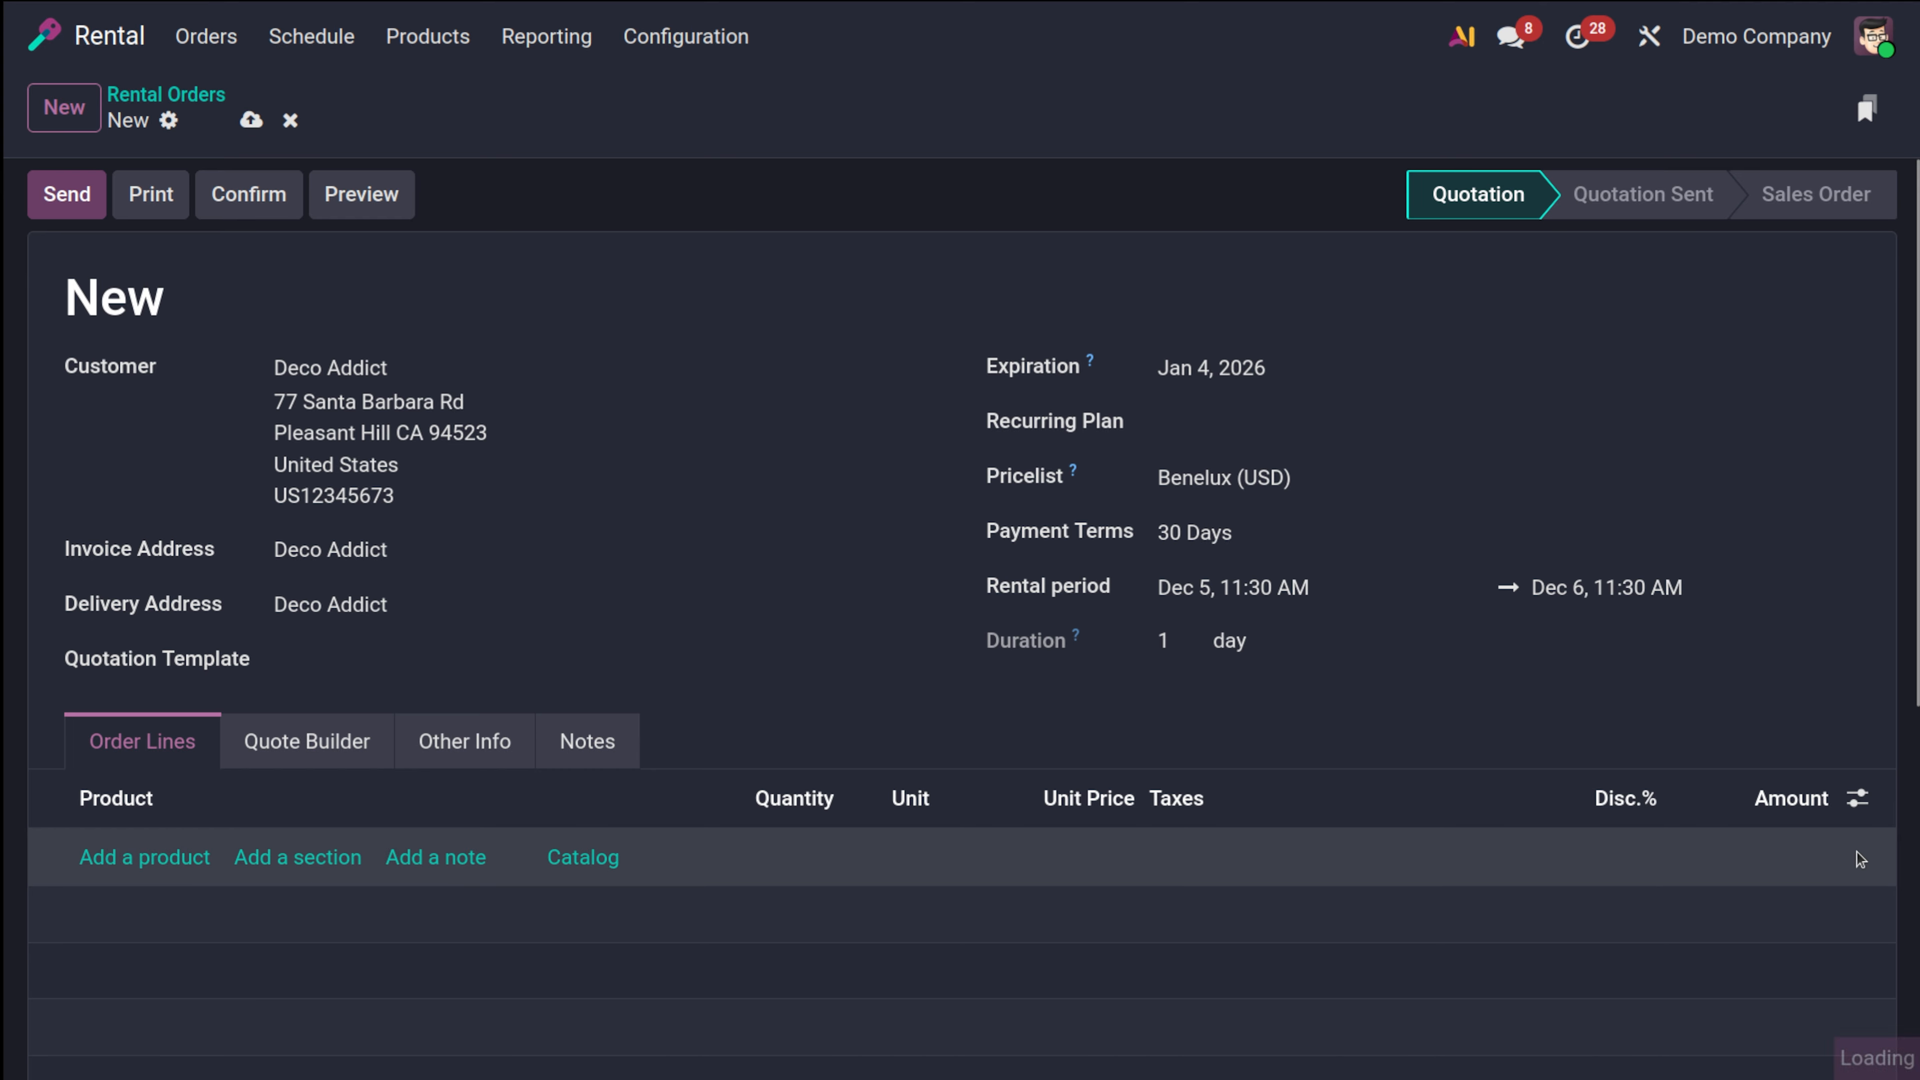
click(133, 858)
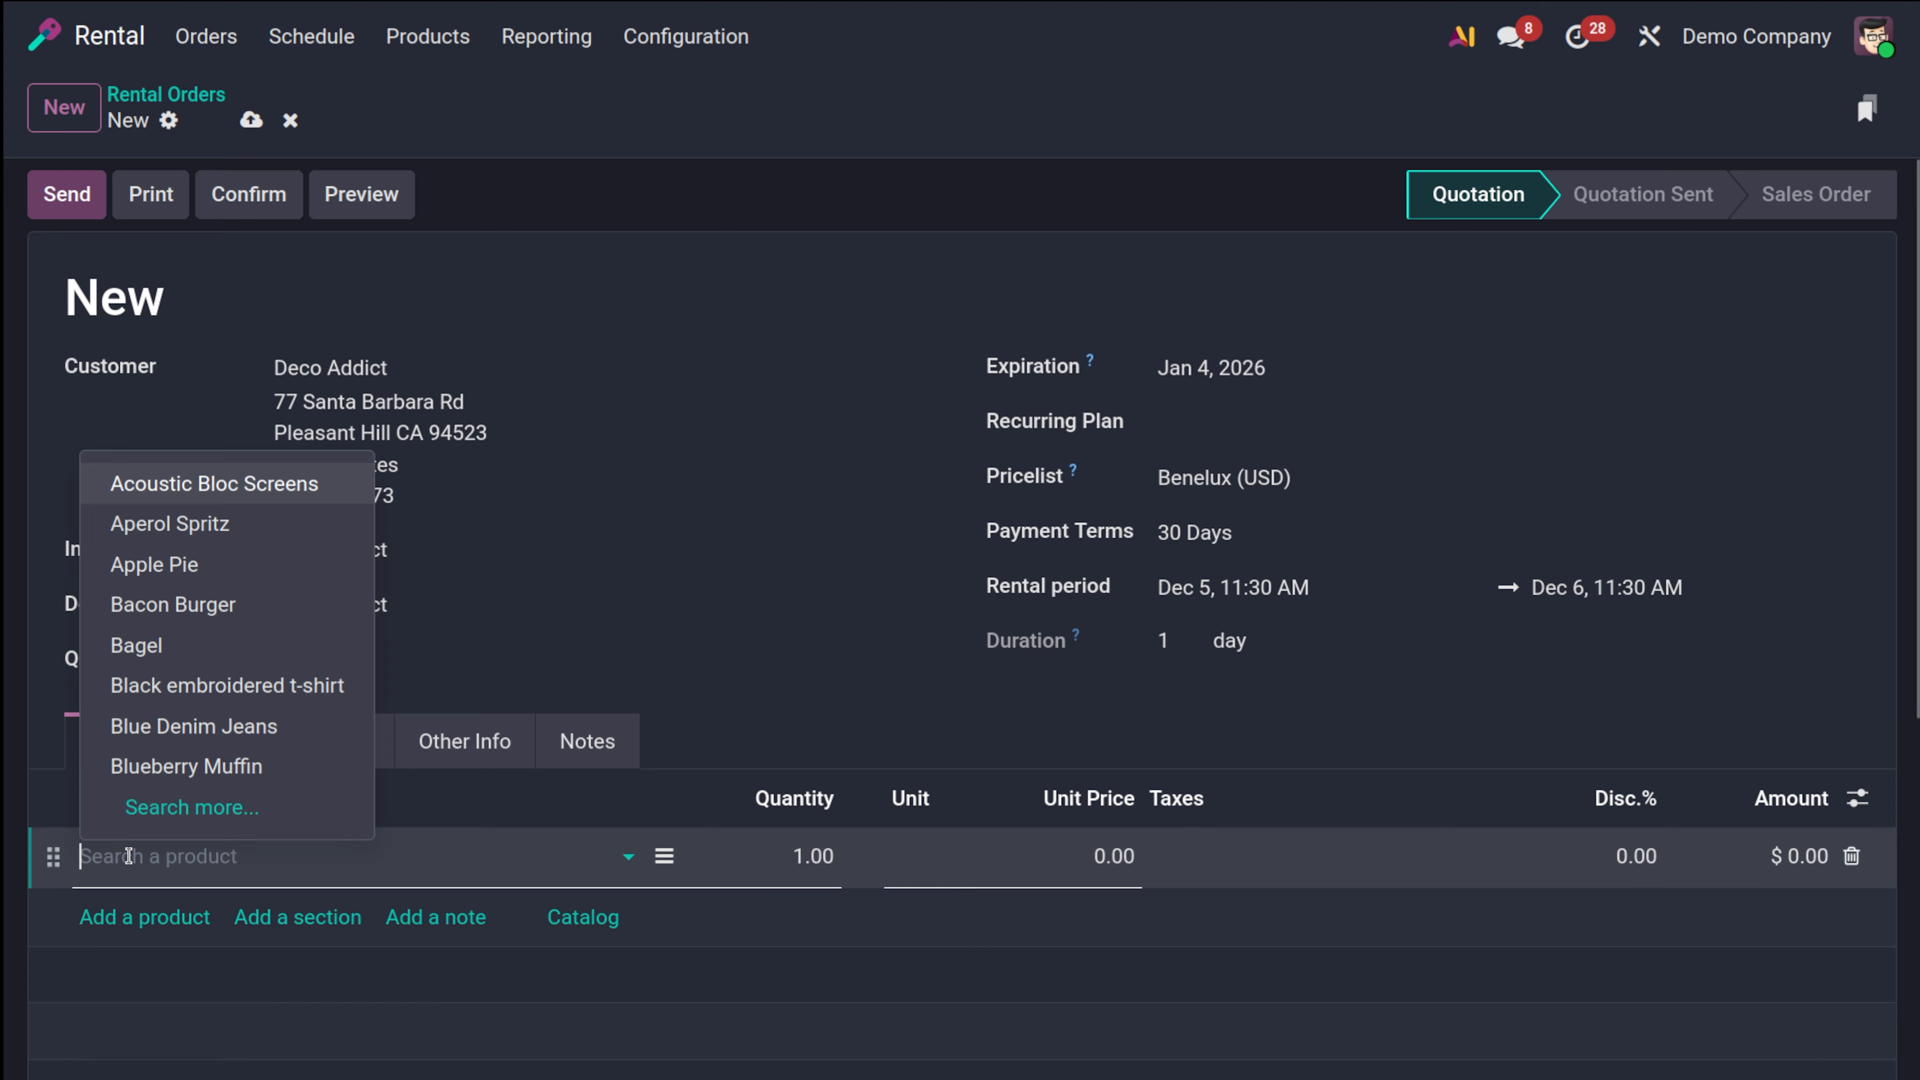
click(261, 808)
text(re)
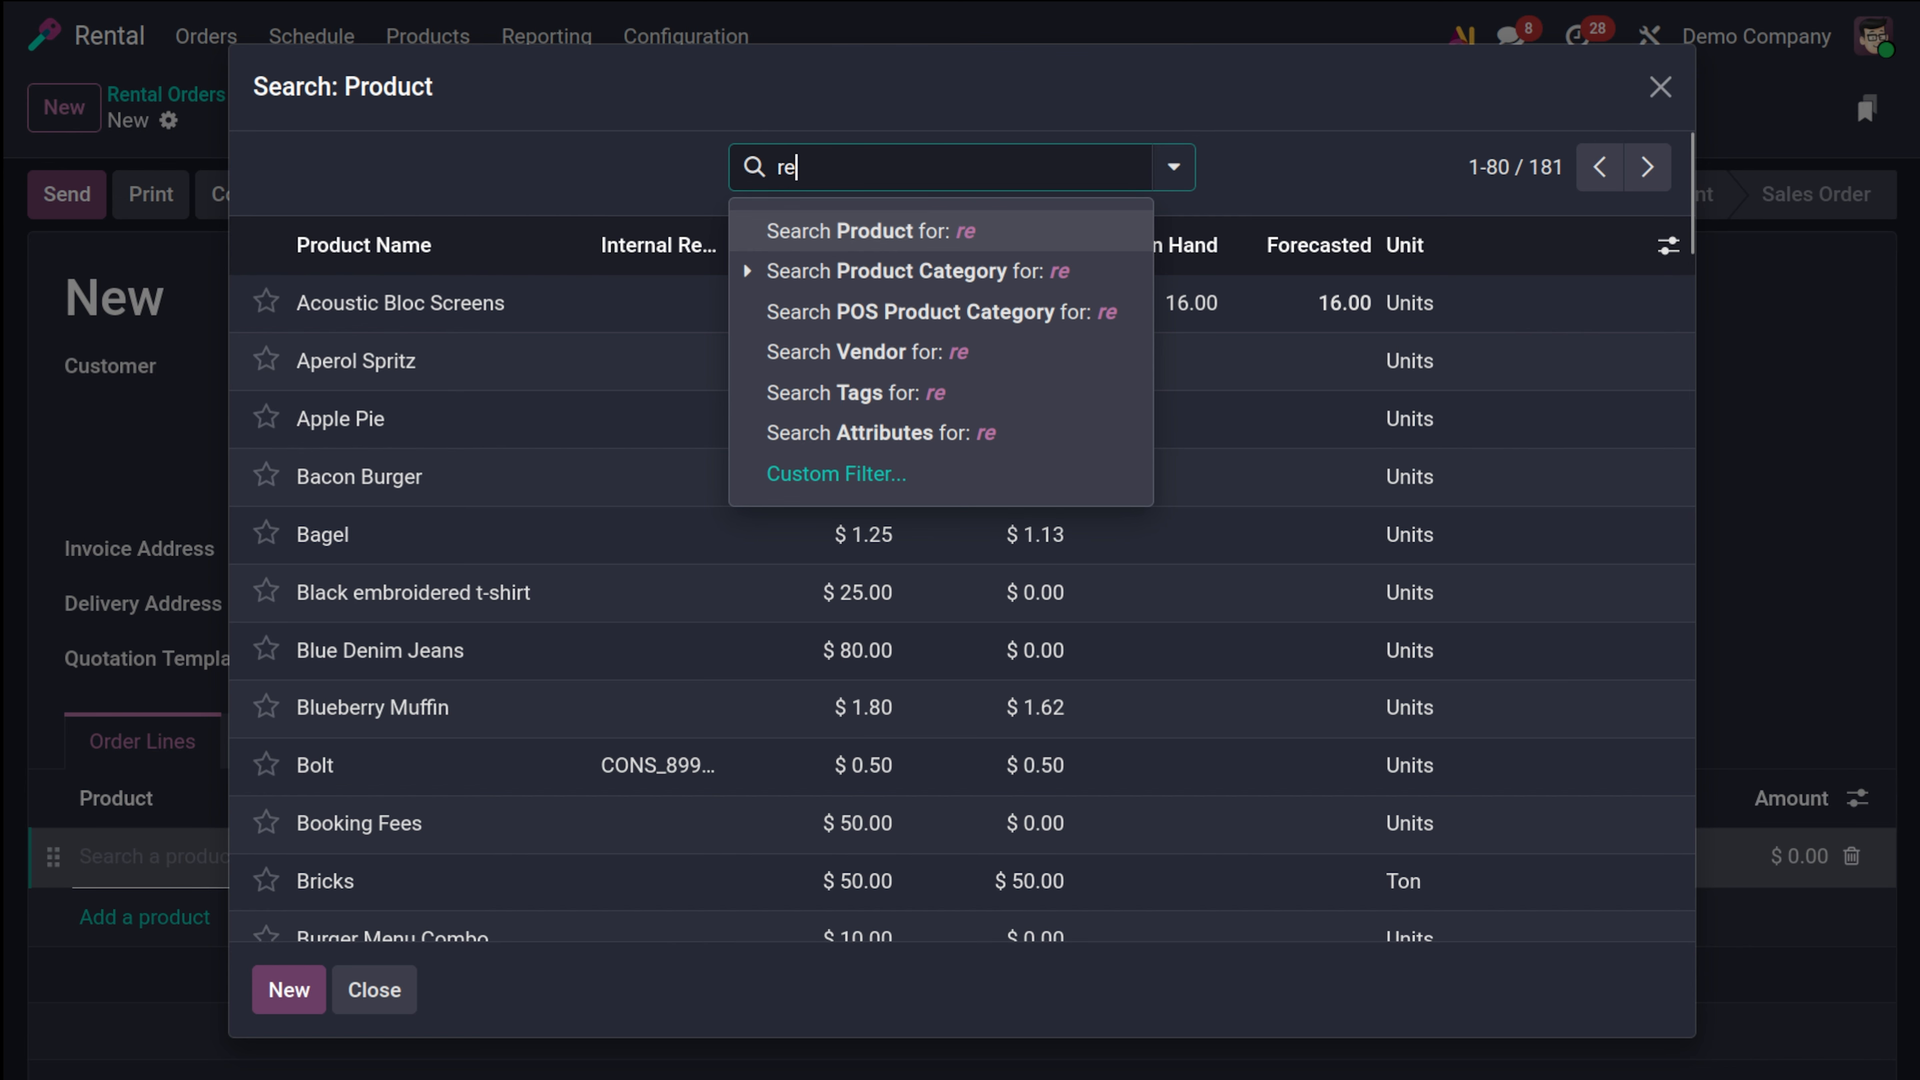
text(ntal)
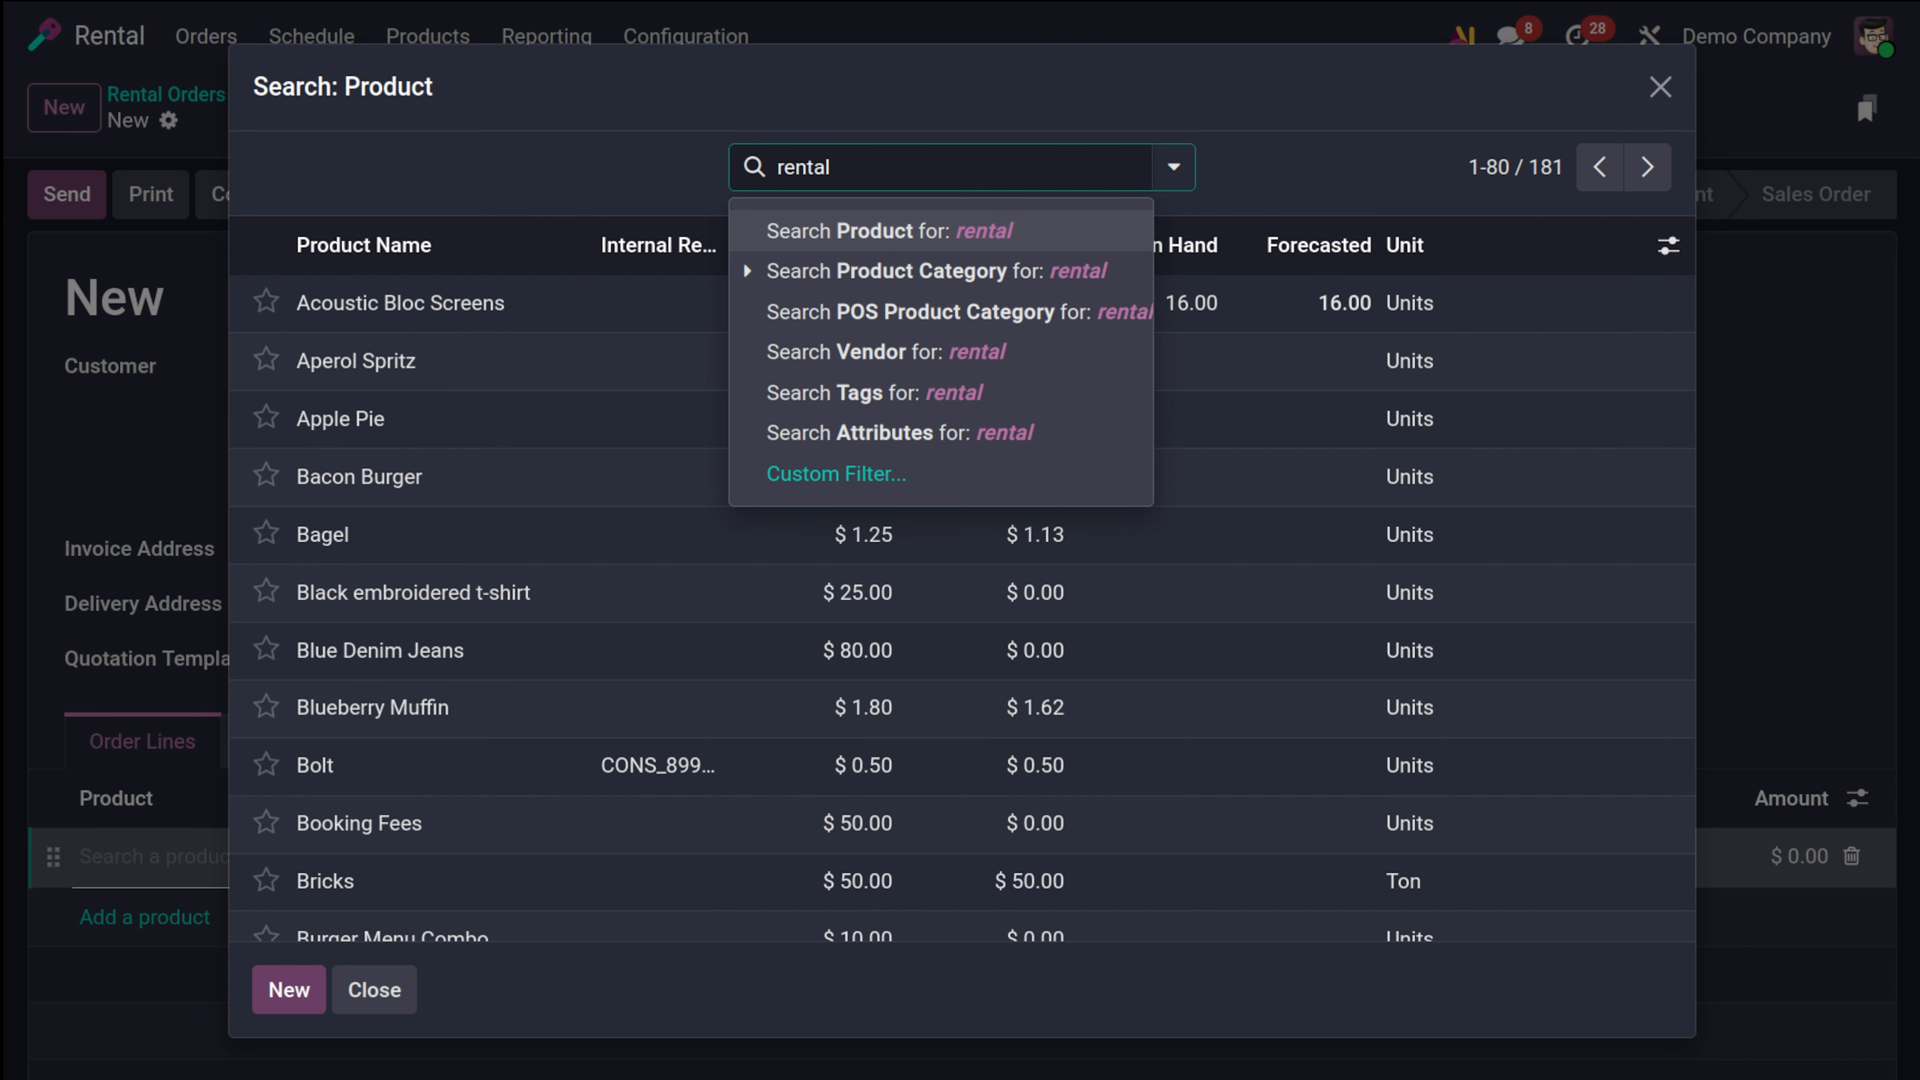
key(Return)
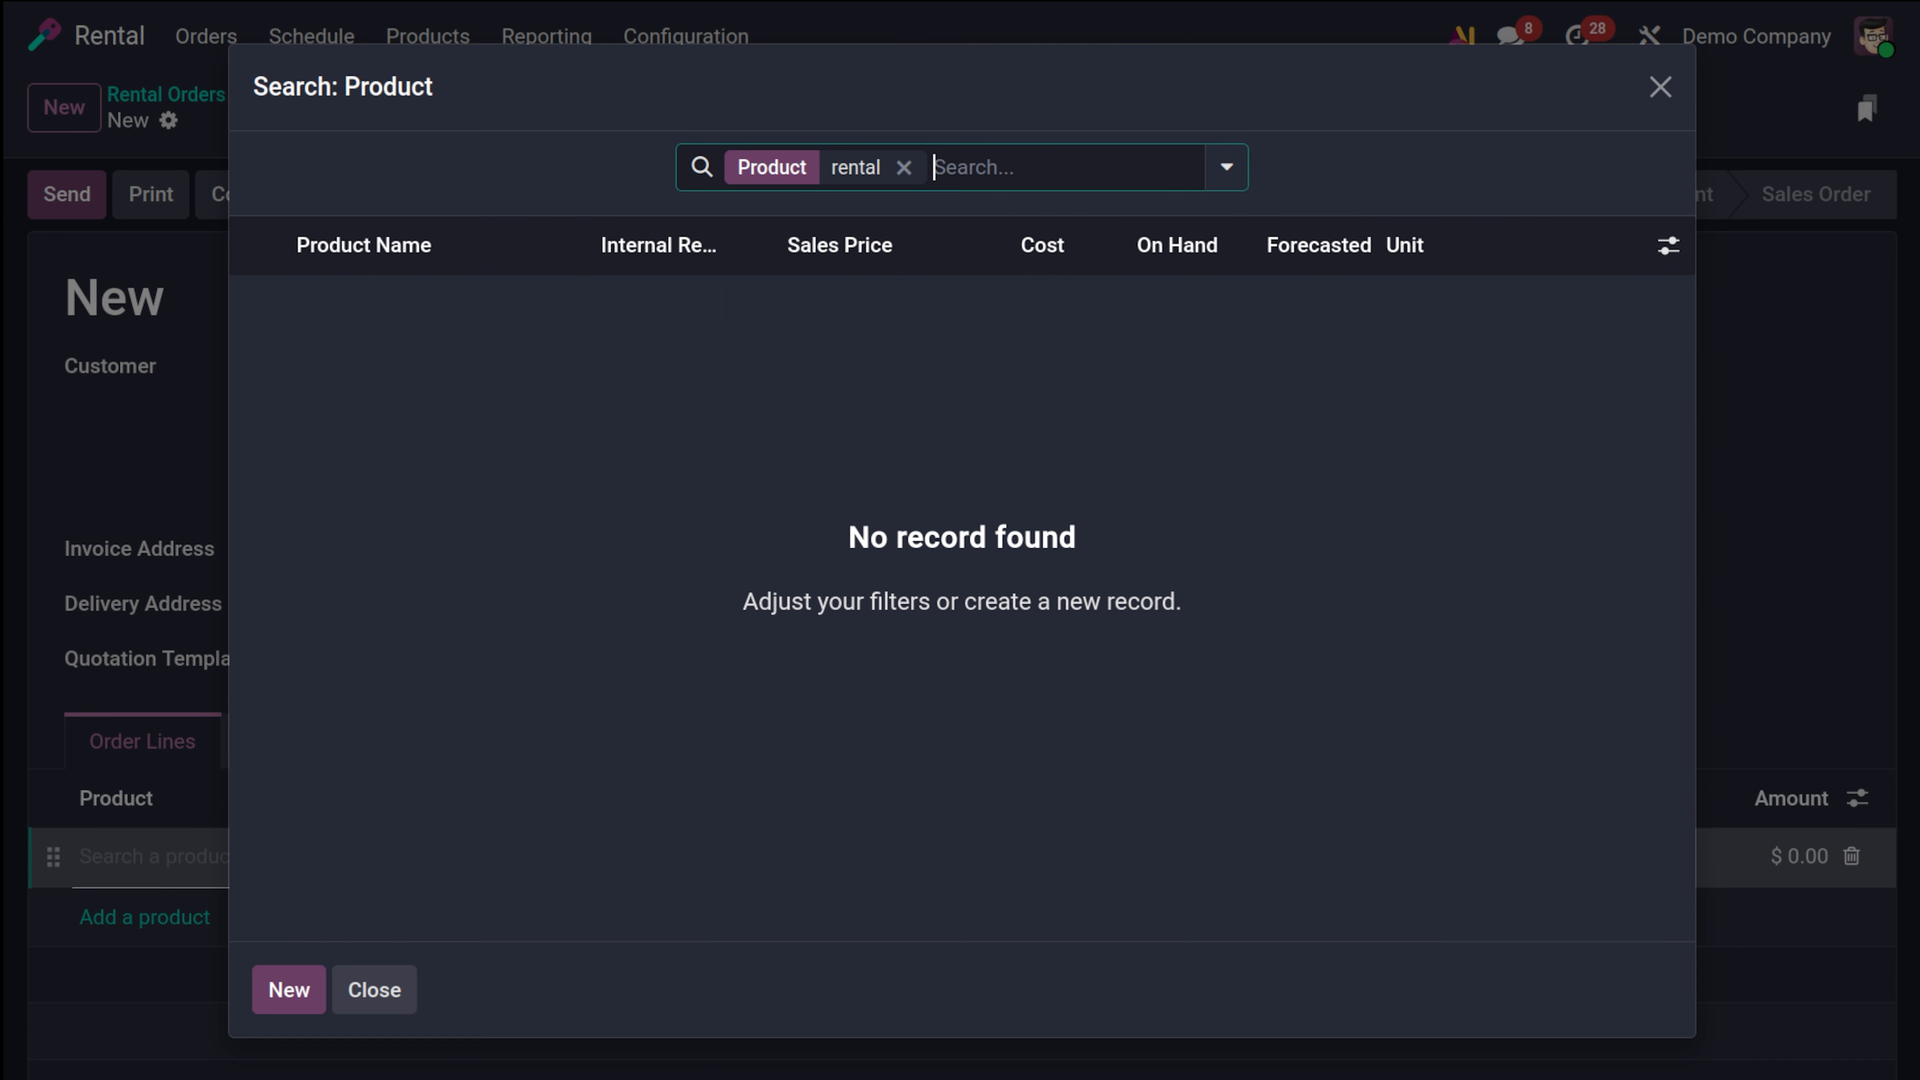
click(903, 168)
Filter the product search to Rental and add one Meeting Room to the order without the optional Projector
click(1171, 168)
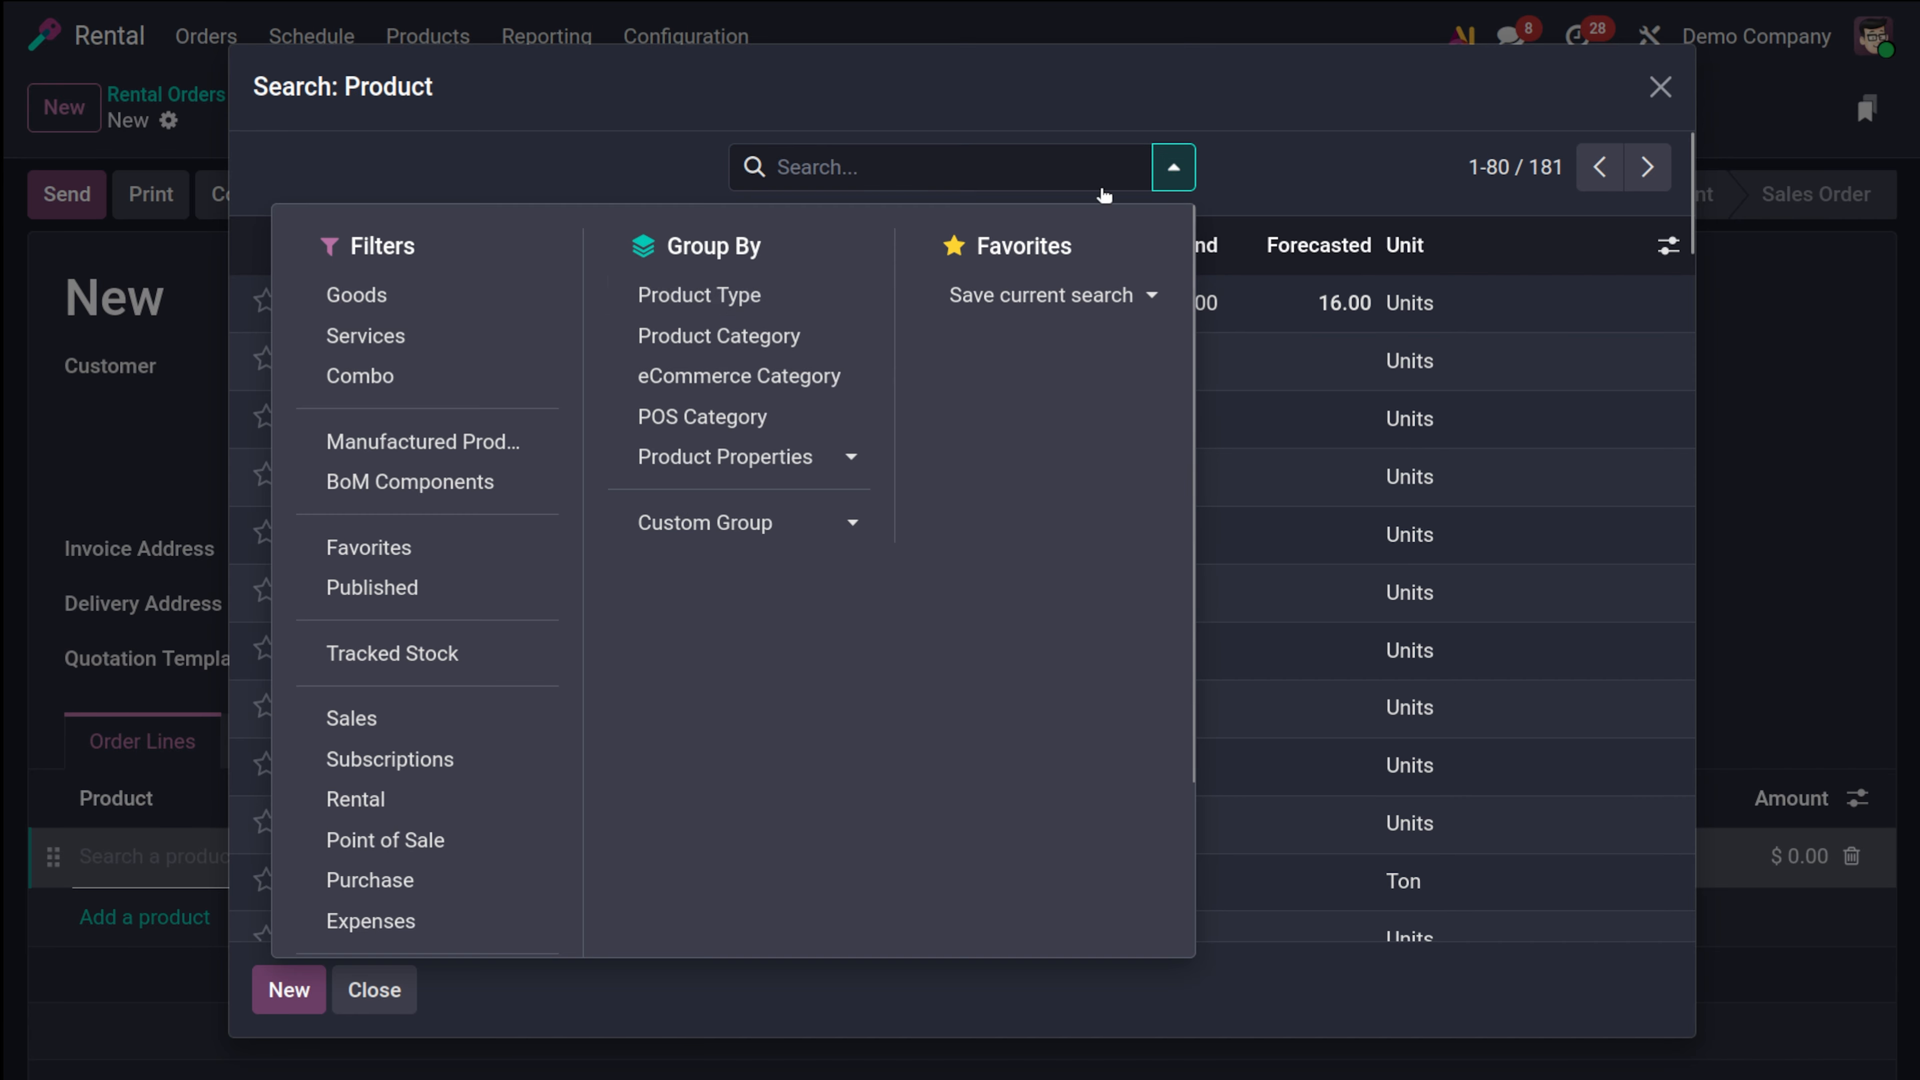
click(392, 802)
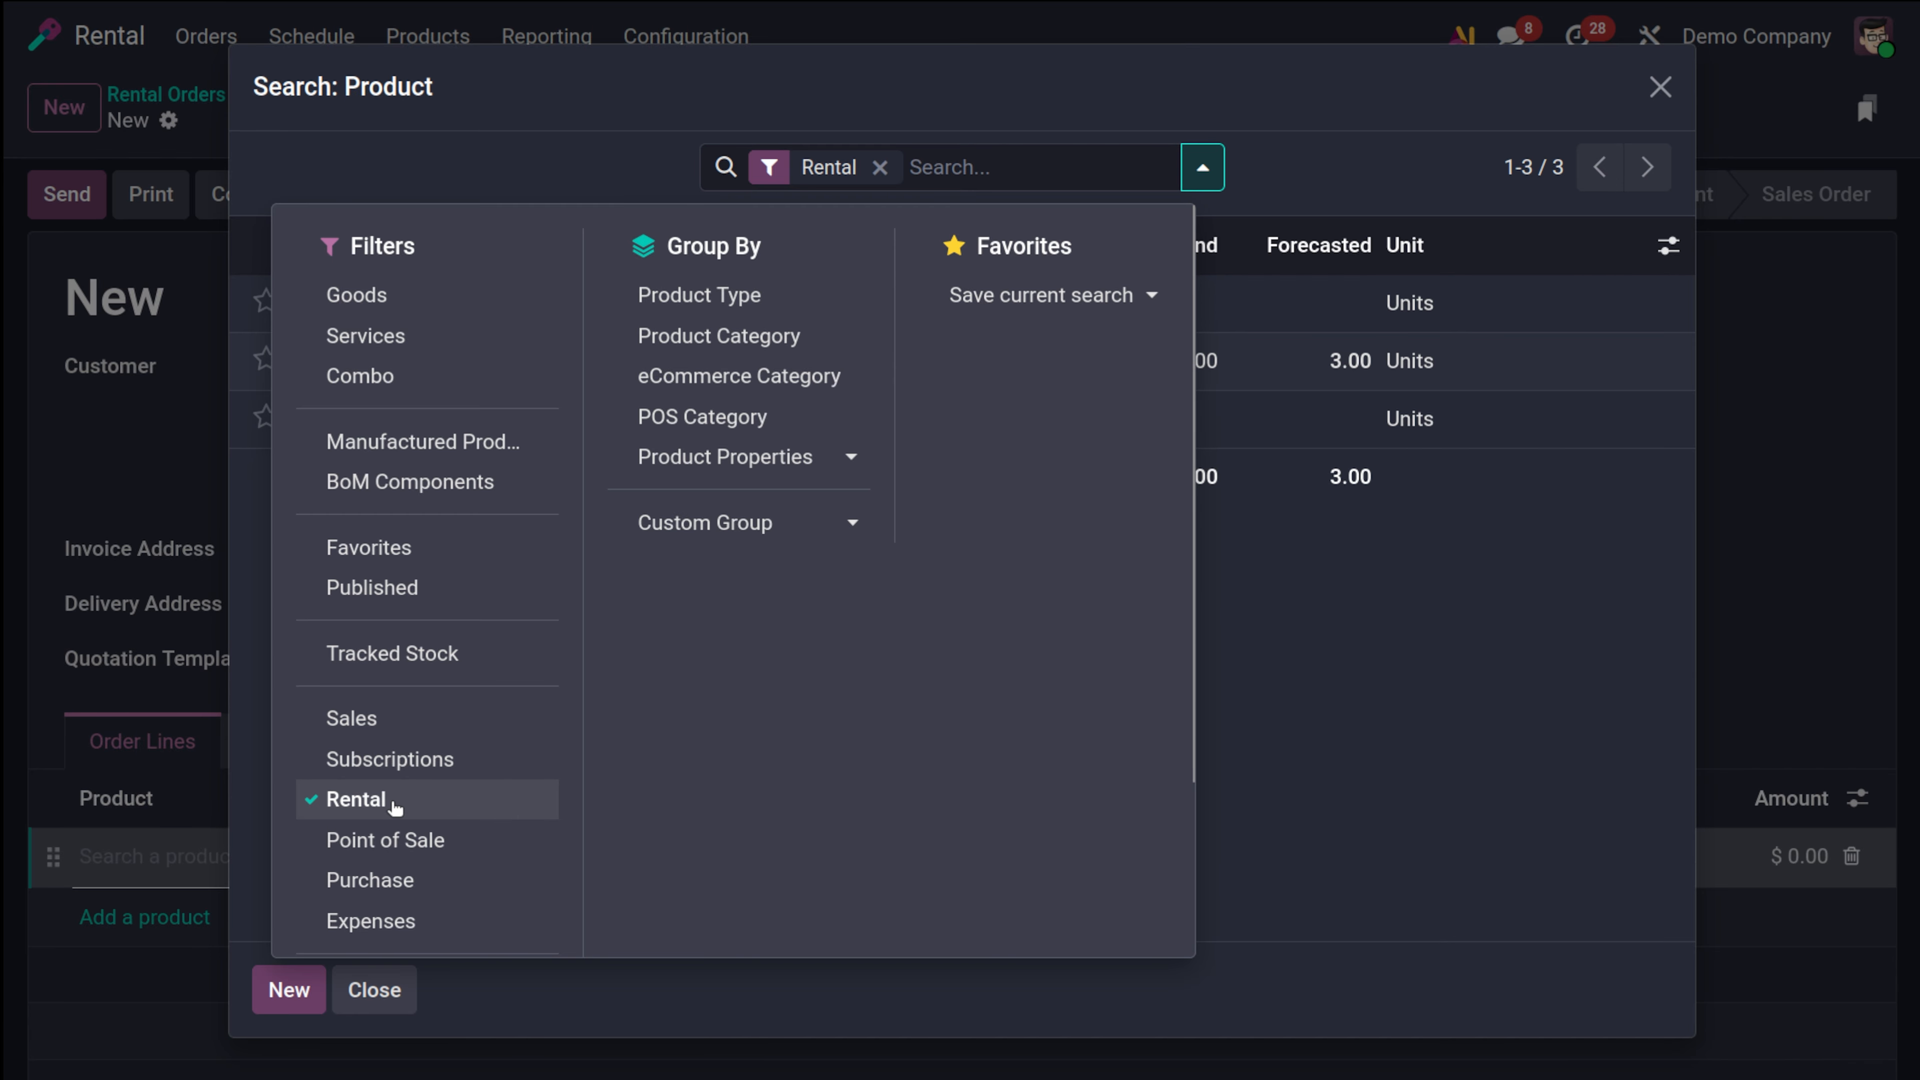
click(1341, 189)
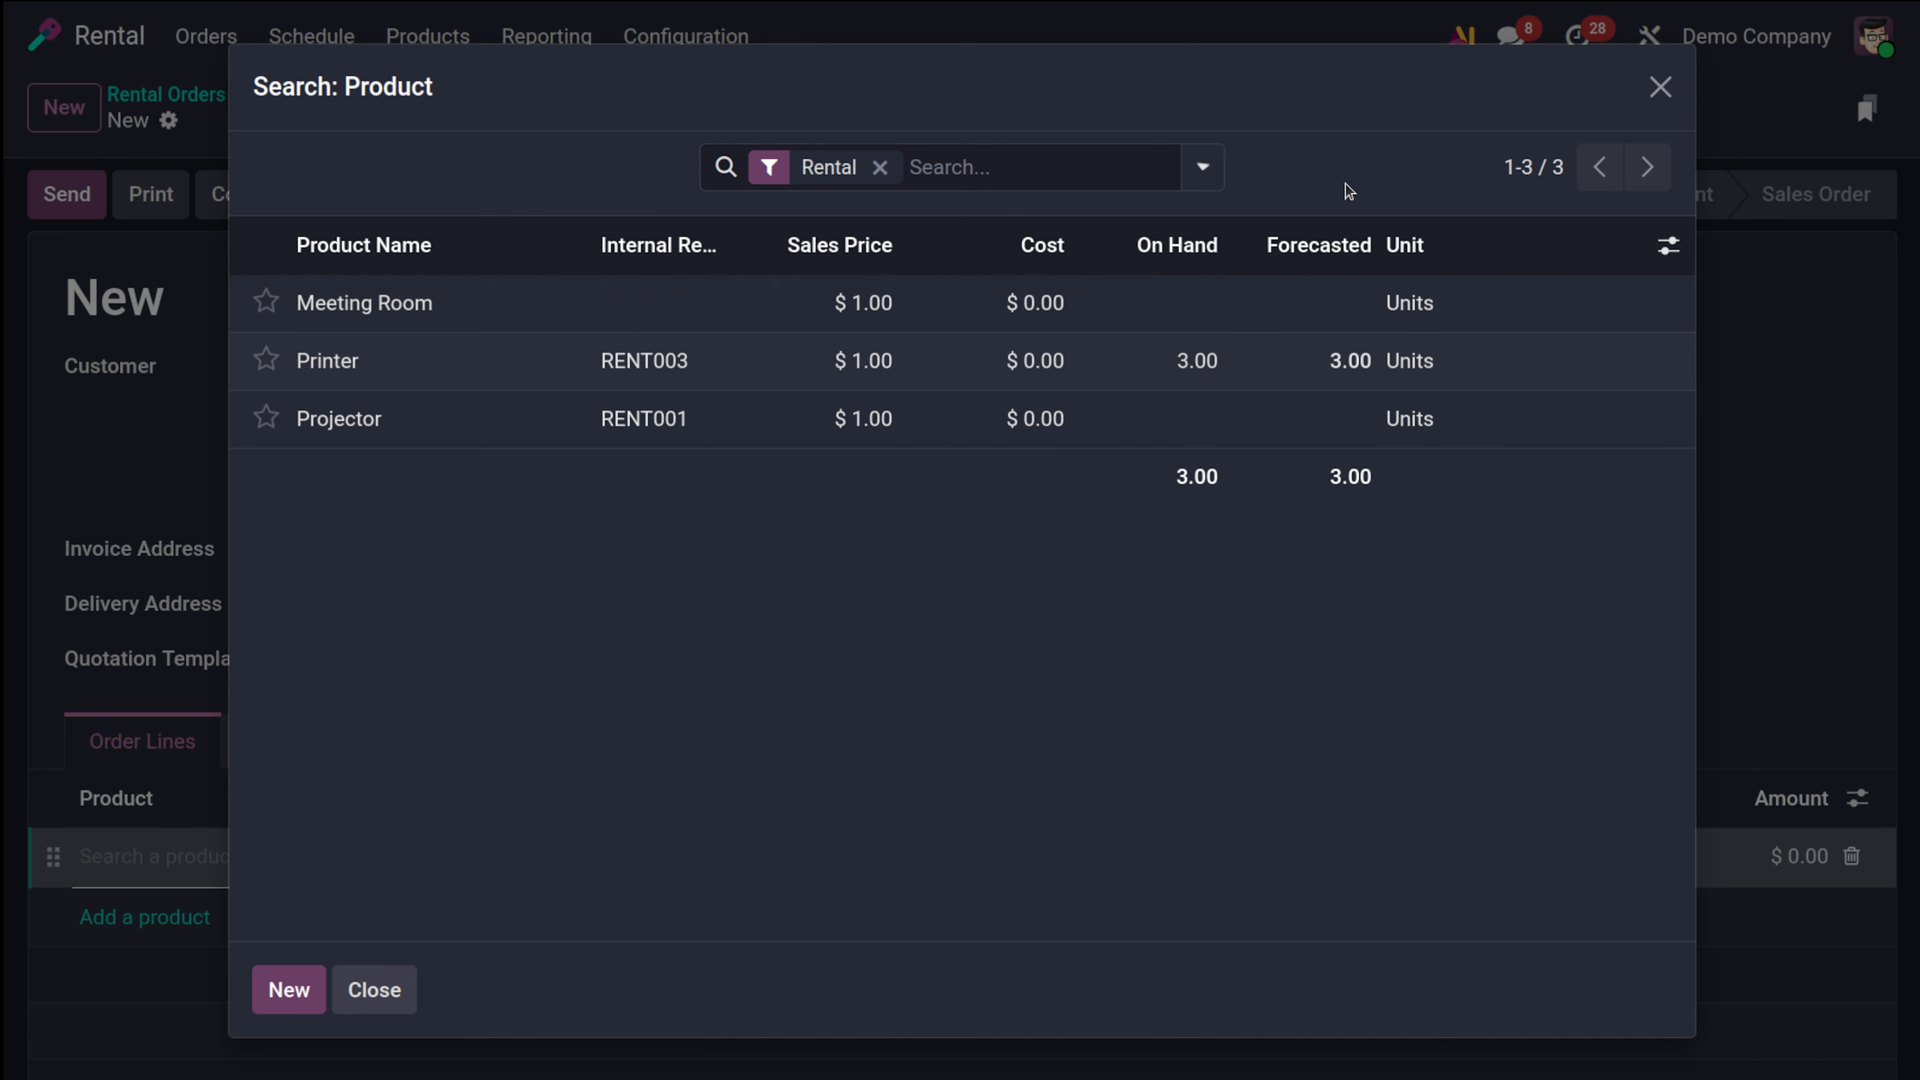
click(378, 305)
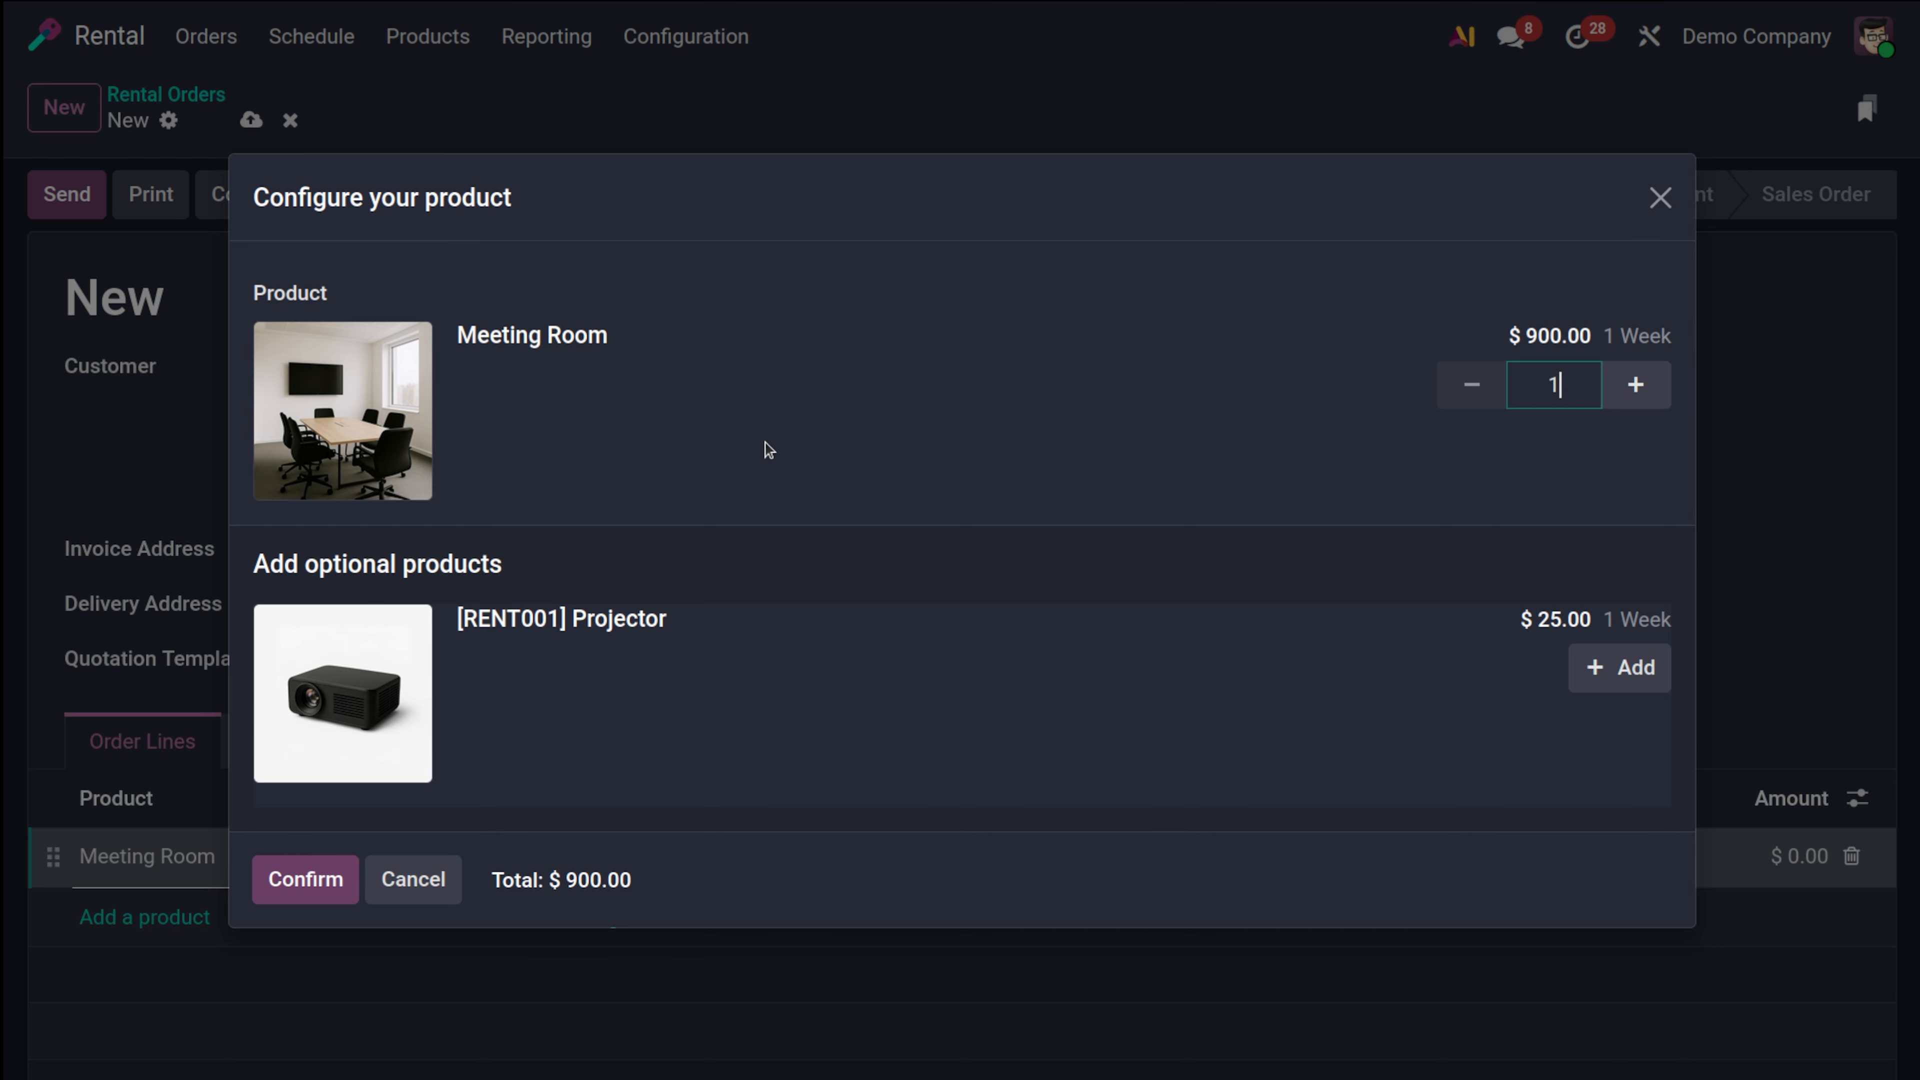
click(268, 891)
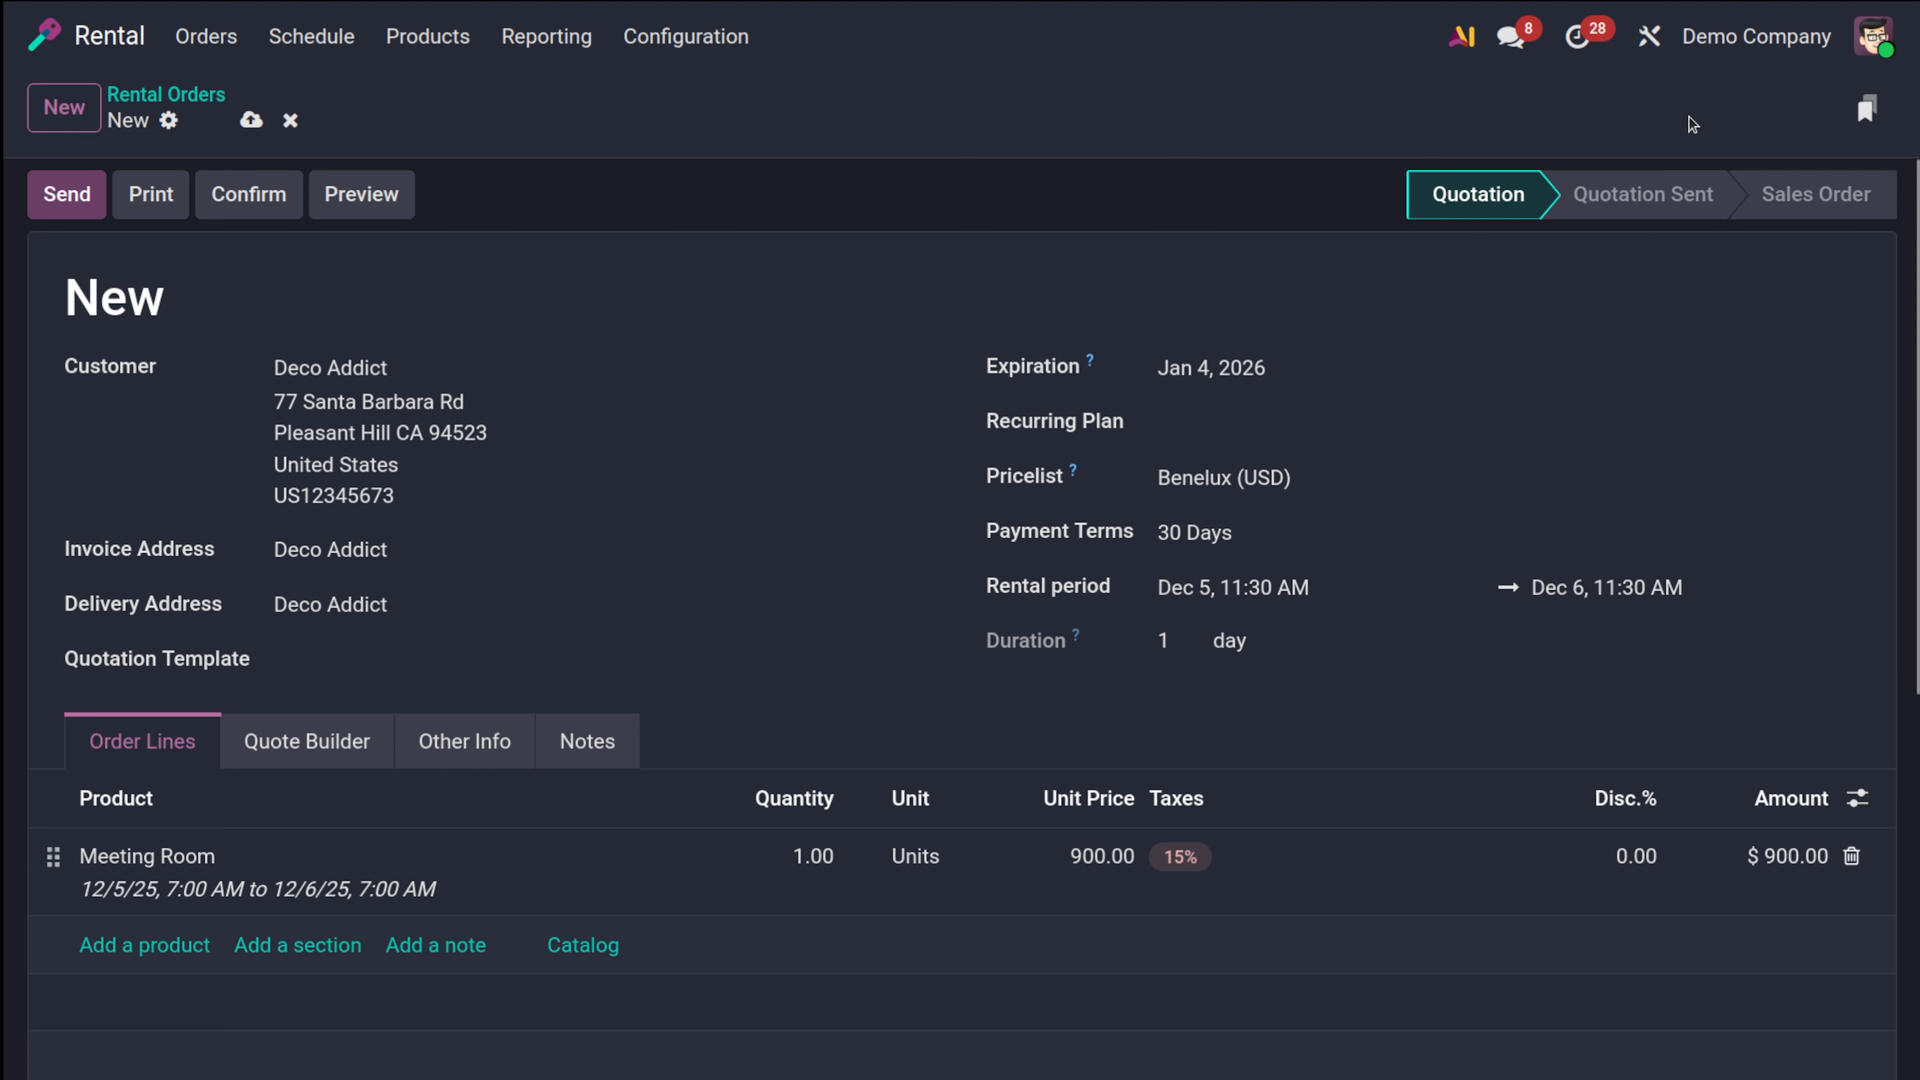
Confirm the rental order, and create and confirm a regular invoice for it
click(256, 195)
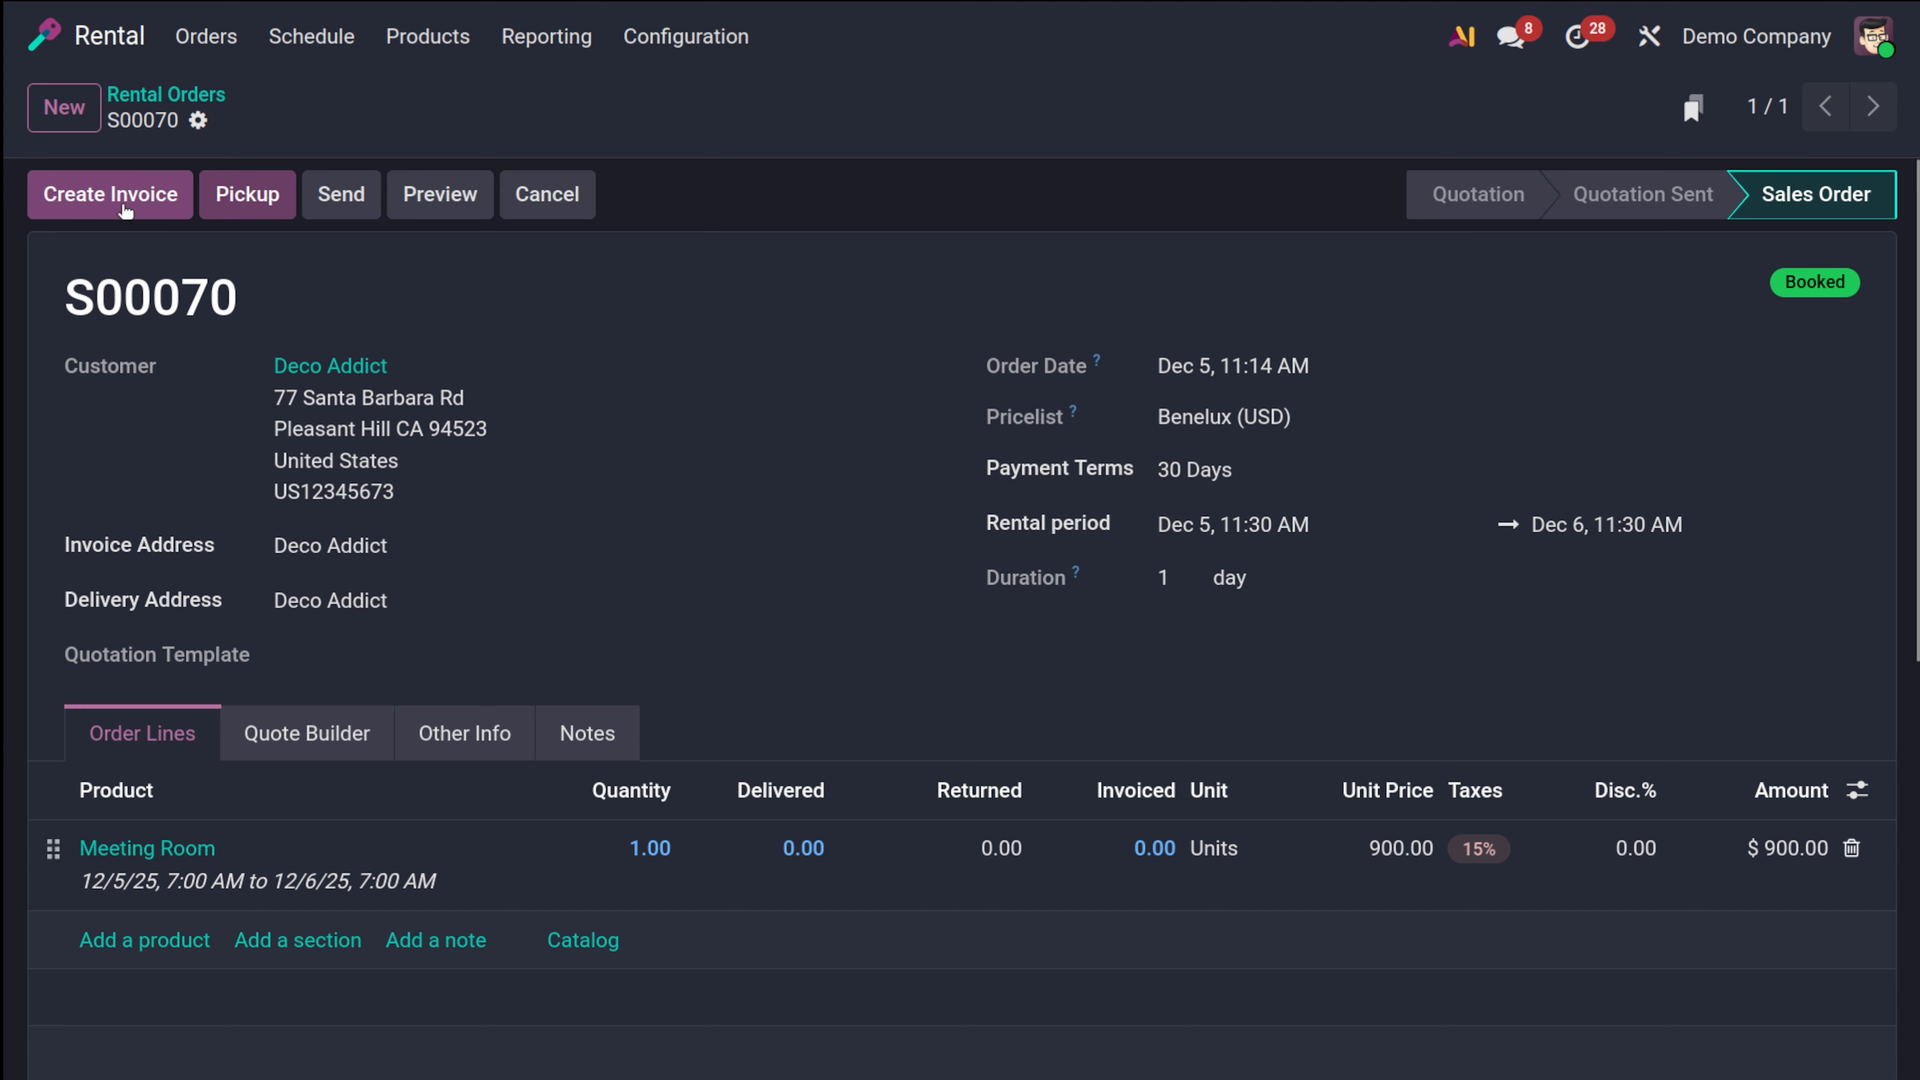
click(157, 208)
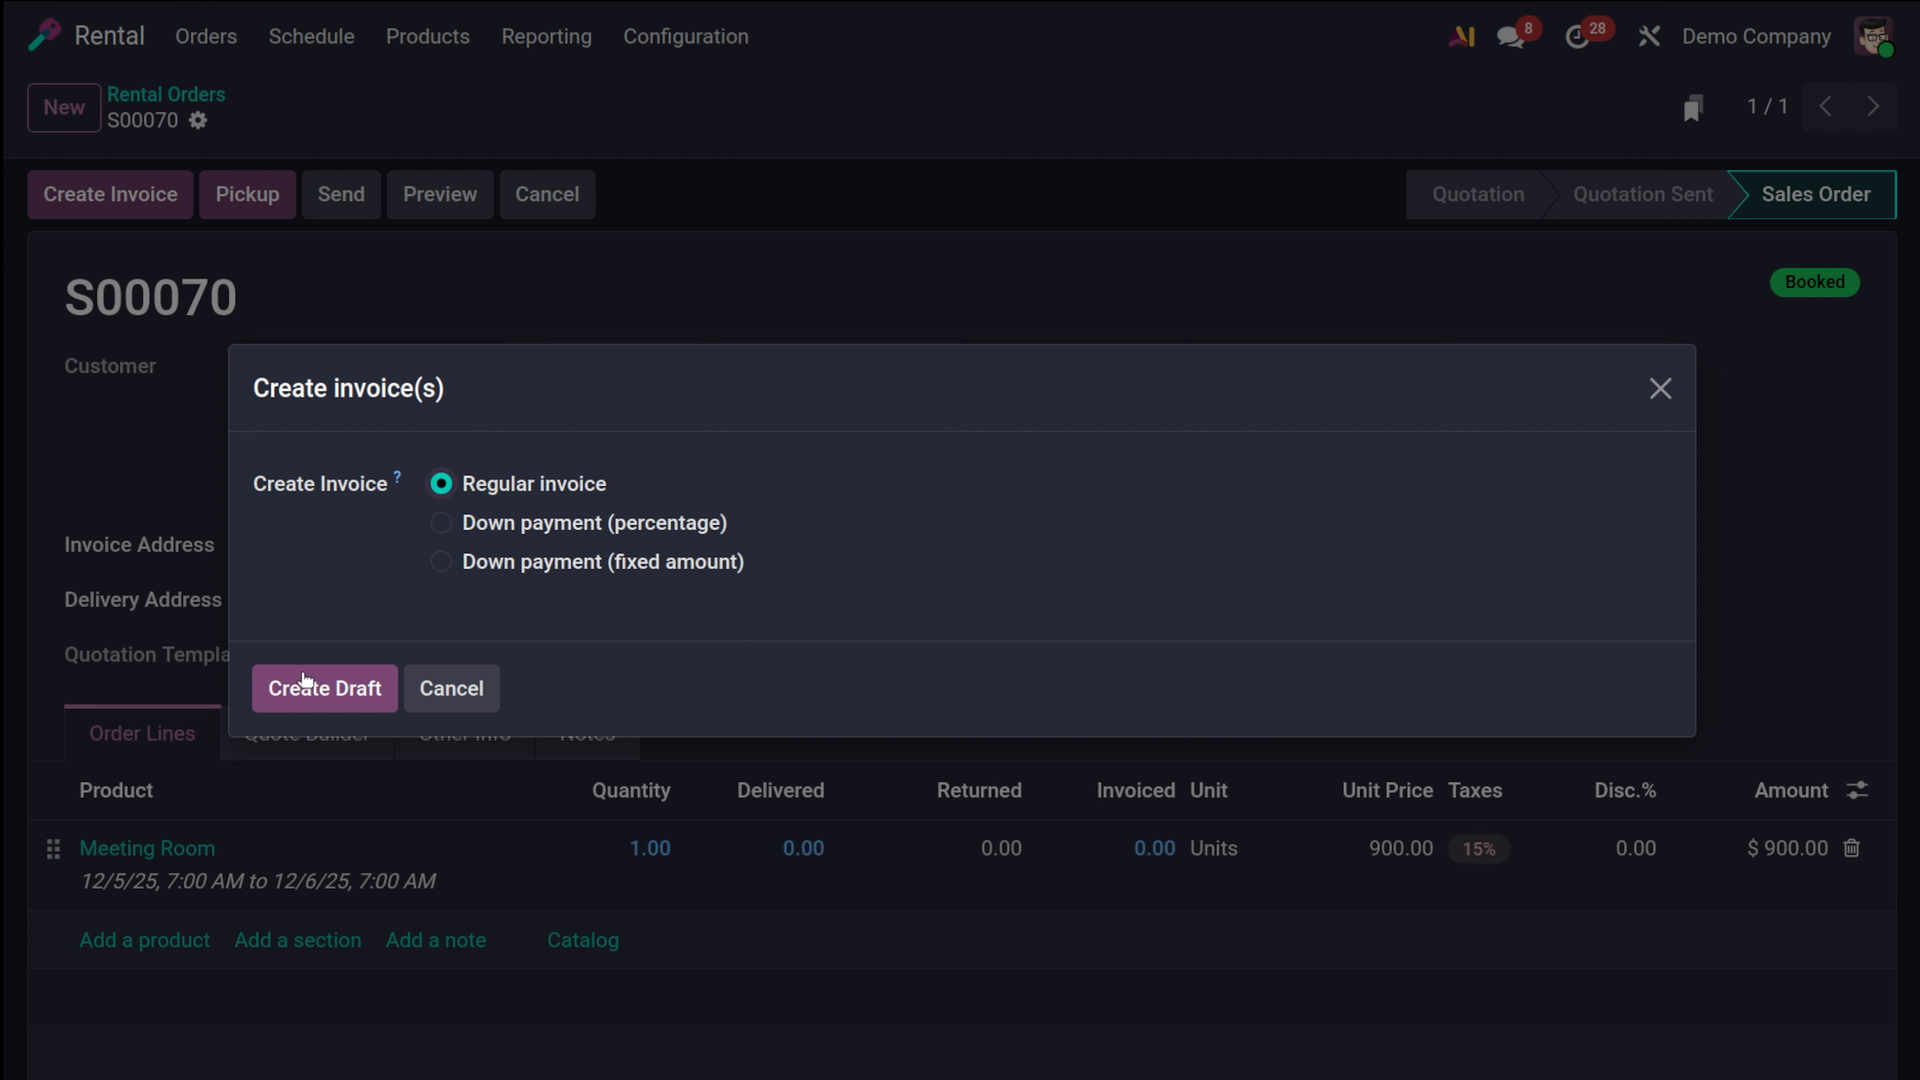
click(309, 692)
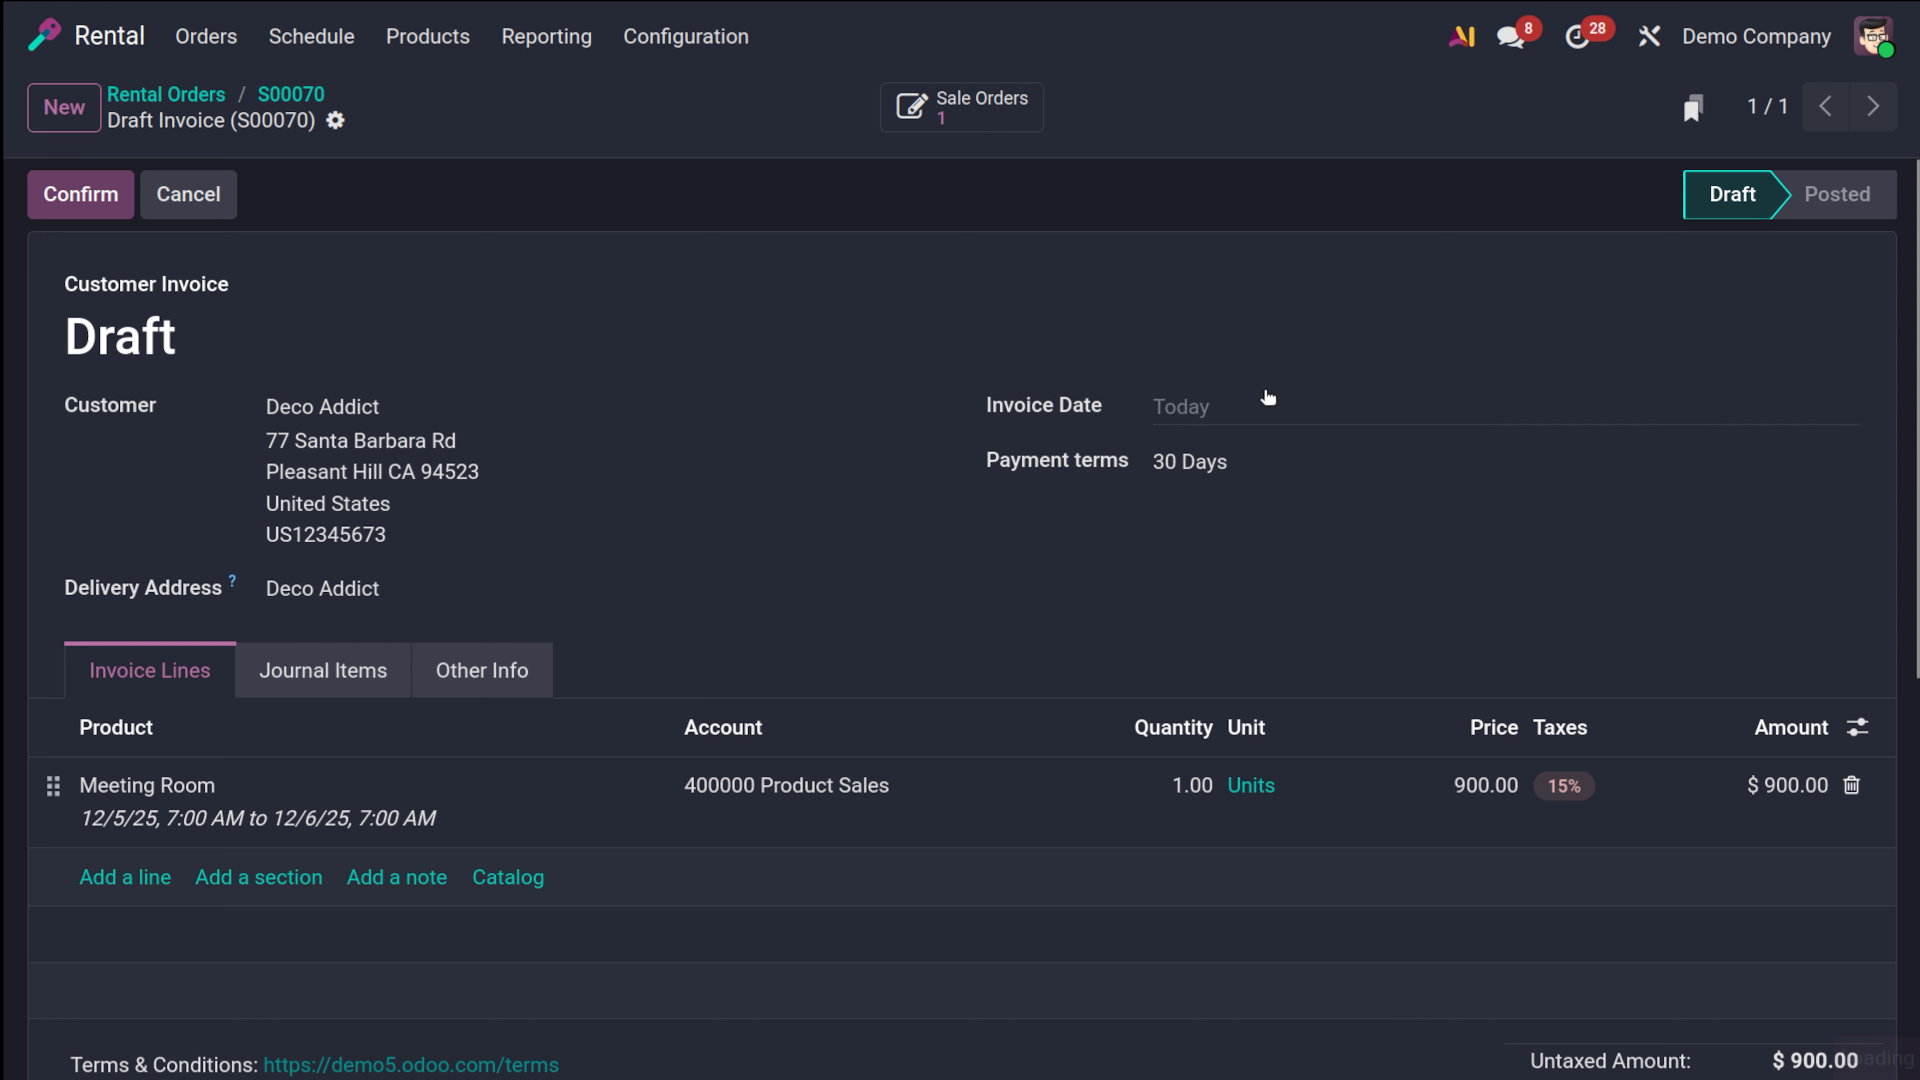
click(77, 190)
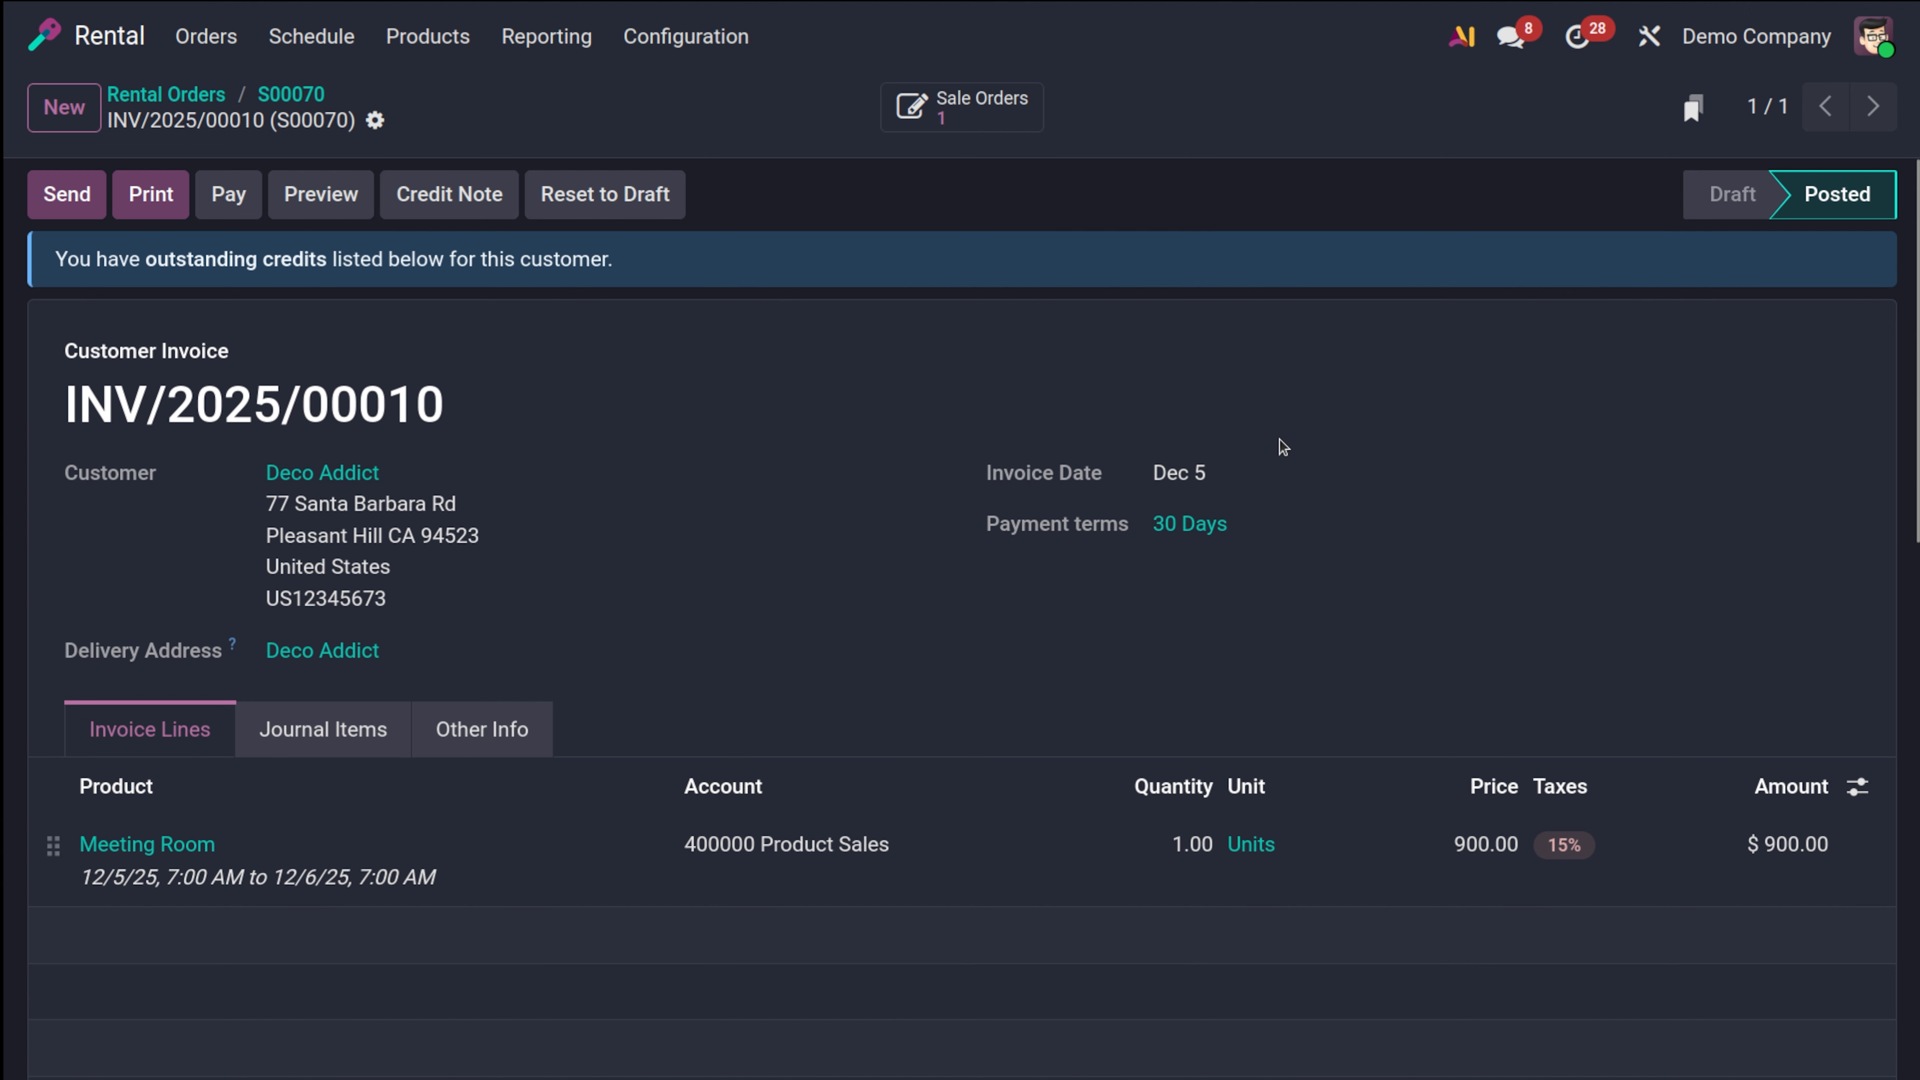
Register the invoice payment with the Bank journal and Manual Payment method, and return to the rental order
click(227, 195)
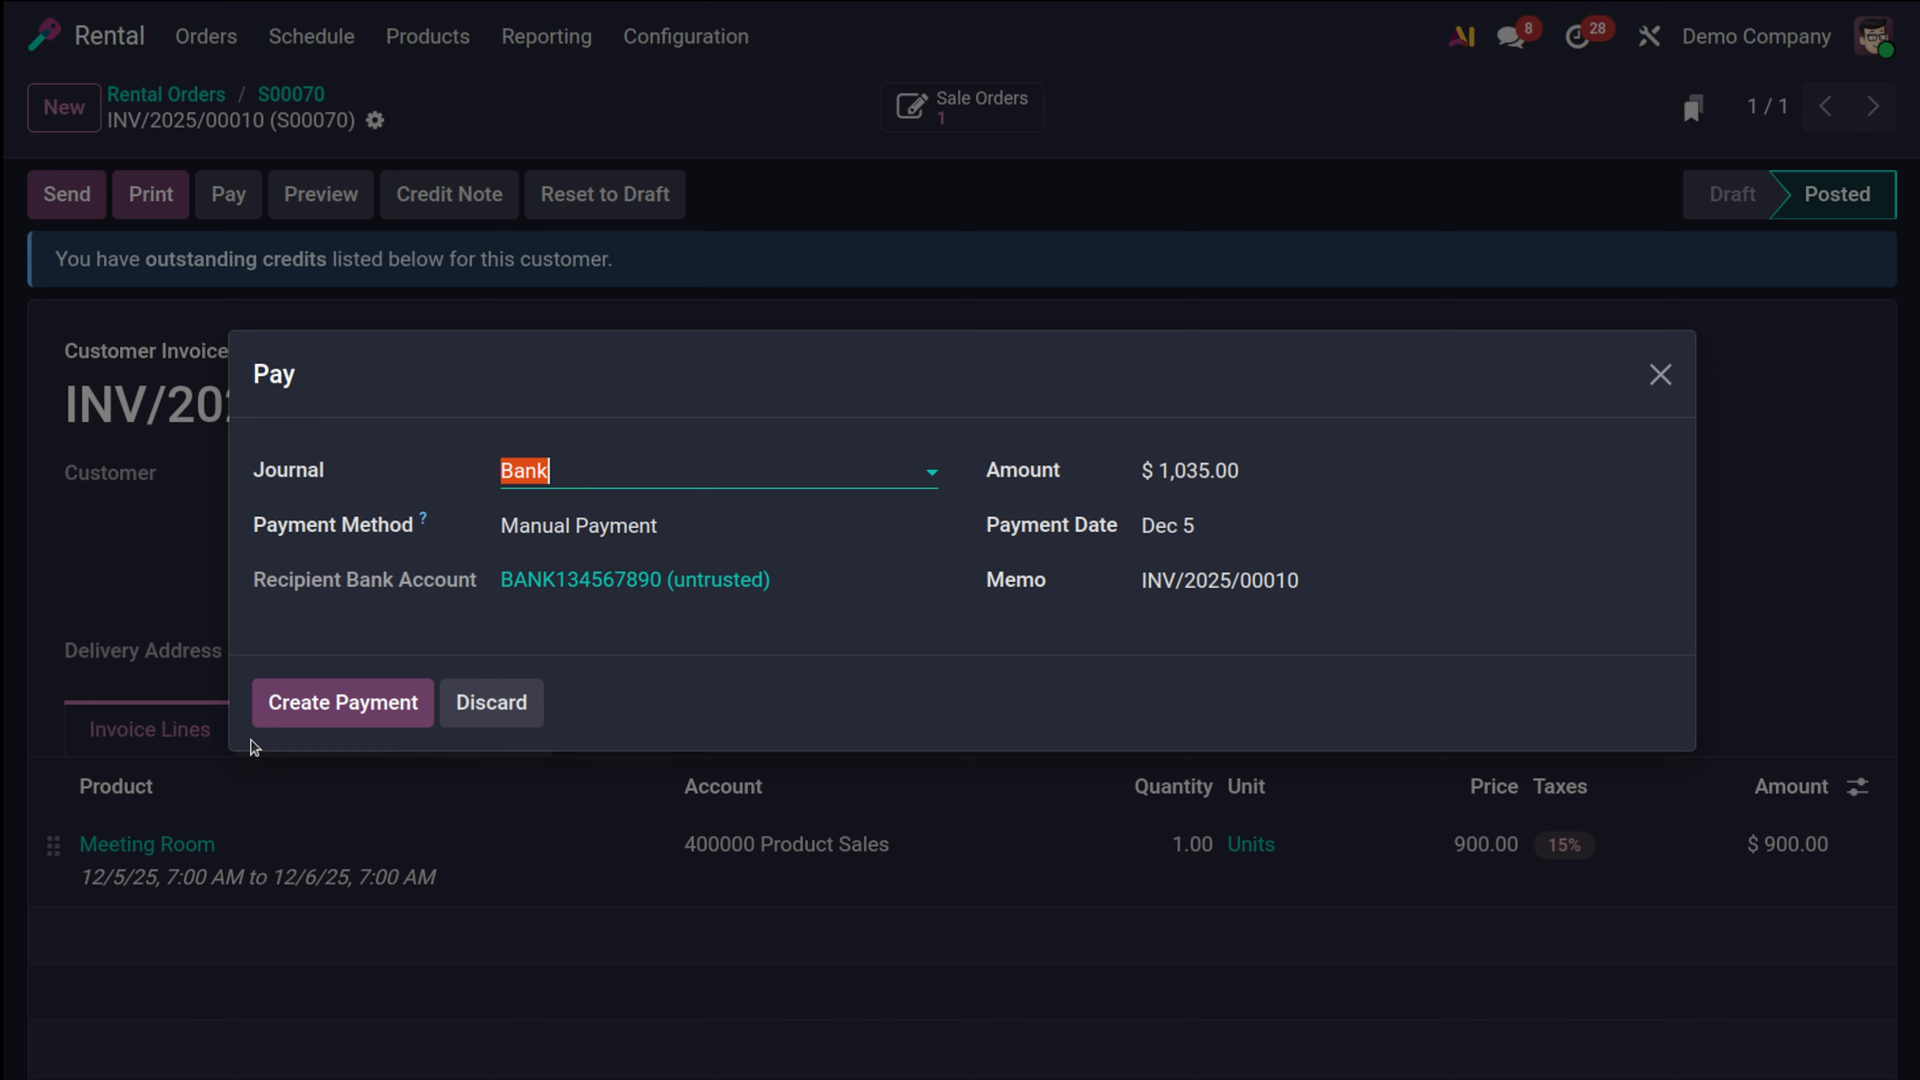
click(376, 717)
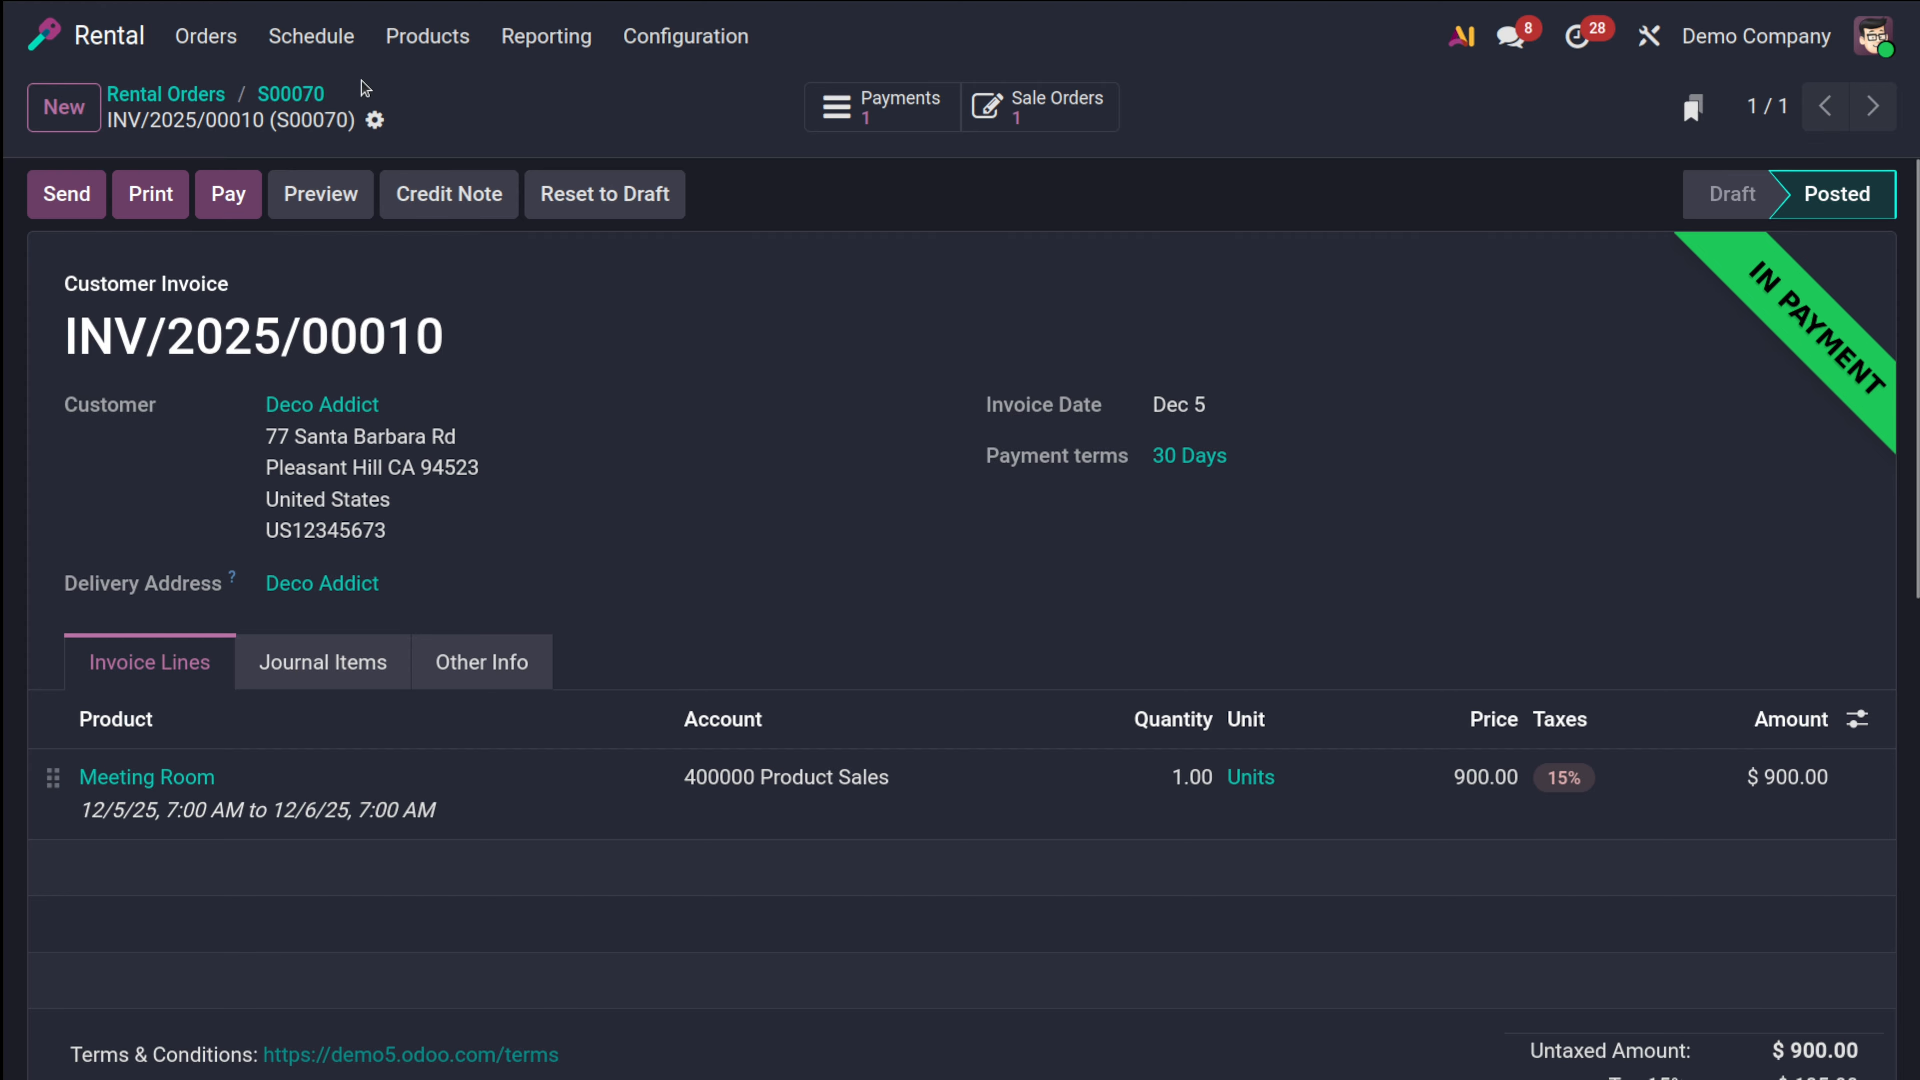
click(314, 97)
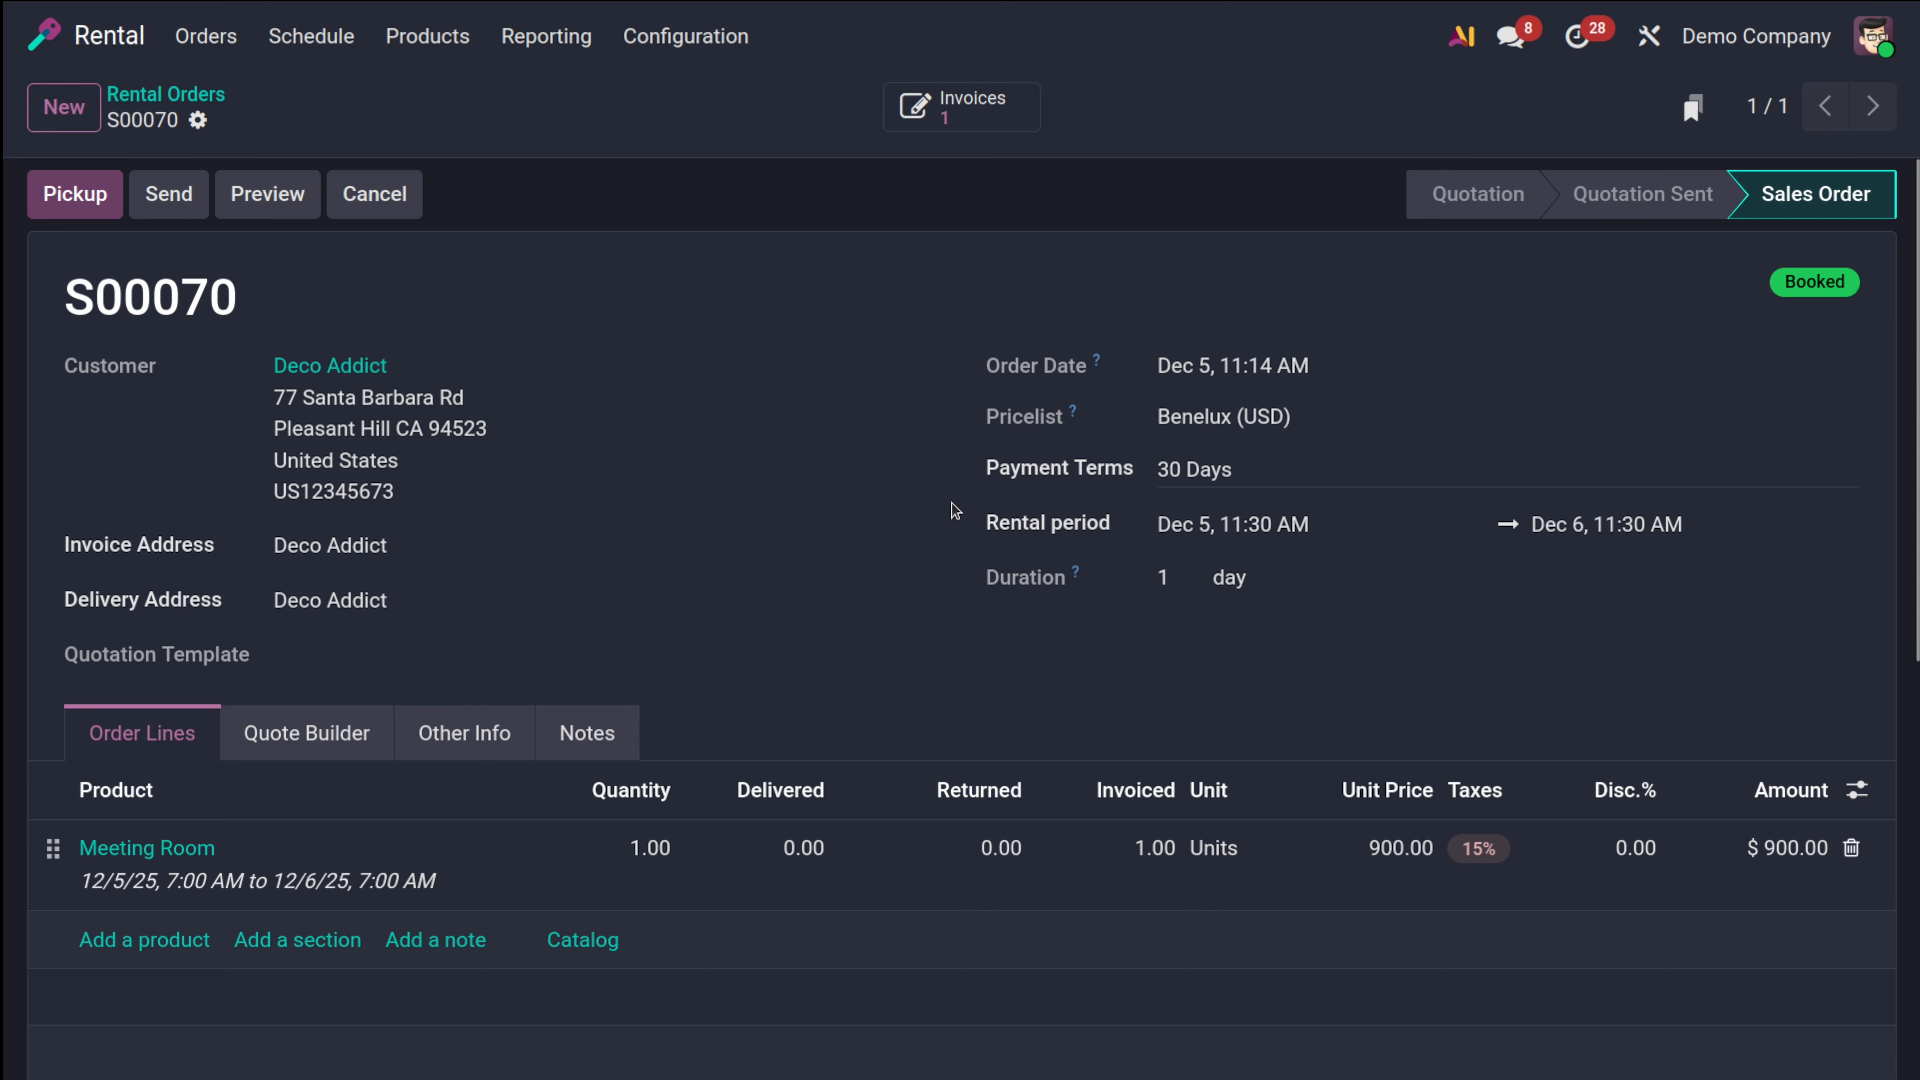
Validate the pickup of one Meeting Room and go back to the rental orders overview
click(59, 195)
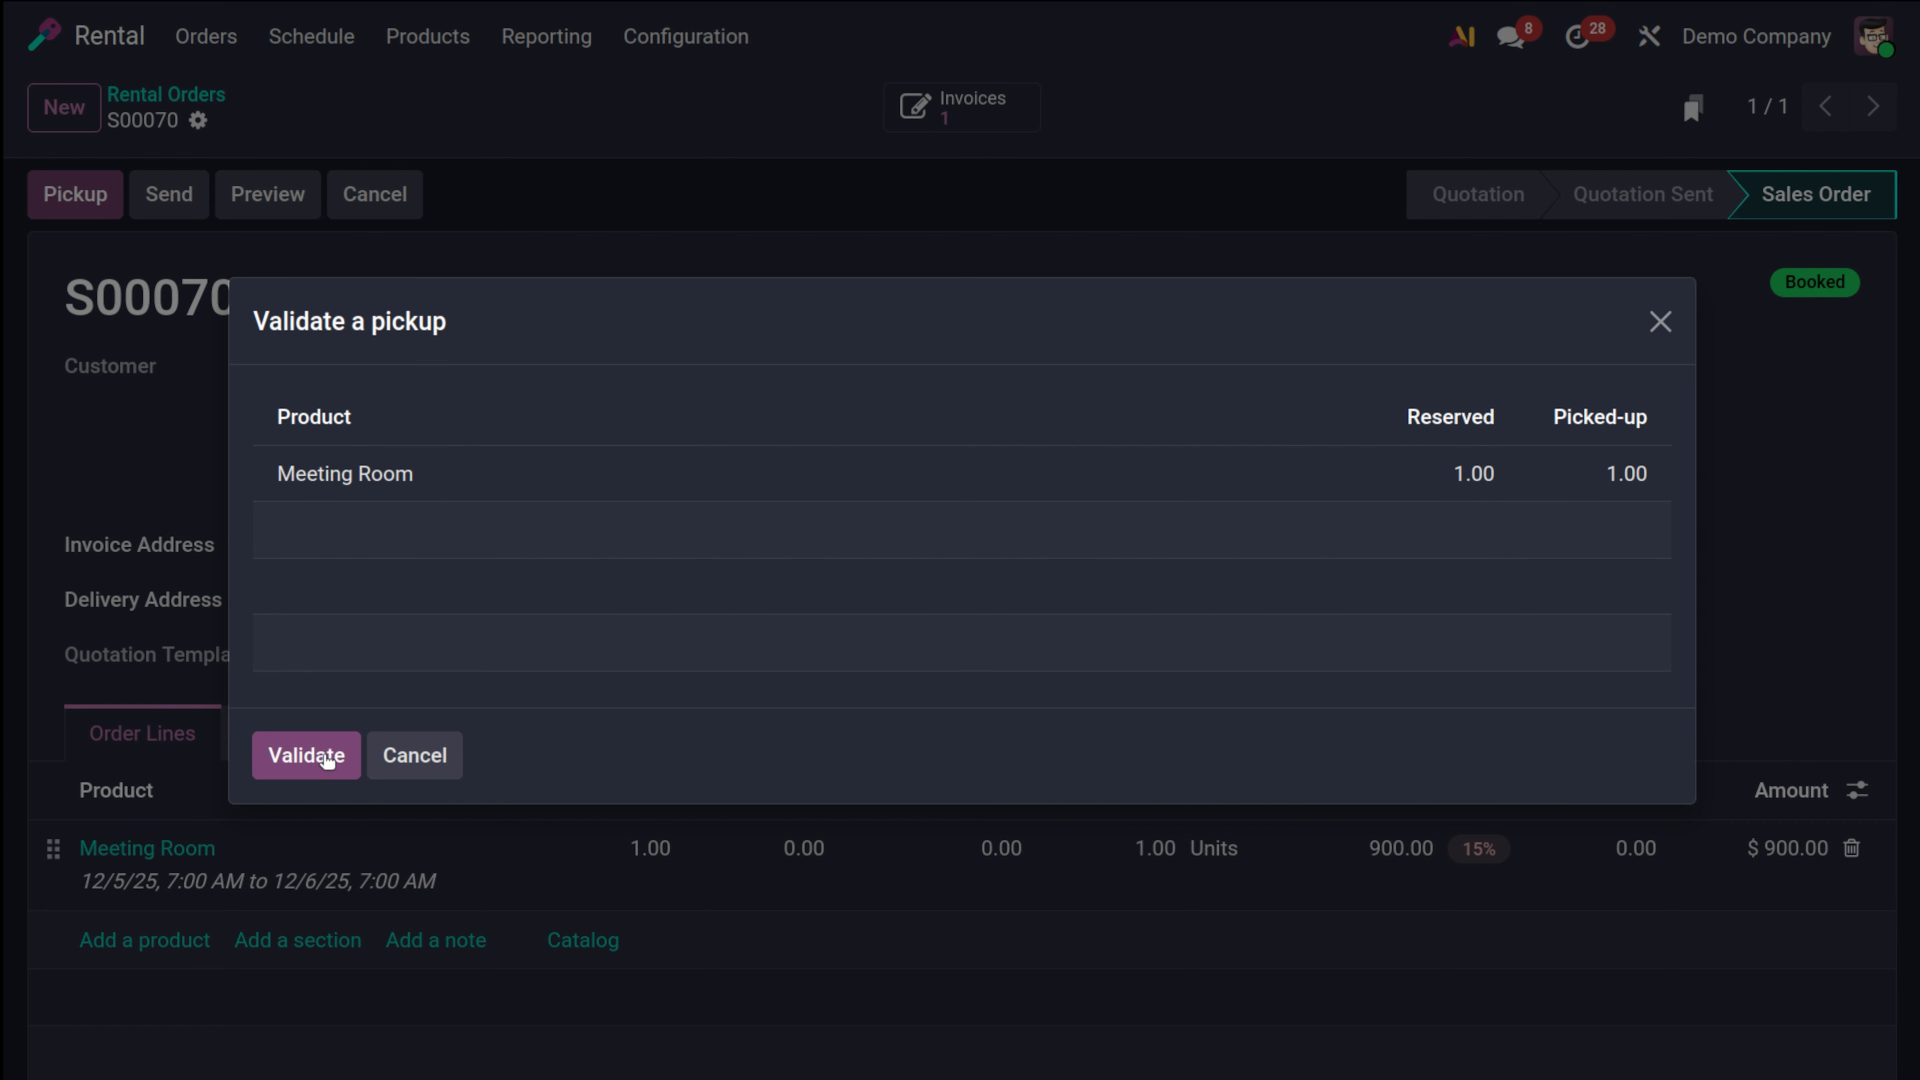
click(305, 755)
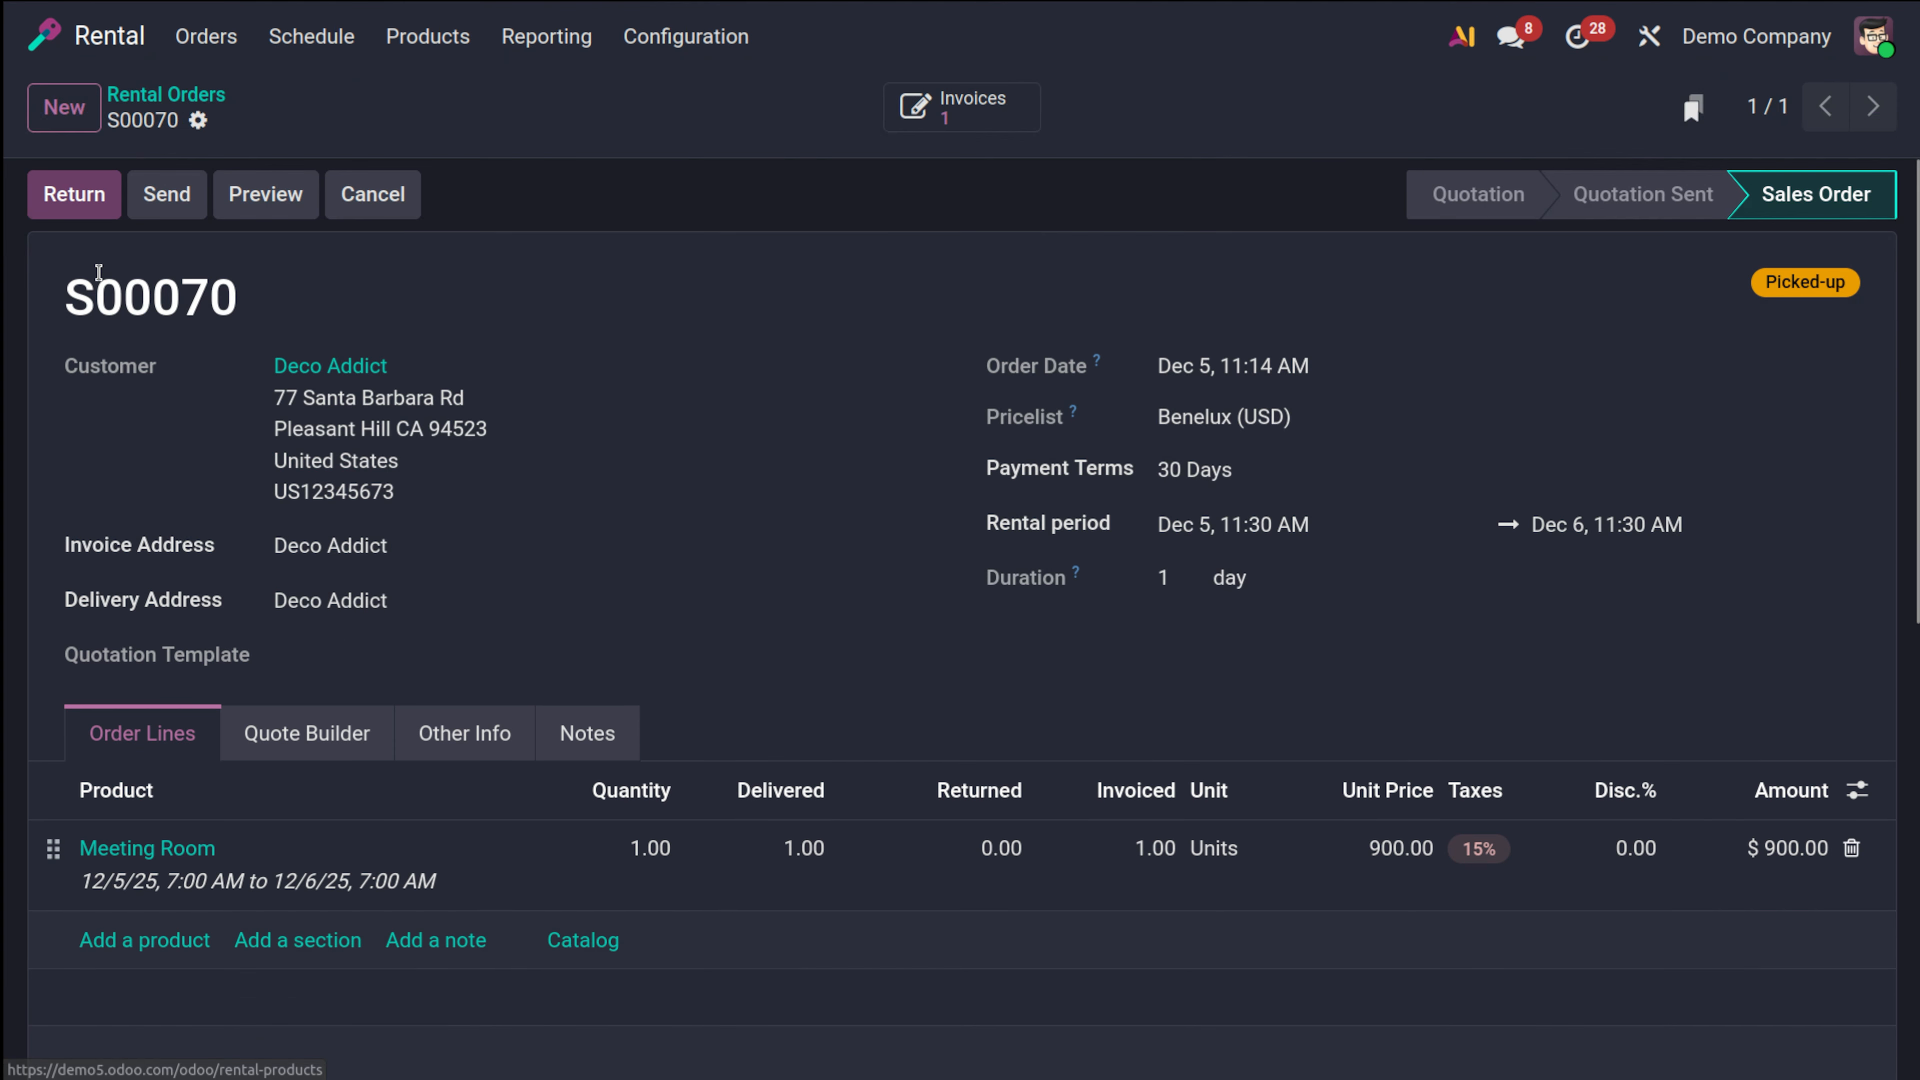
click(155, 99)
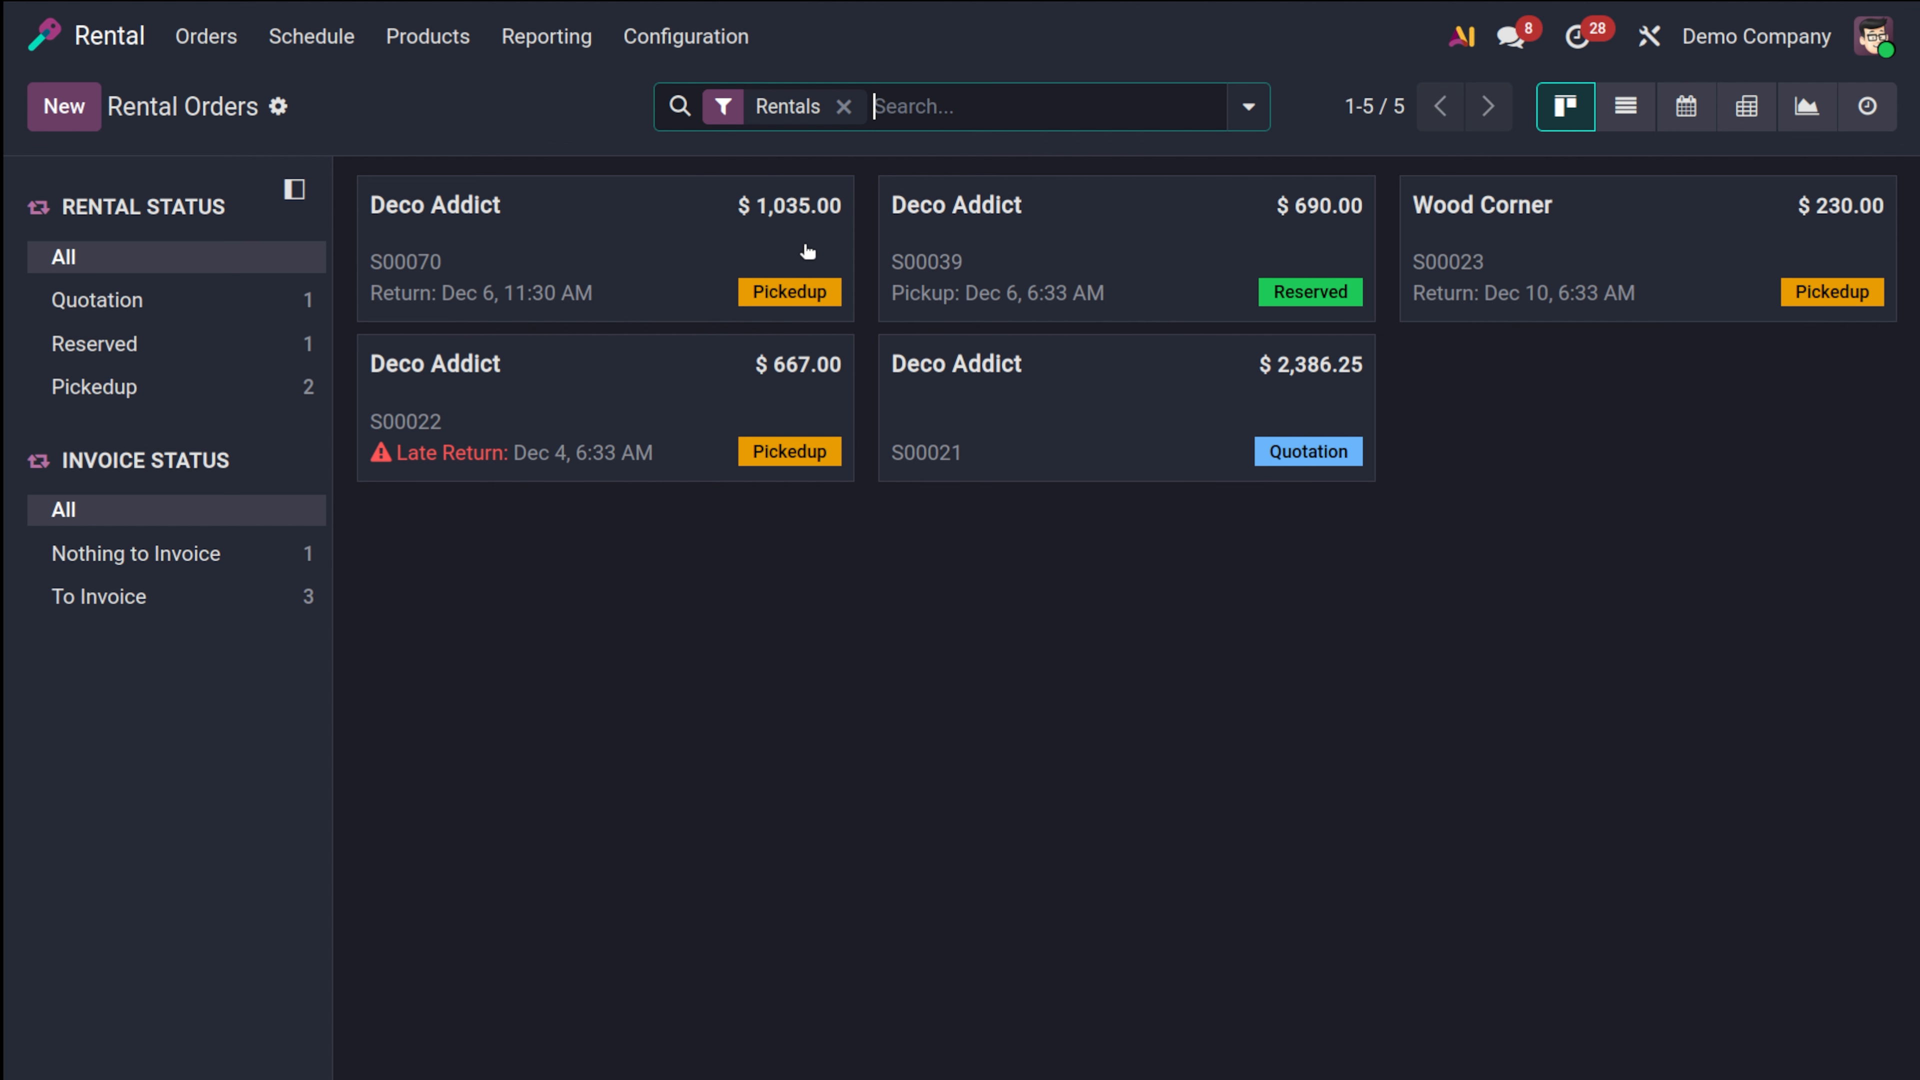
Reopen Deco Addict's picked-up Meeting Room order, validate the return of one unit, and go back to the rental orders overview
click(594, 270)
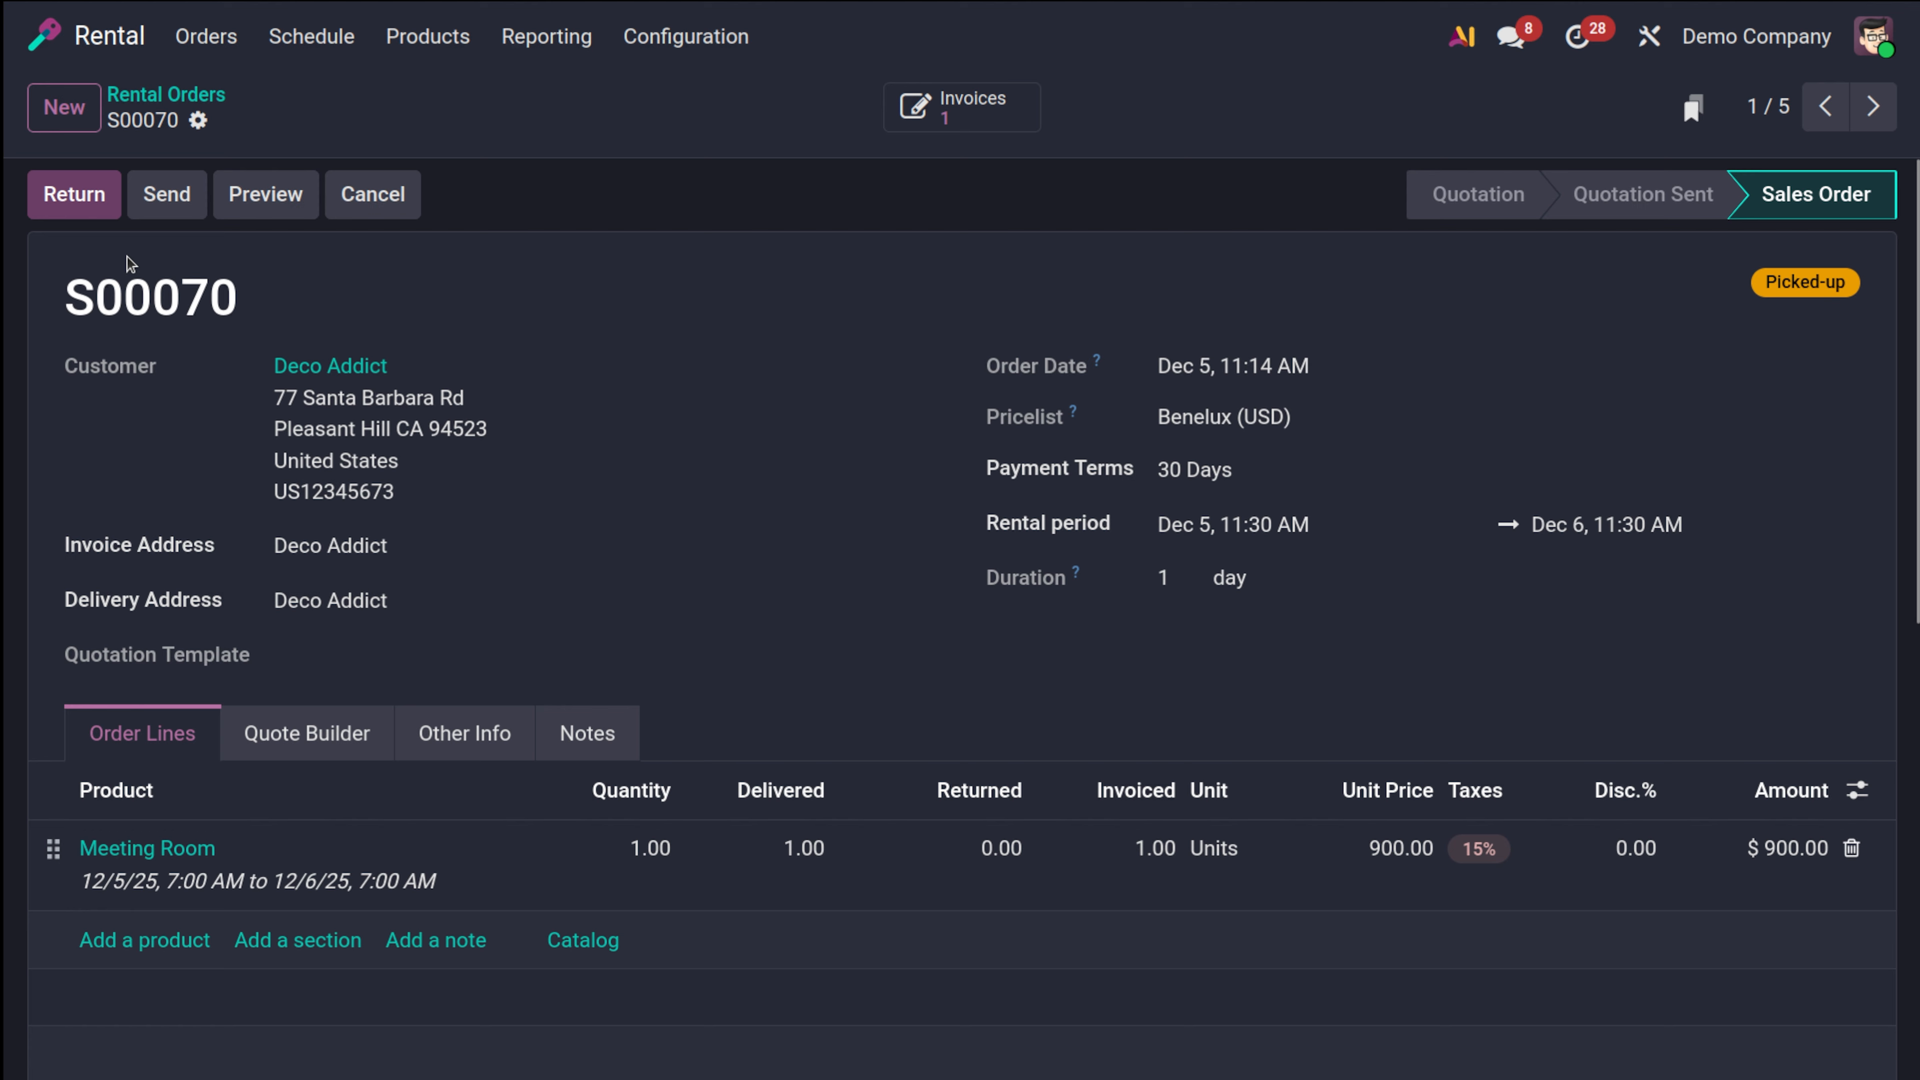
click(75, 217)
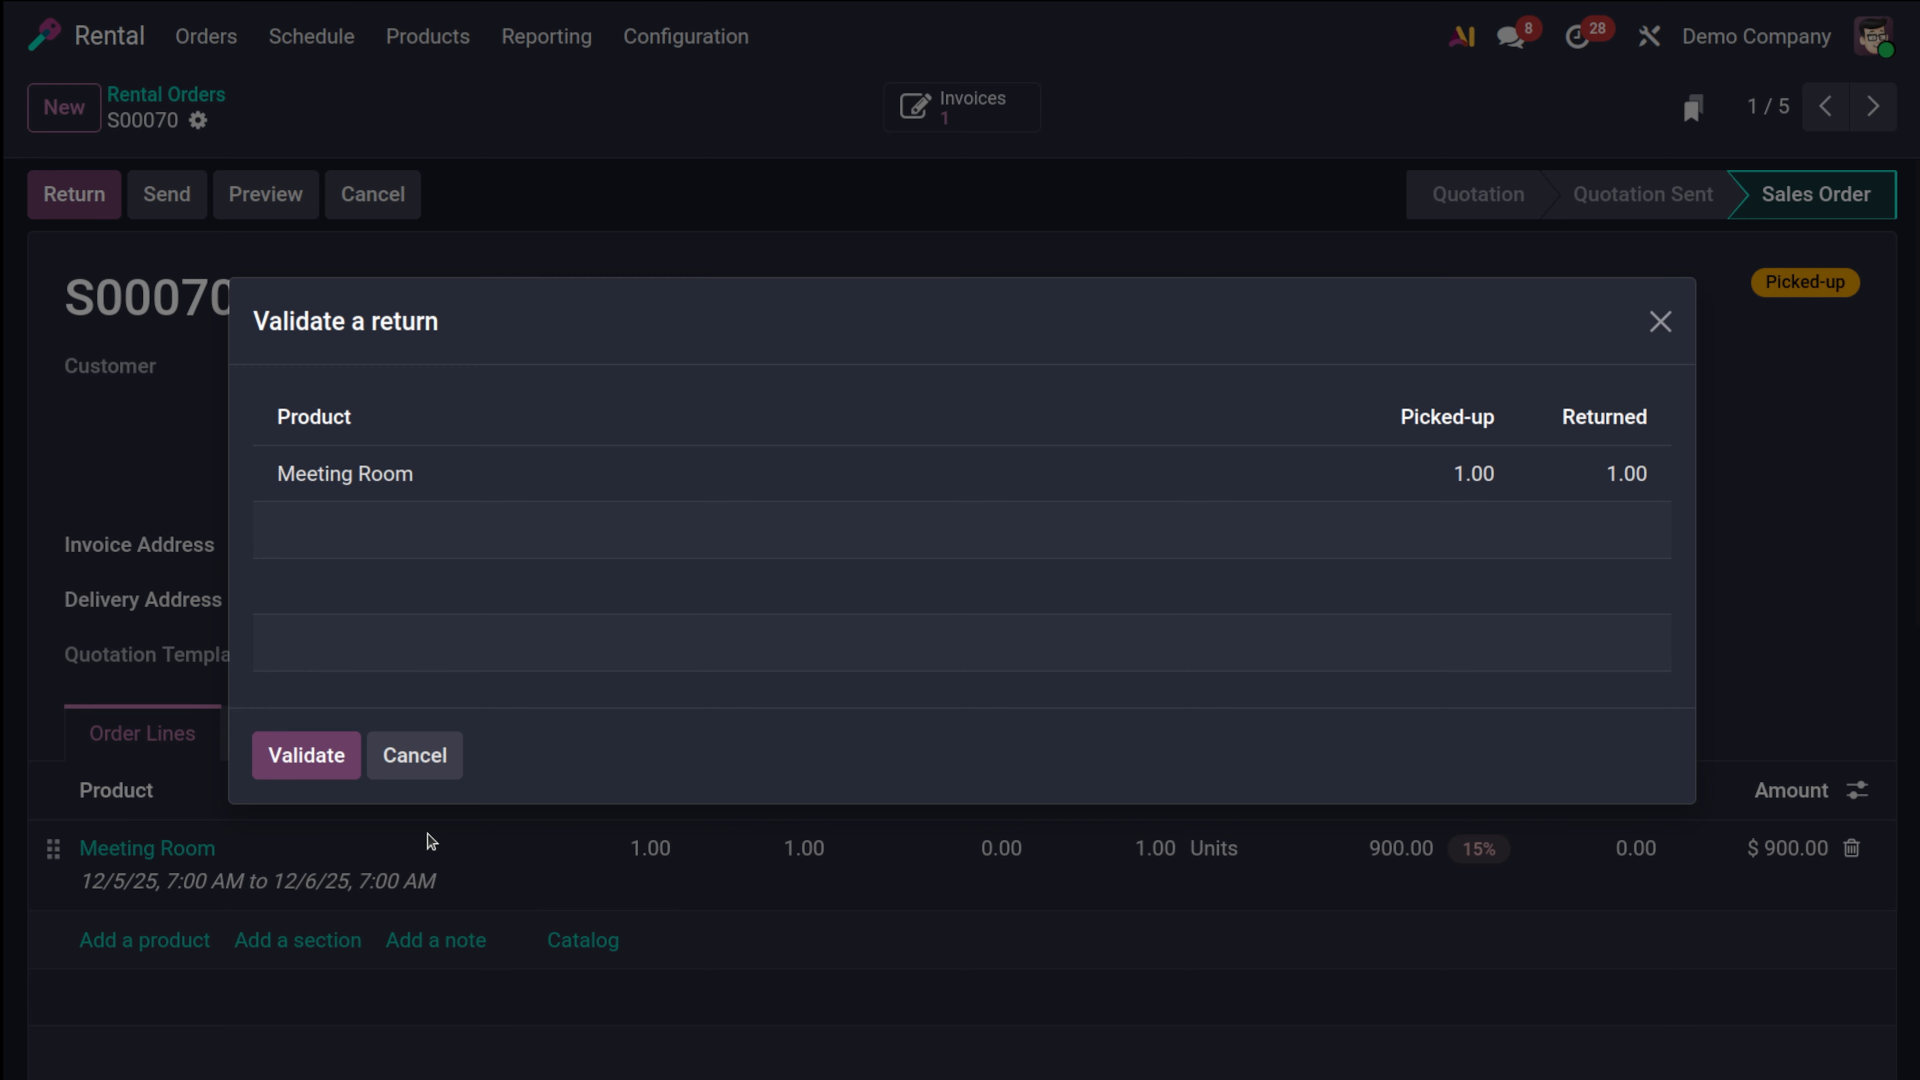
click(299, 762)
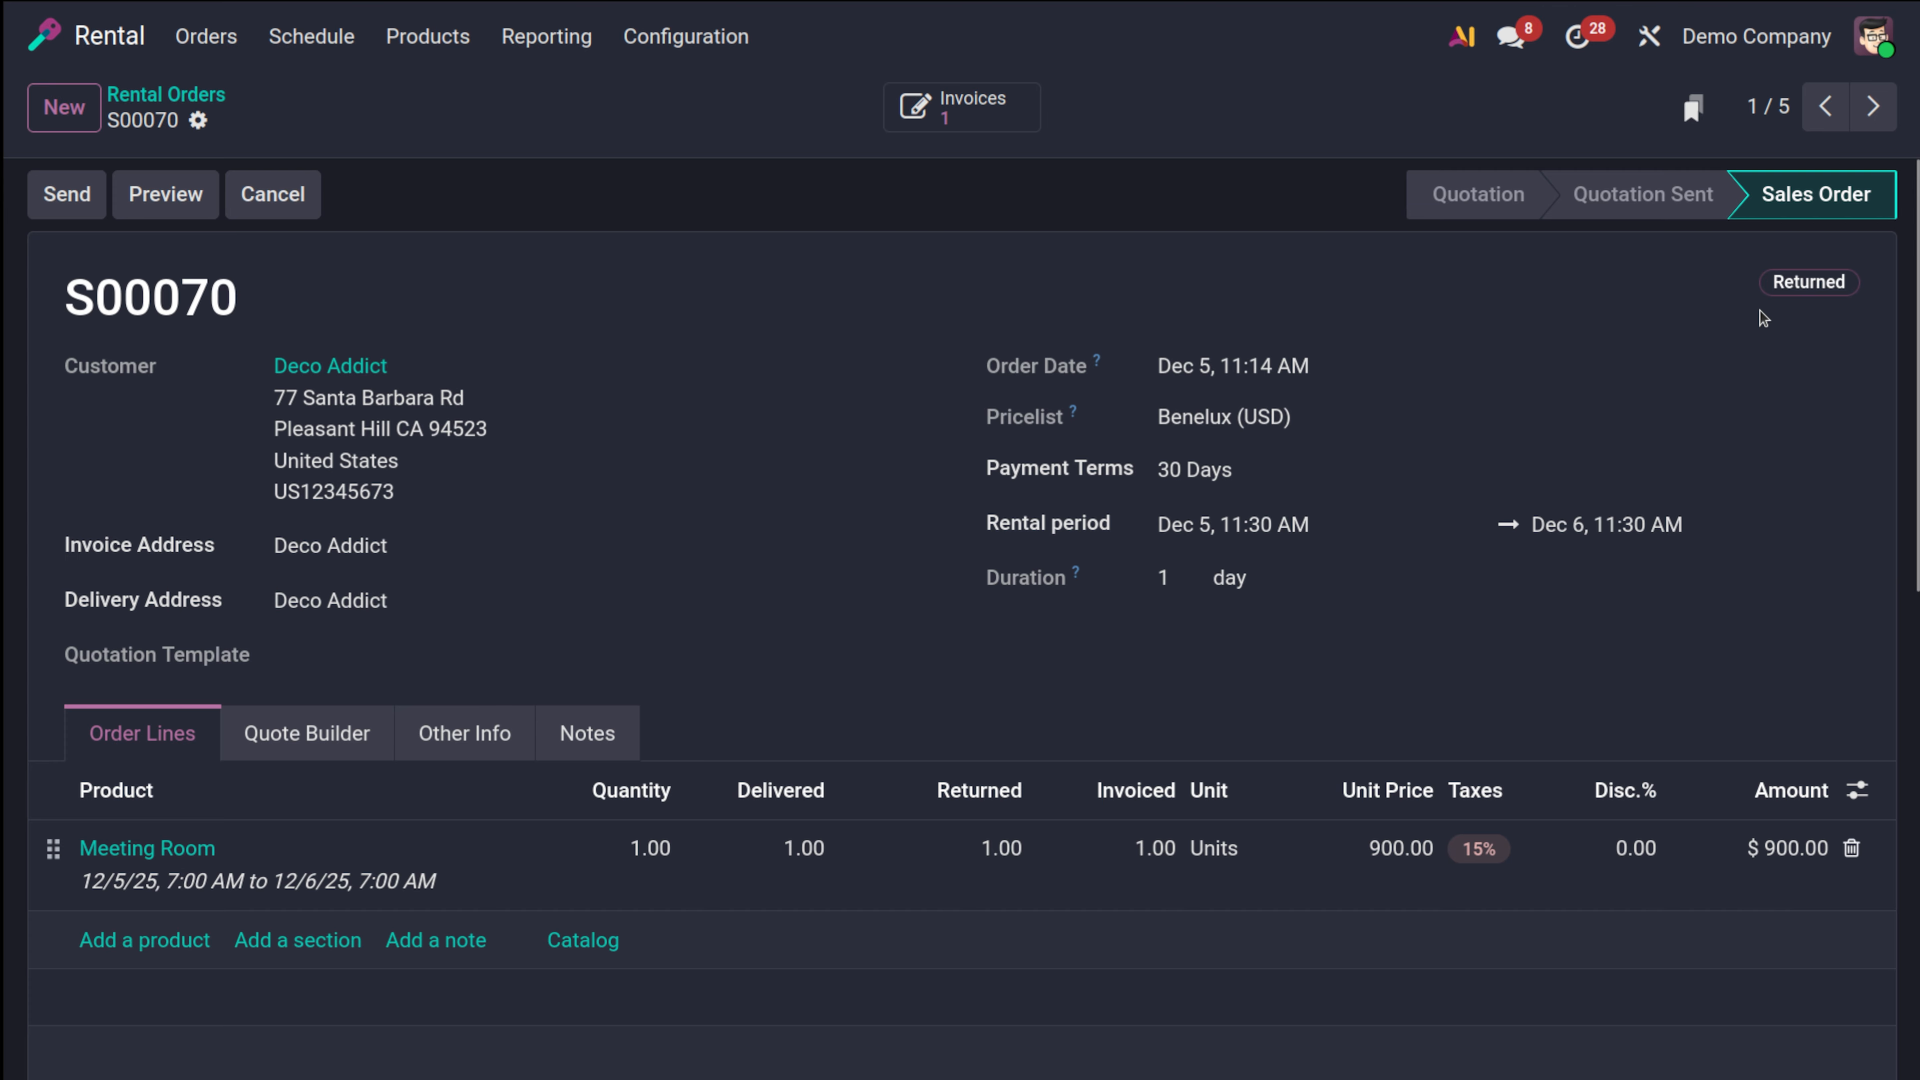
click(185, 95)
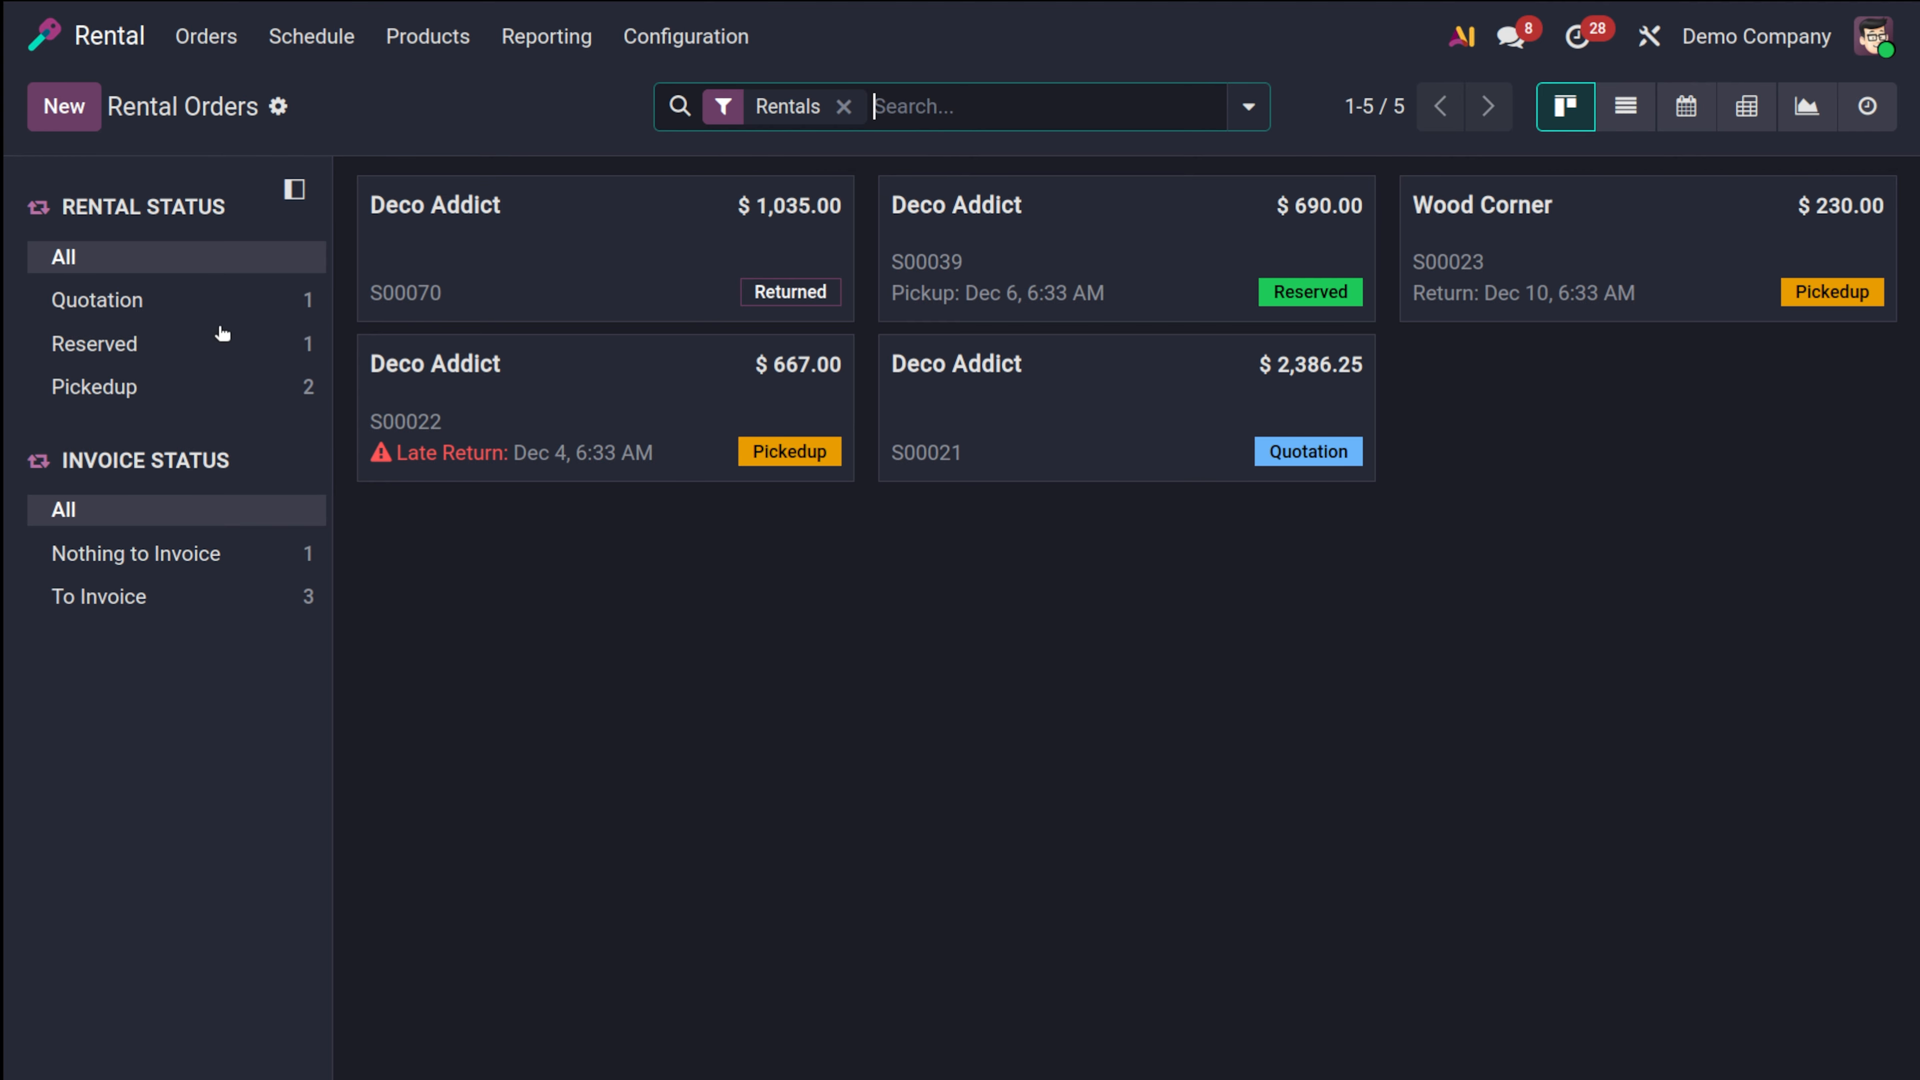
Look at the pickup form of Deco Addict's late-return order without validating it, and return to the rental orders overview
click(594, 420)
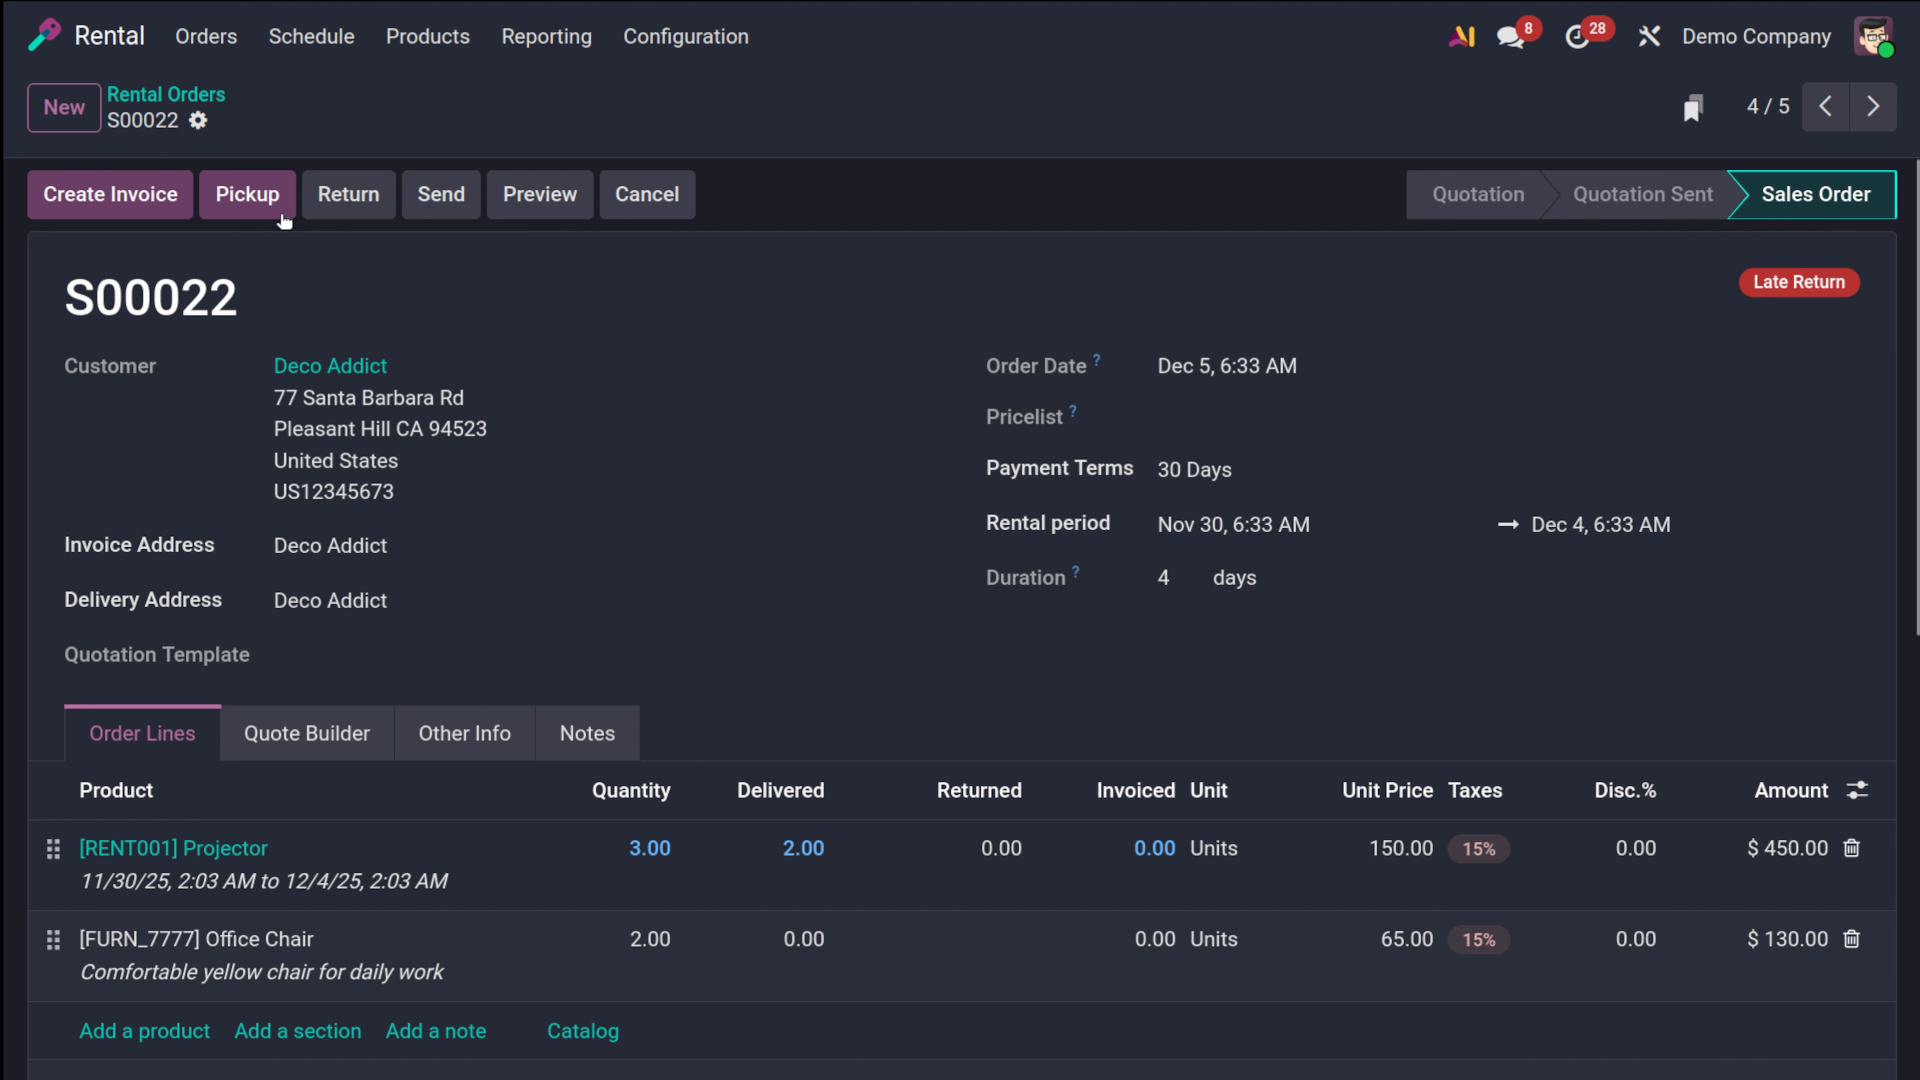
click(259, 198)
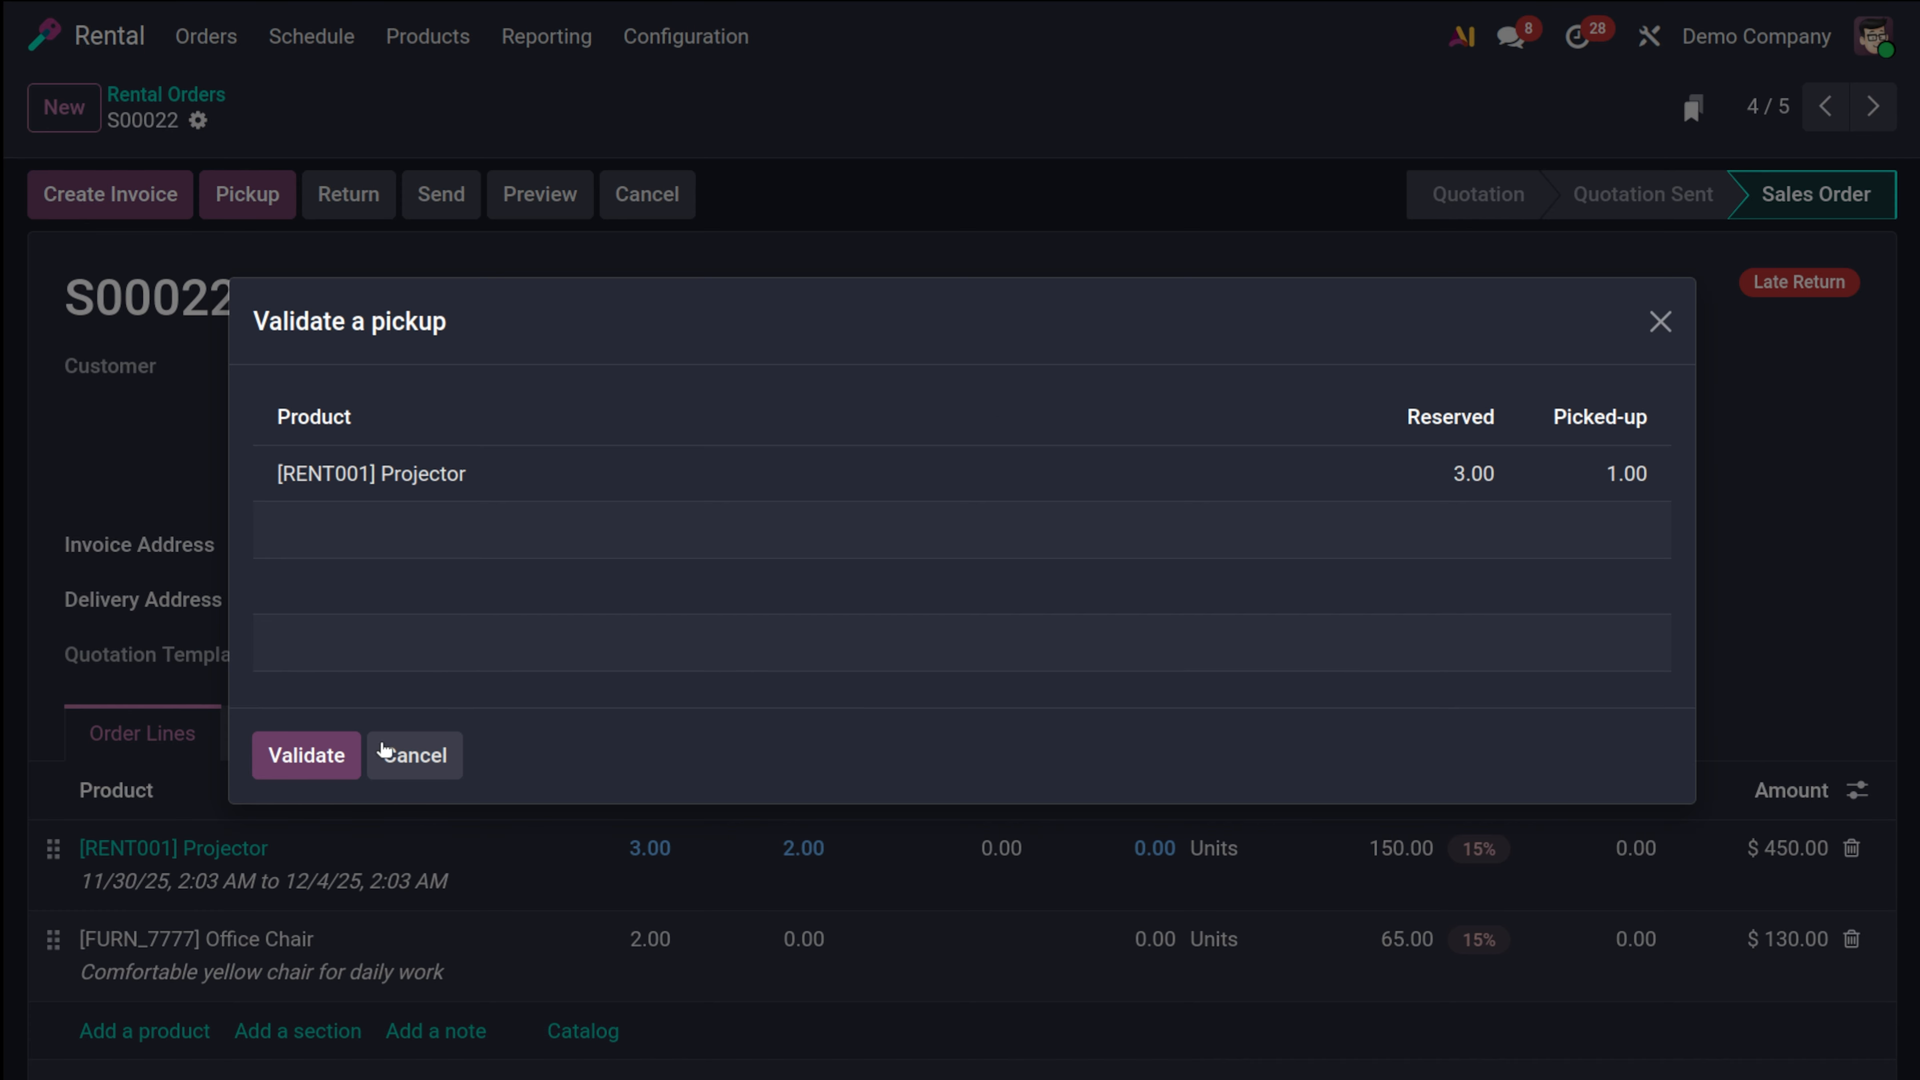
click(407, 755)
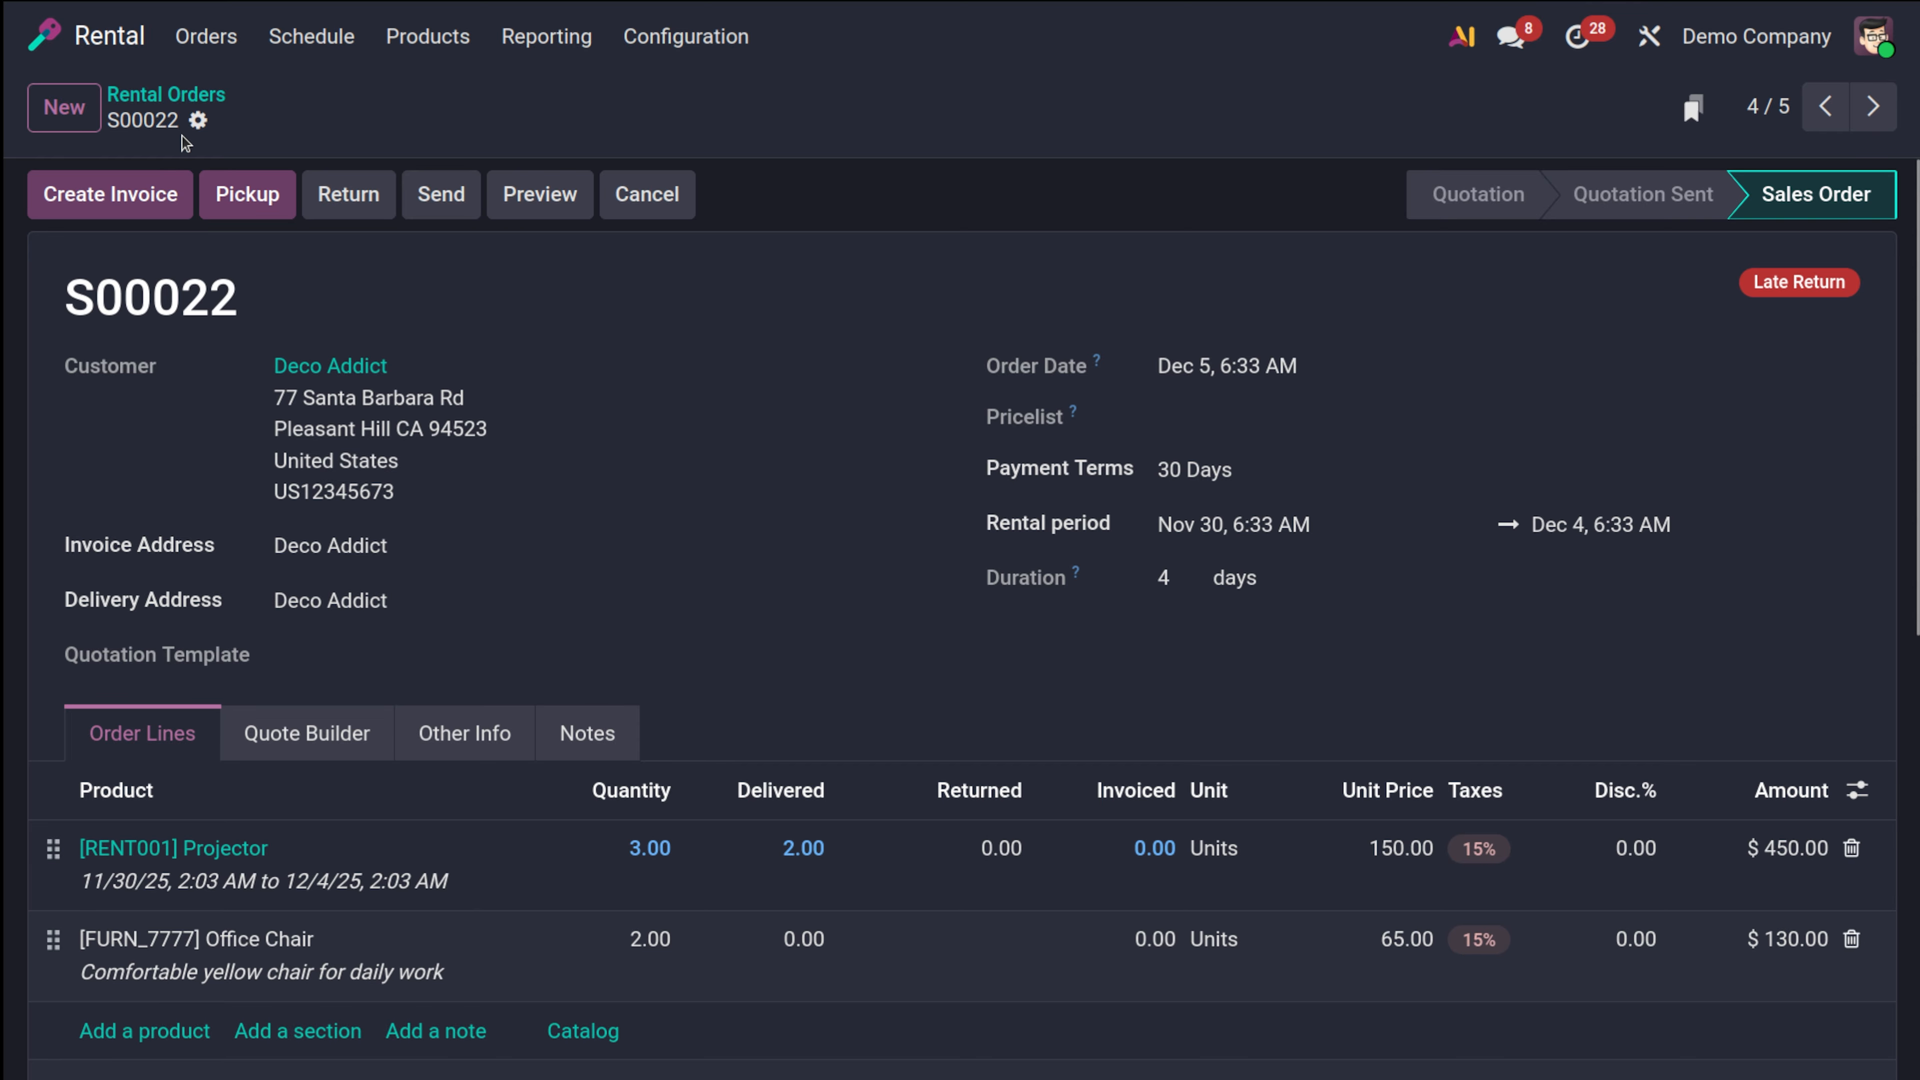
click(169, 94)
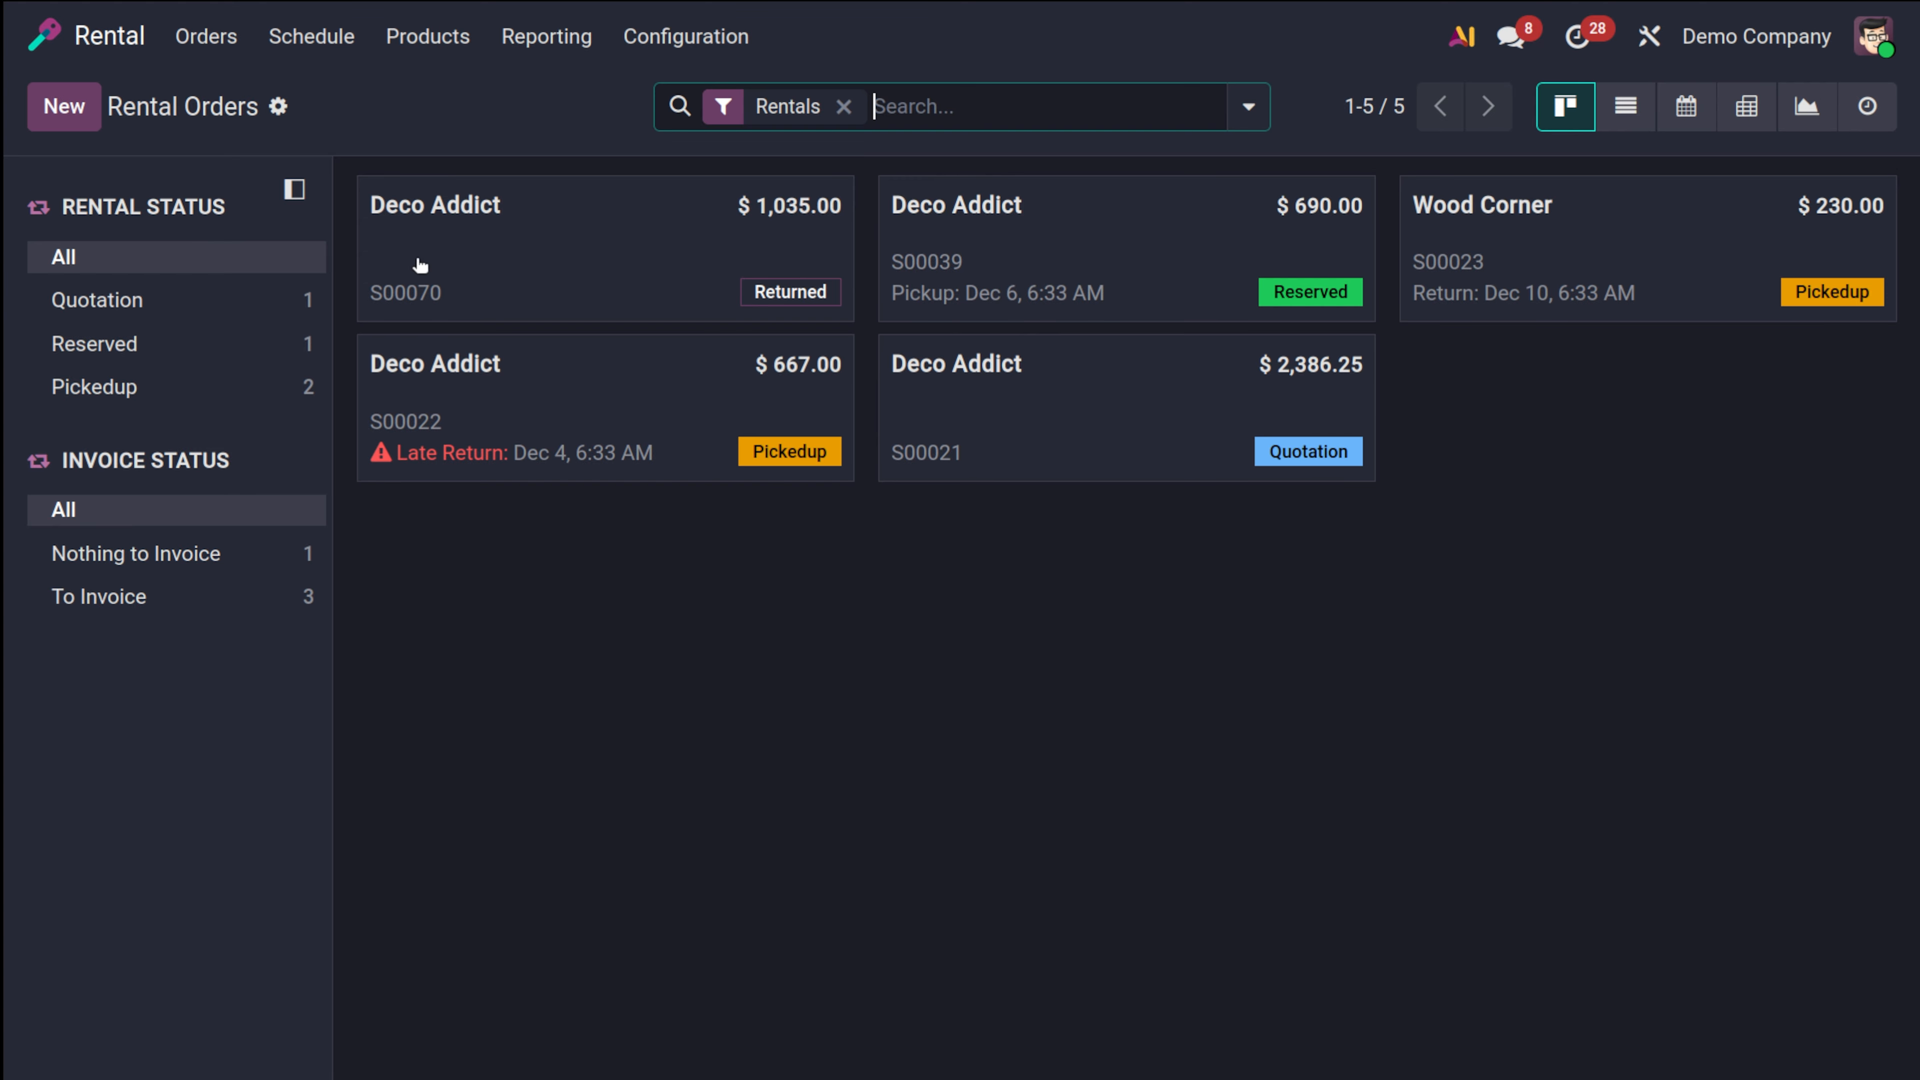
View the rental customers list and examine a blank new customer form's sales and purchase, accounting, partner assignment and notes sections
click(205, 37)
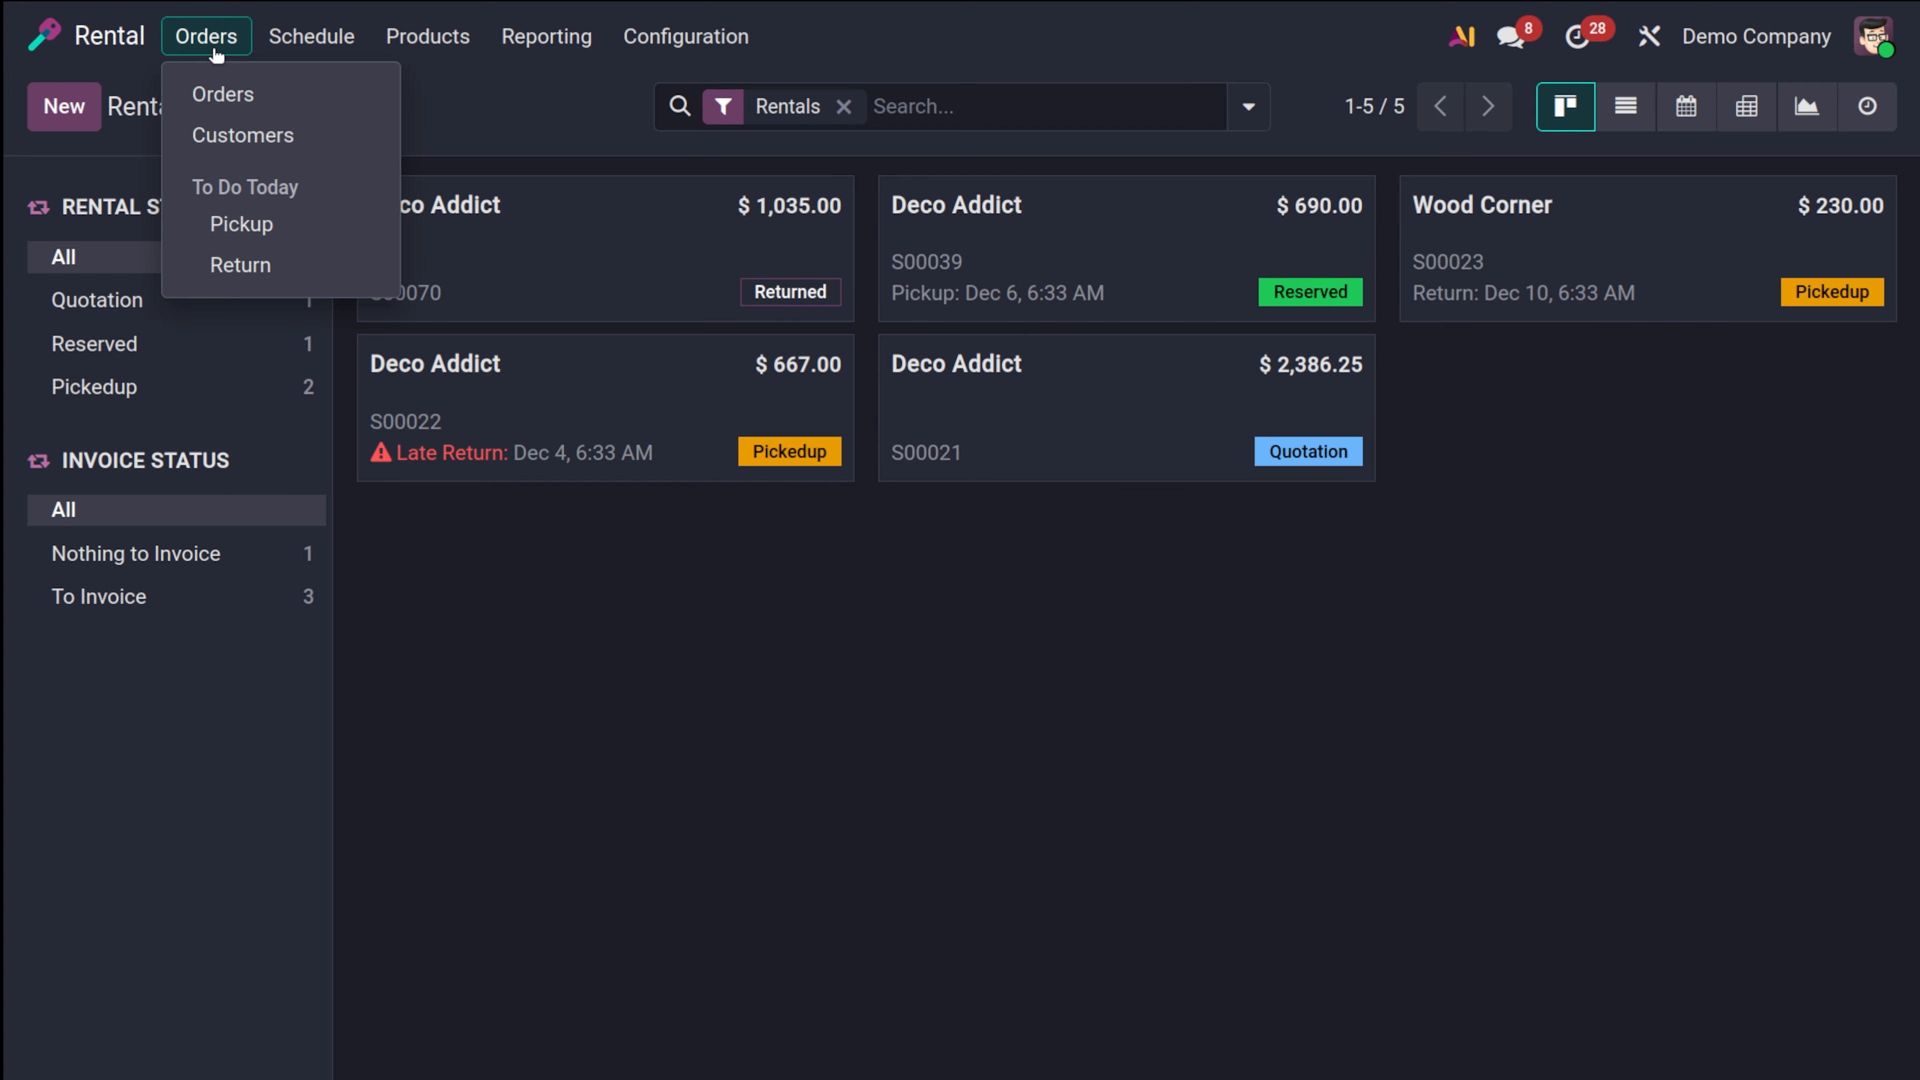
click(232, 144)
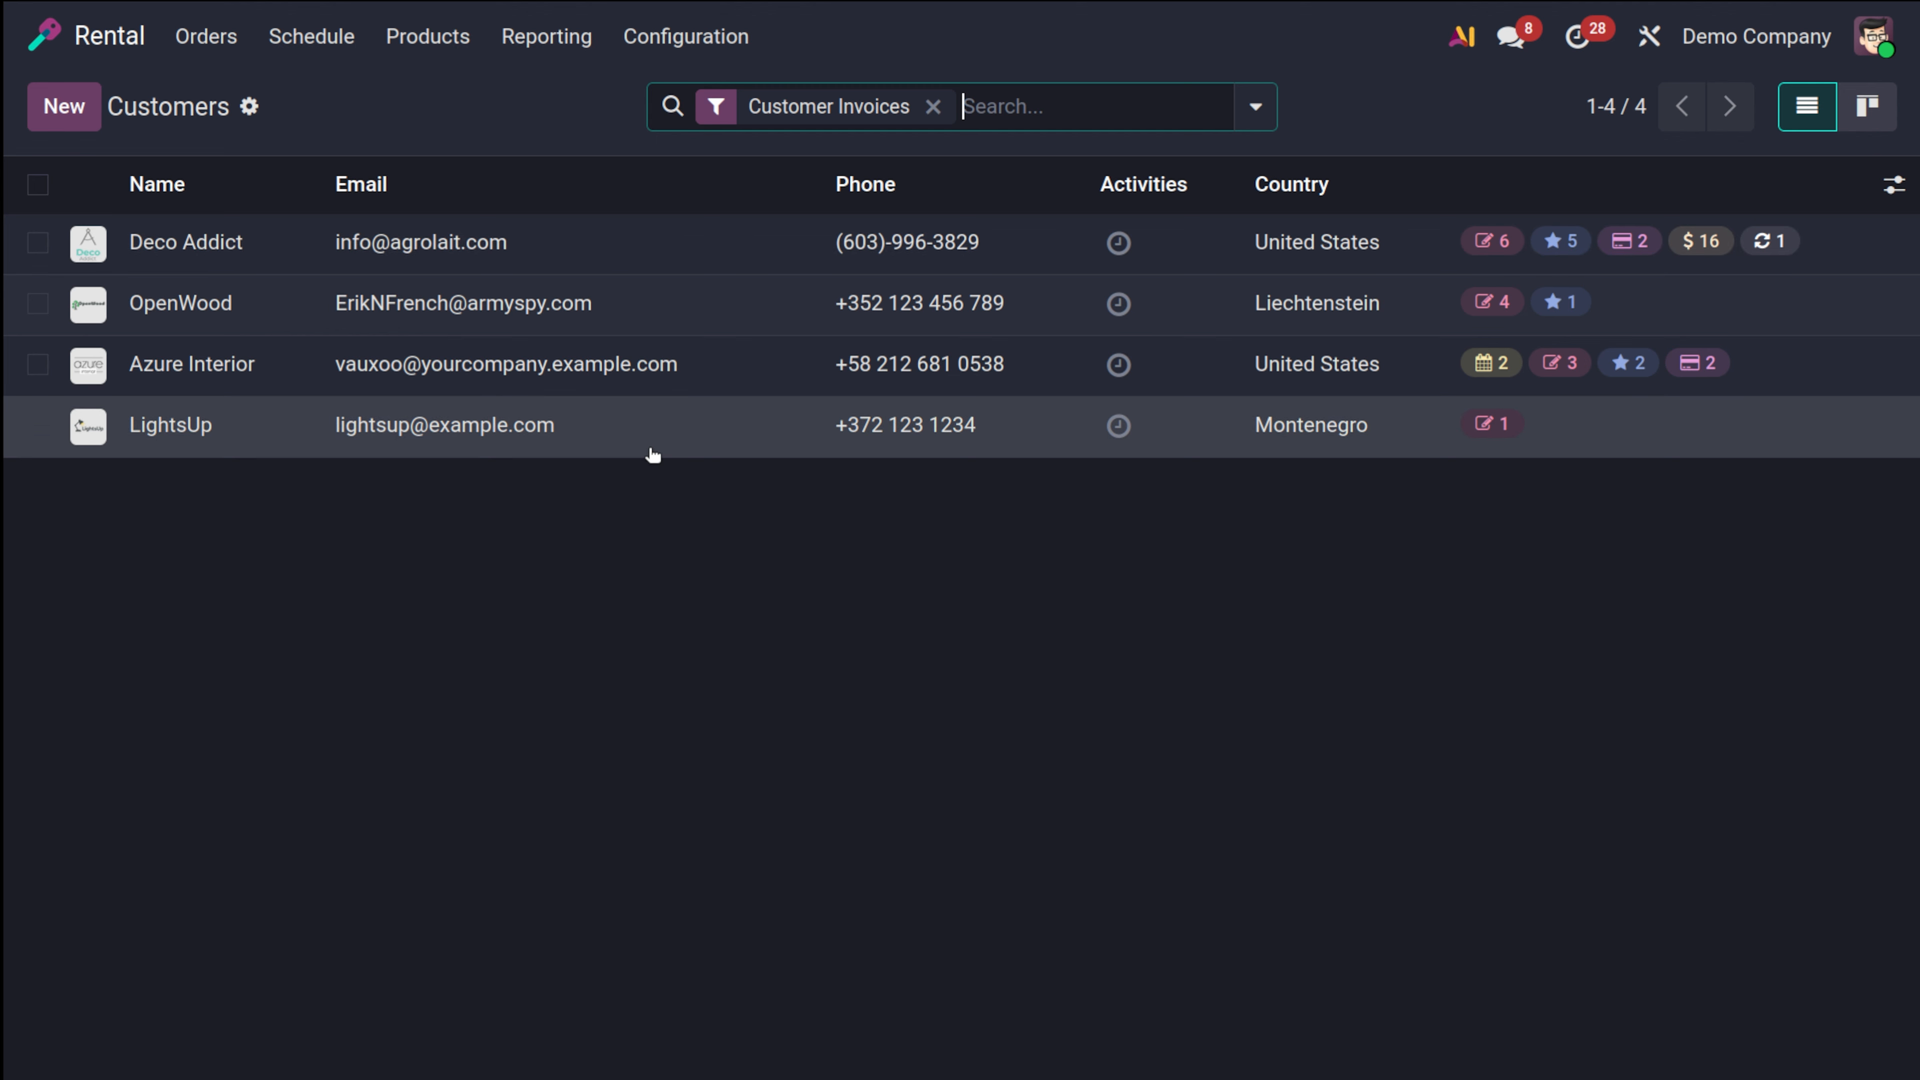
click(95, 123)
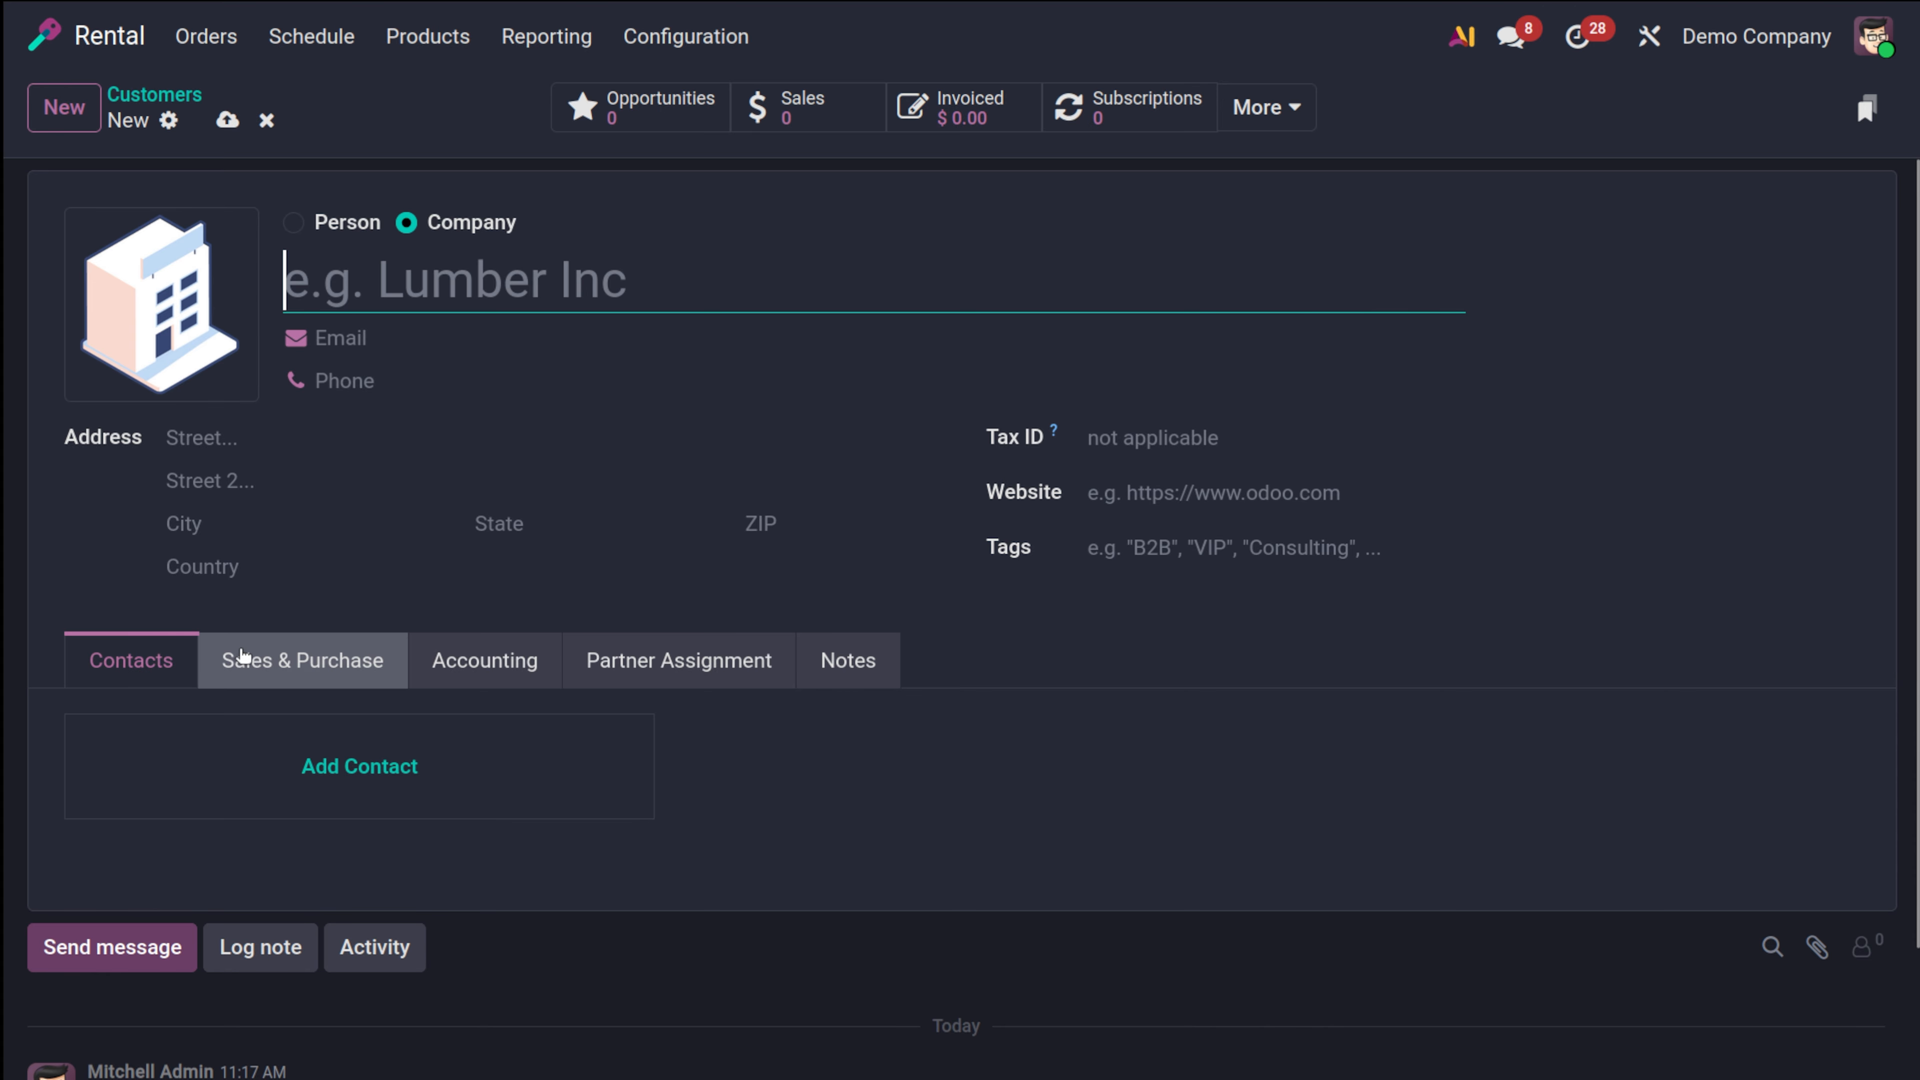
click(326, 662)
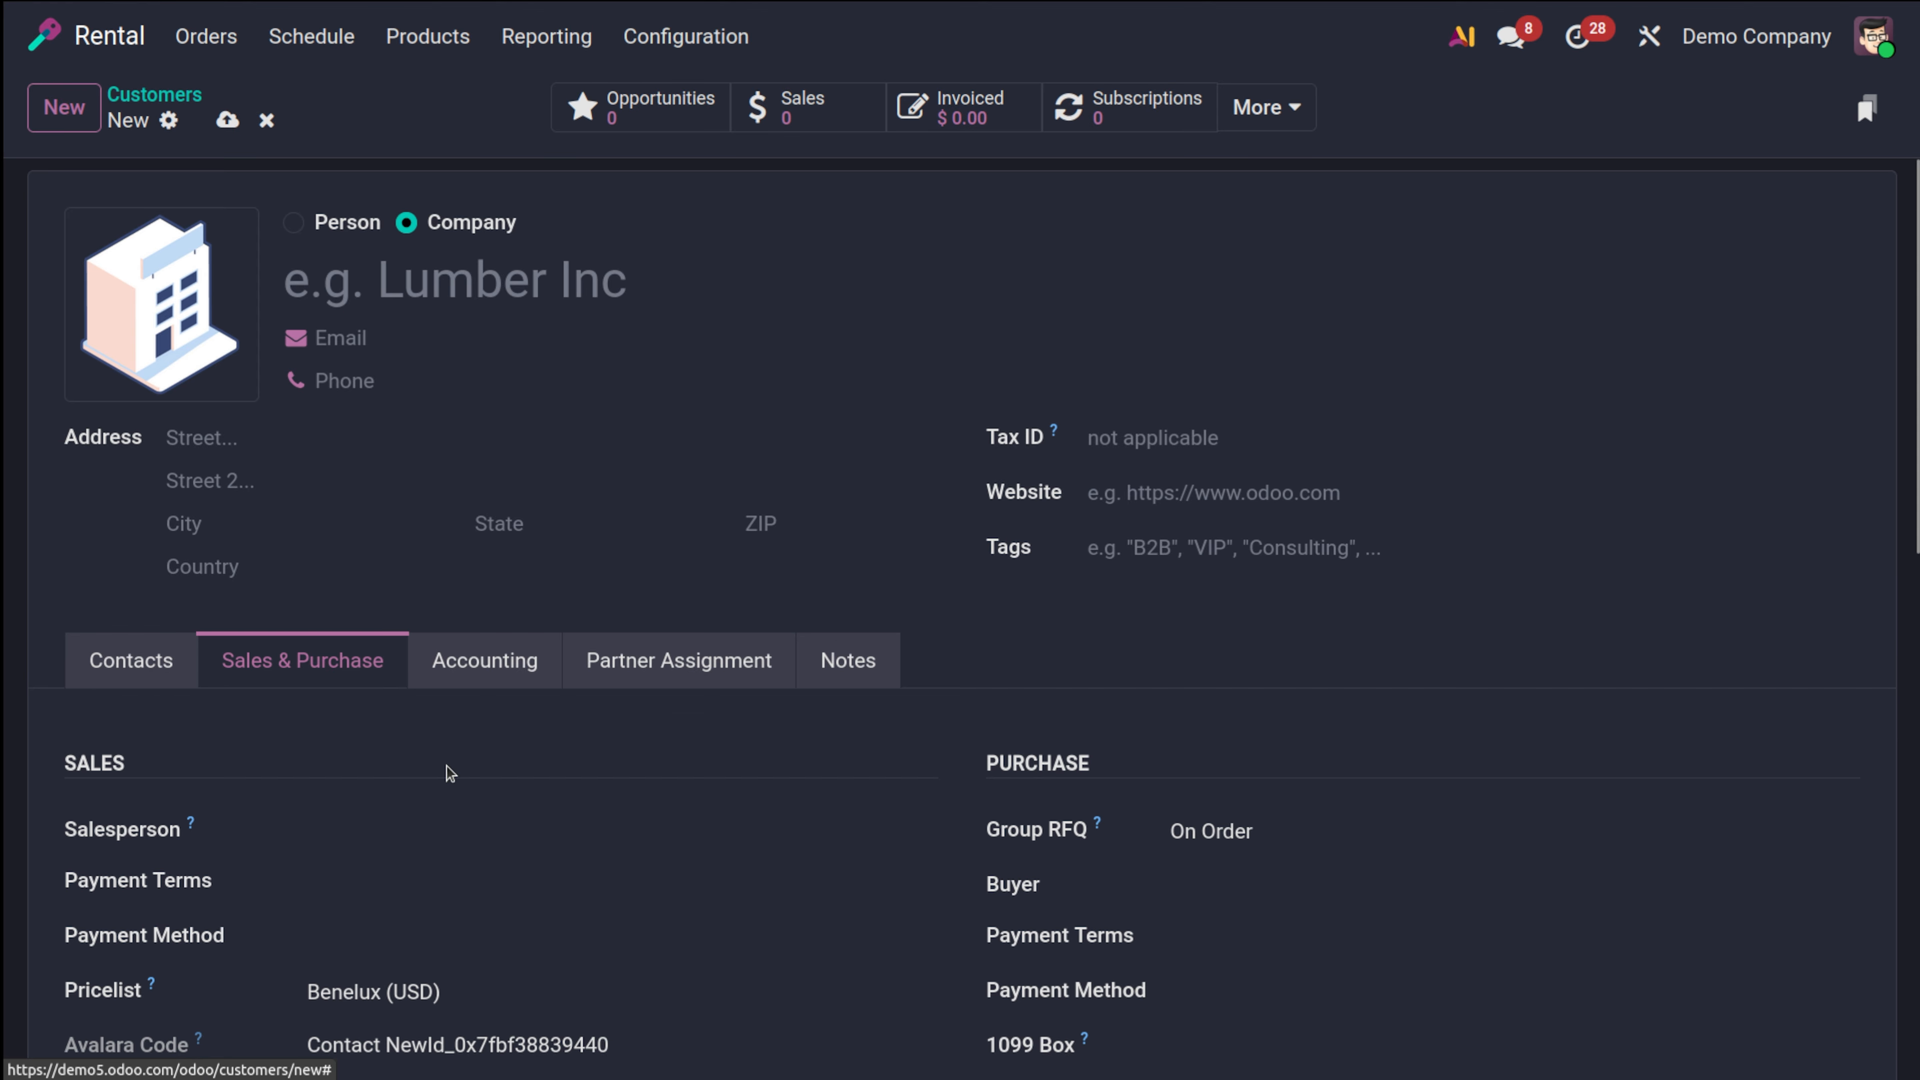
click(505, 664)
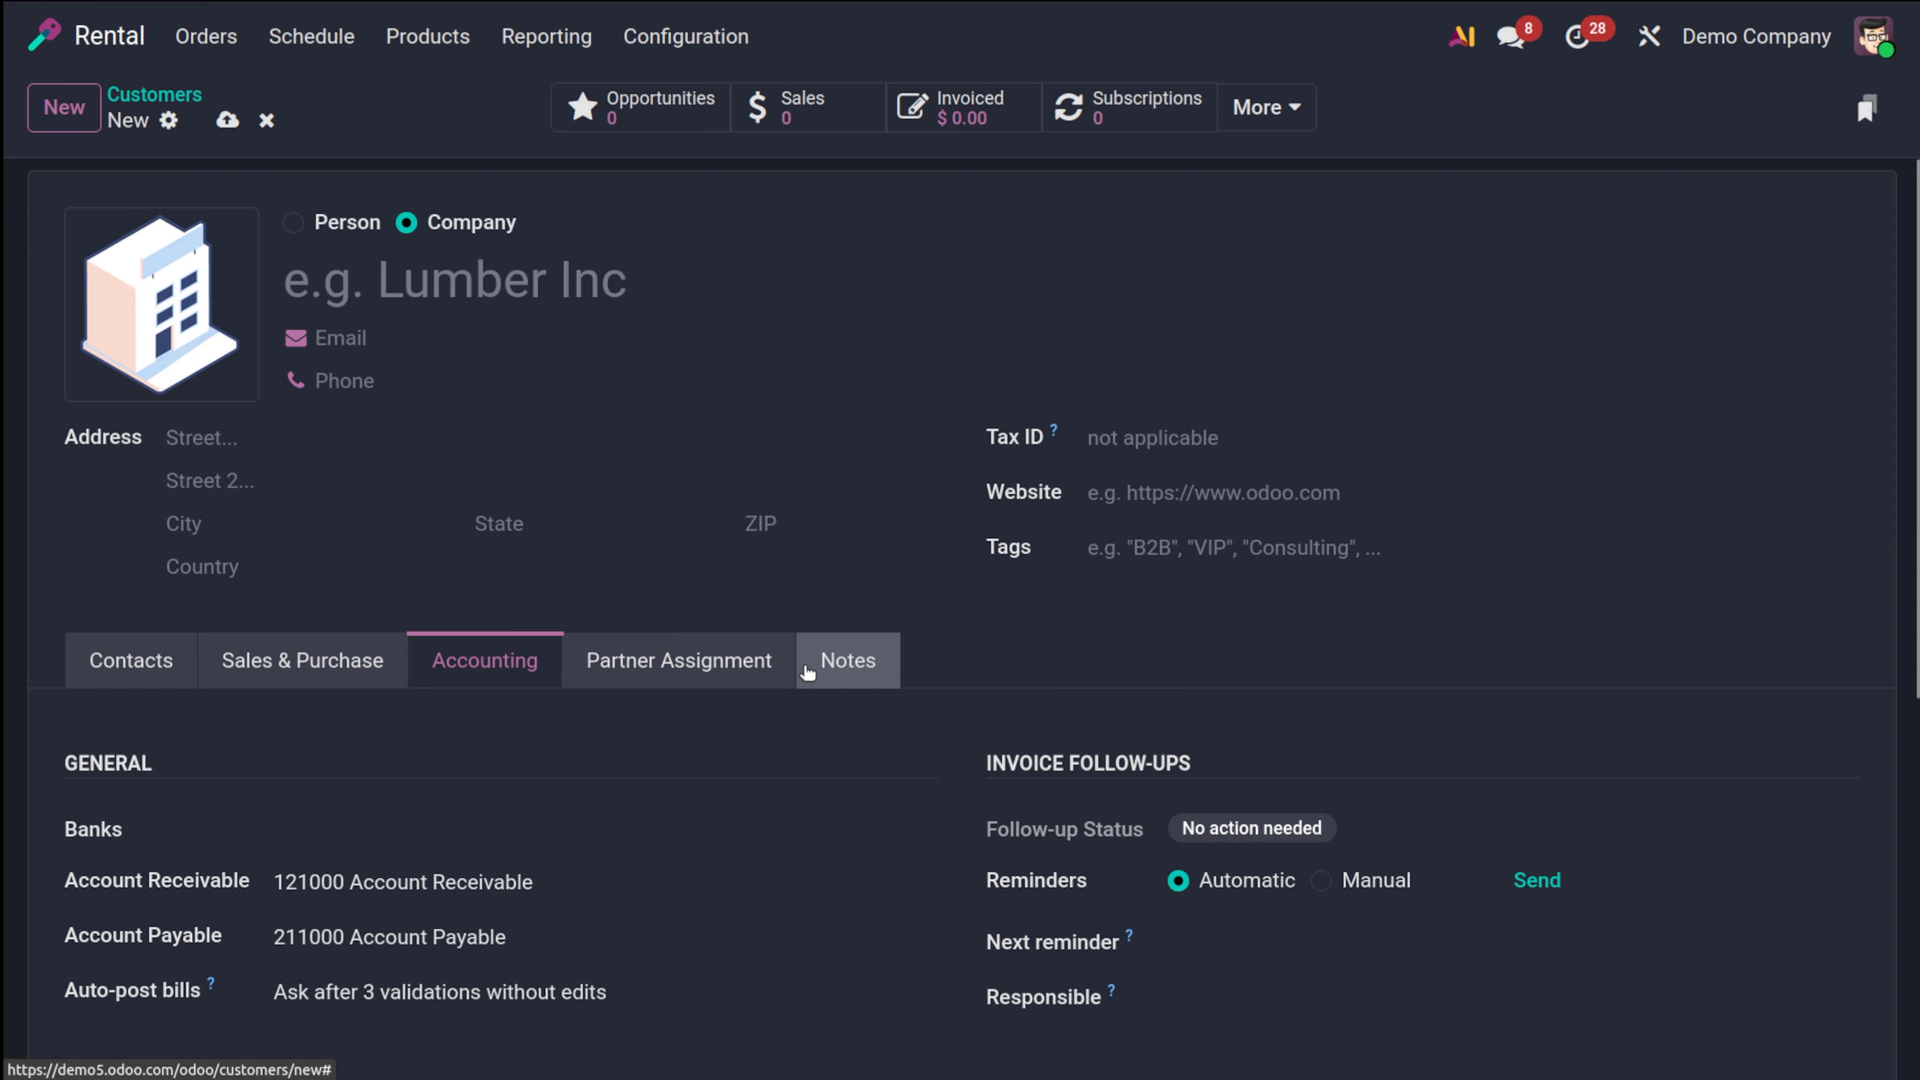
click(722, 669)
click(803, 667)
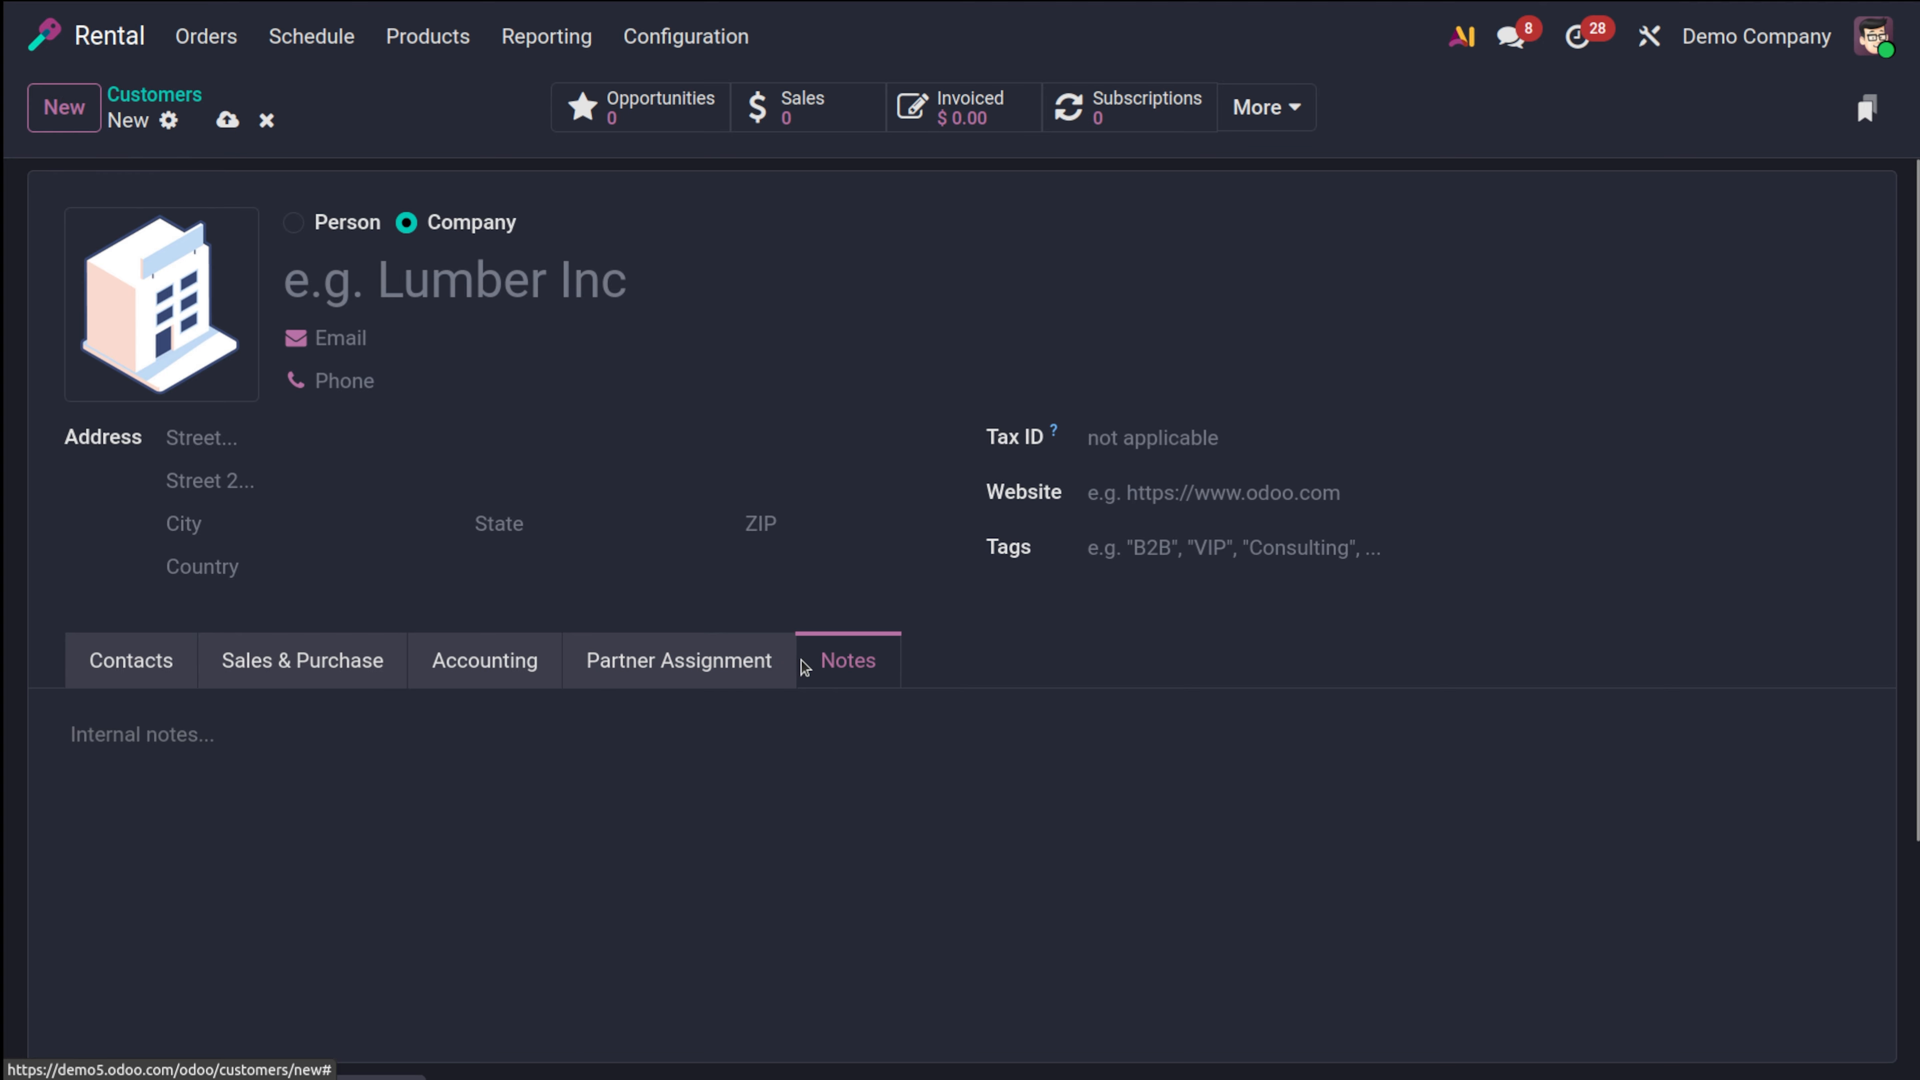
Switch the blank customer form to the Person type to view its fields, and discard the new customer
click(295, 225)
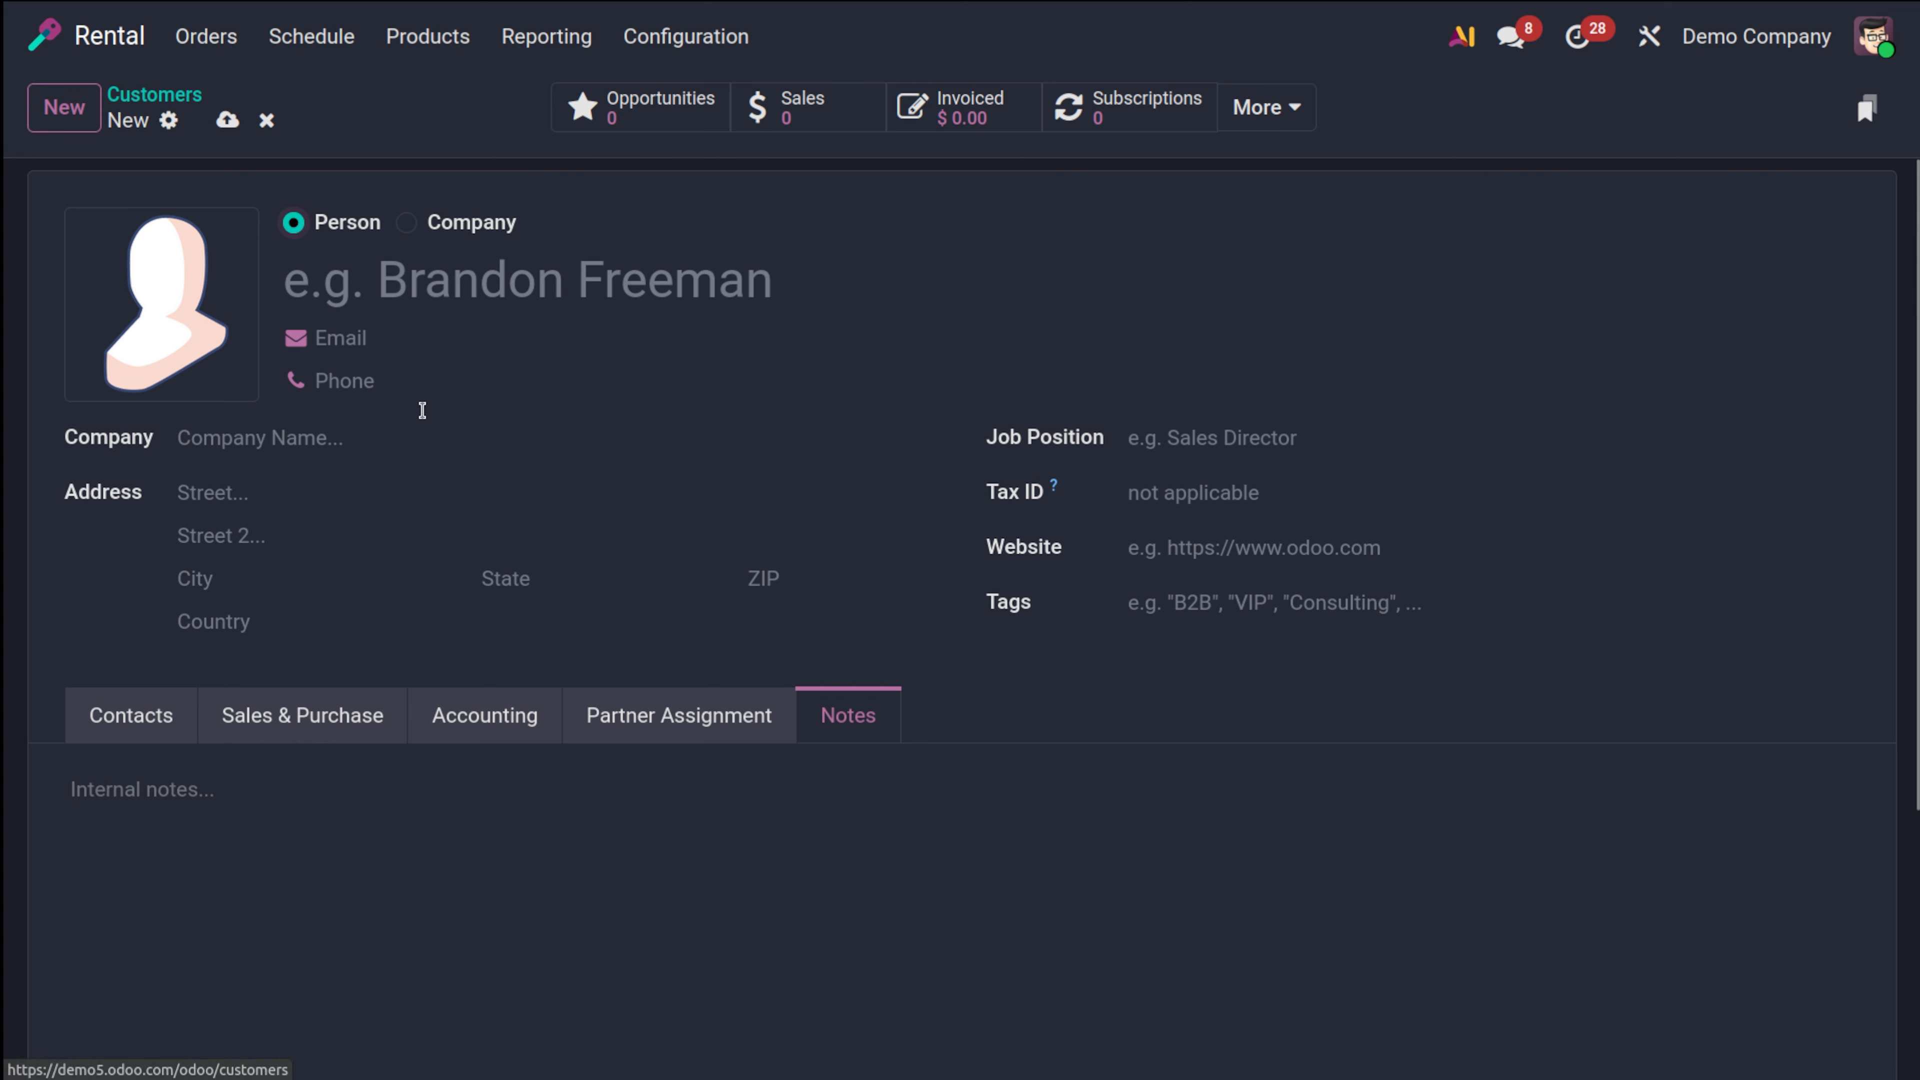
click(242, 38)
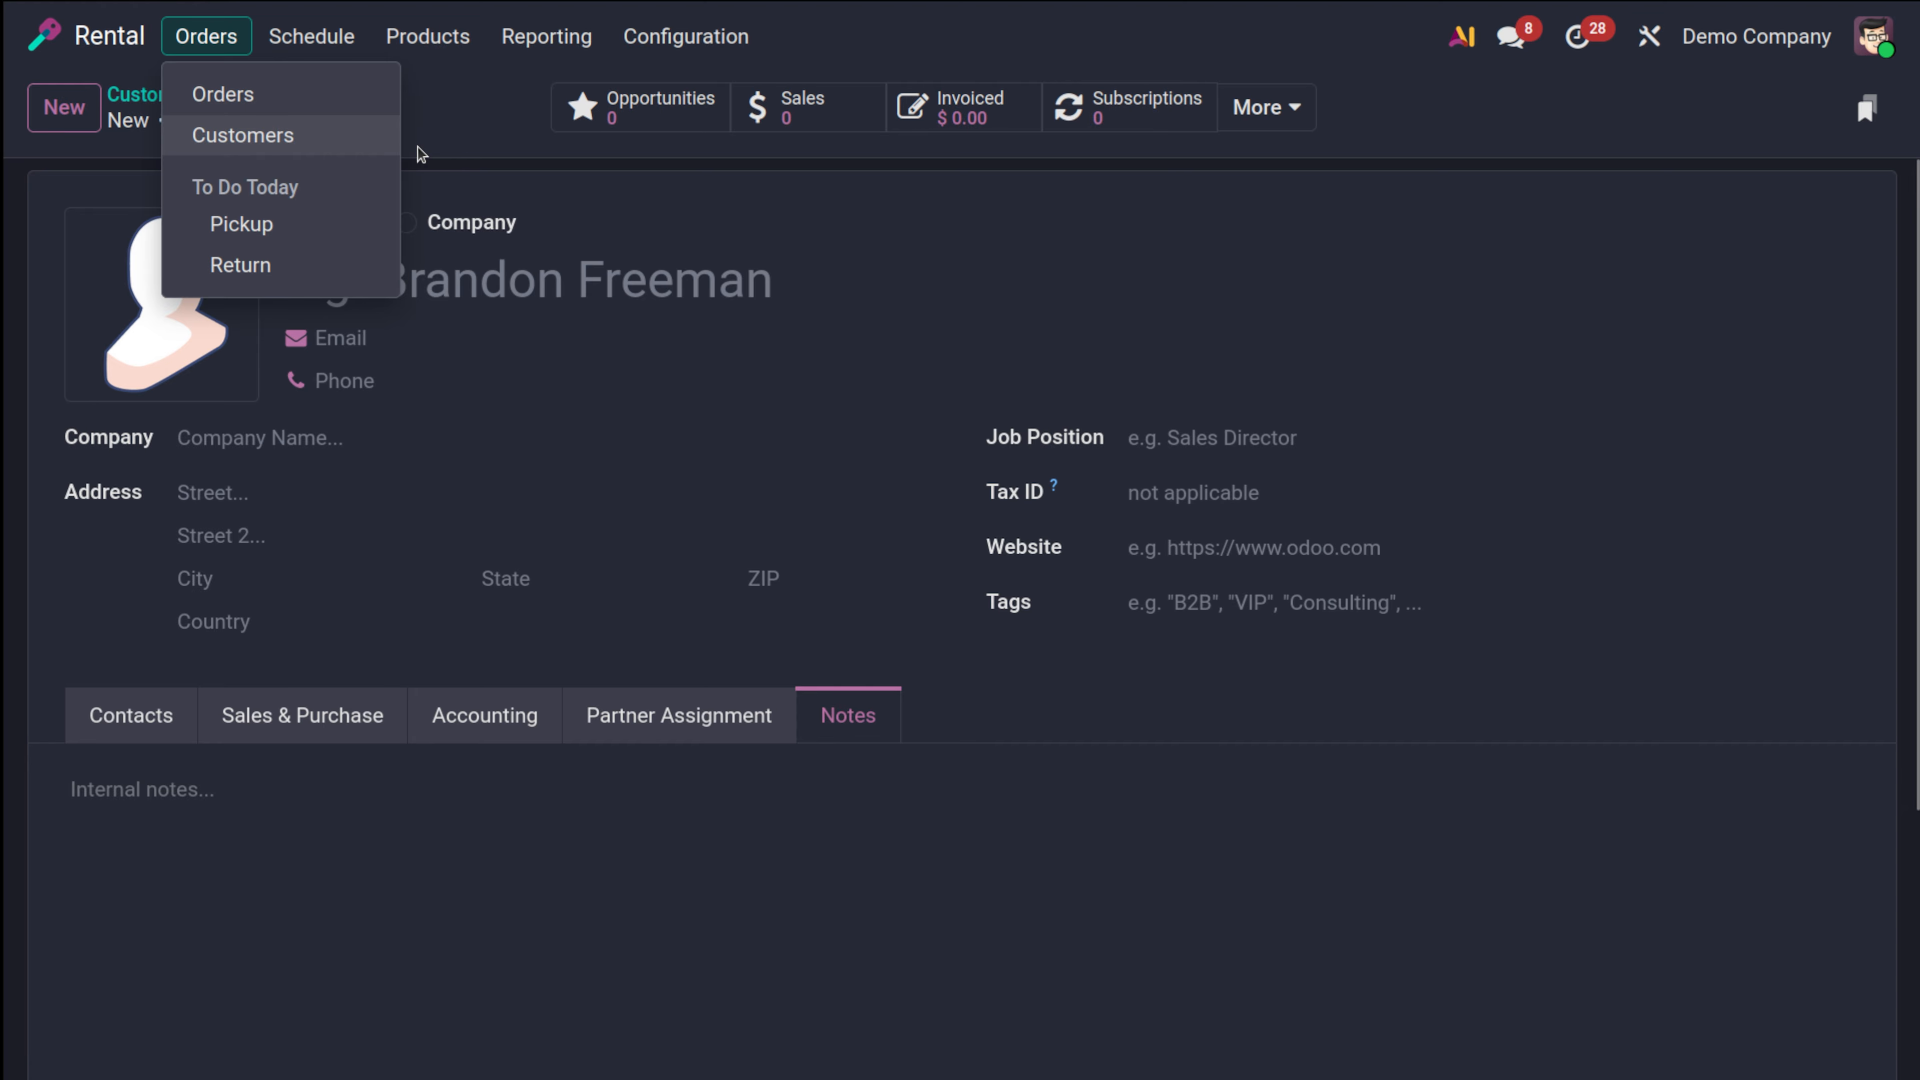
click(421, 155)
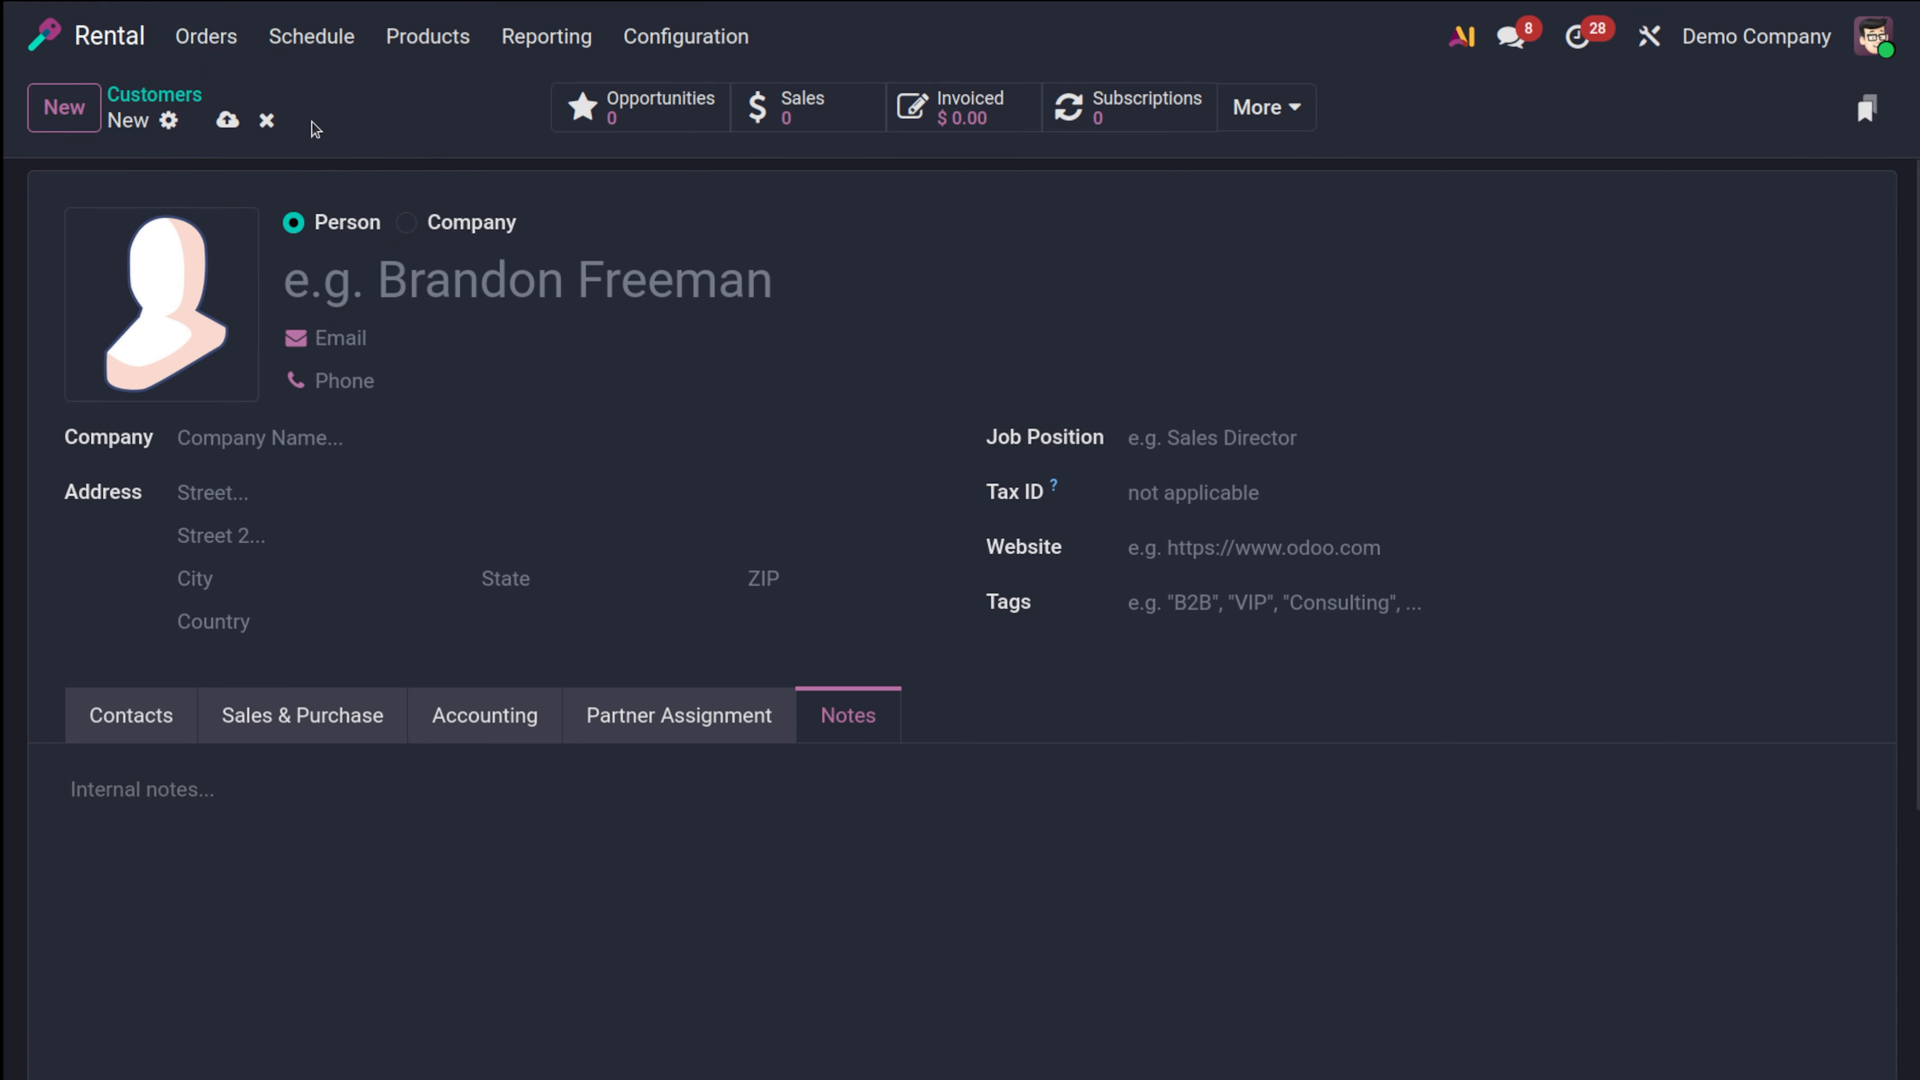
click(264, 120)
Look at the rental orders scheduled for pickup today and those scheduled for return today
click(238, 38)
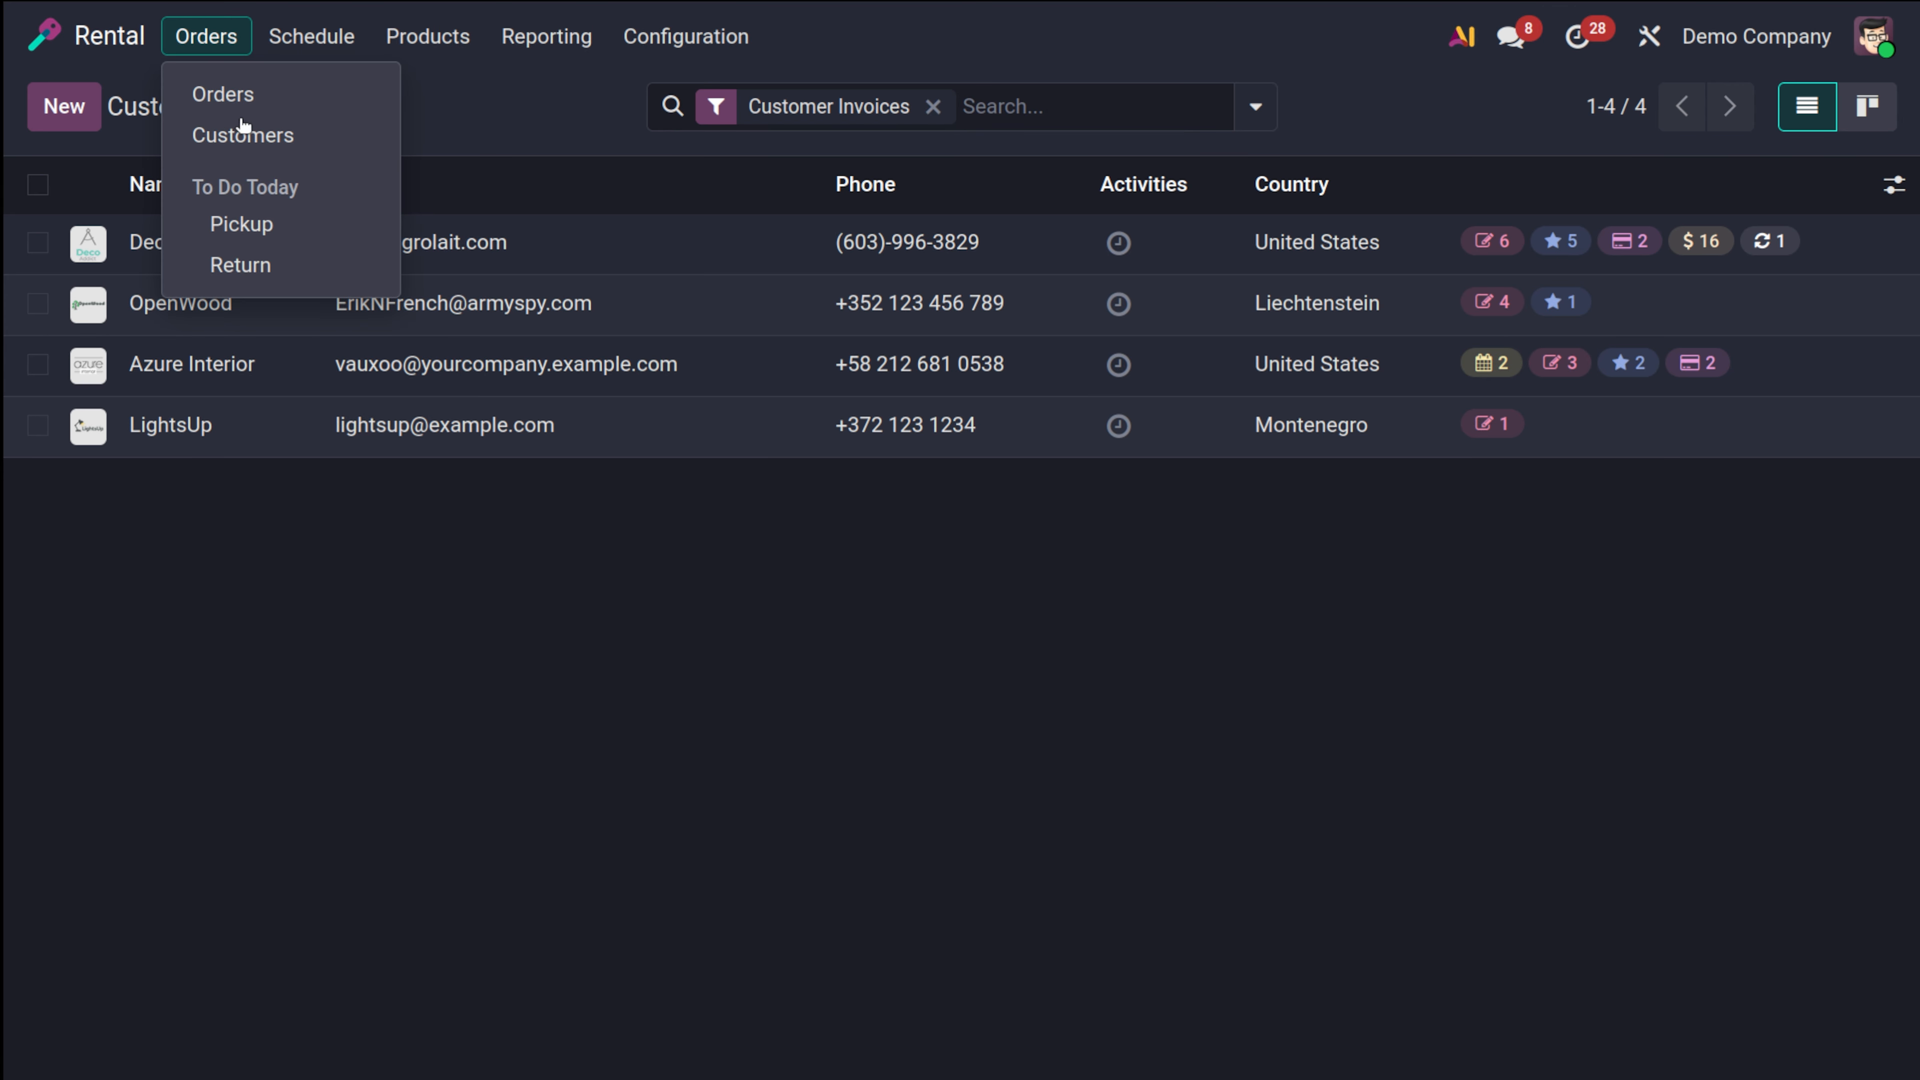
click(306, 221)
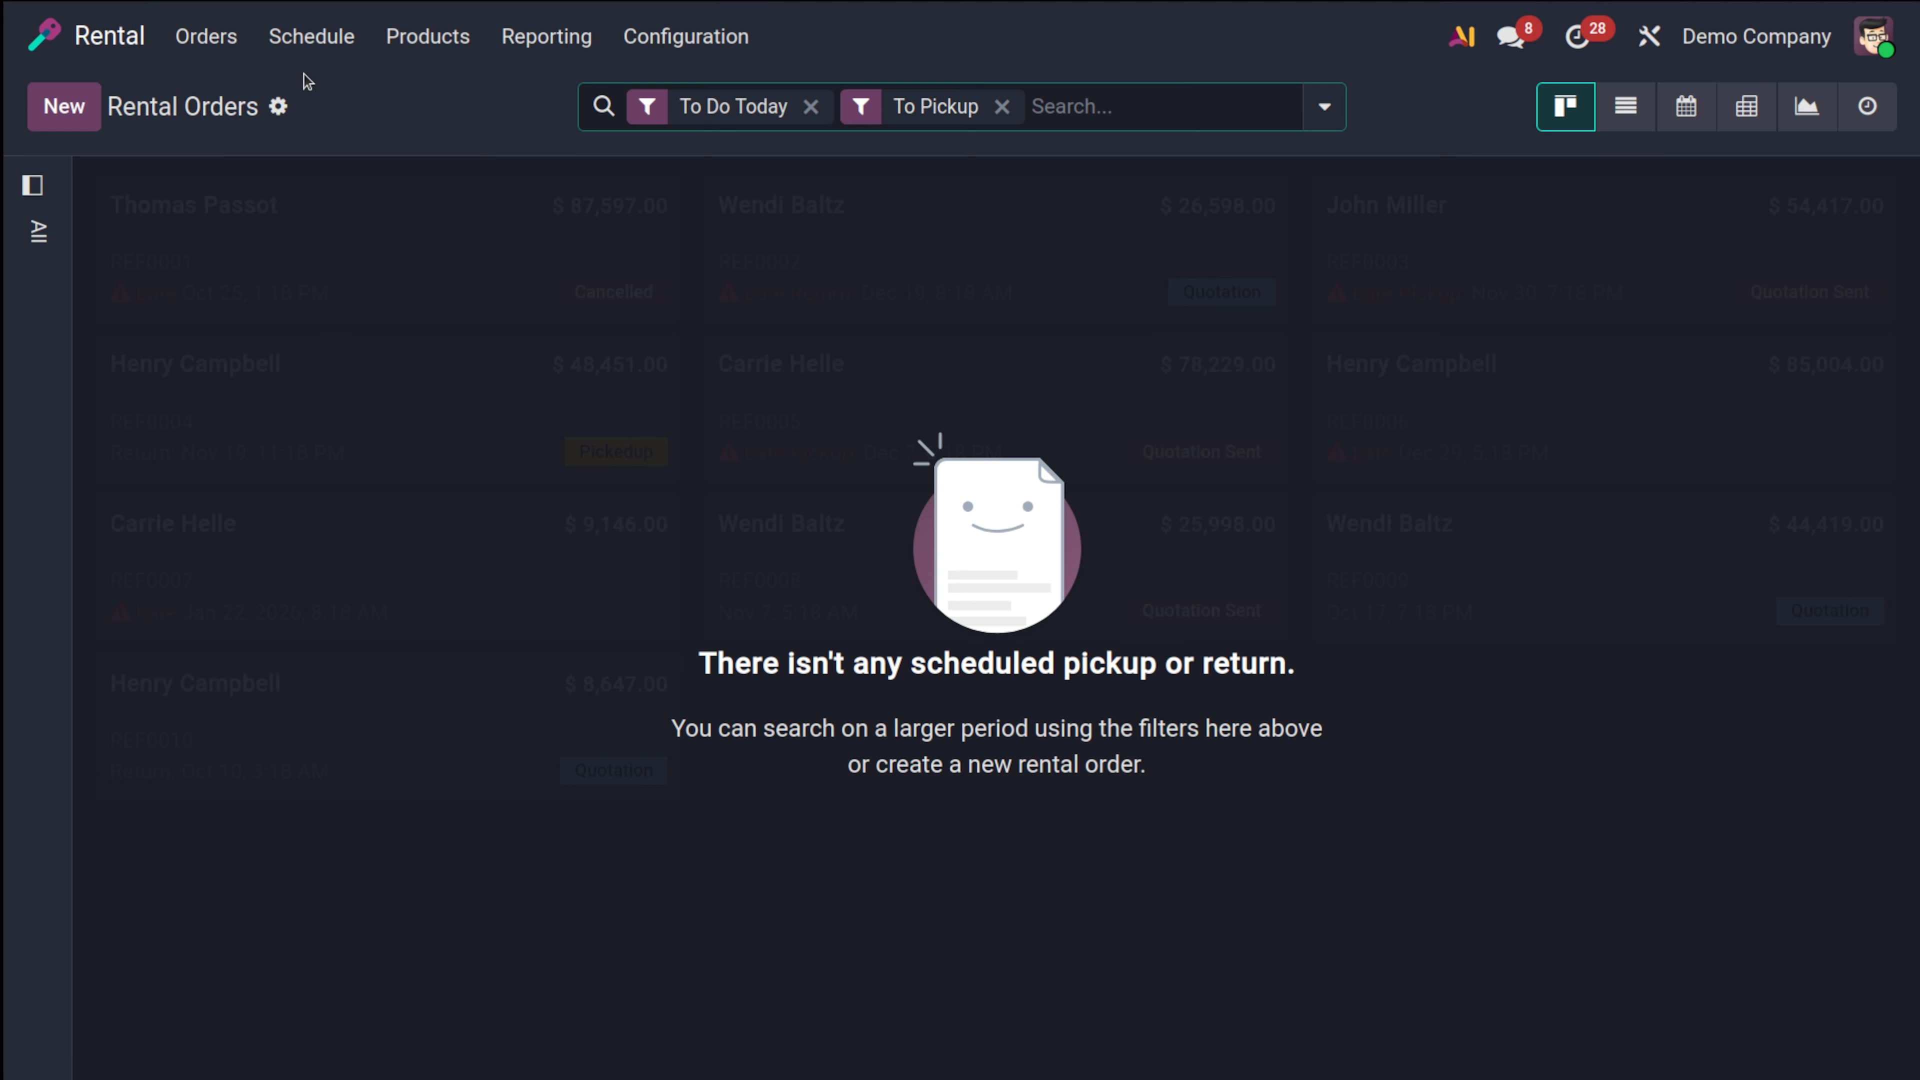
click(187, 34)
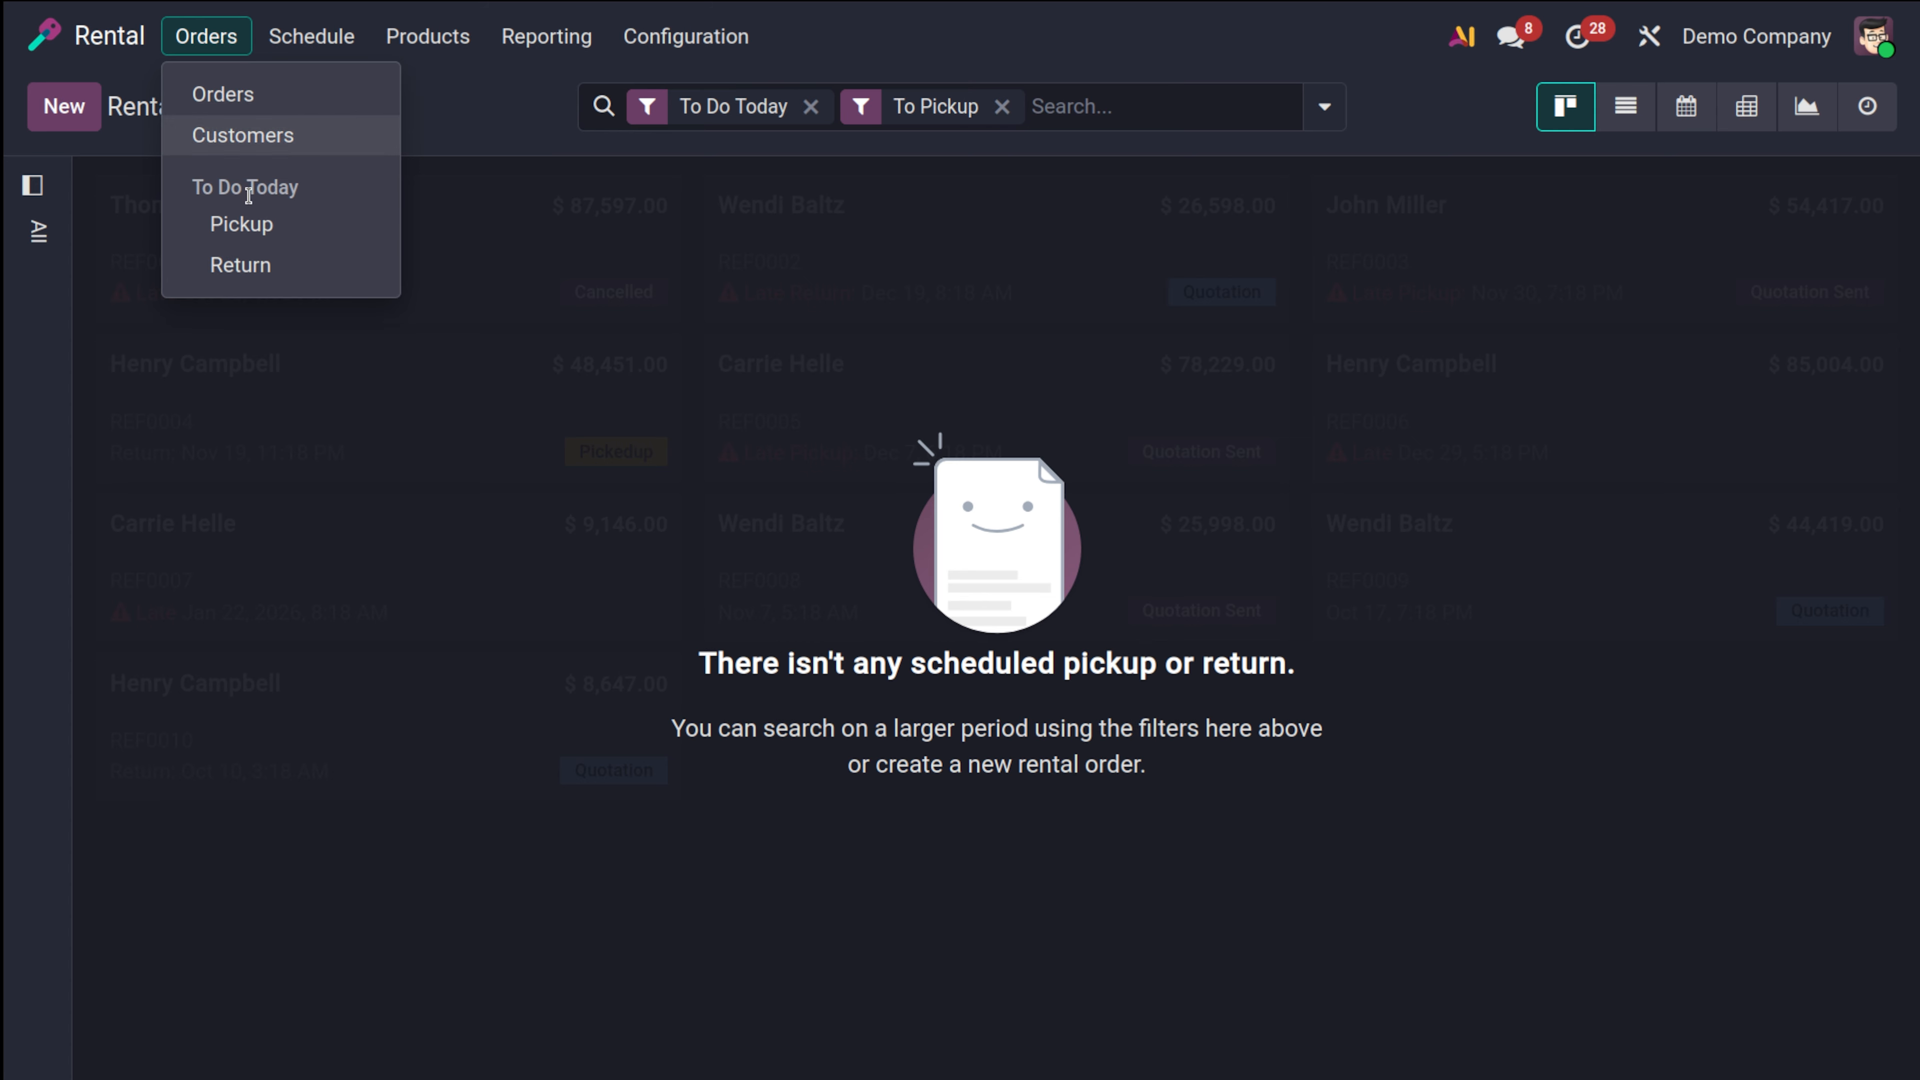
click(266, 268)
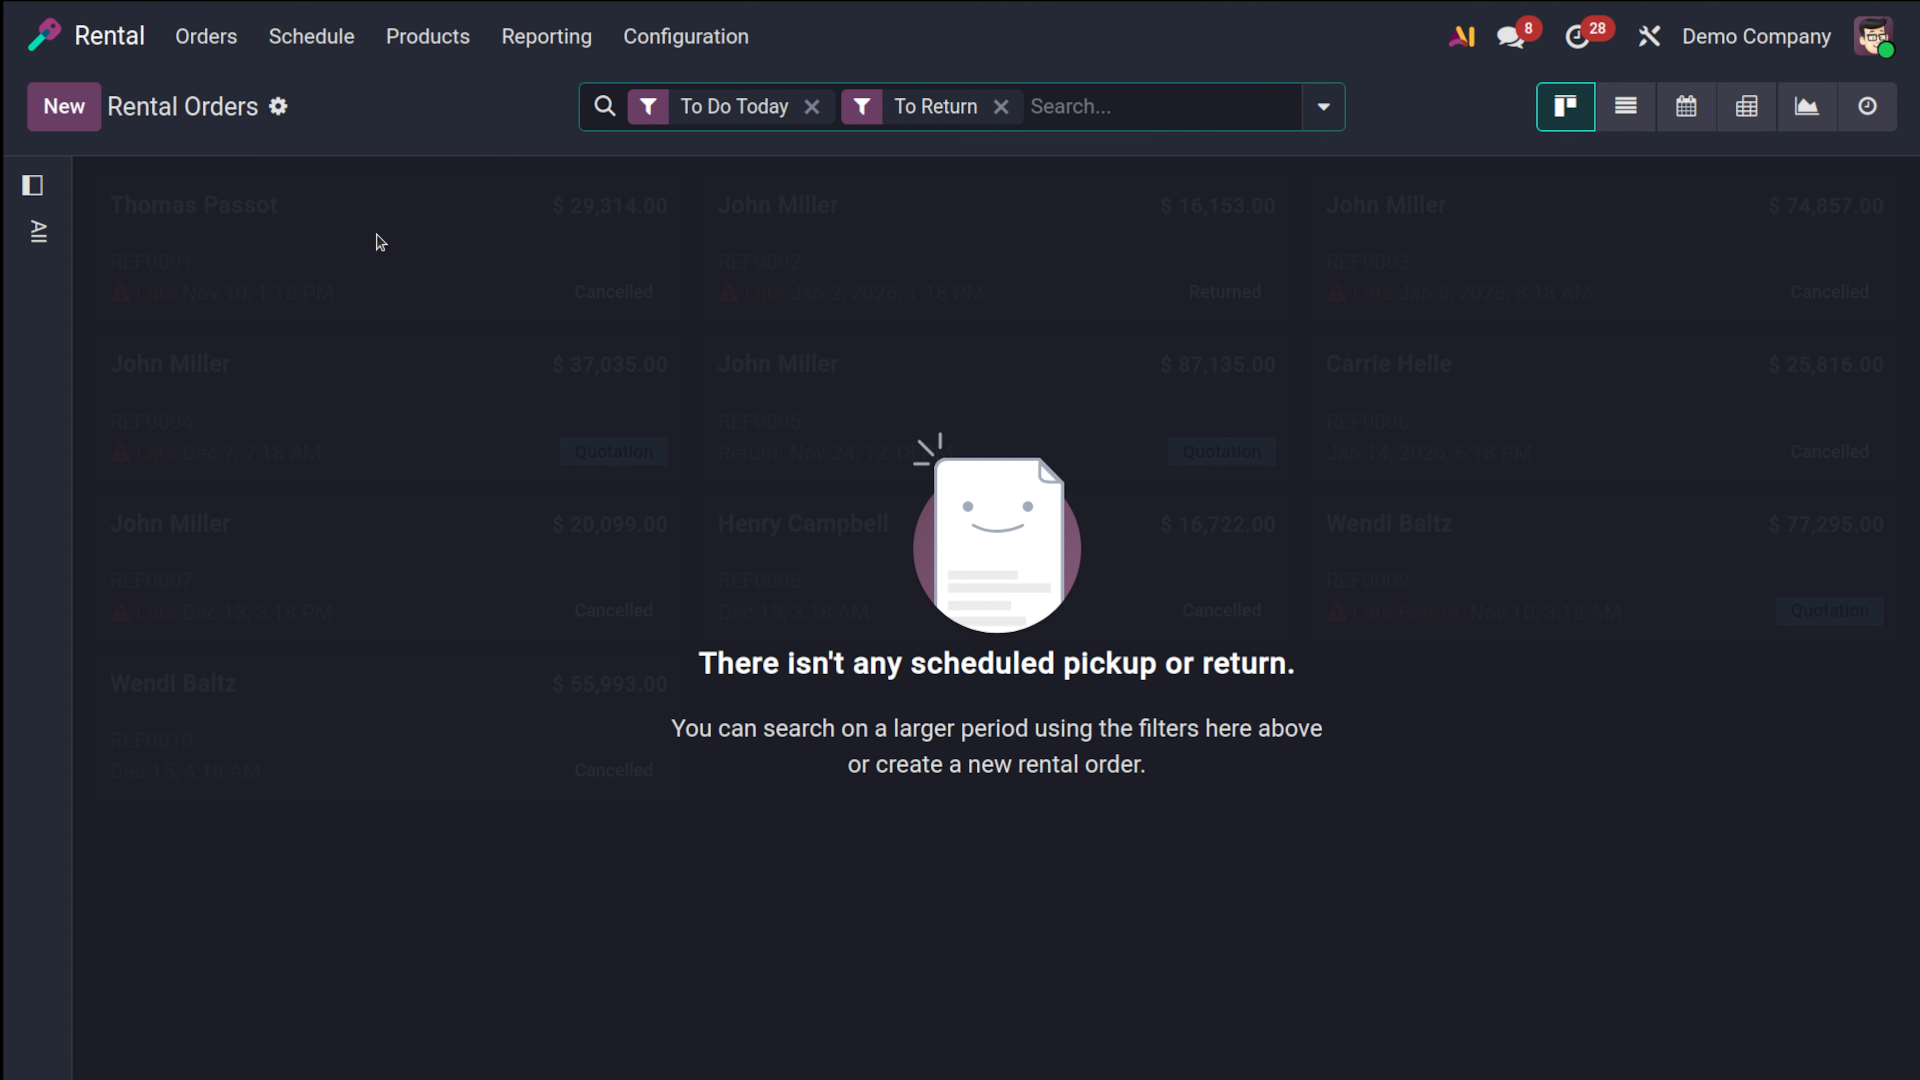
click(226, 50)
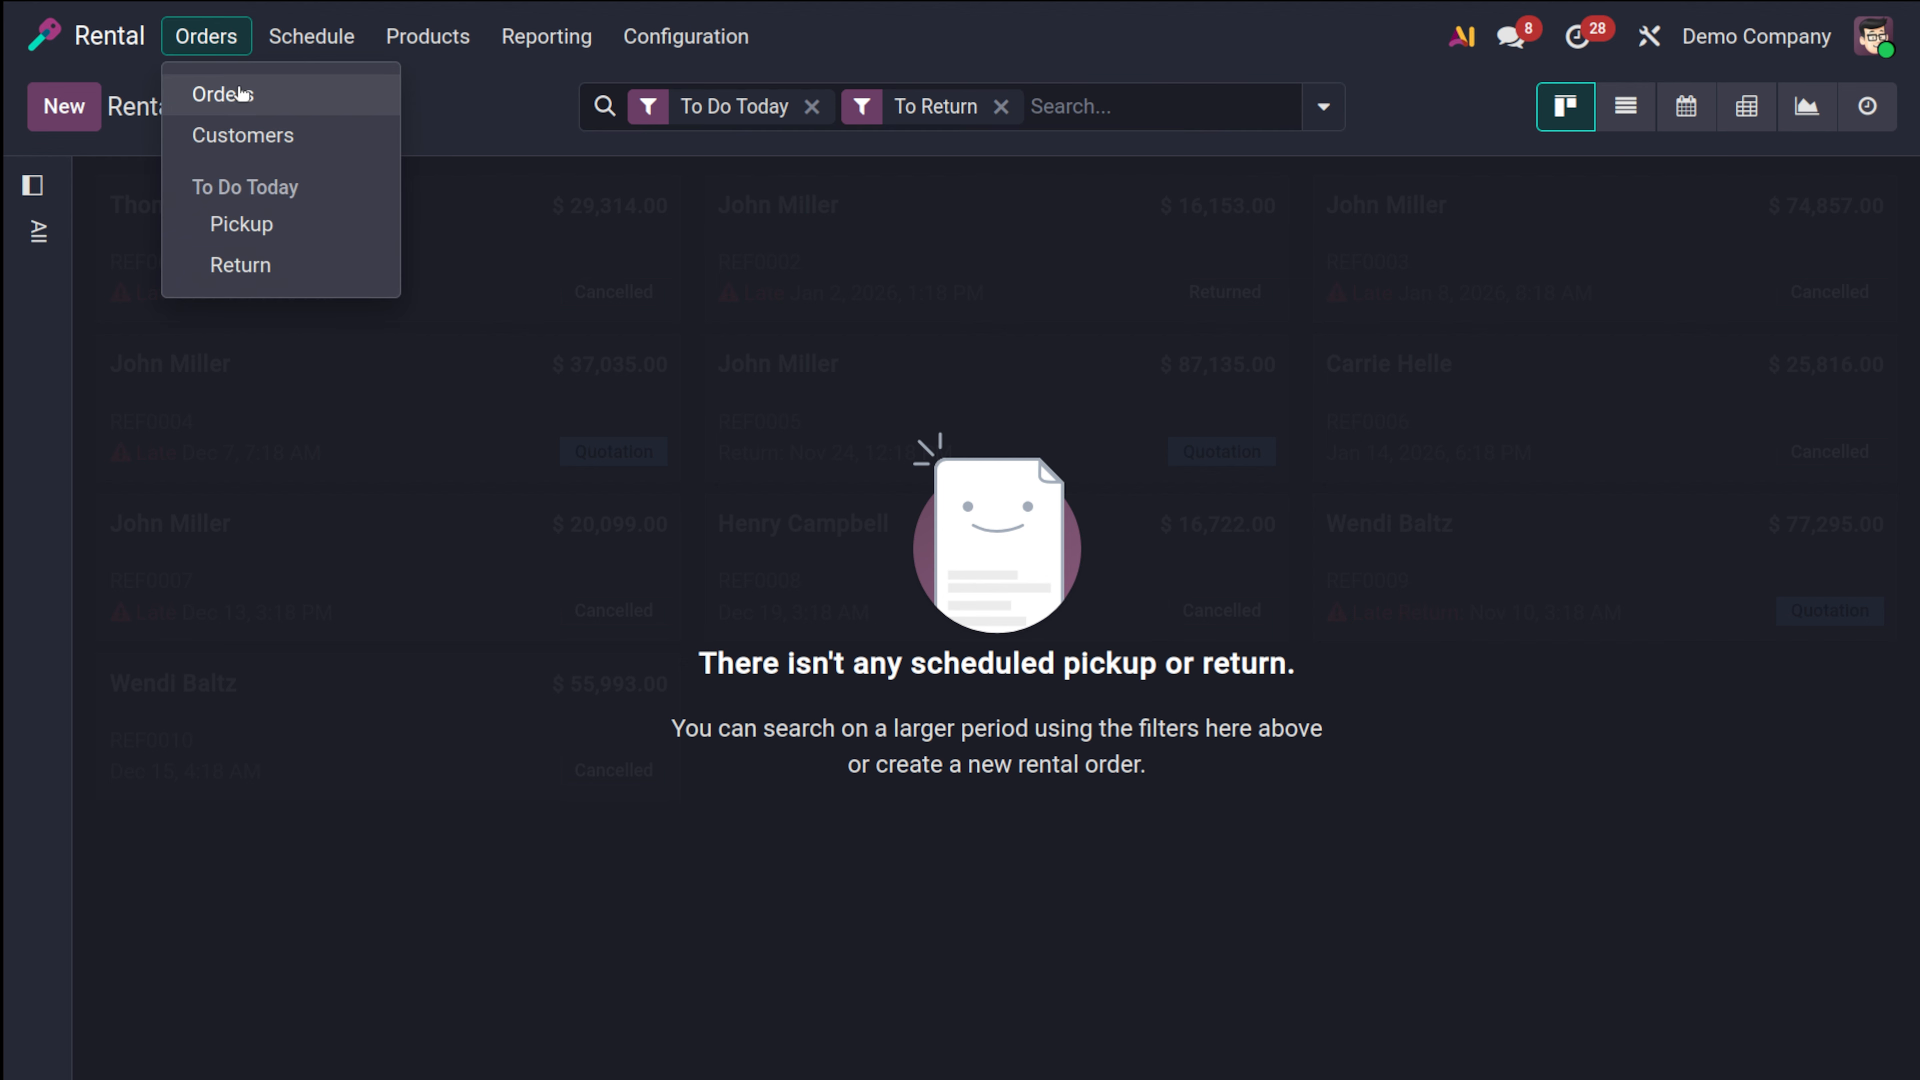
click(447, 135)
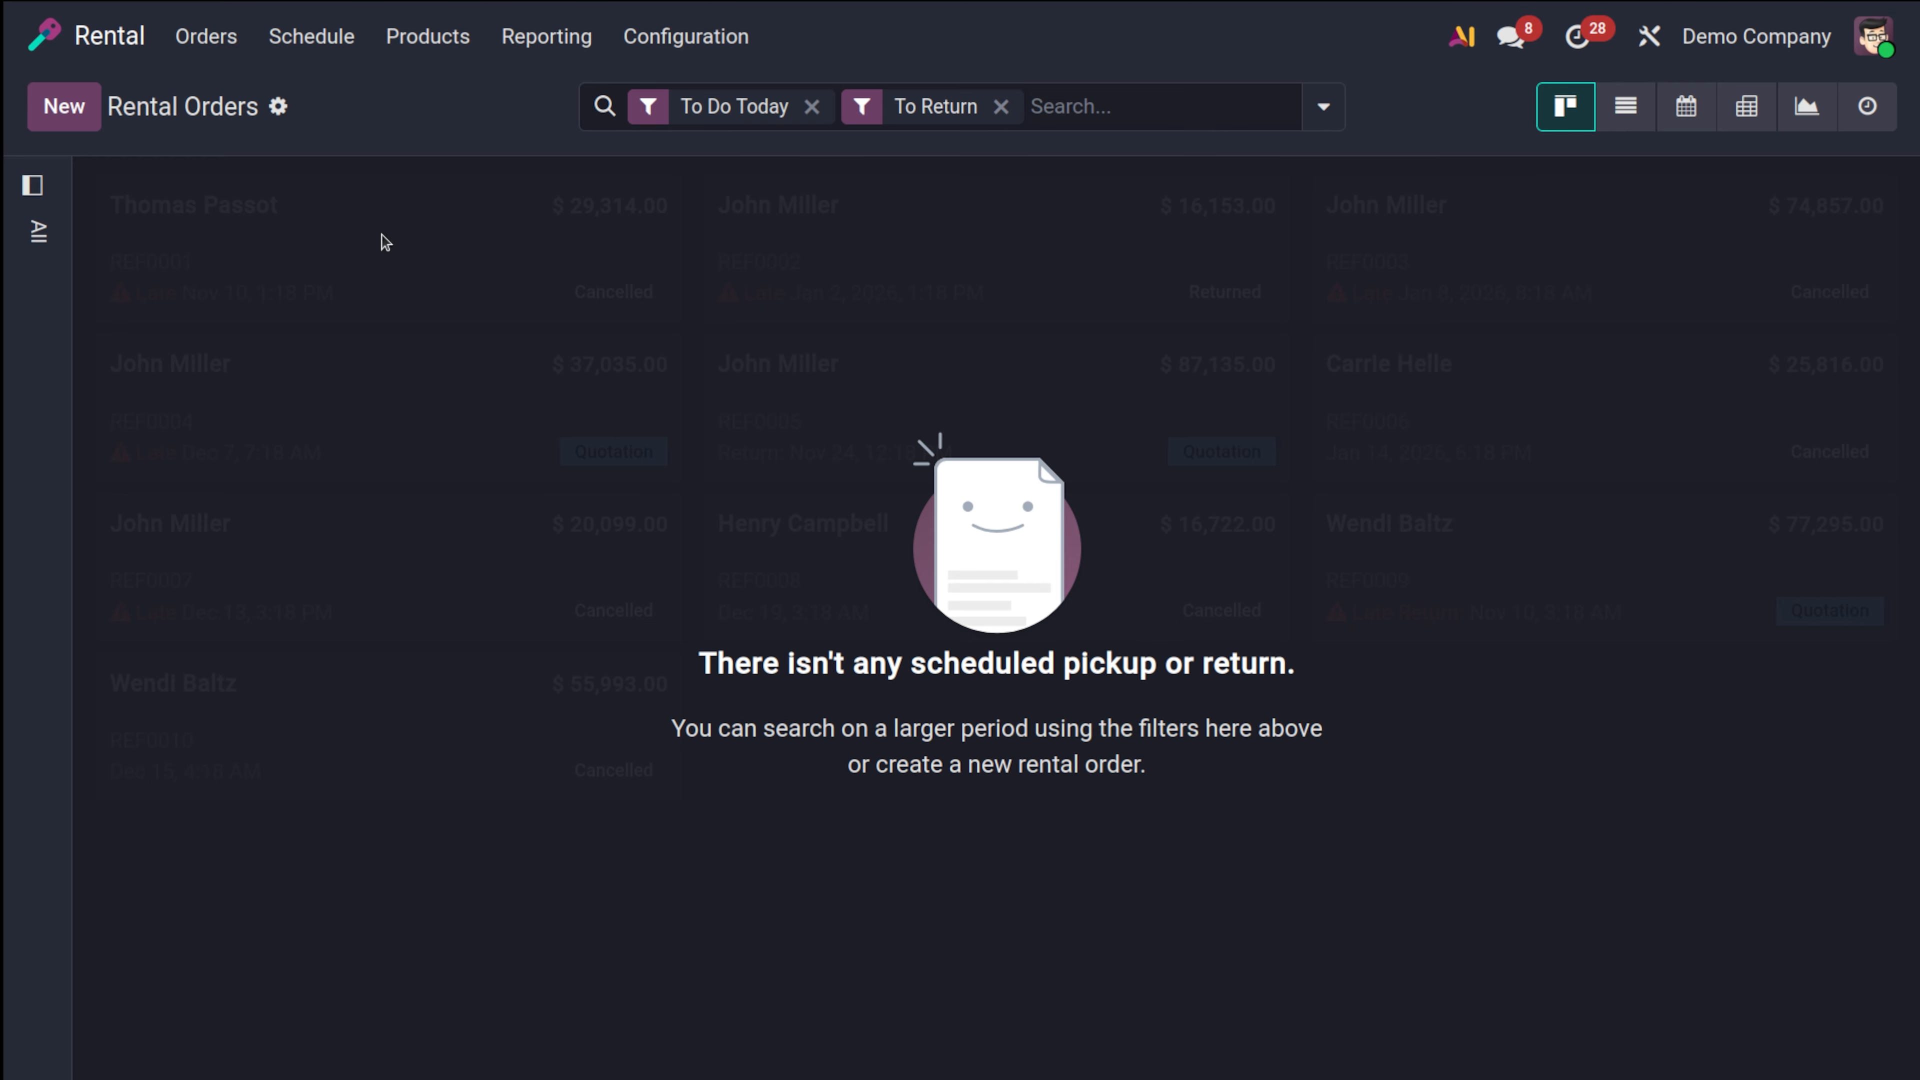
Start a new rental order for OpenWood and add one Meeting Room without the optional projector
click(70, 102)
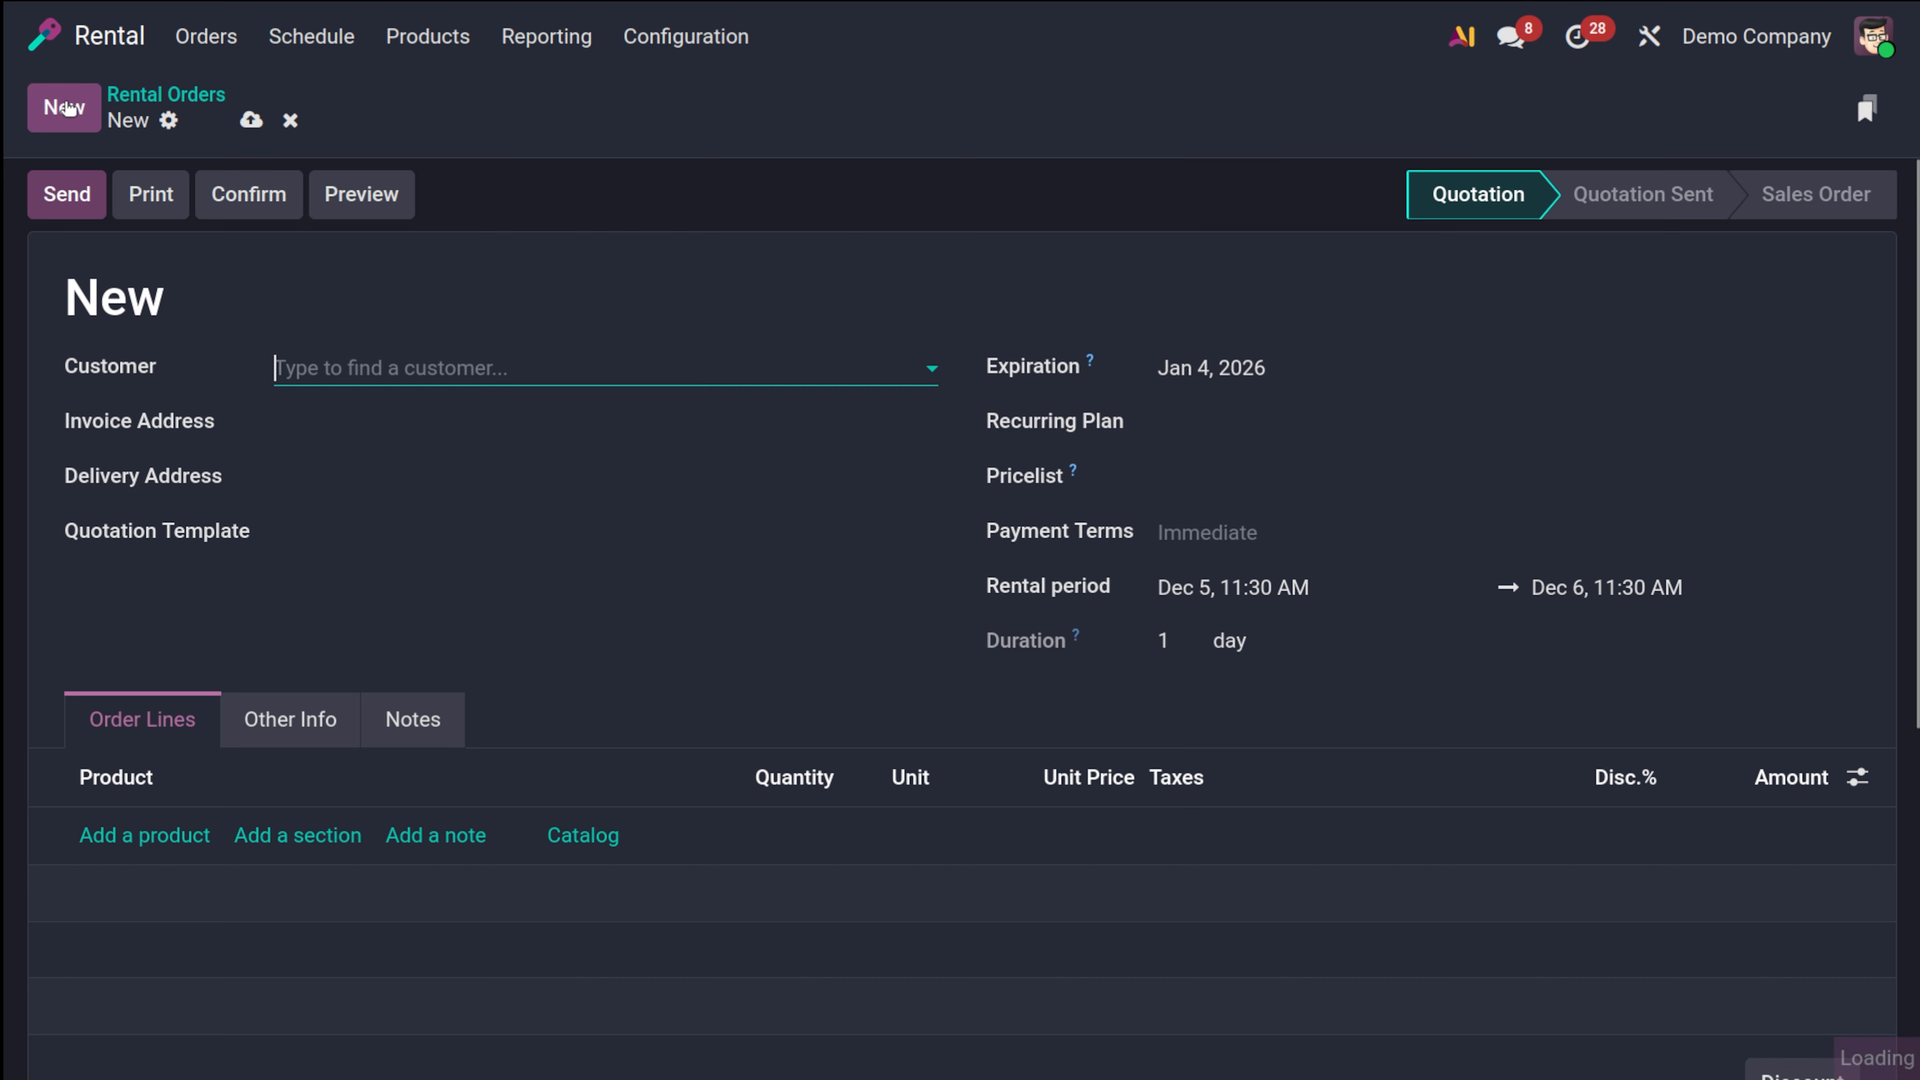
click(422, 365)
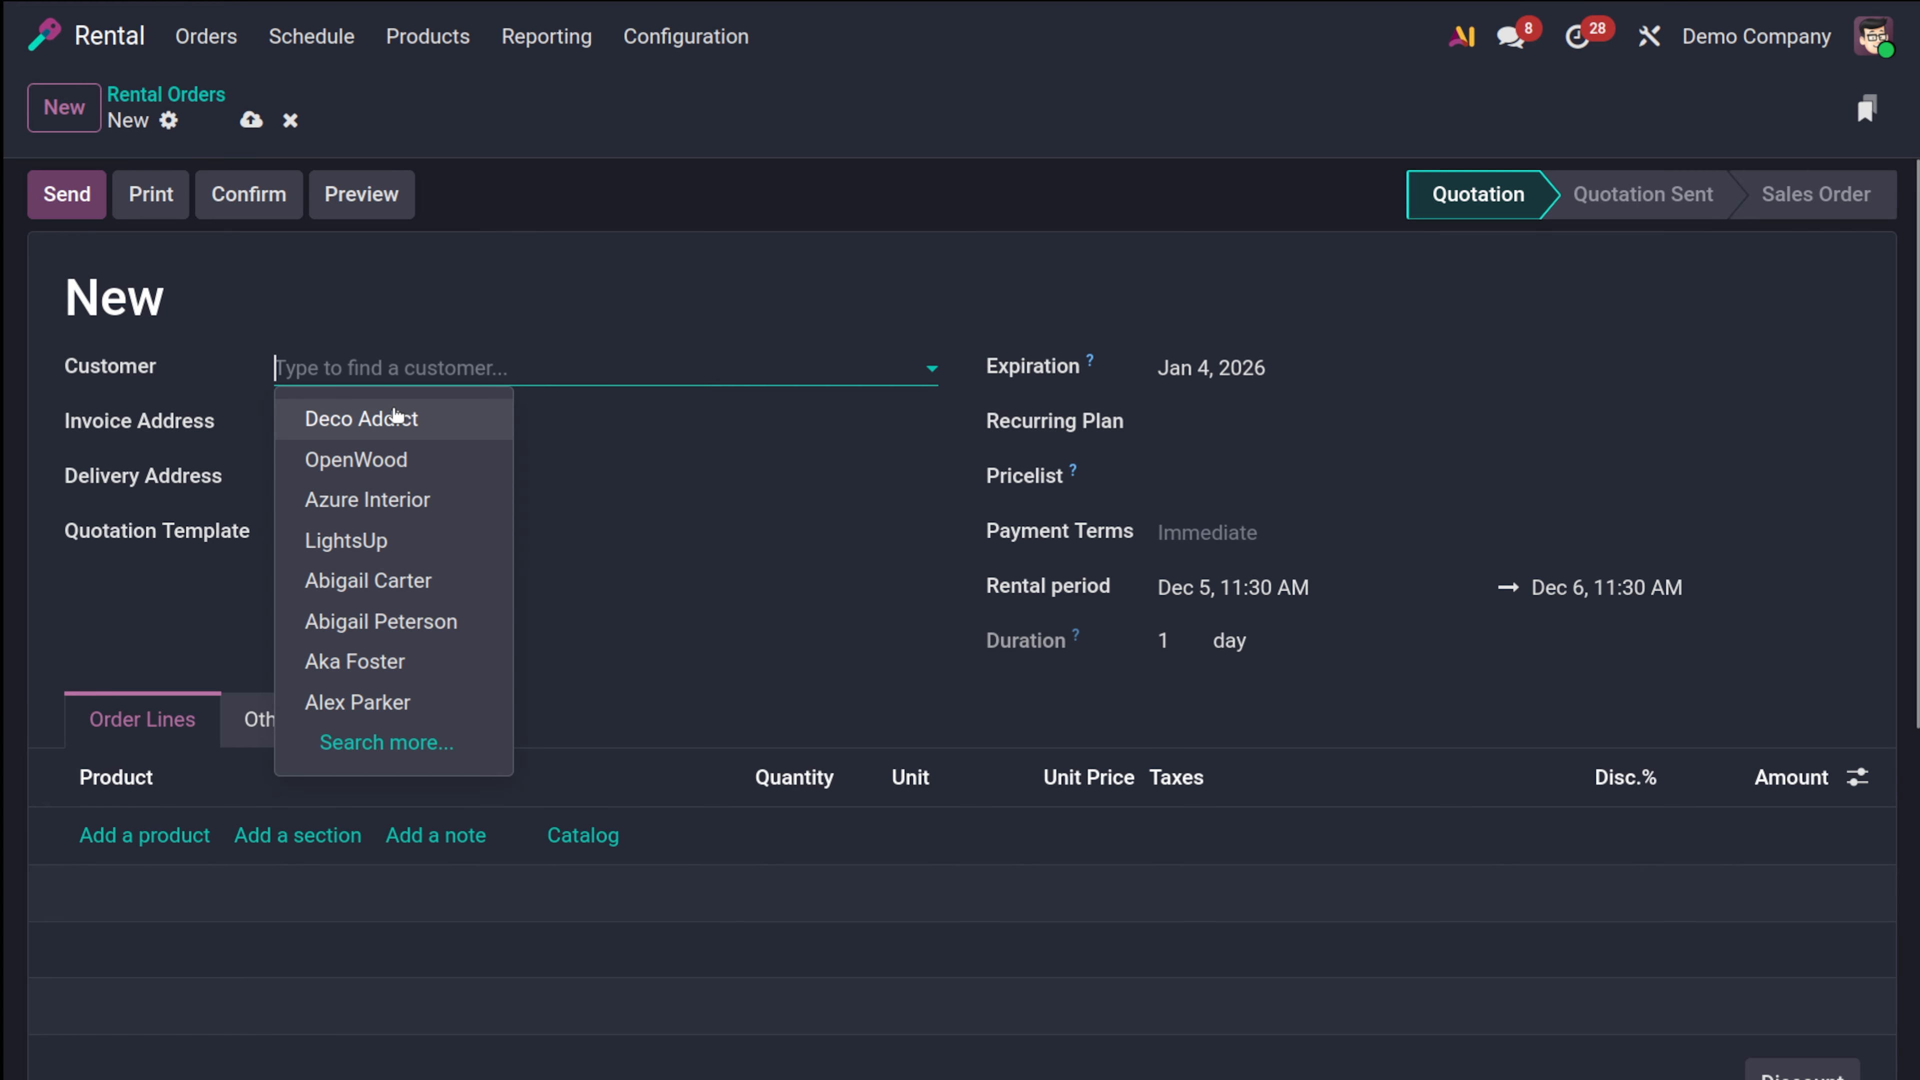
click(383, 461)
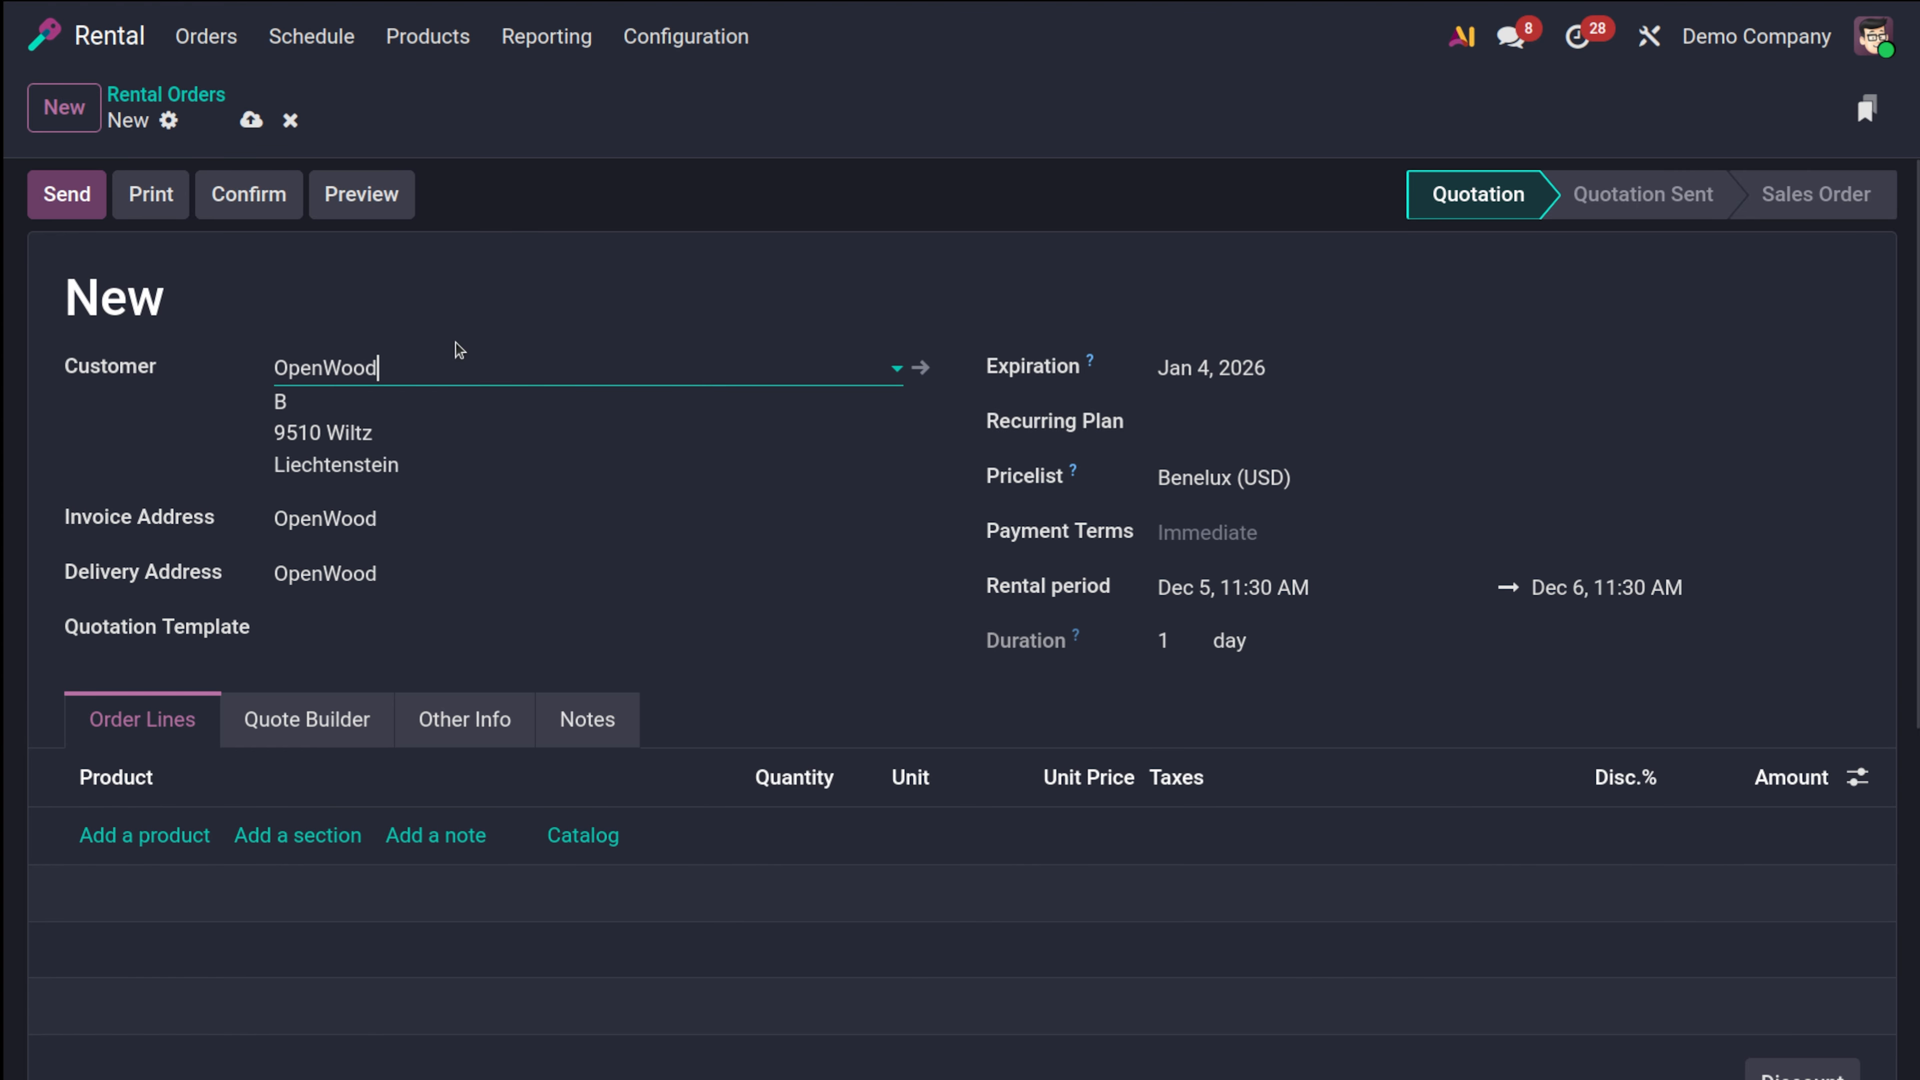
click(129, 841)
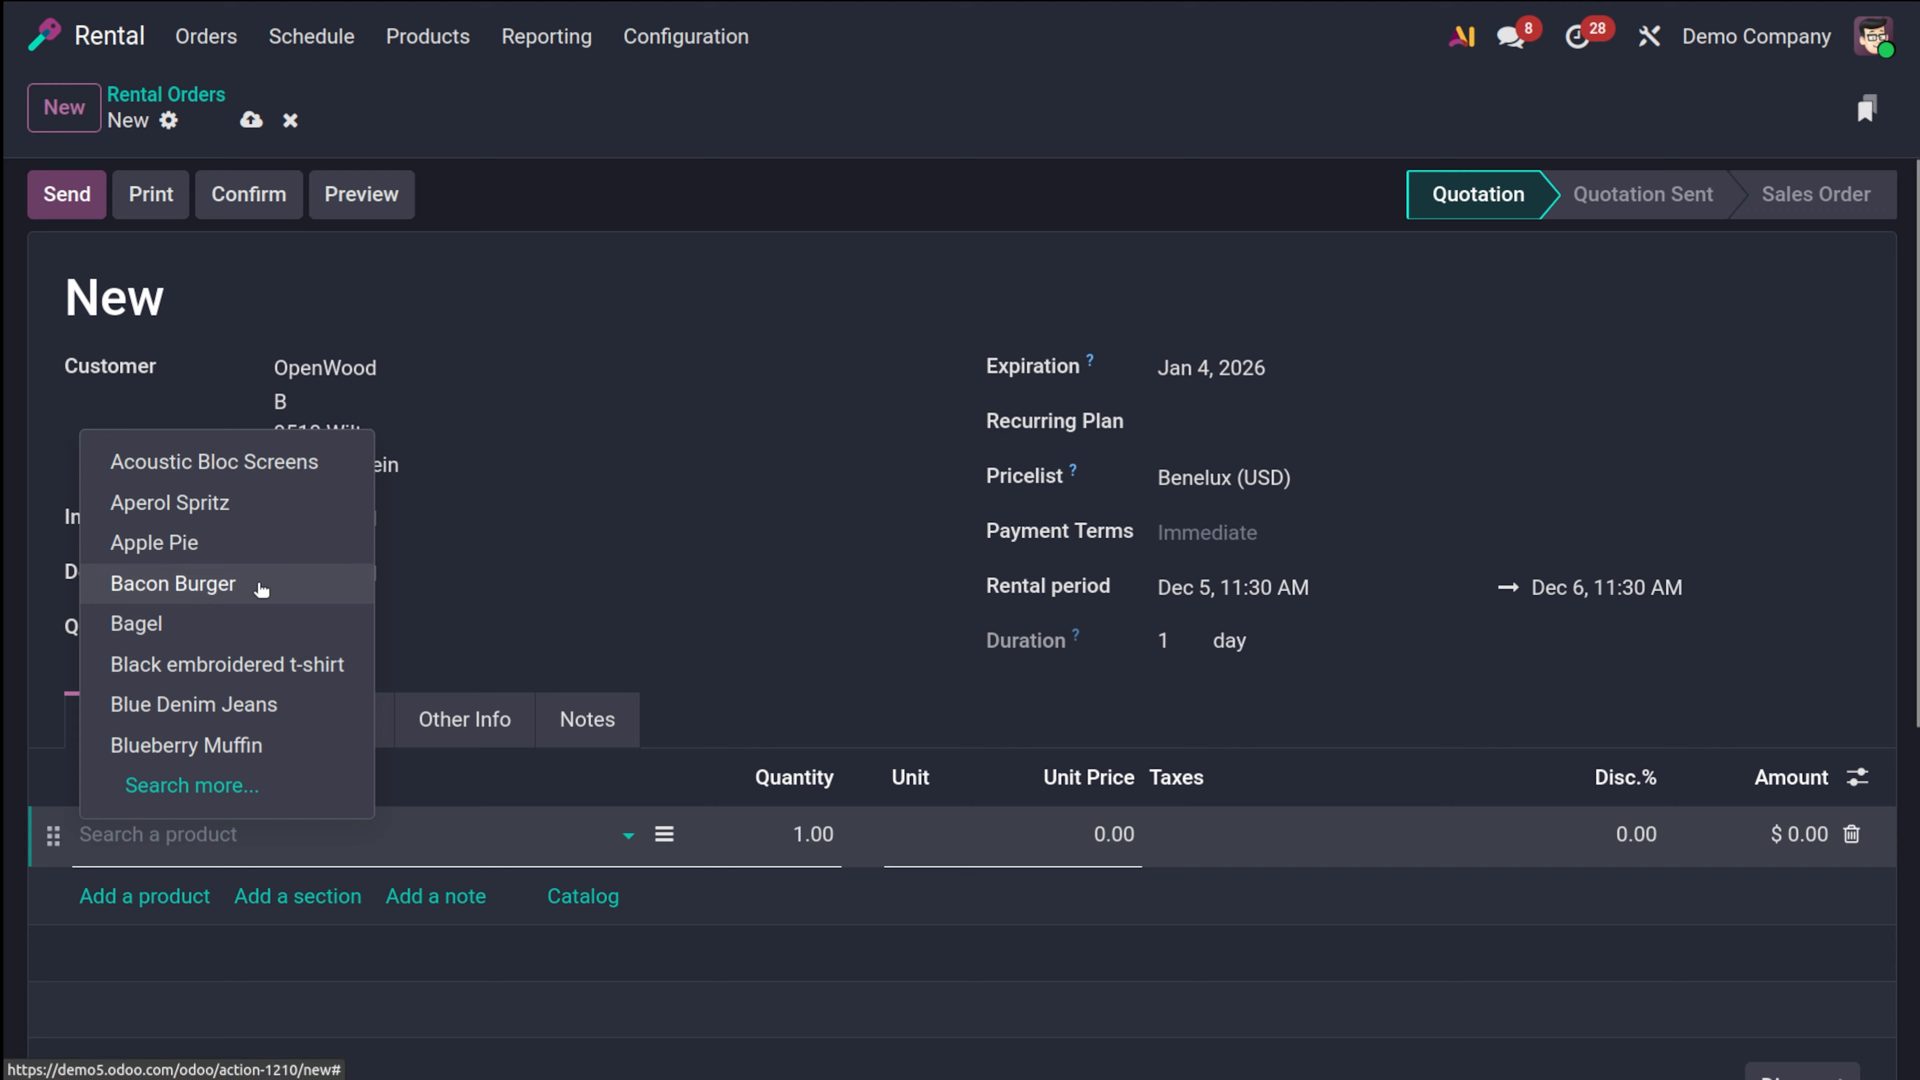
text(mee)
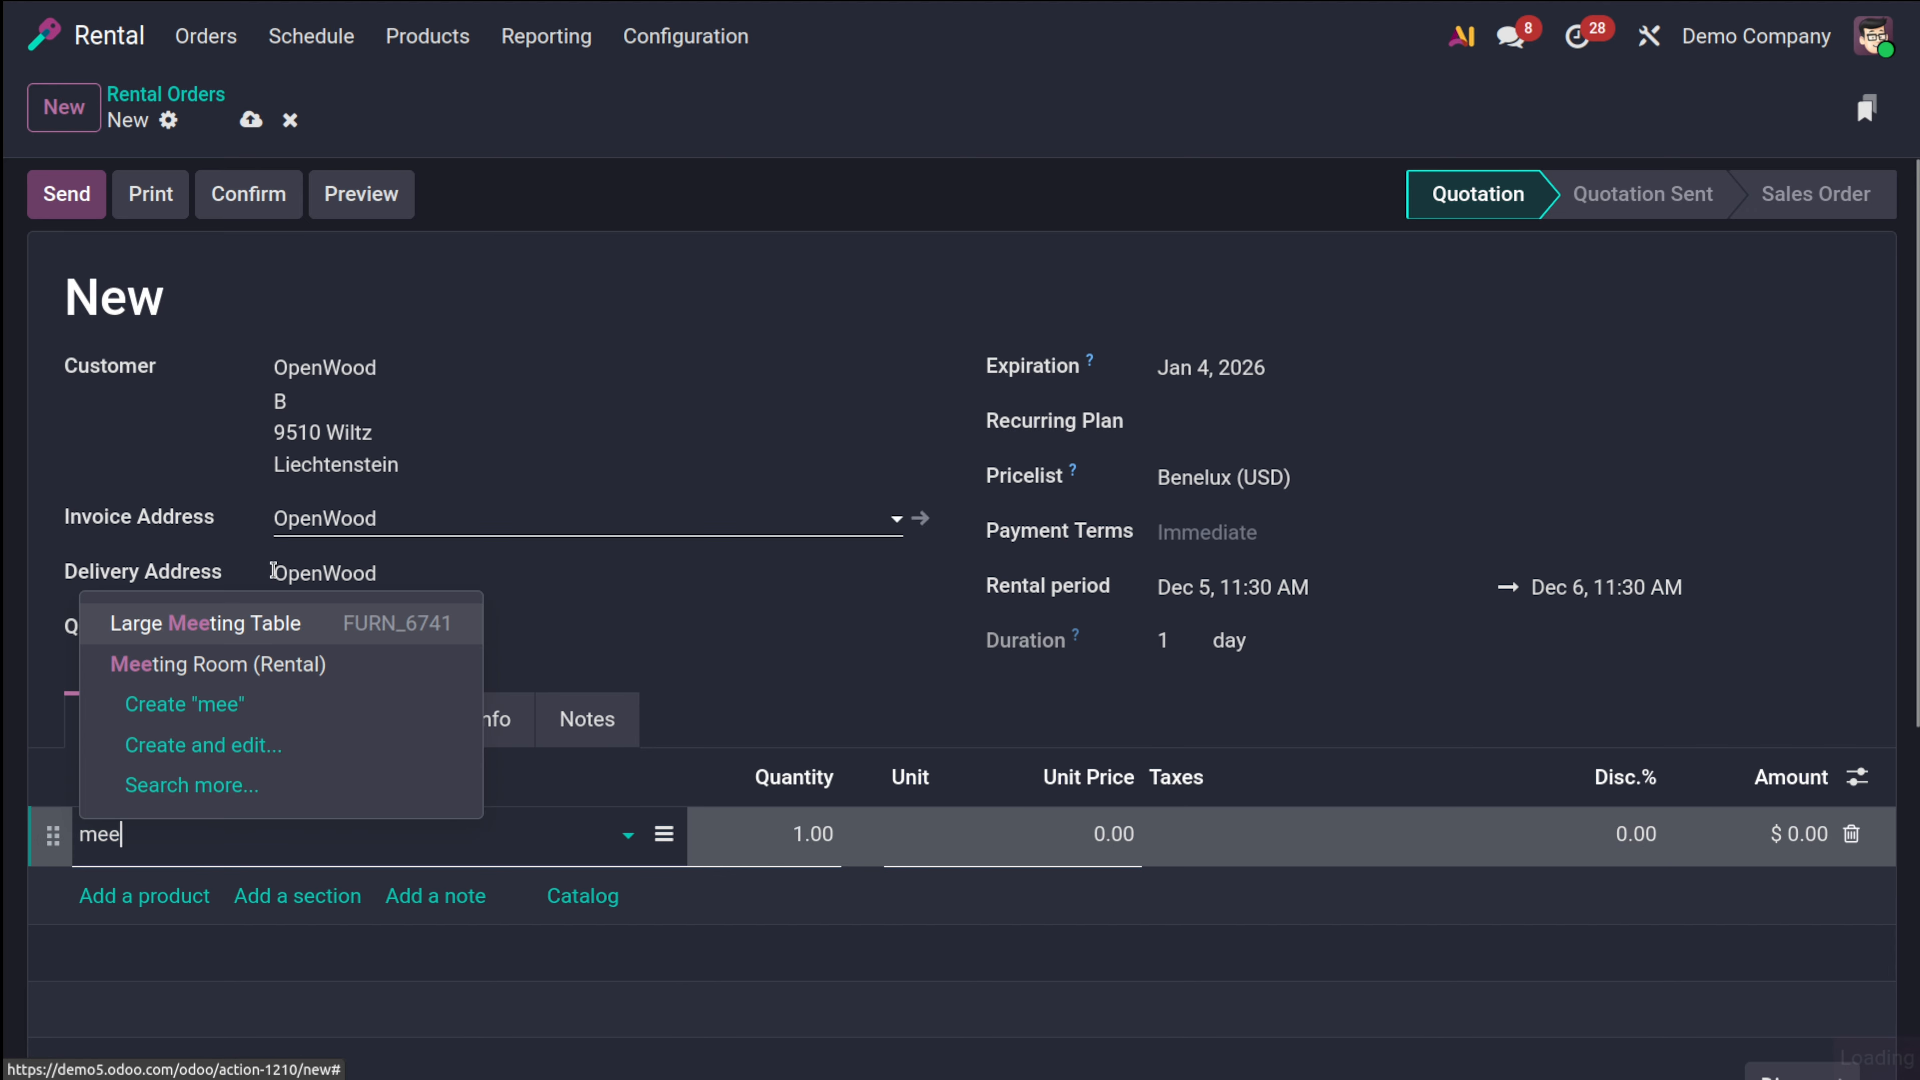
click(240, 666)
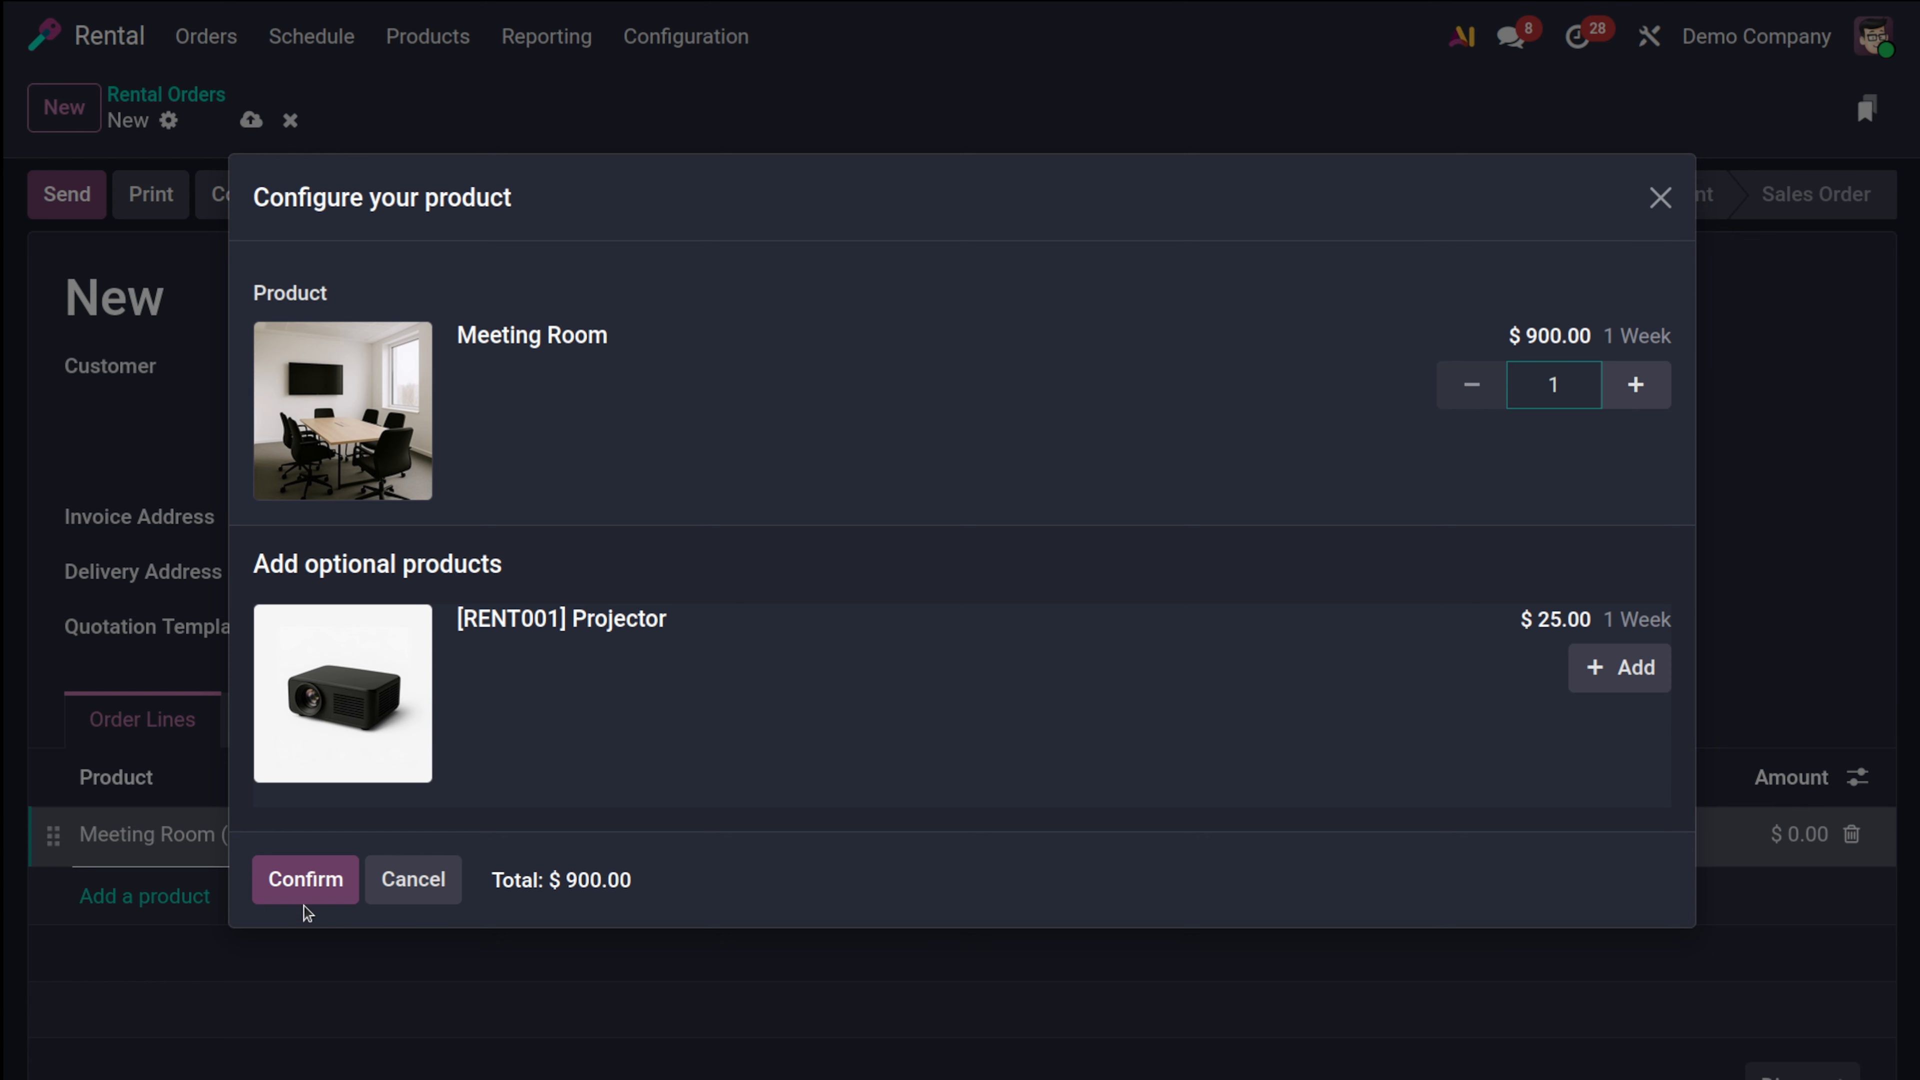
click(320, 877)
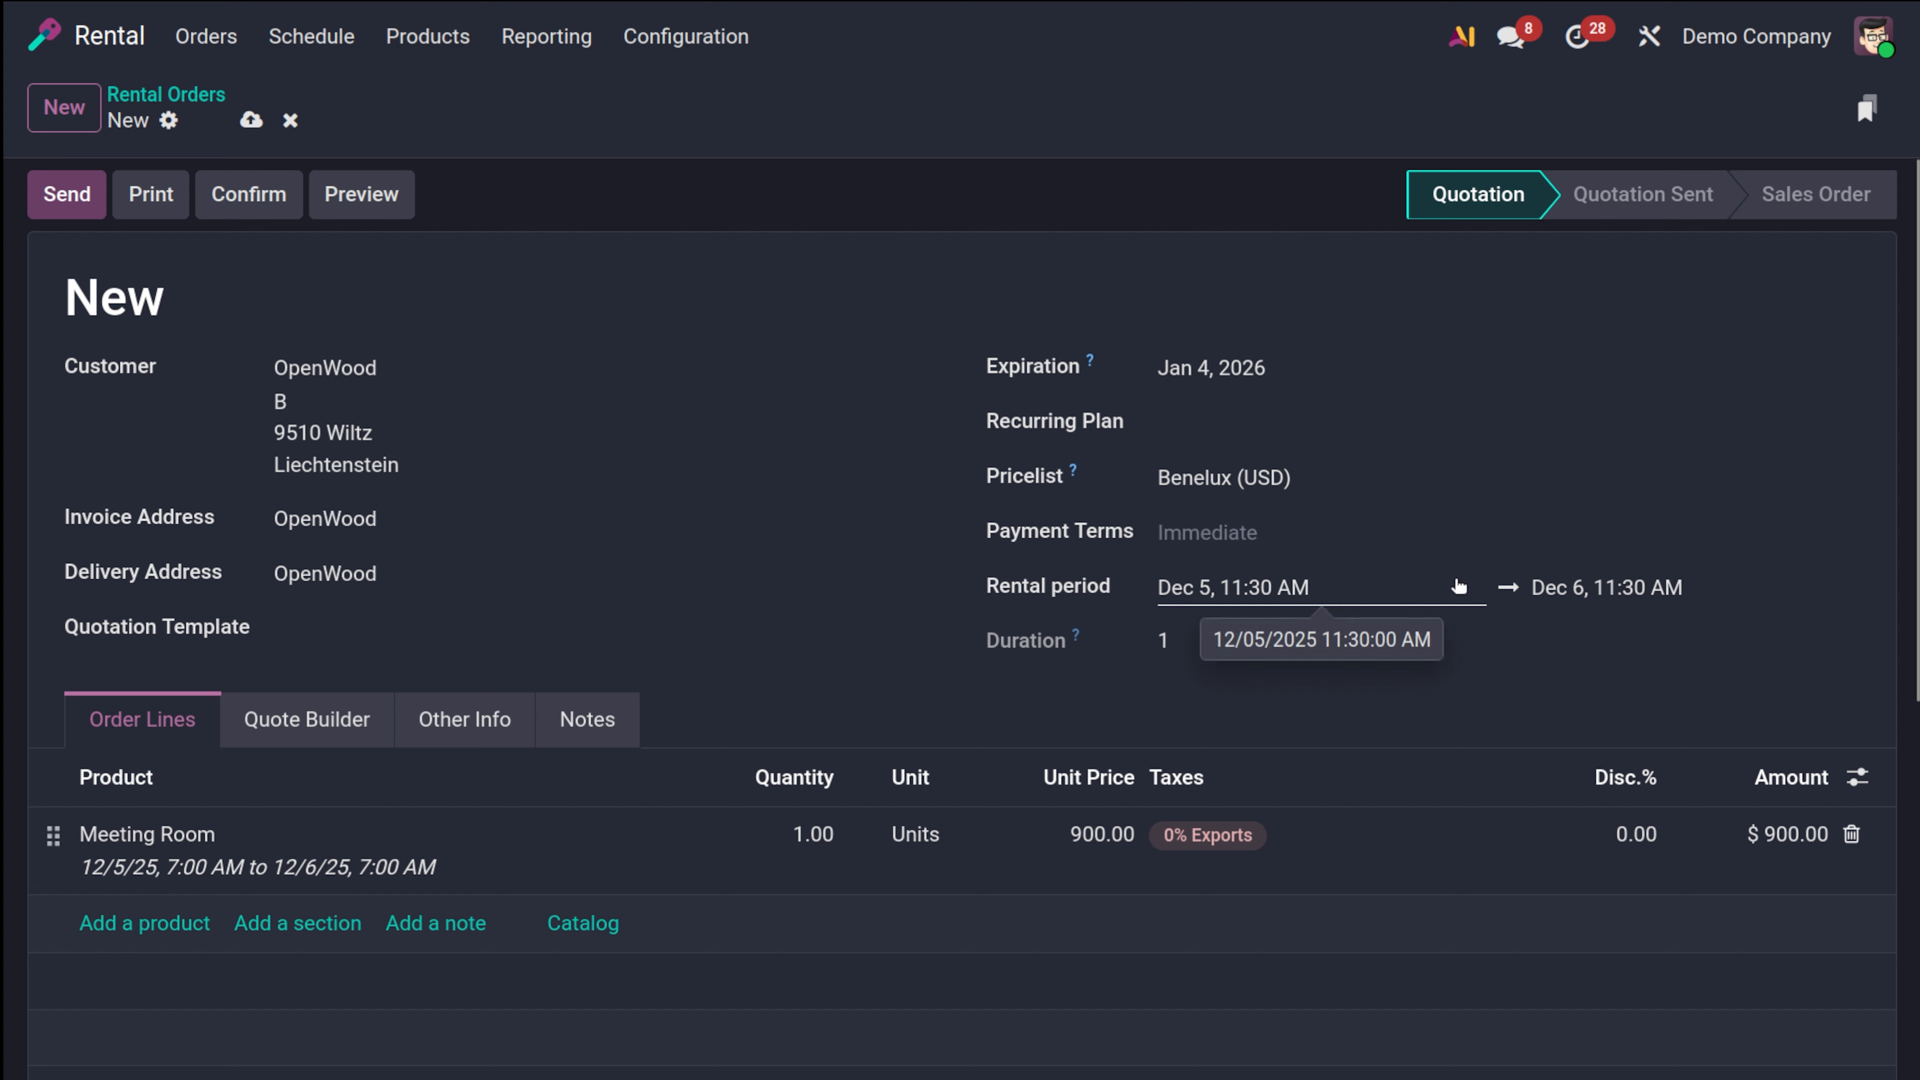
Set the order's rental period to end the same day, Dec 5, 2025, at 12:15 PM
click(1680, 604)
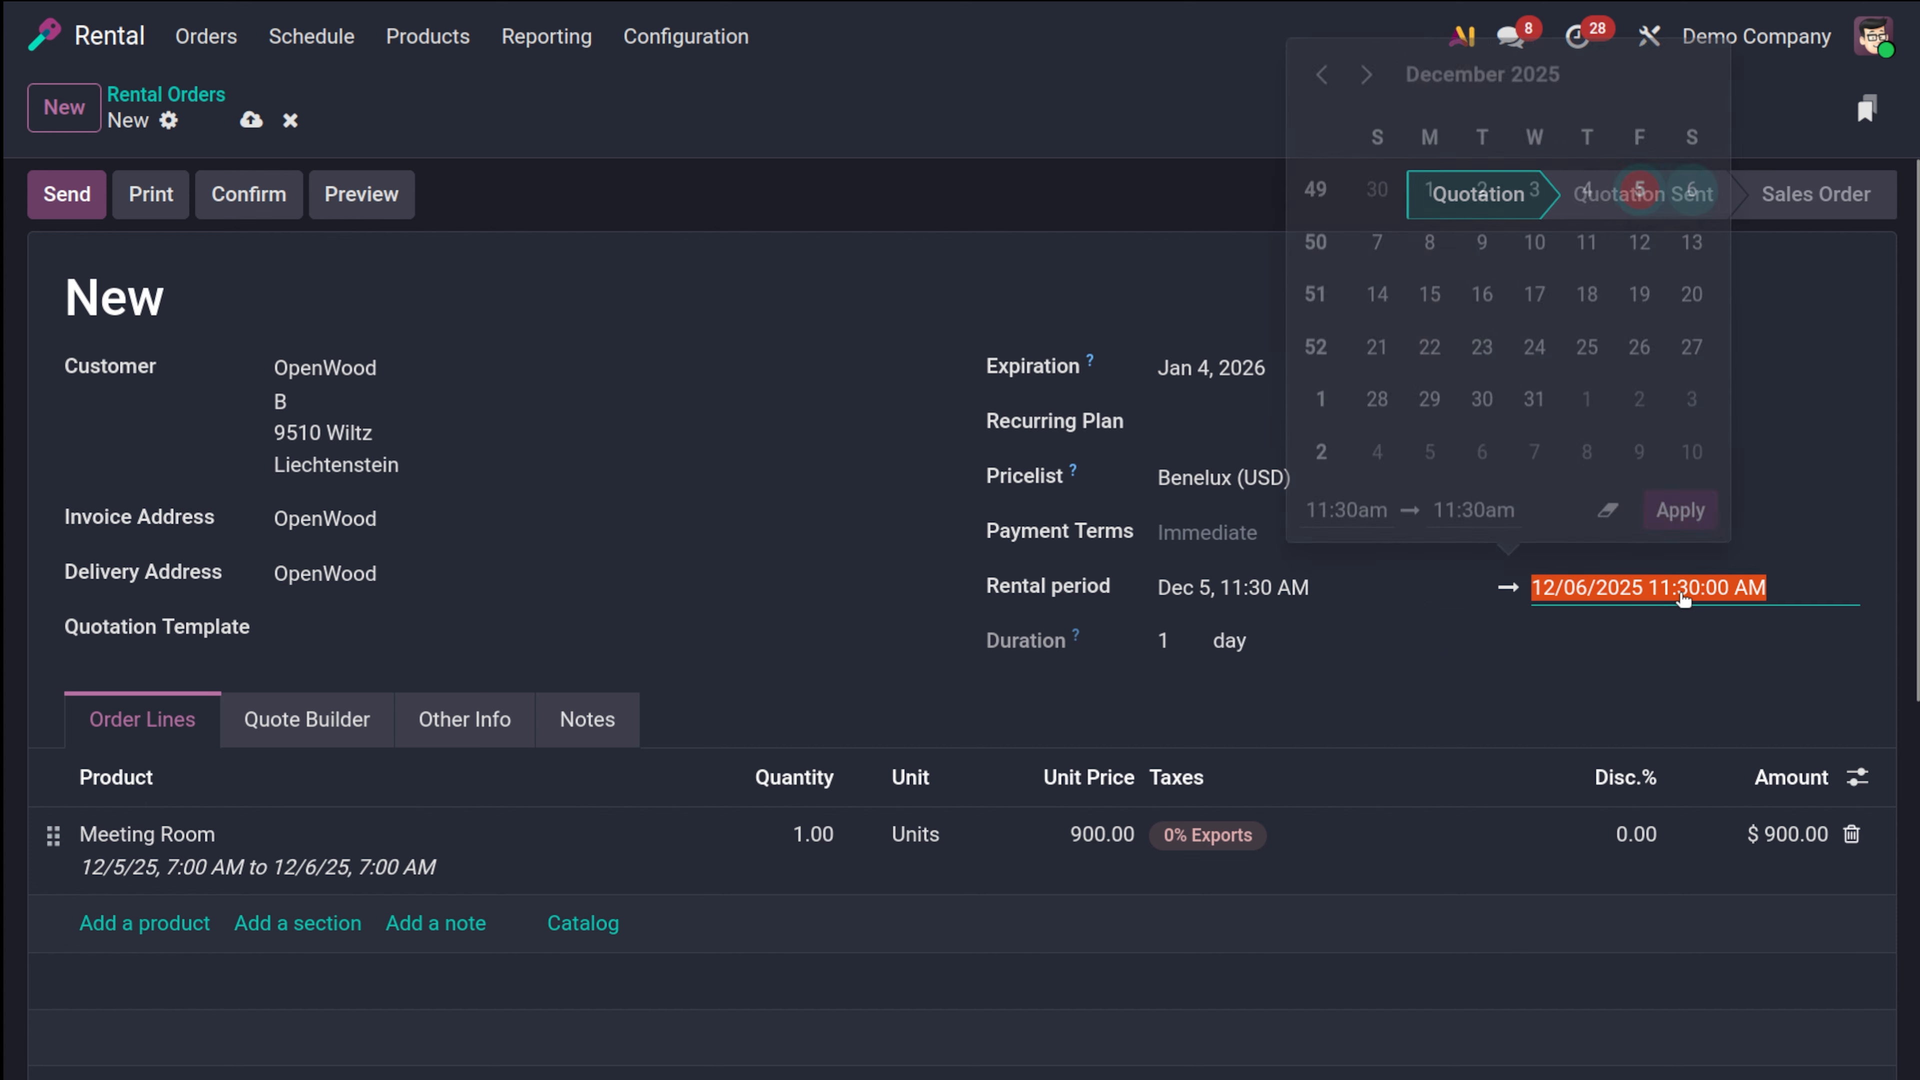
click(1640, 200)
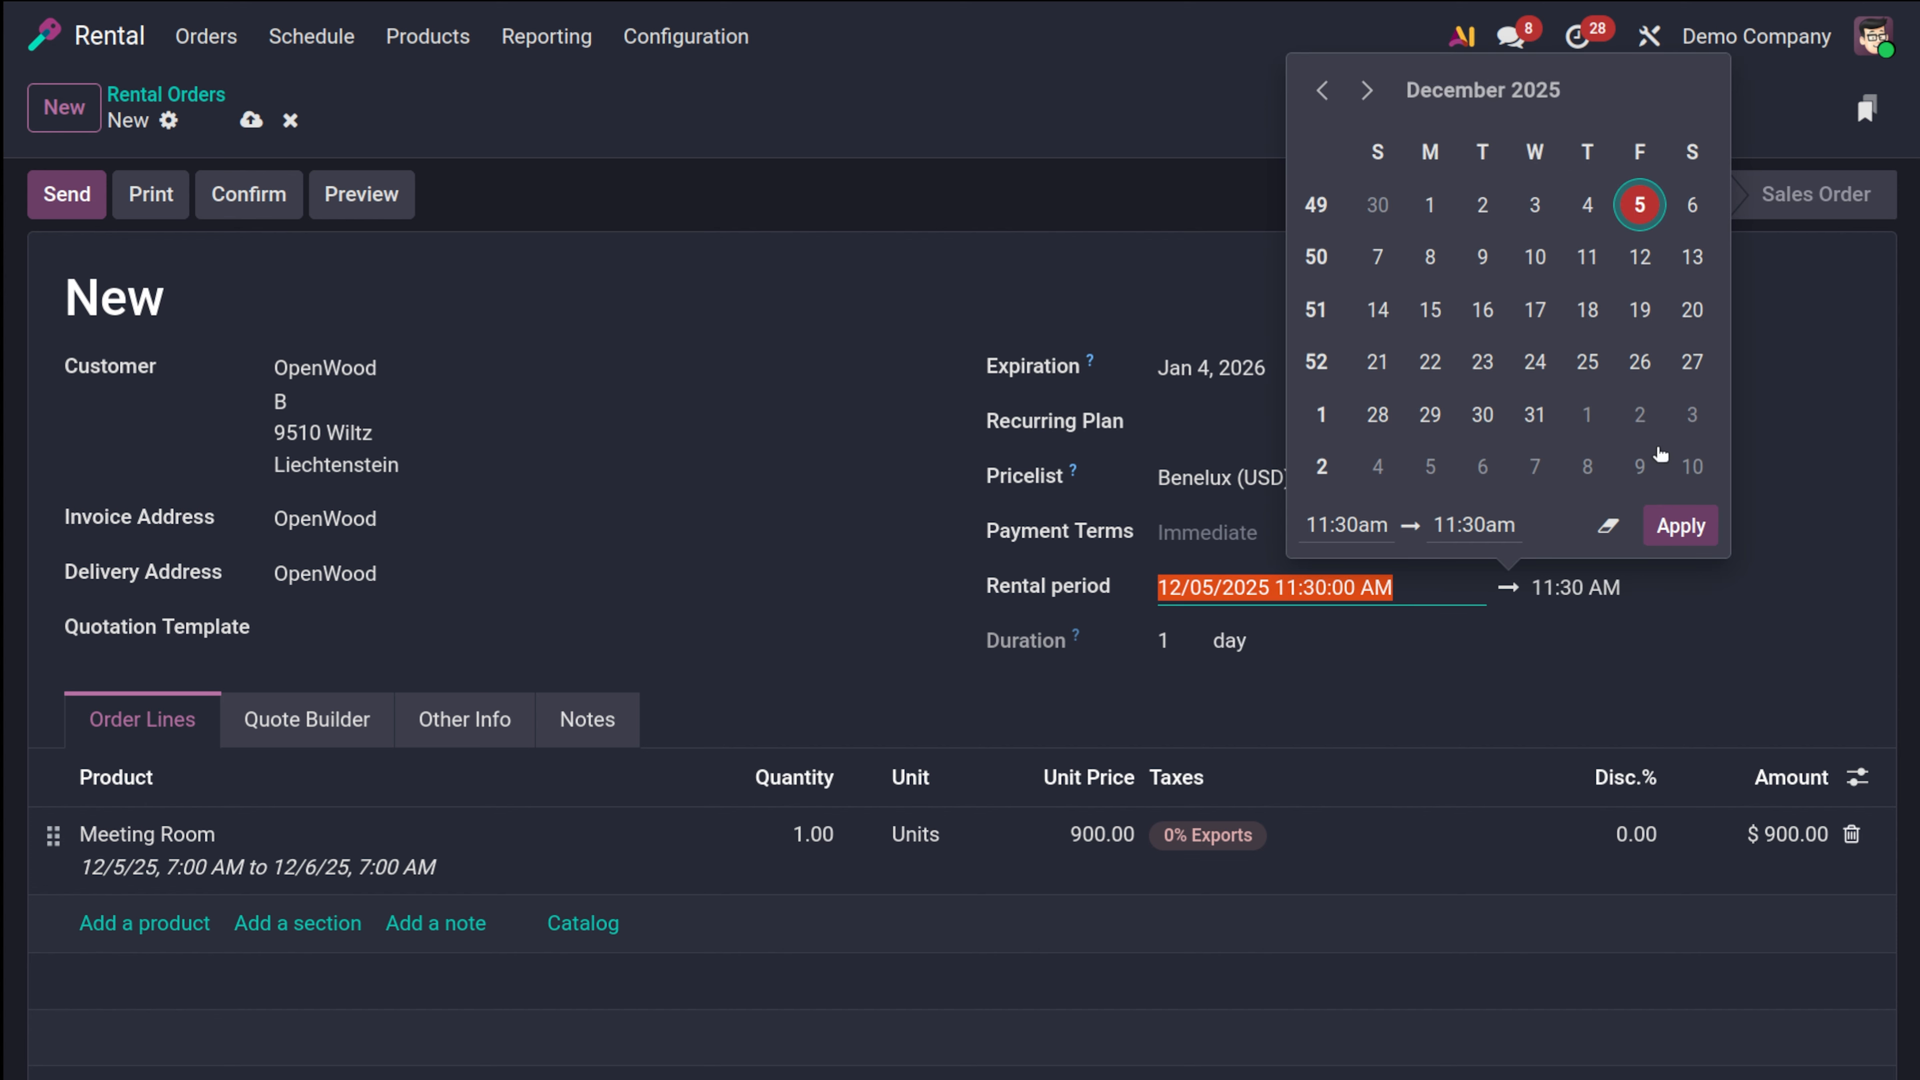
click(1682, 525)
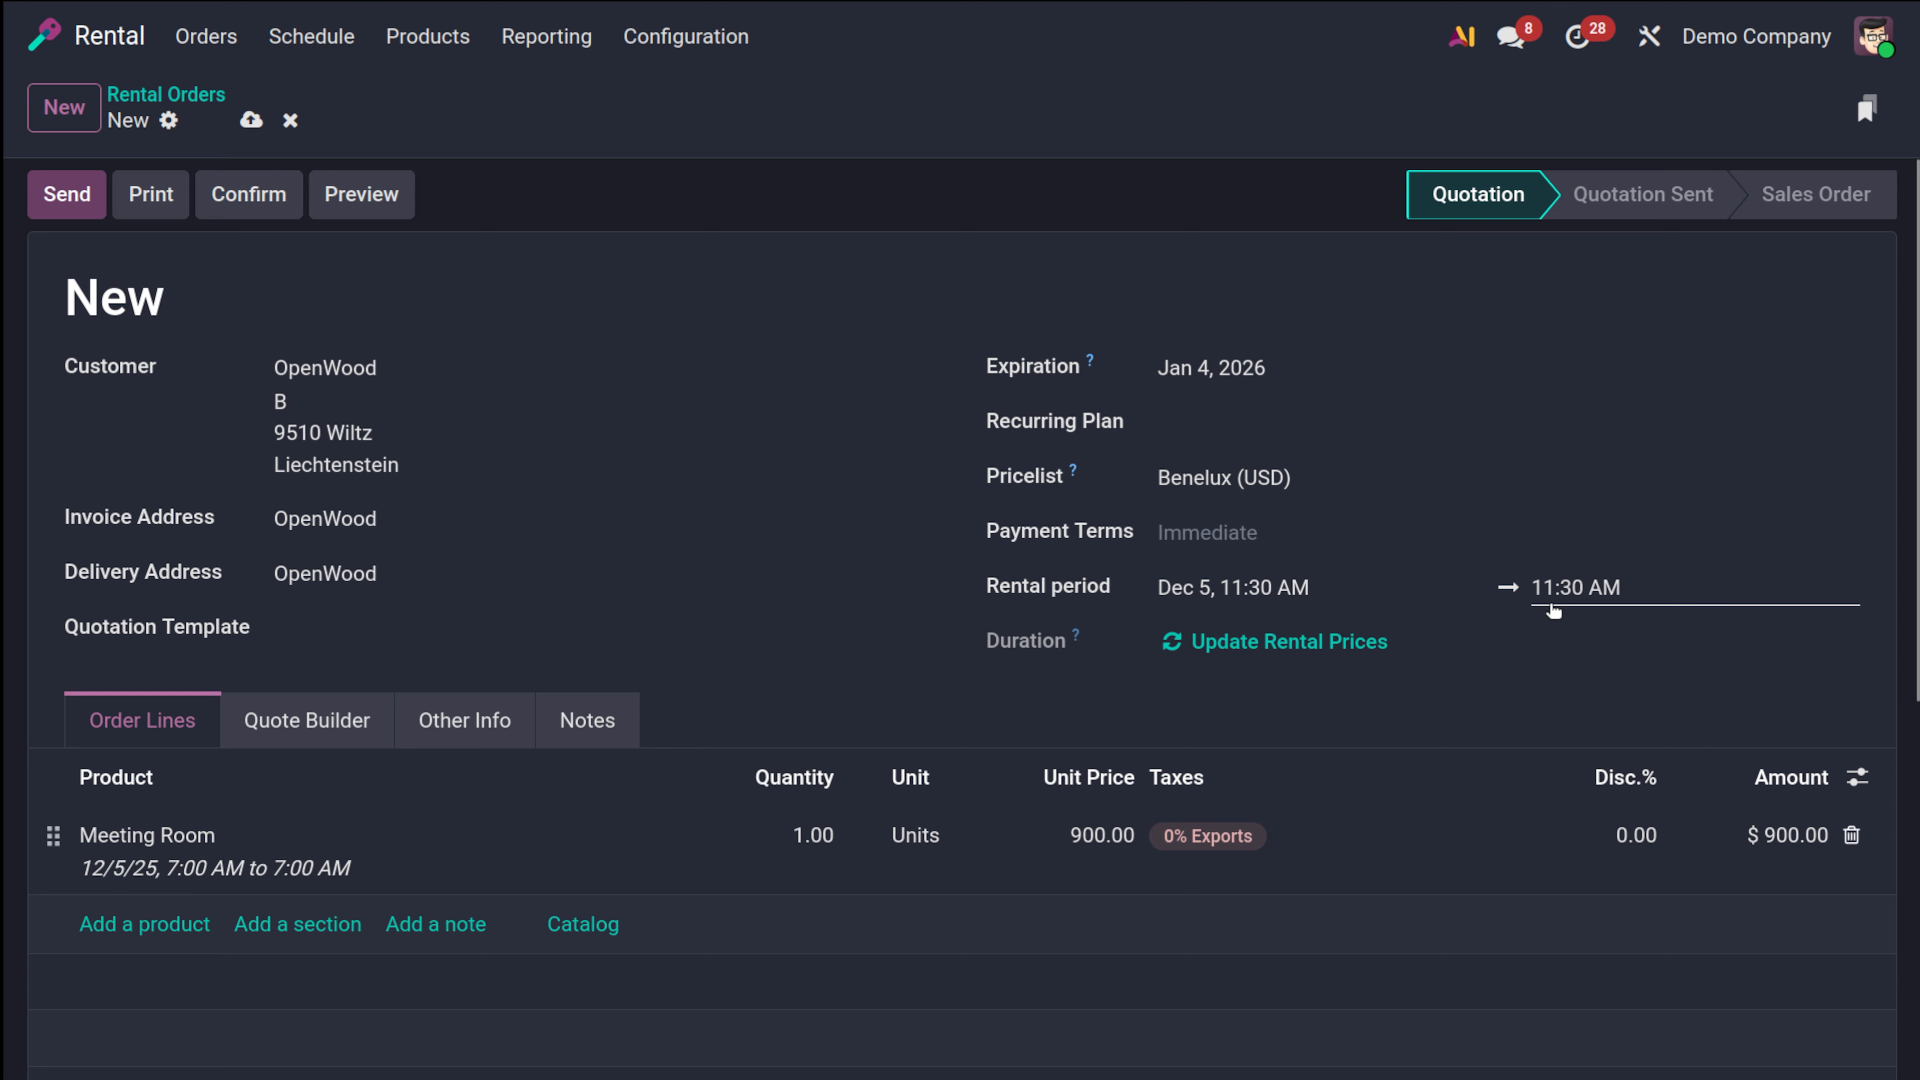
click(1615, 601)
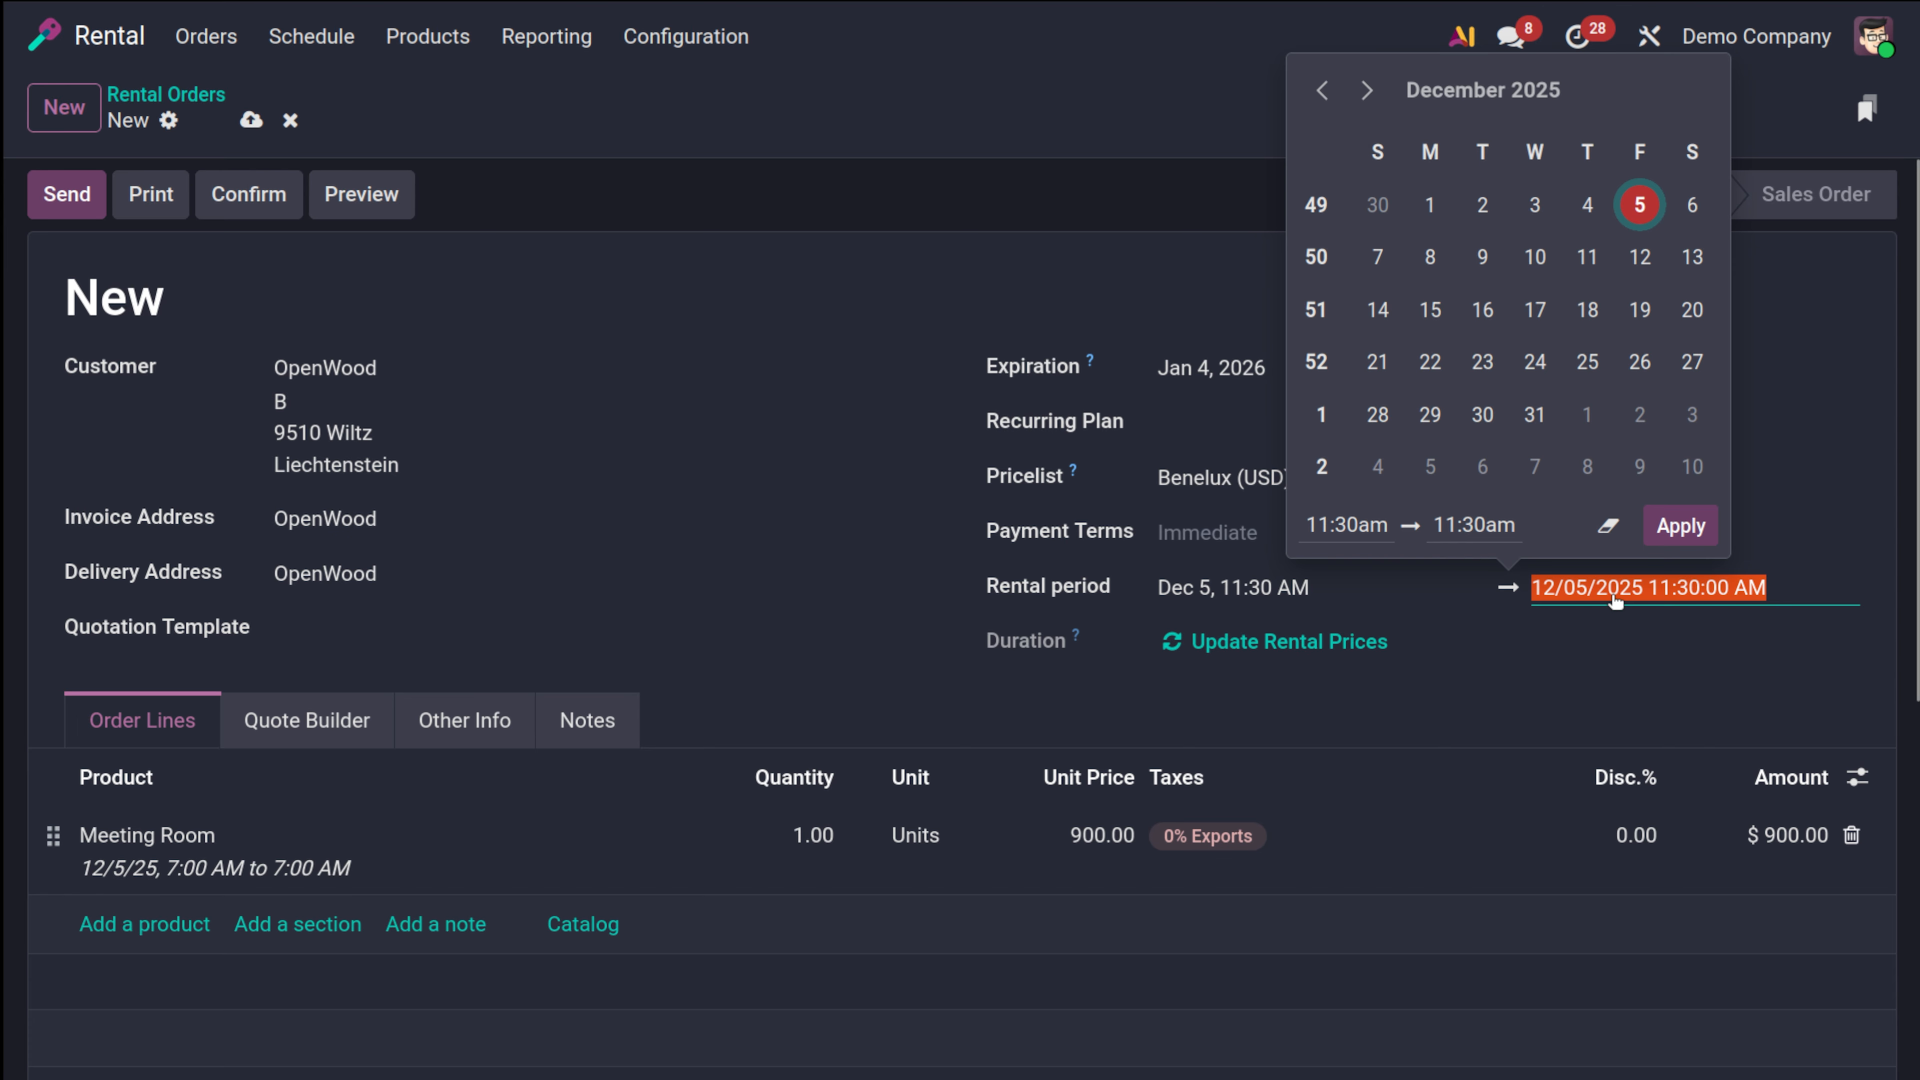
click(1477, 527)
scroll(1486, 821, down, 5)
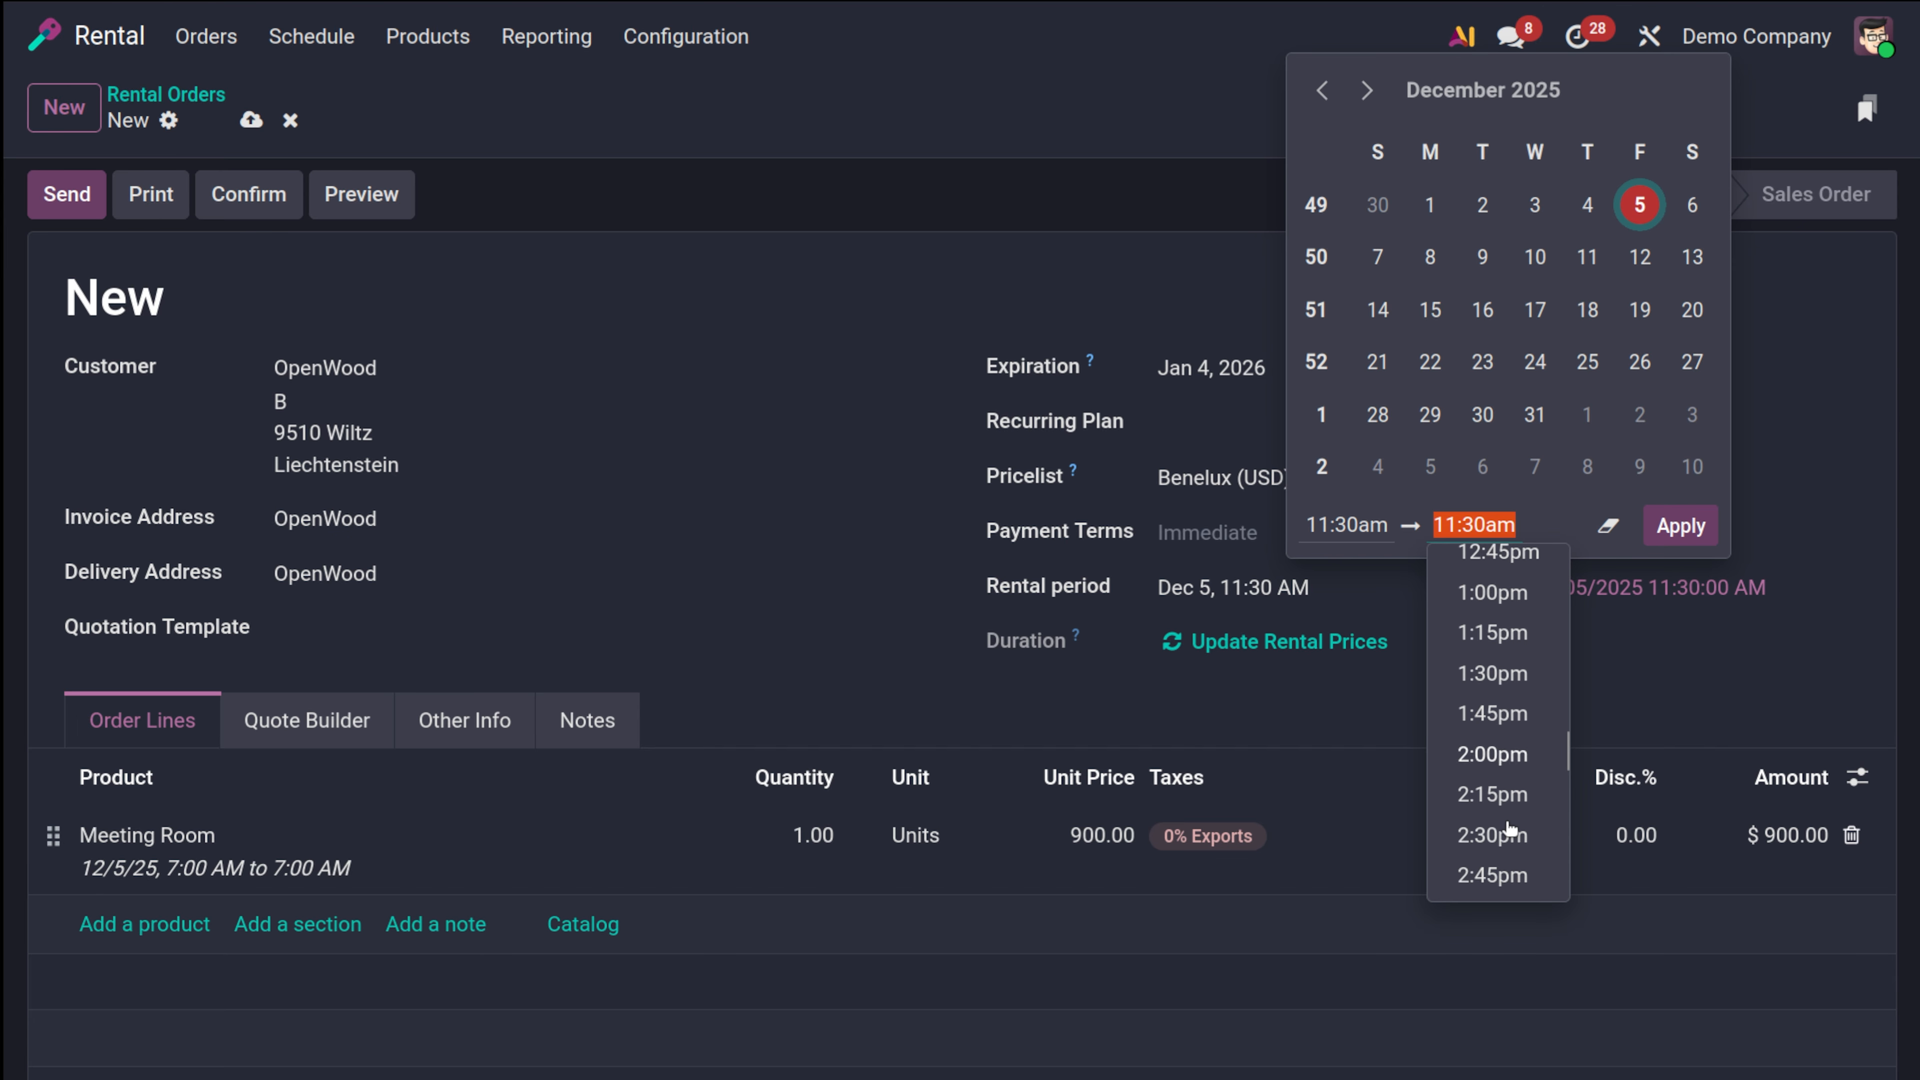
scroll(1507, 828, down, 3)
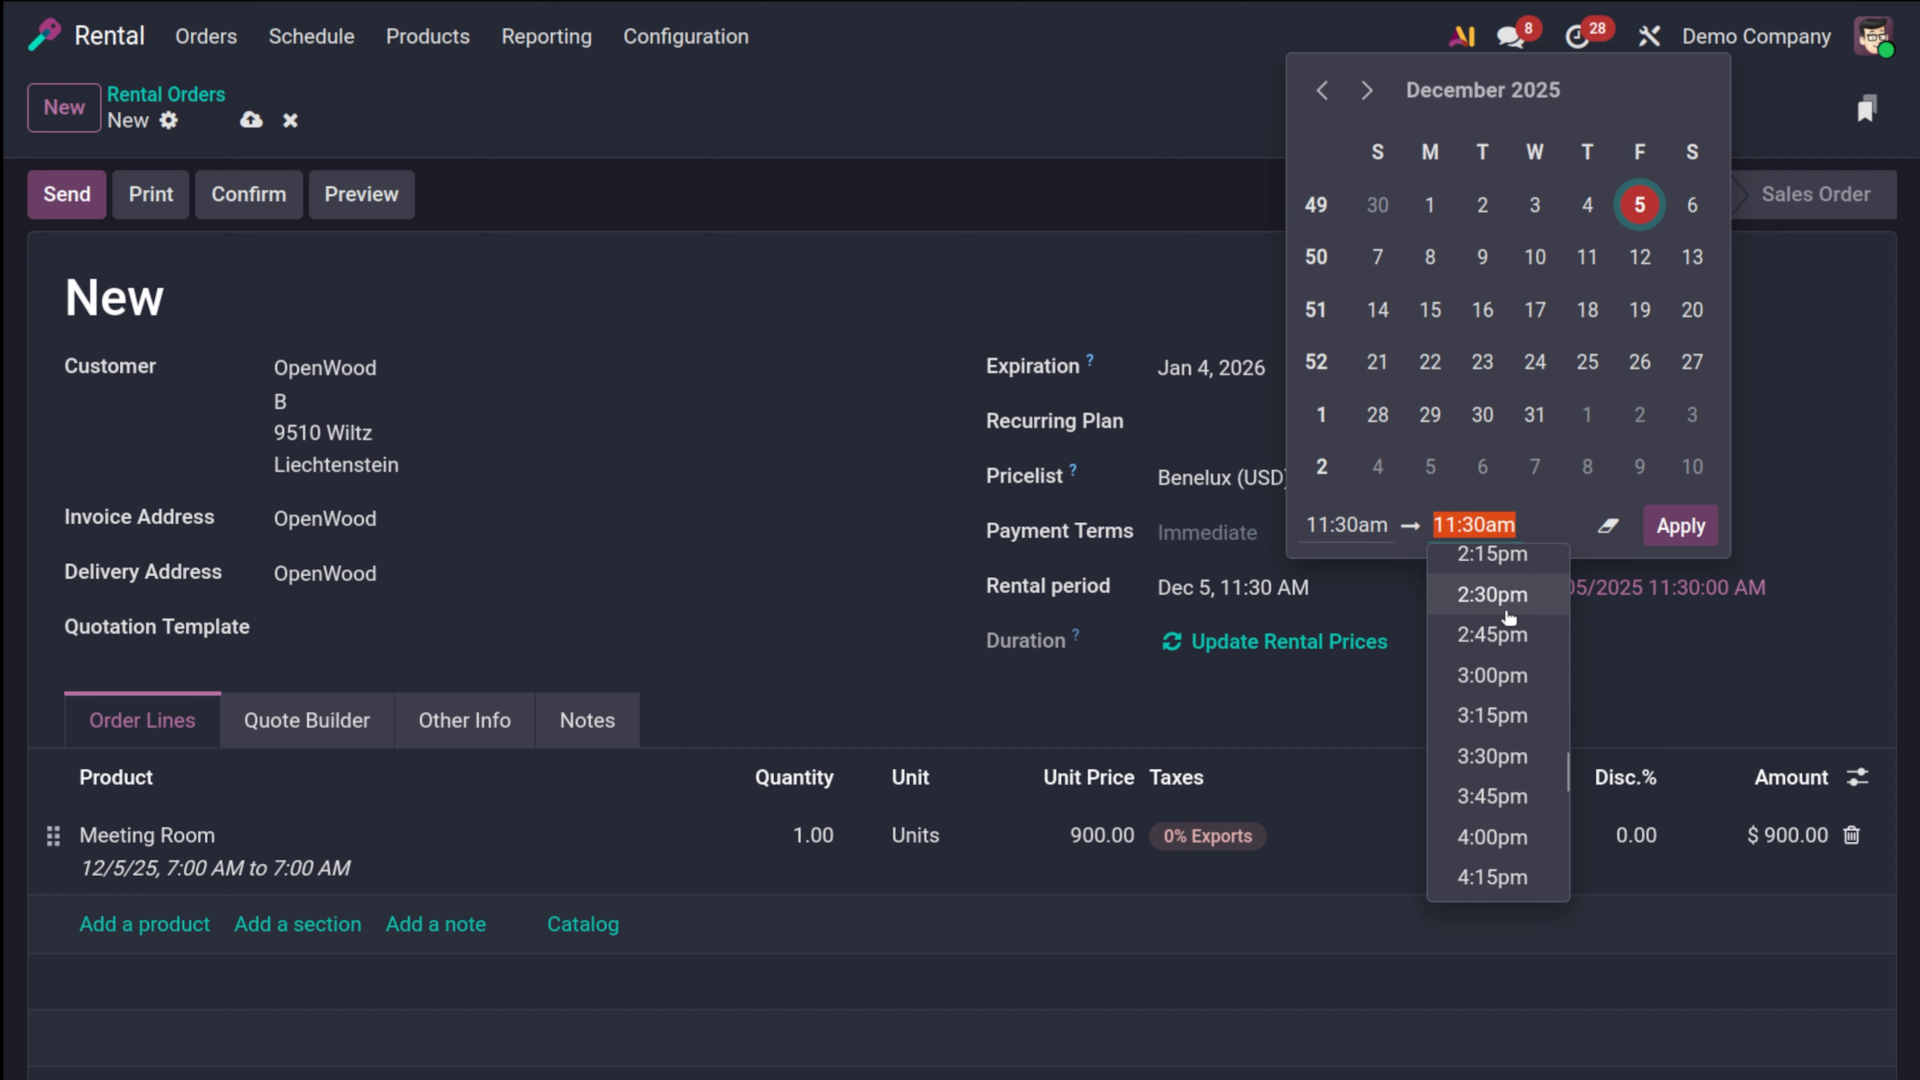
scroll(1507, 617, up, 5)
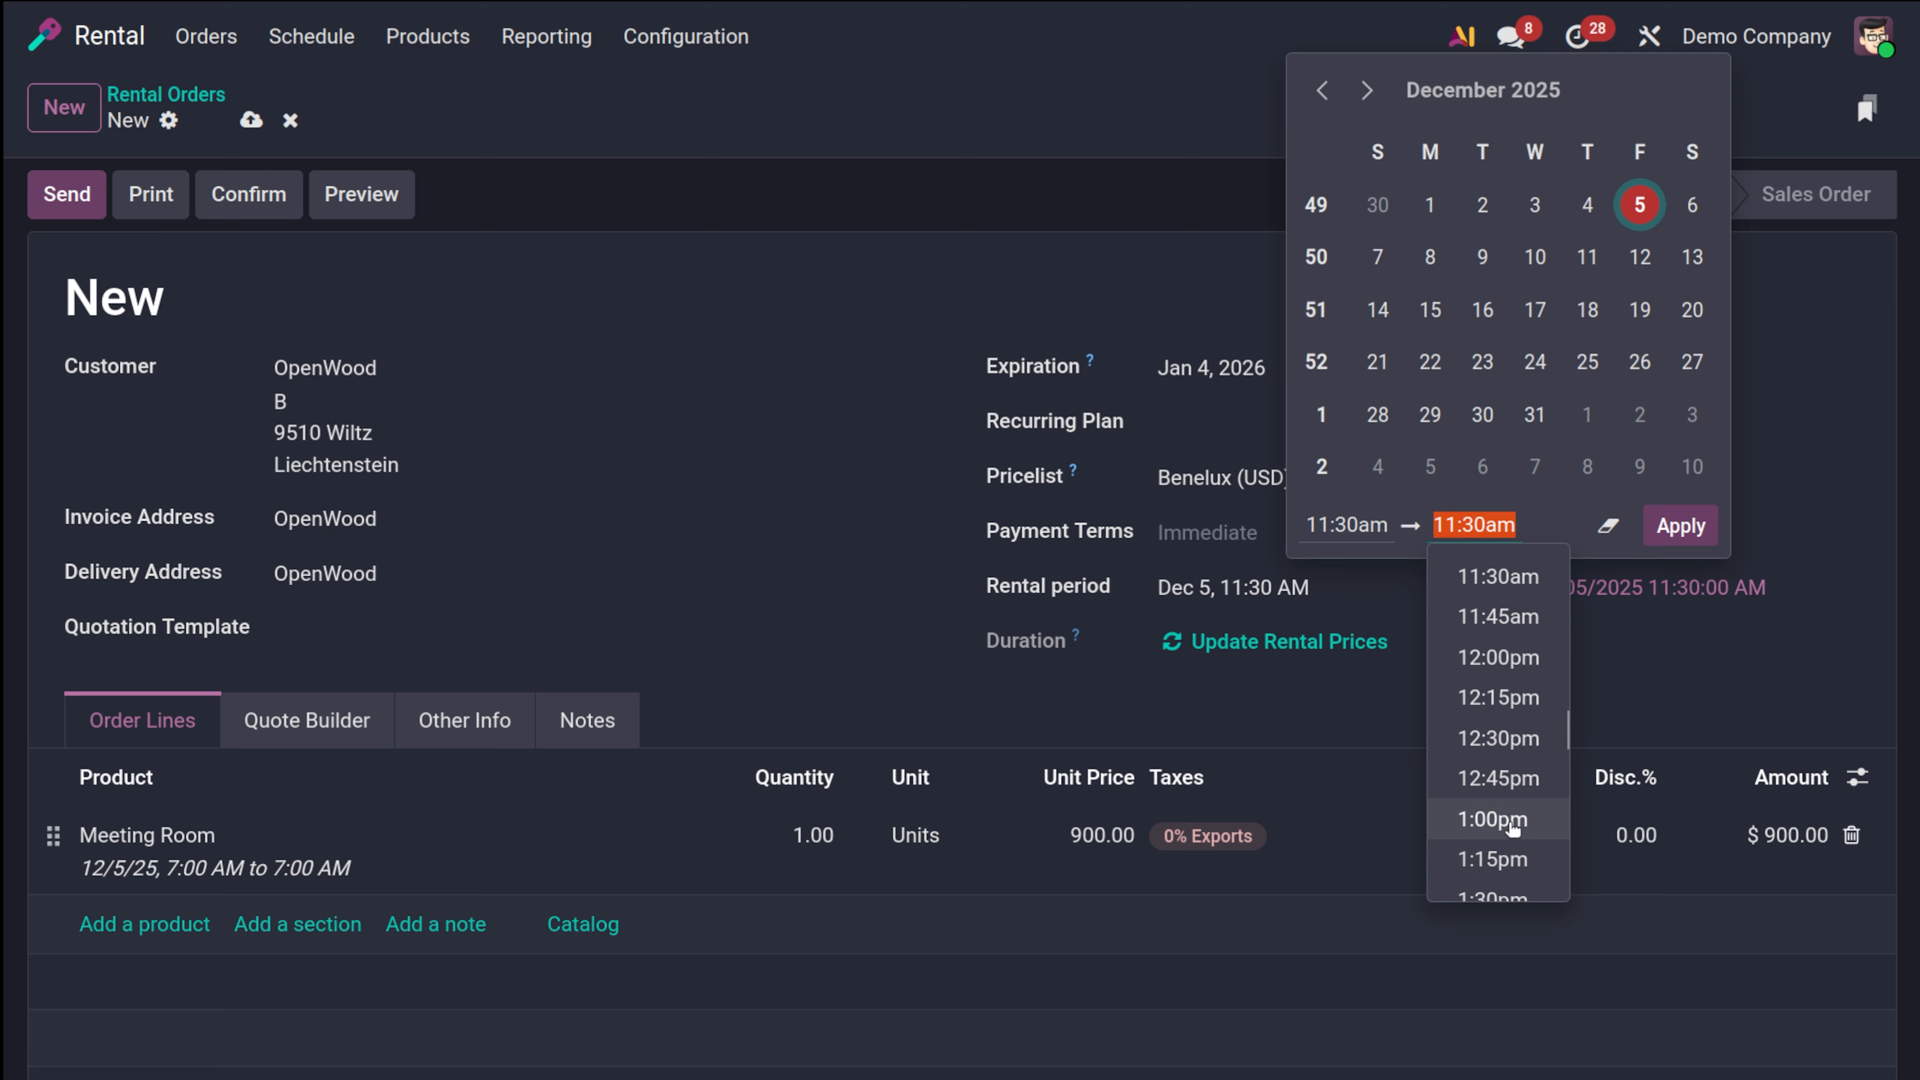
click(1540, 697)
click(1682, 525)
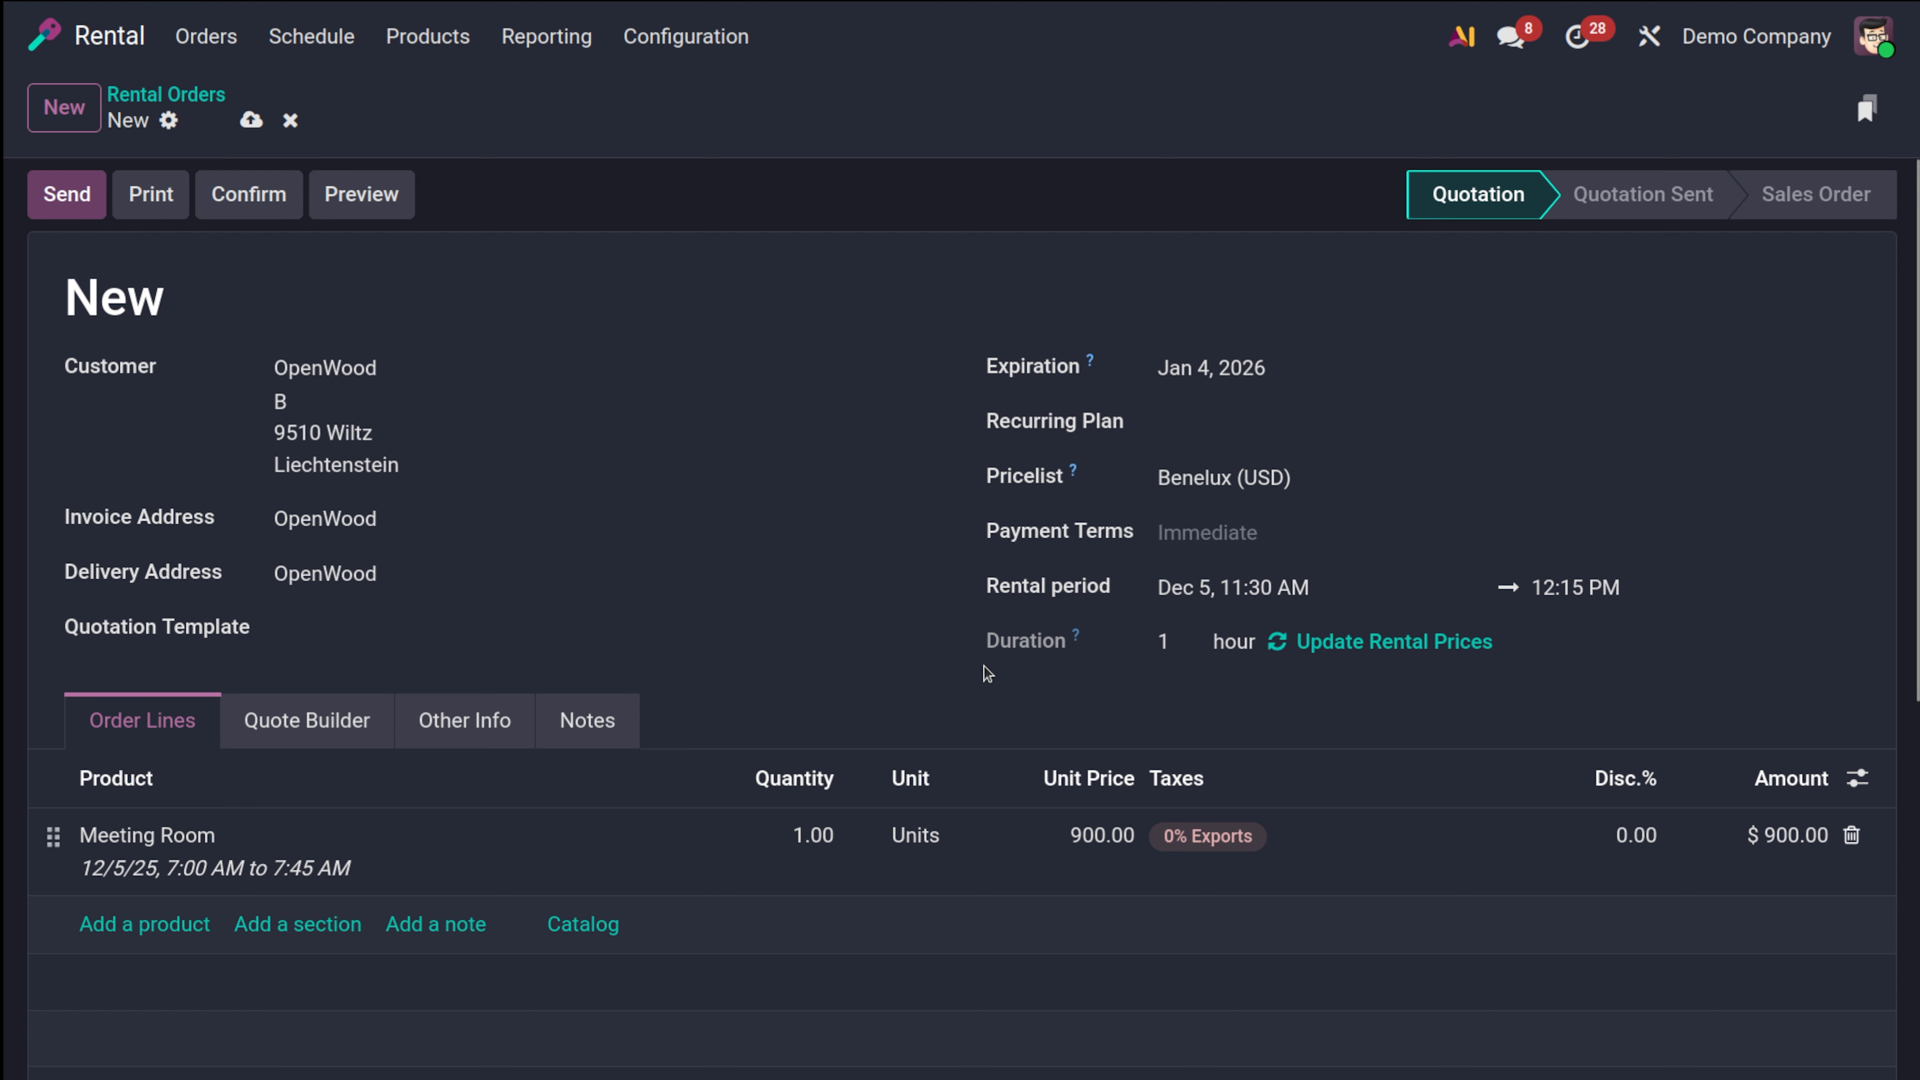
Update the rental prices for the new period and confirm the OpenWood quotation as a sales order
click(1337, 643)
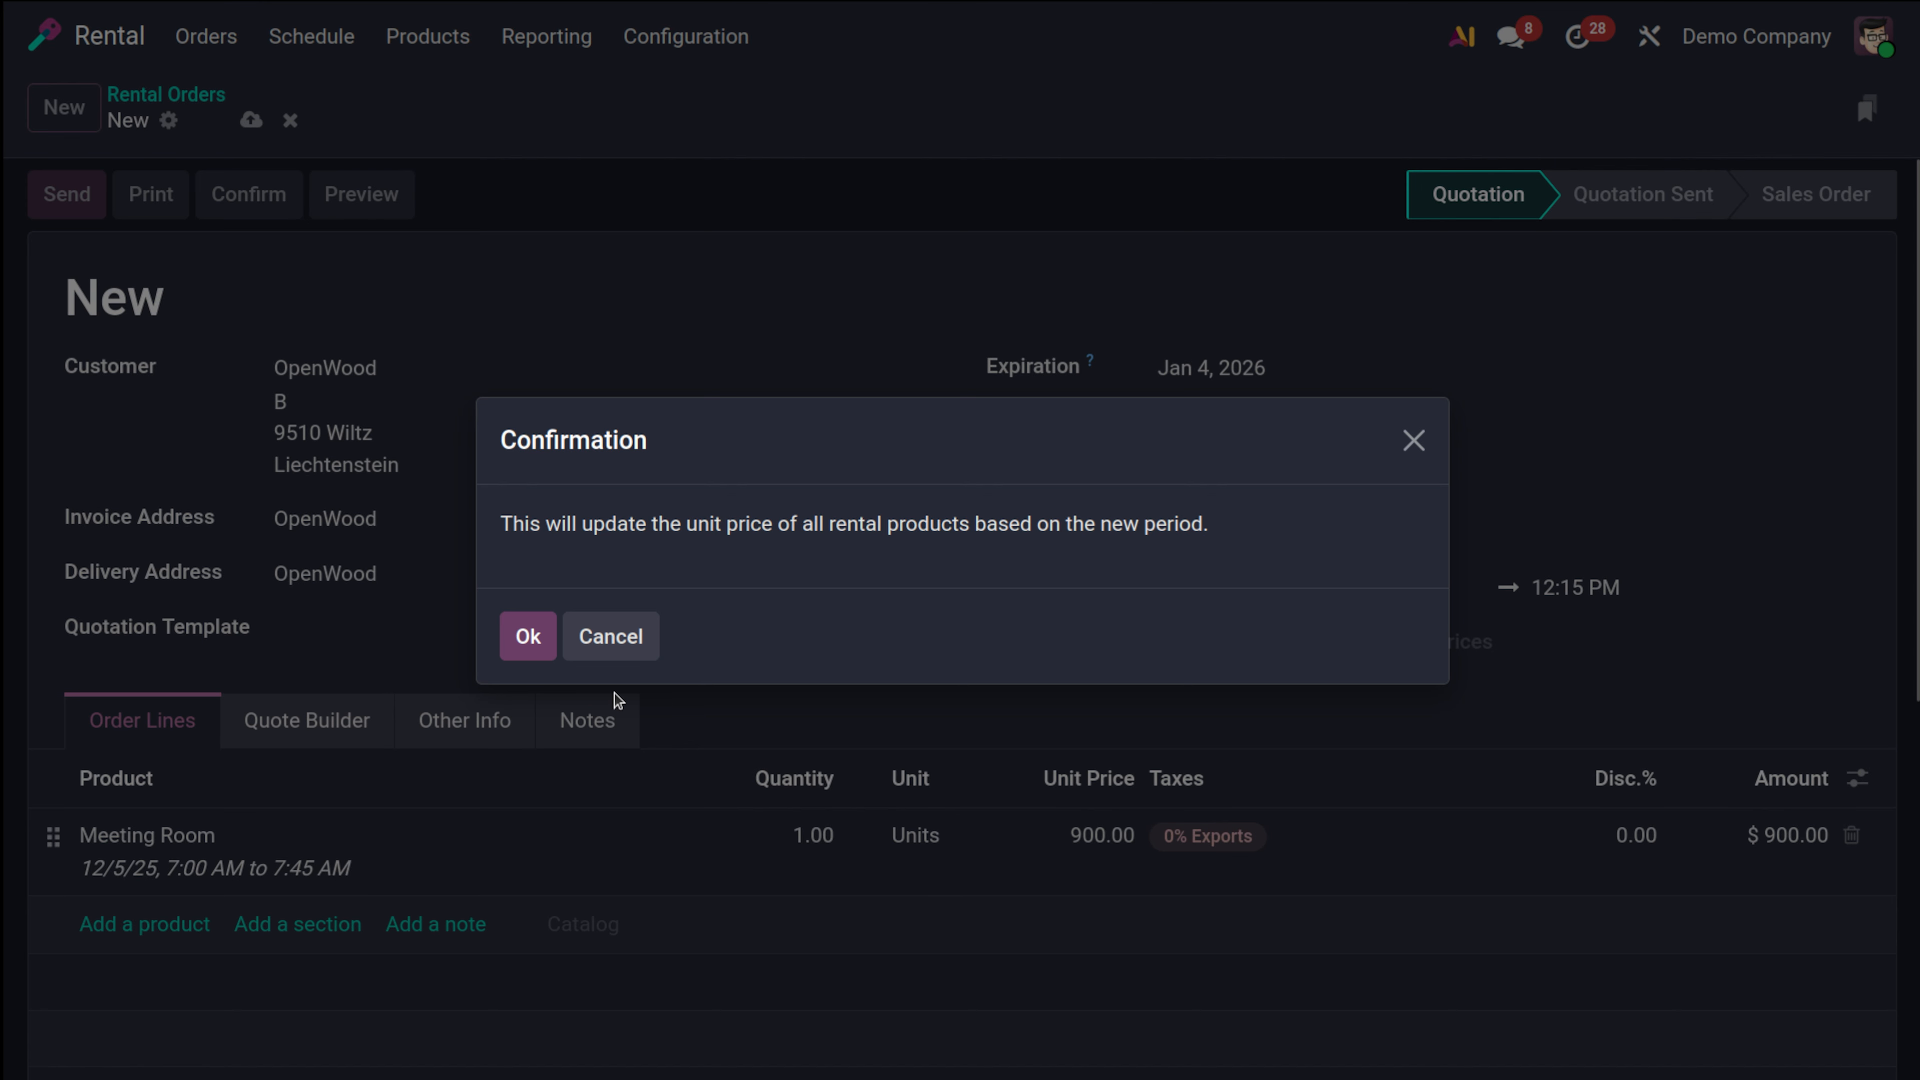
click(521, 637)
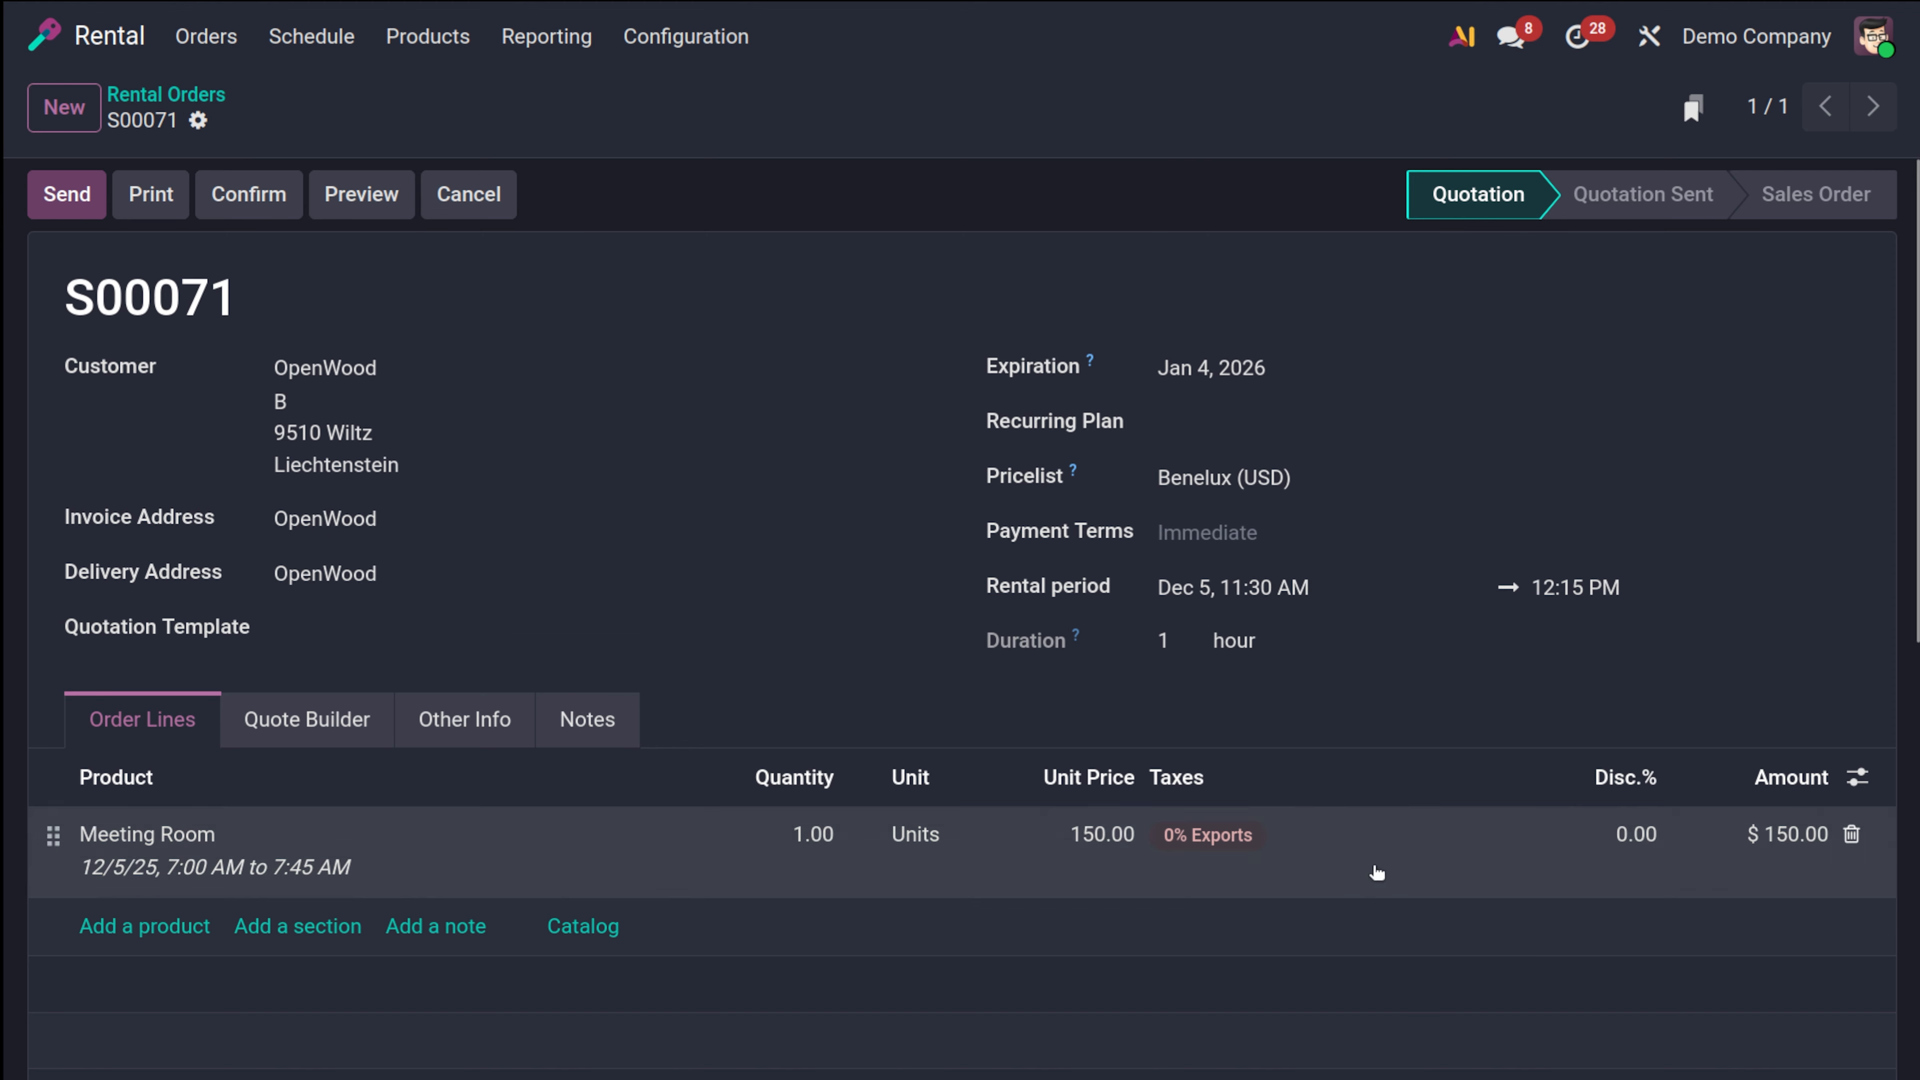
click(229, 214)
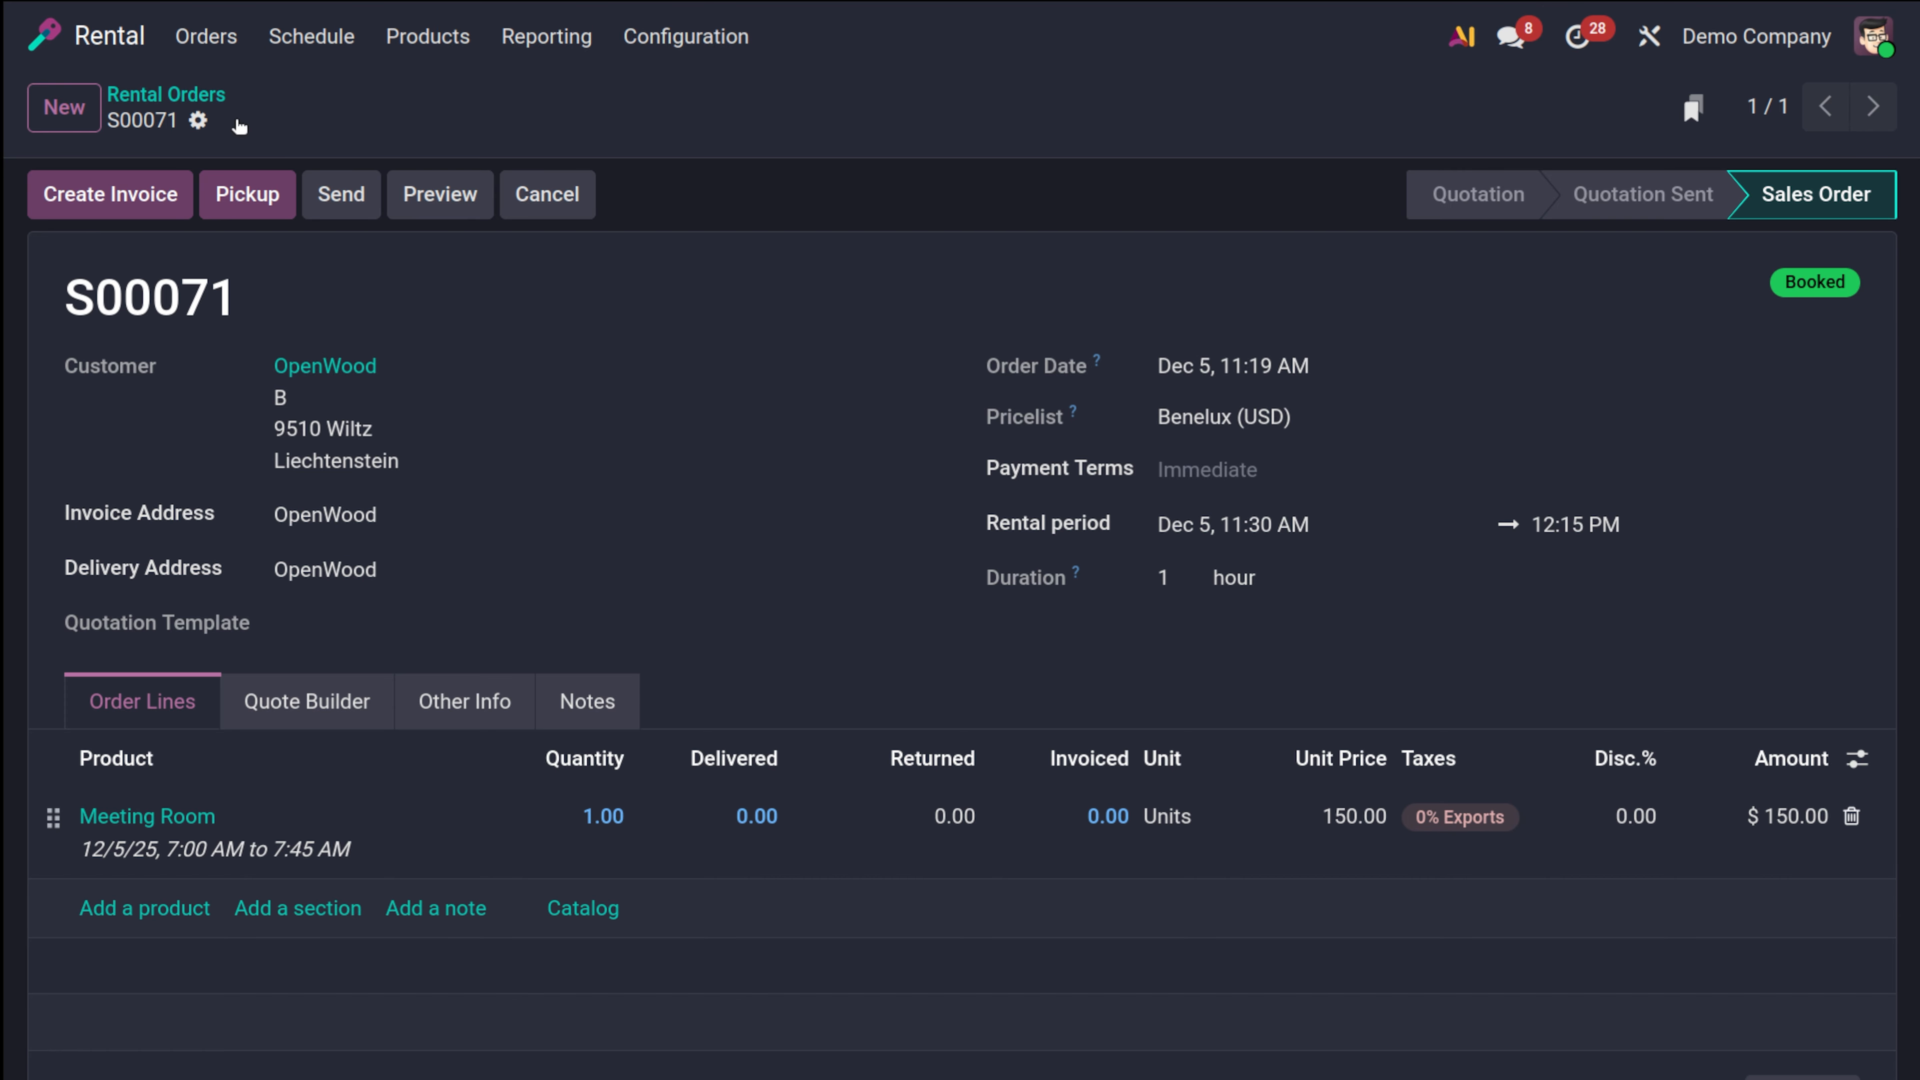
Go back to the rental orders, list today's pickups, and open OpenWood's reserved order
click(194, 96)
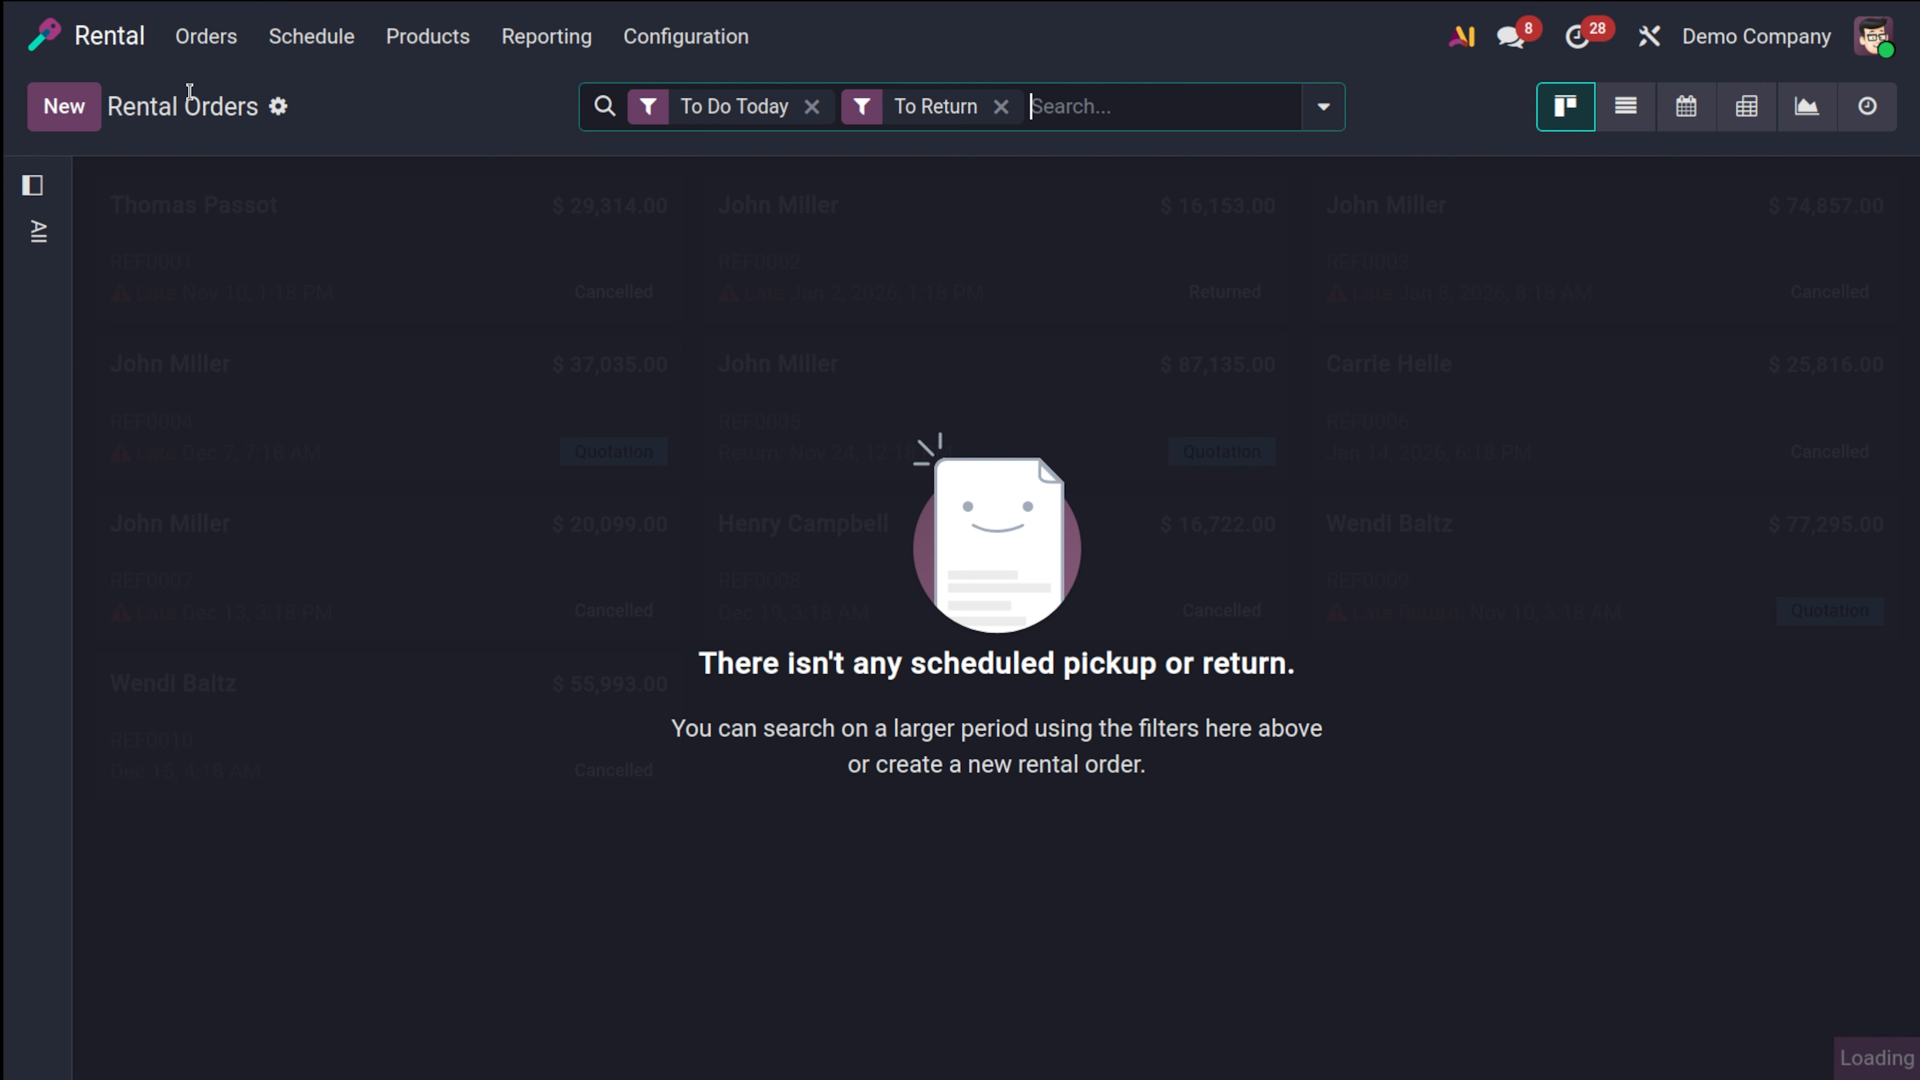
click(219, 45)
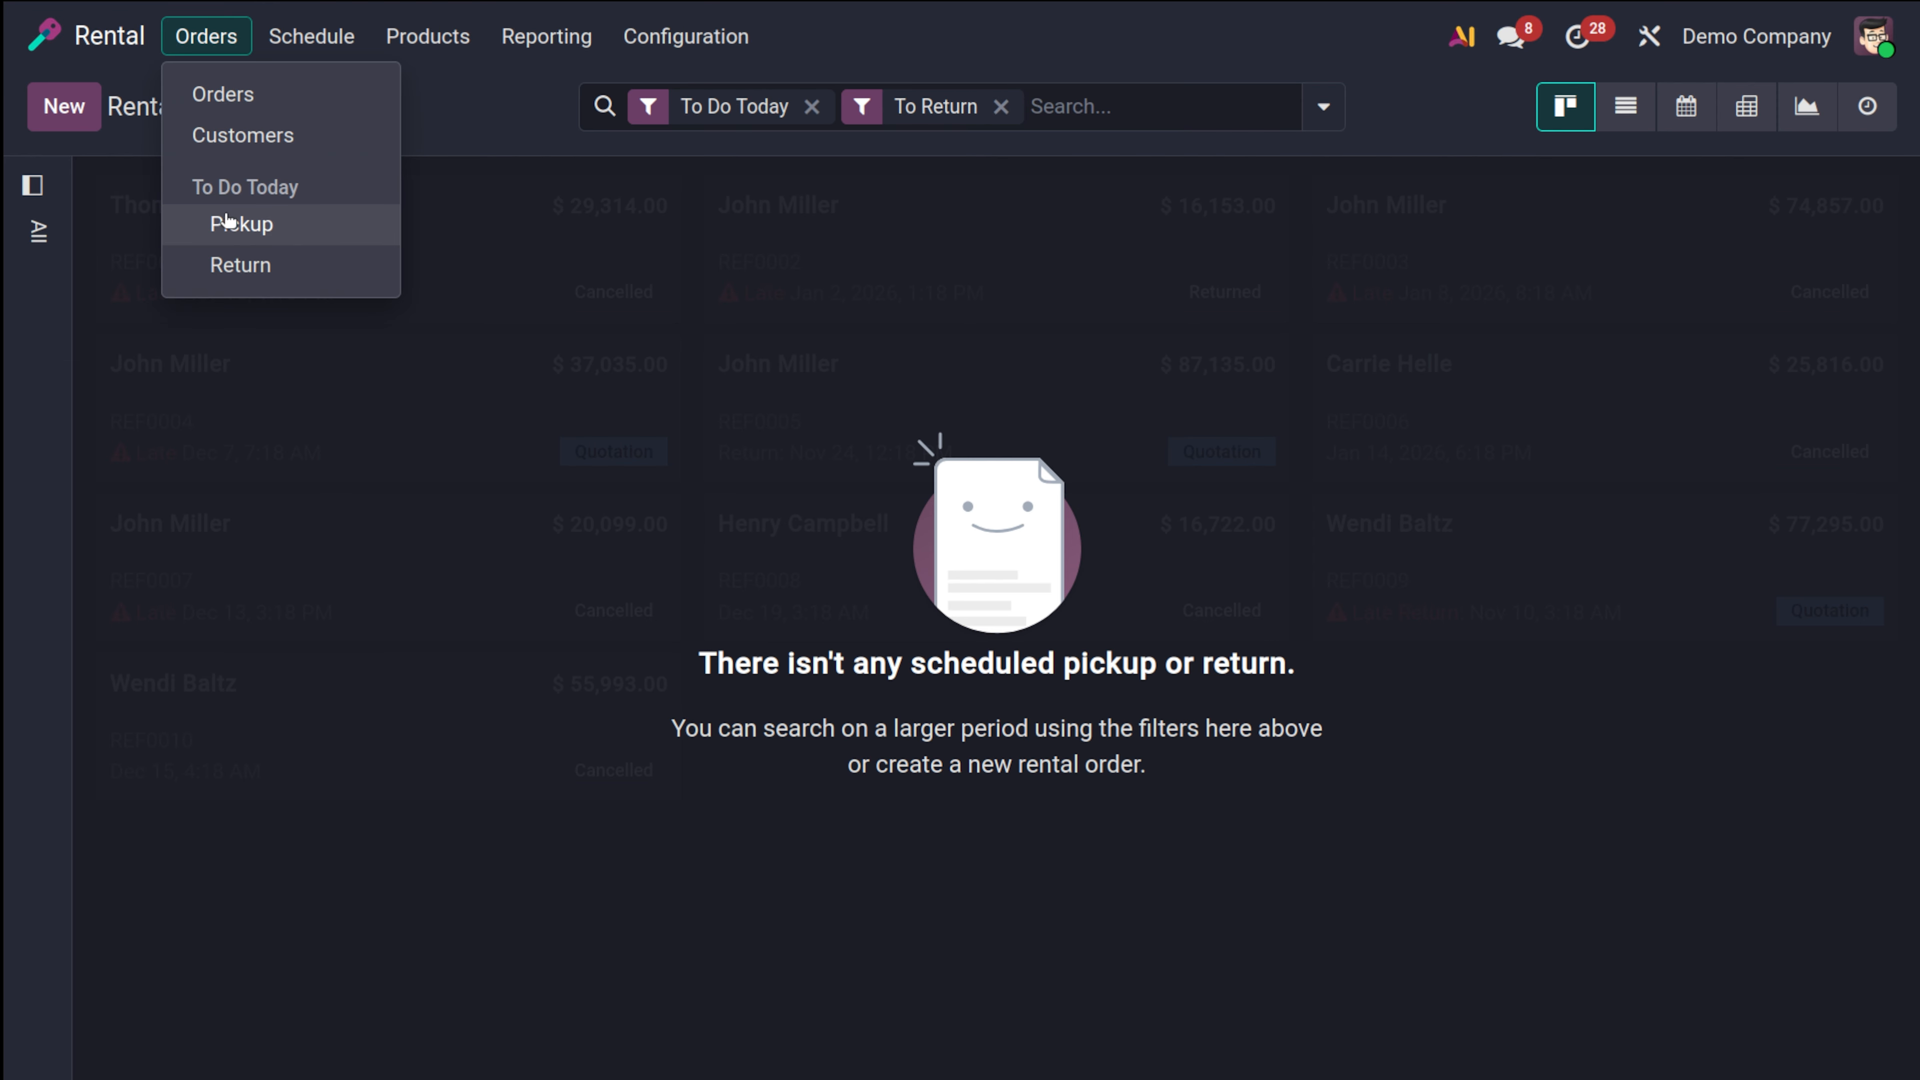
click(238, 226)
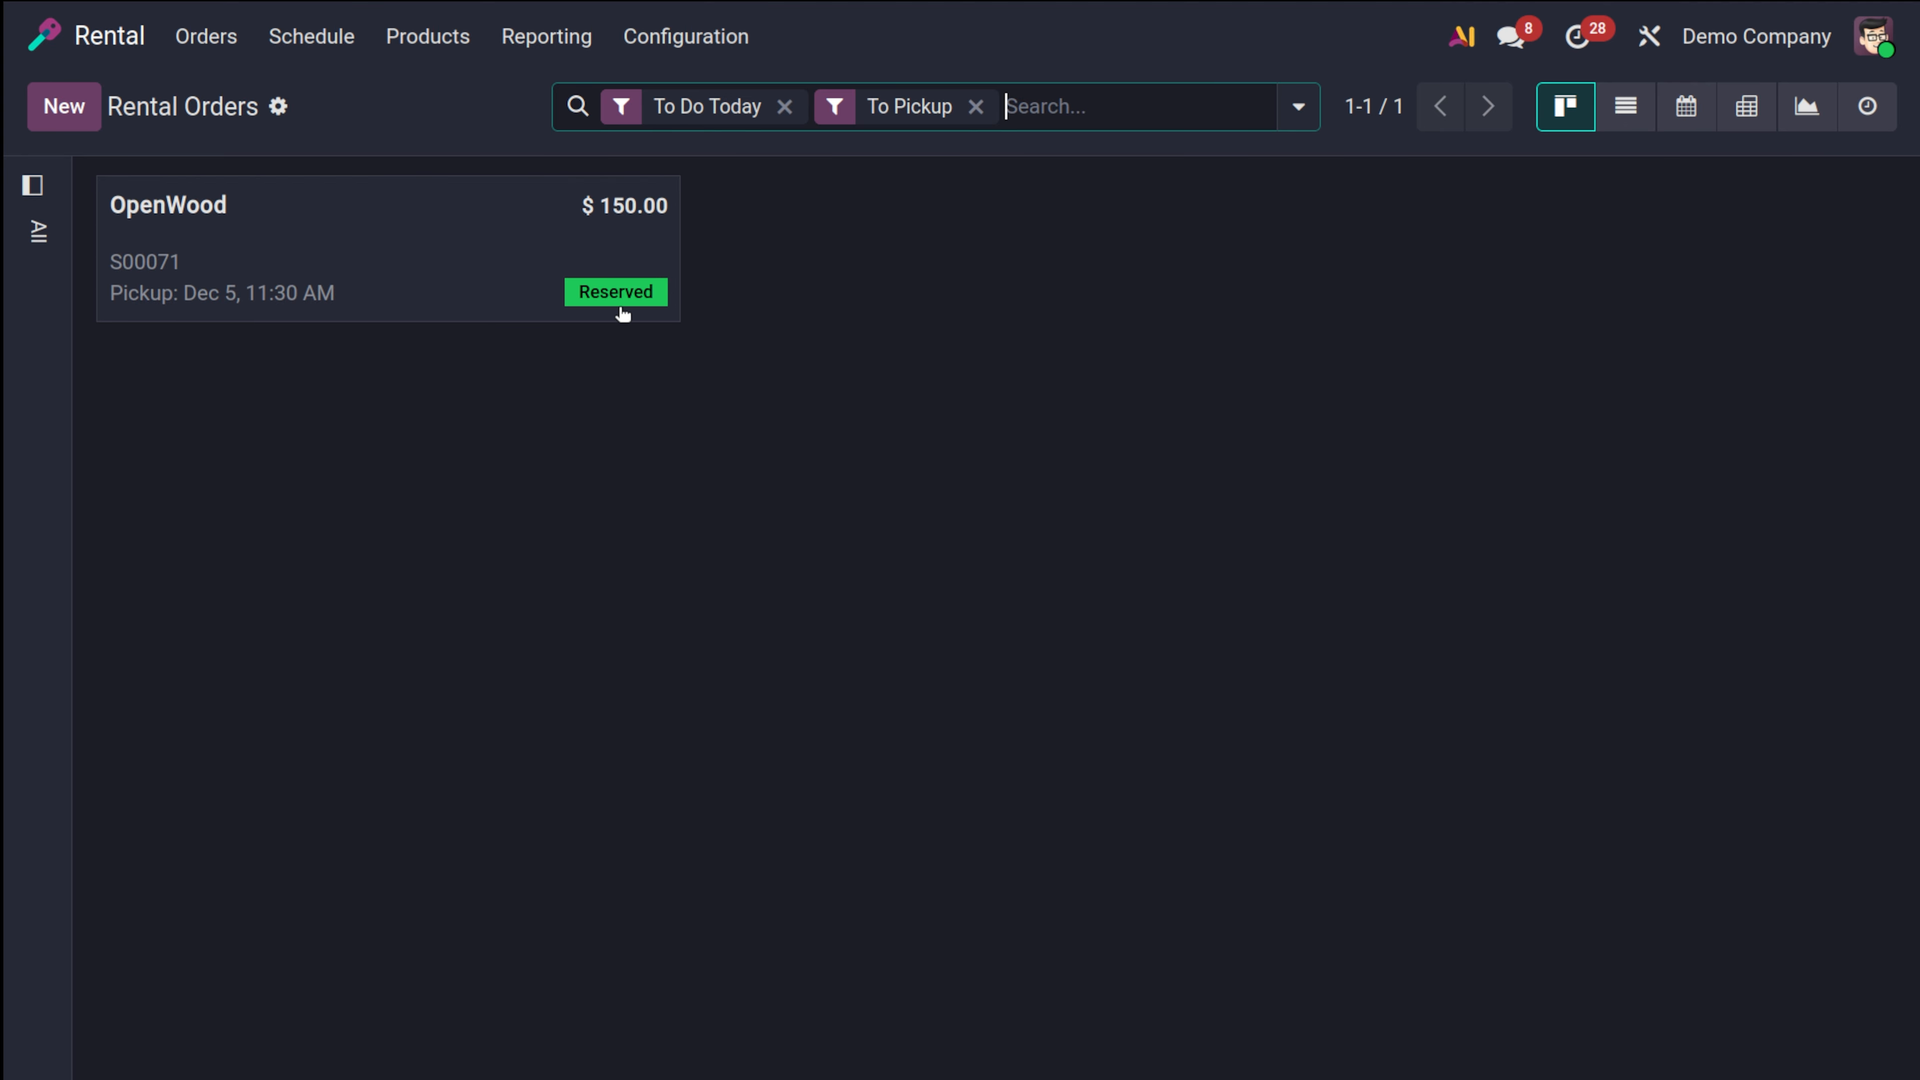
click(459, 264)
click(462, 268)
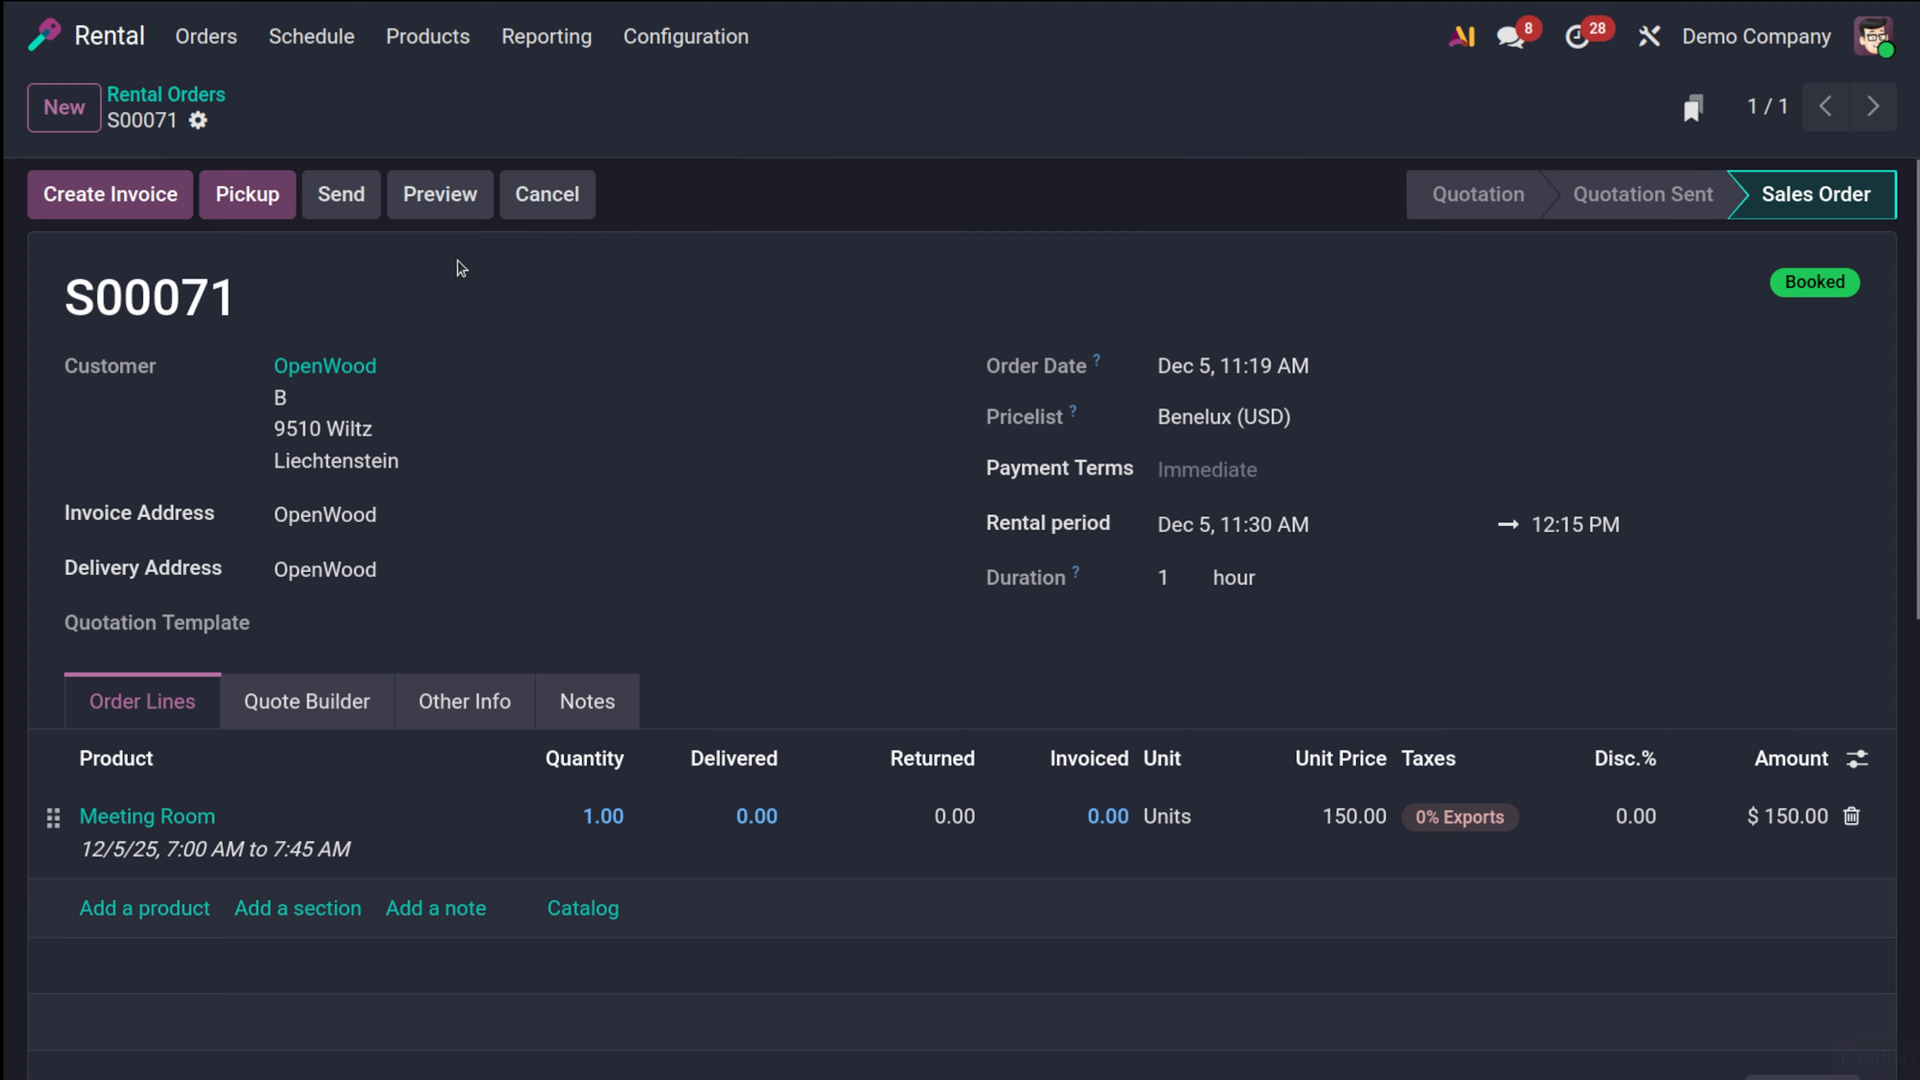
Validate the pickup of one Meeting Room for OpenWood and list the orders due for return today
click(249, 195)
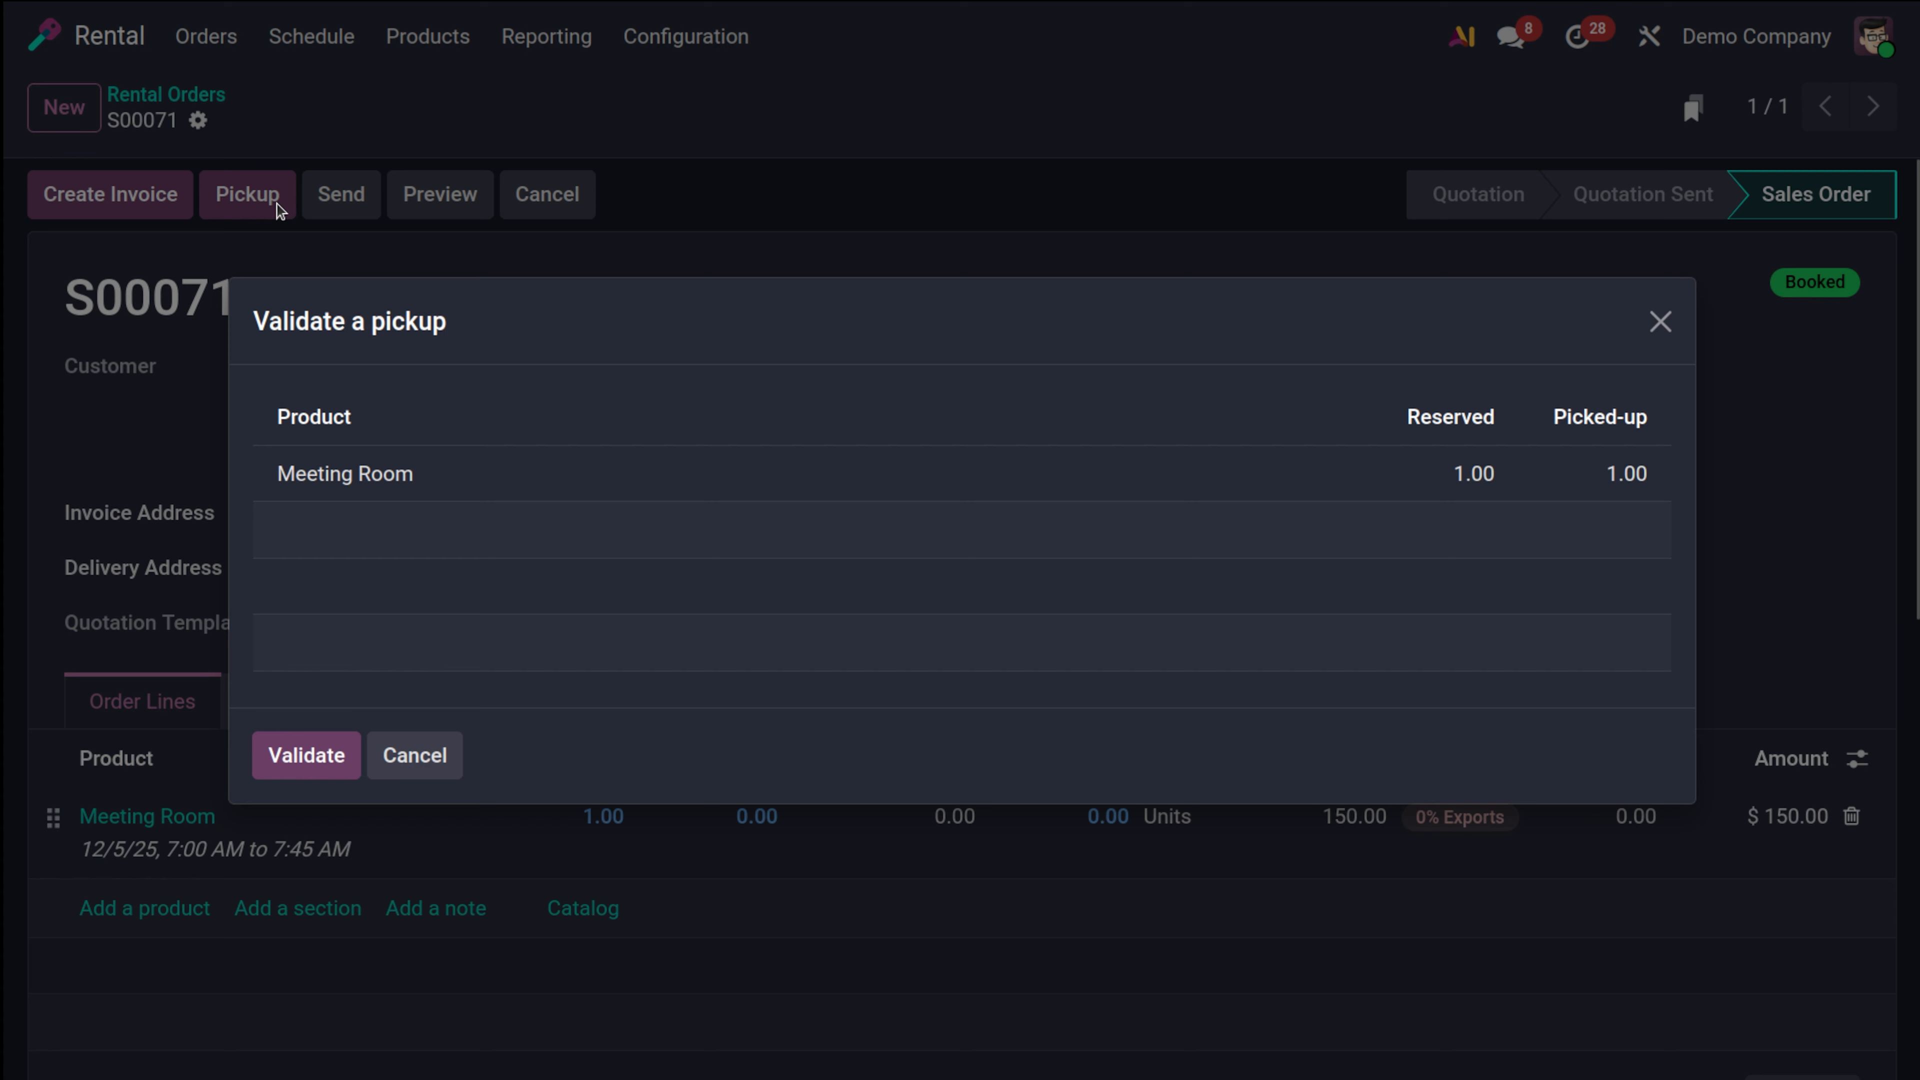
click(303, 766)
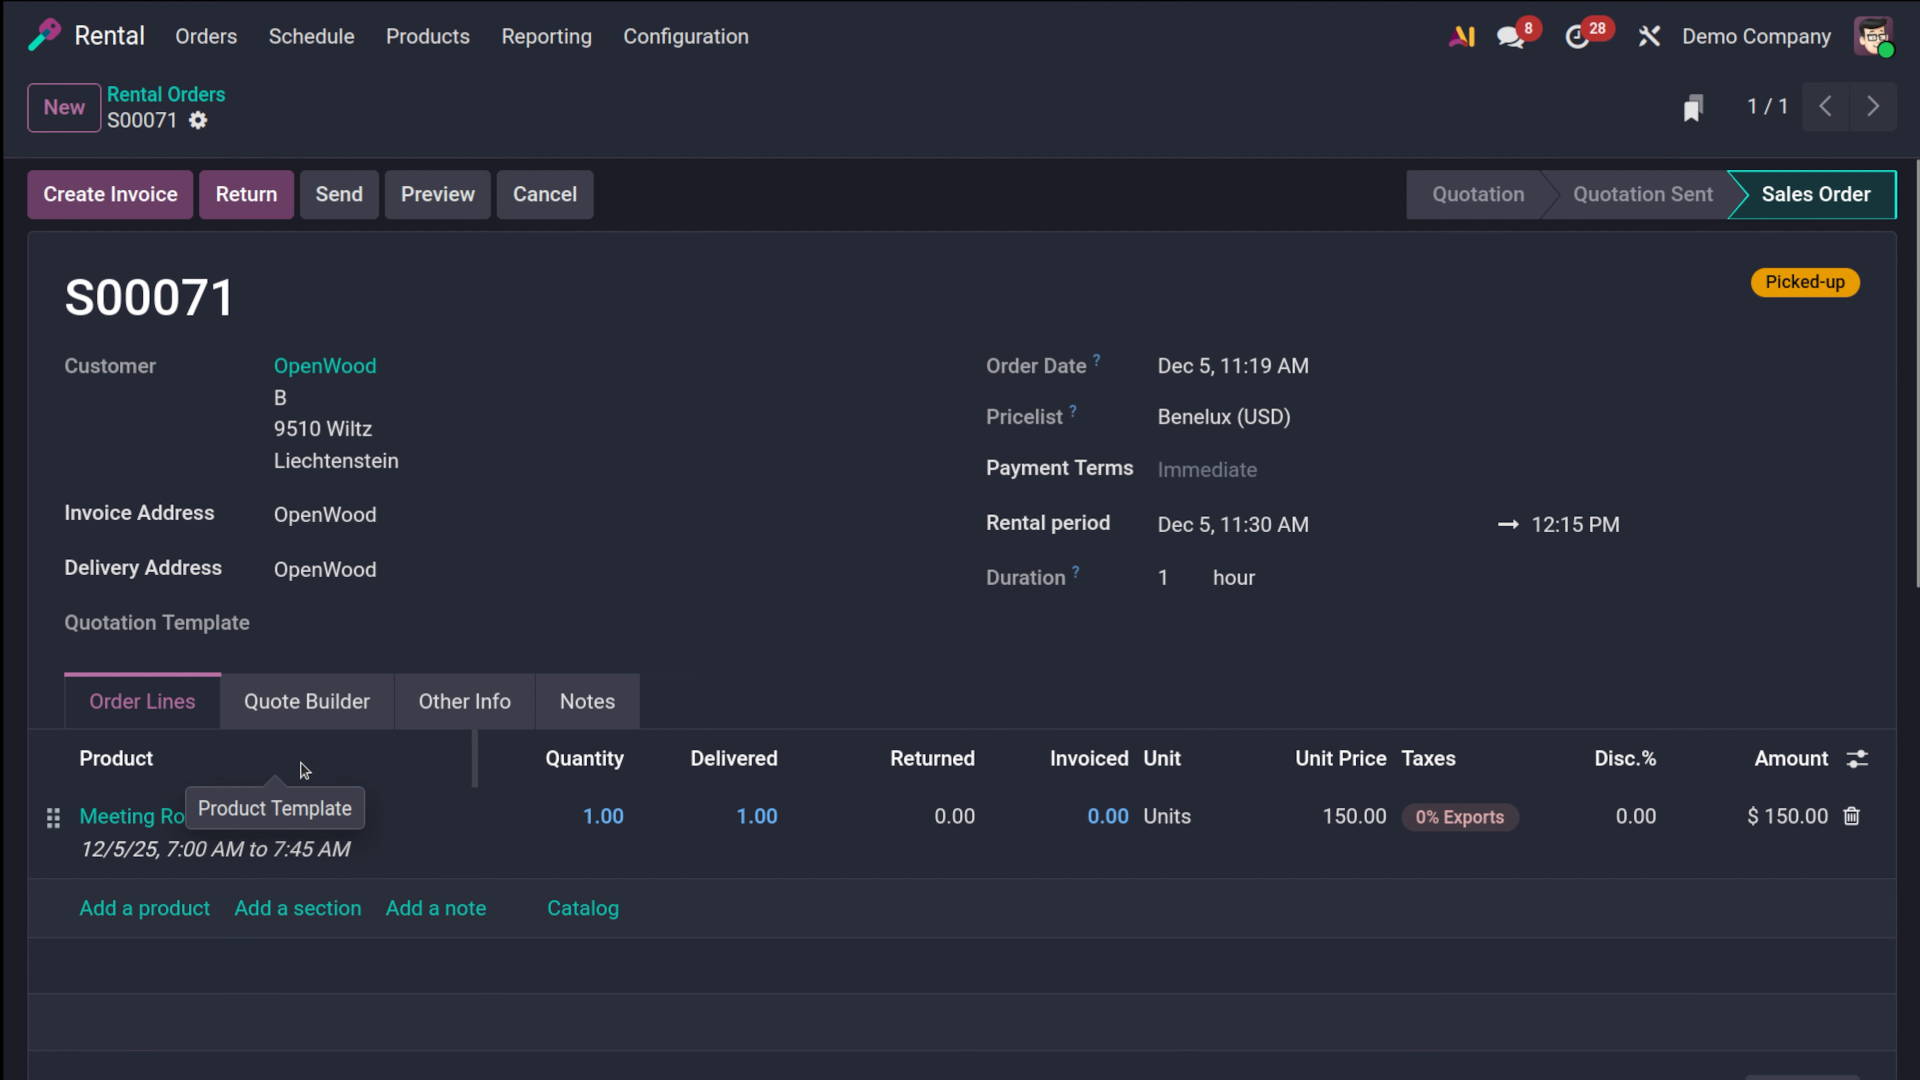
click(212, 38)
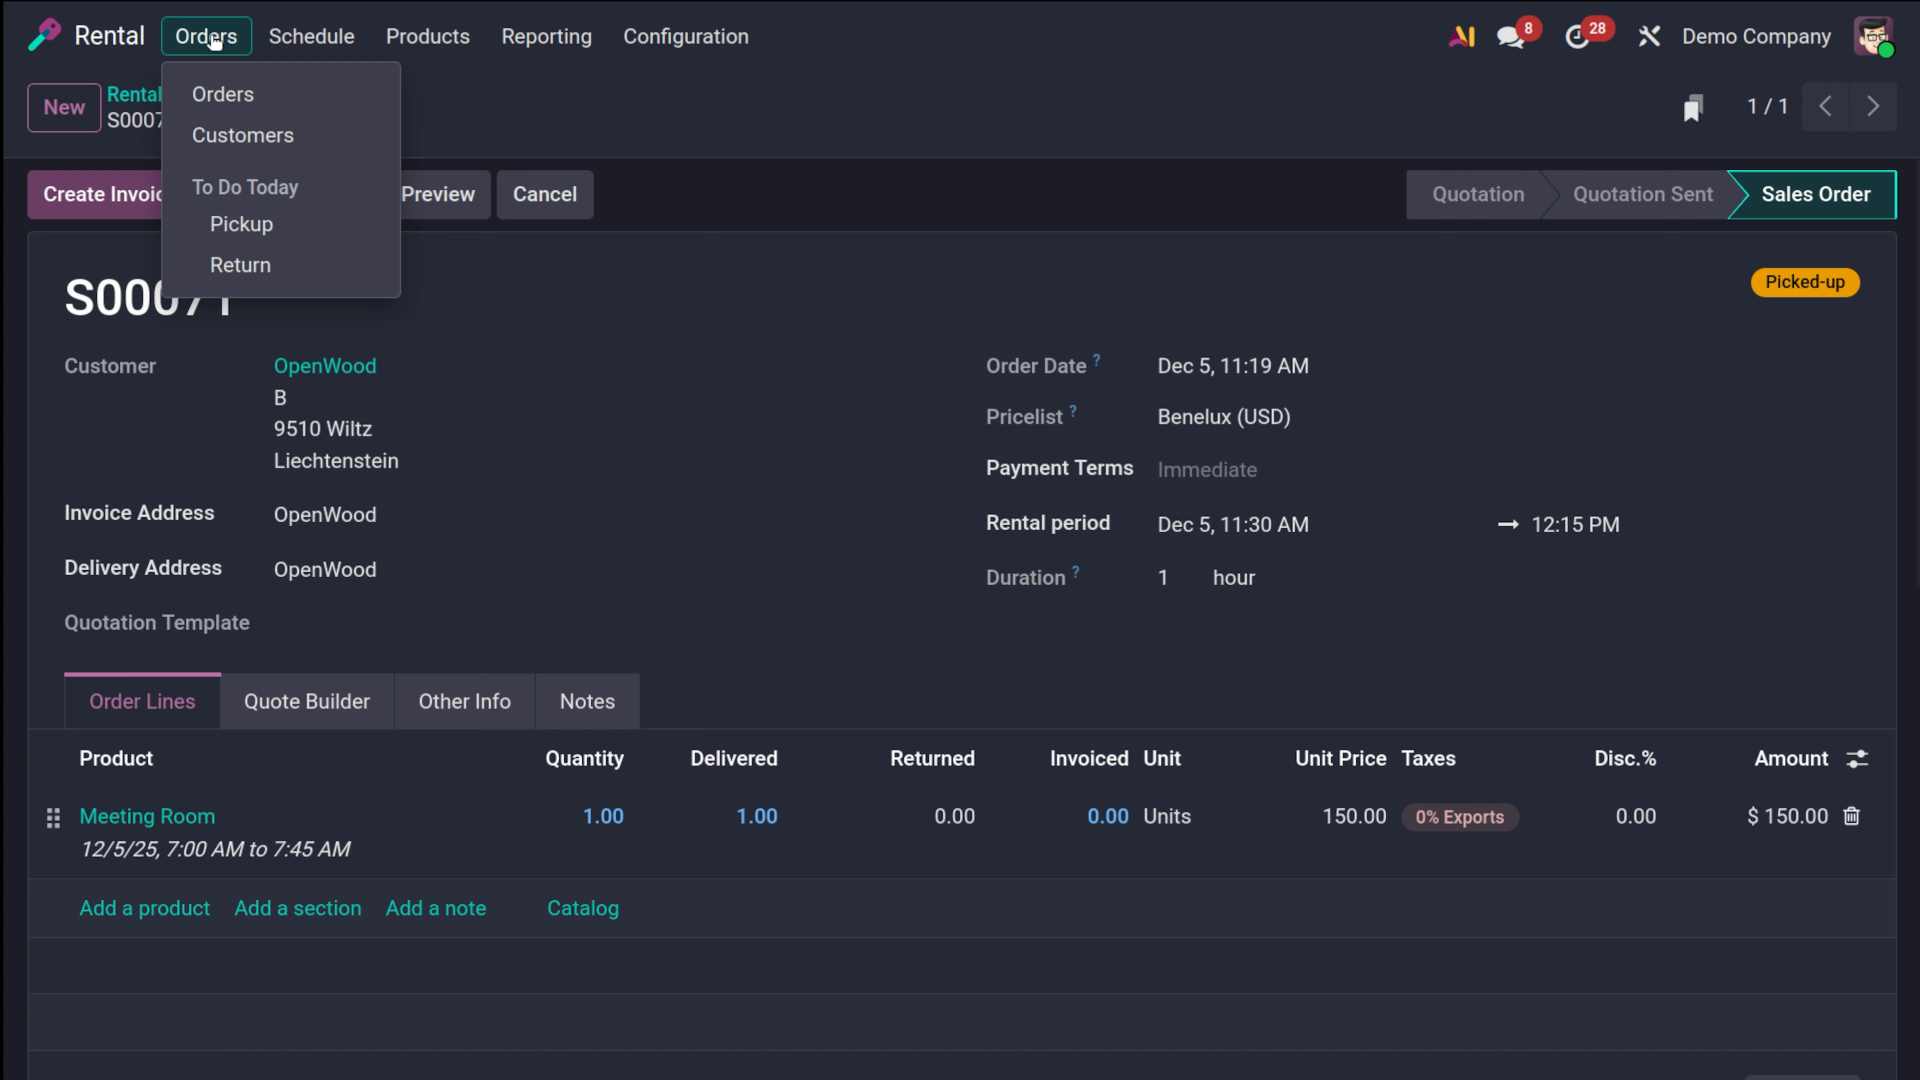
click(227, 261)
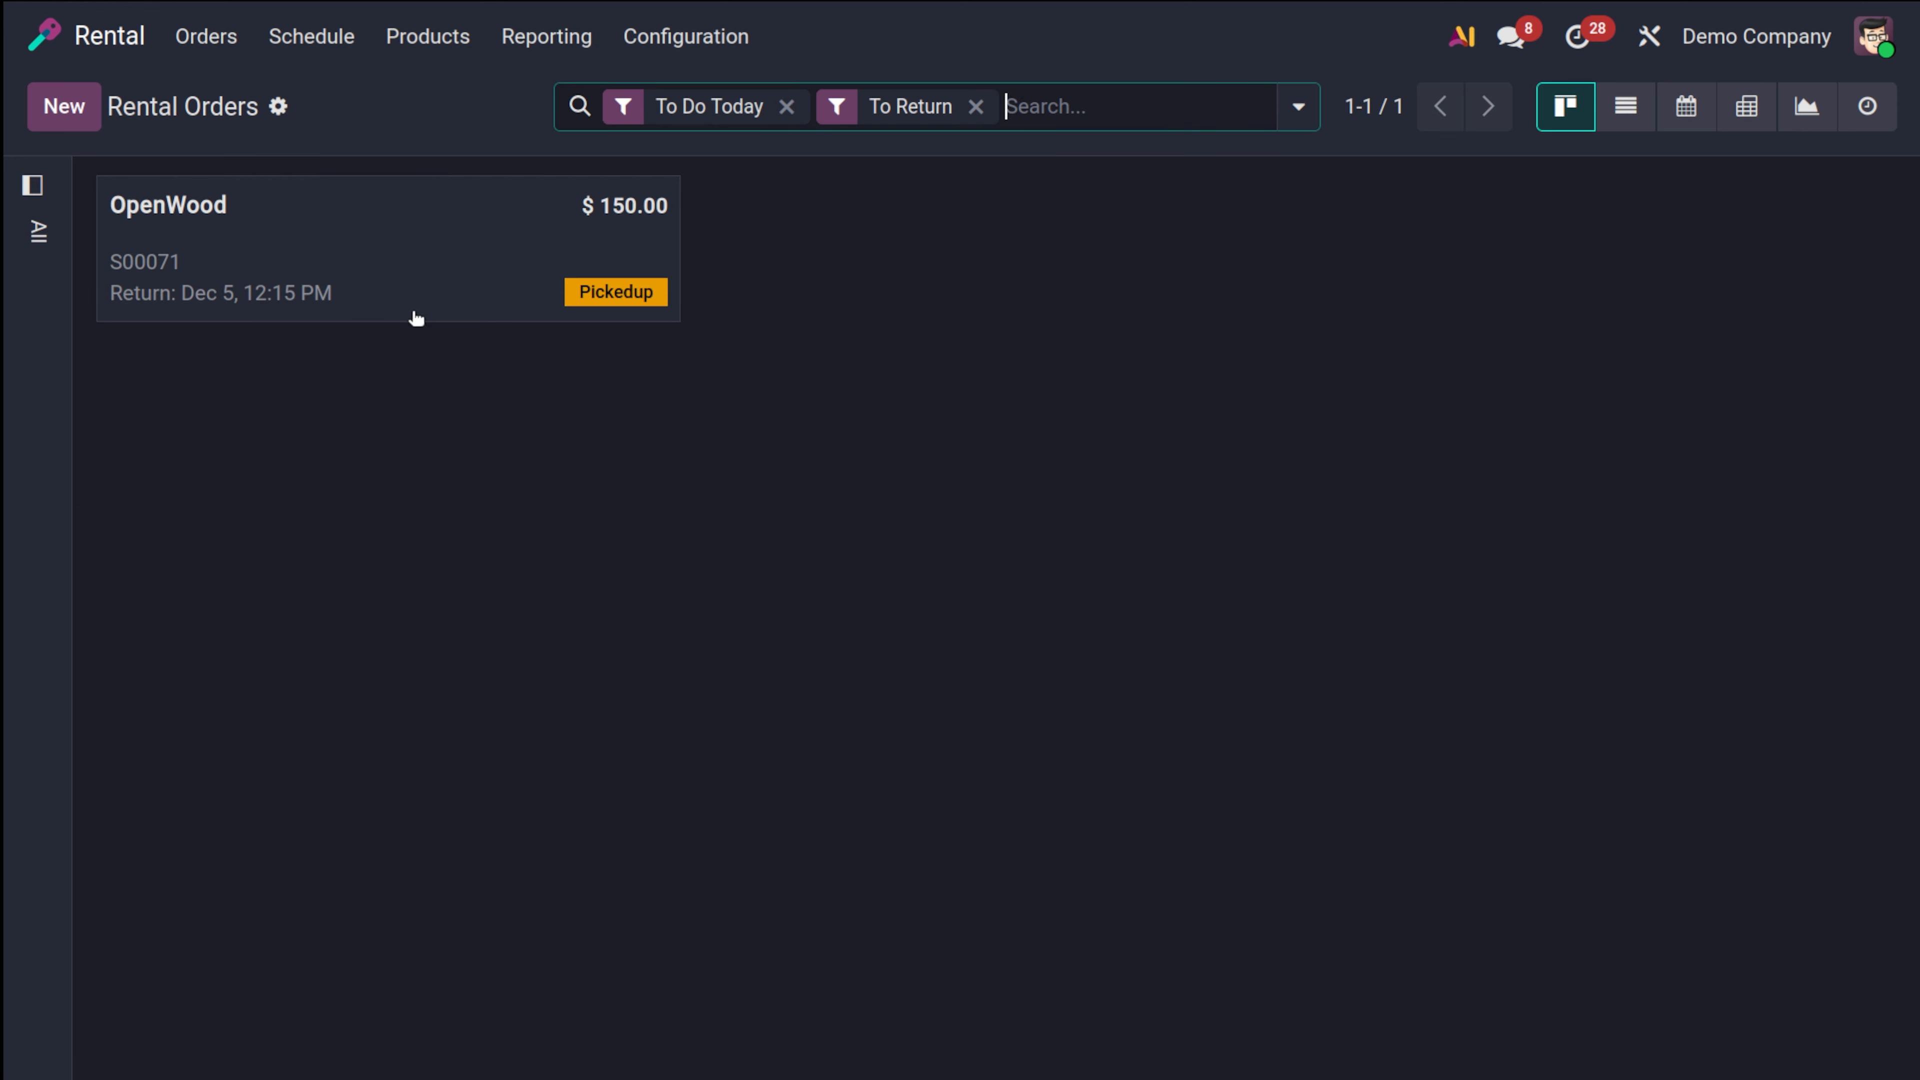
Open the schedule of confirmed rentals
click(731, 537)
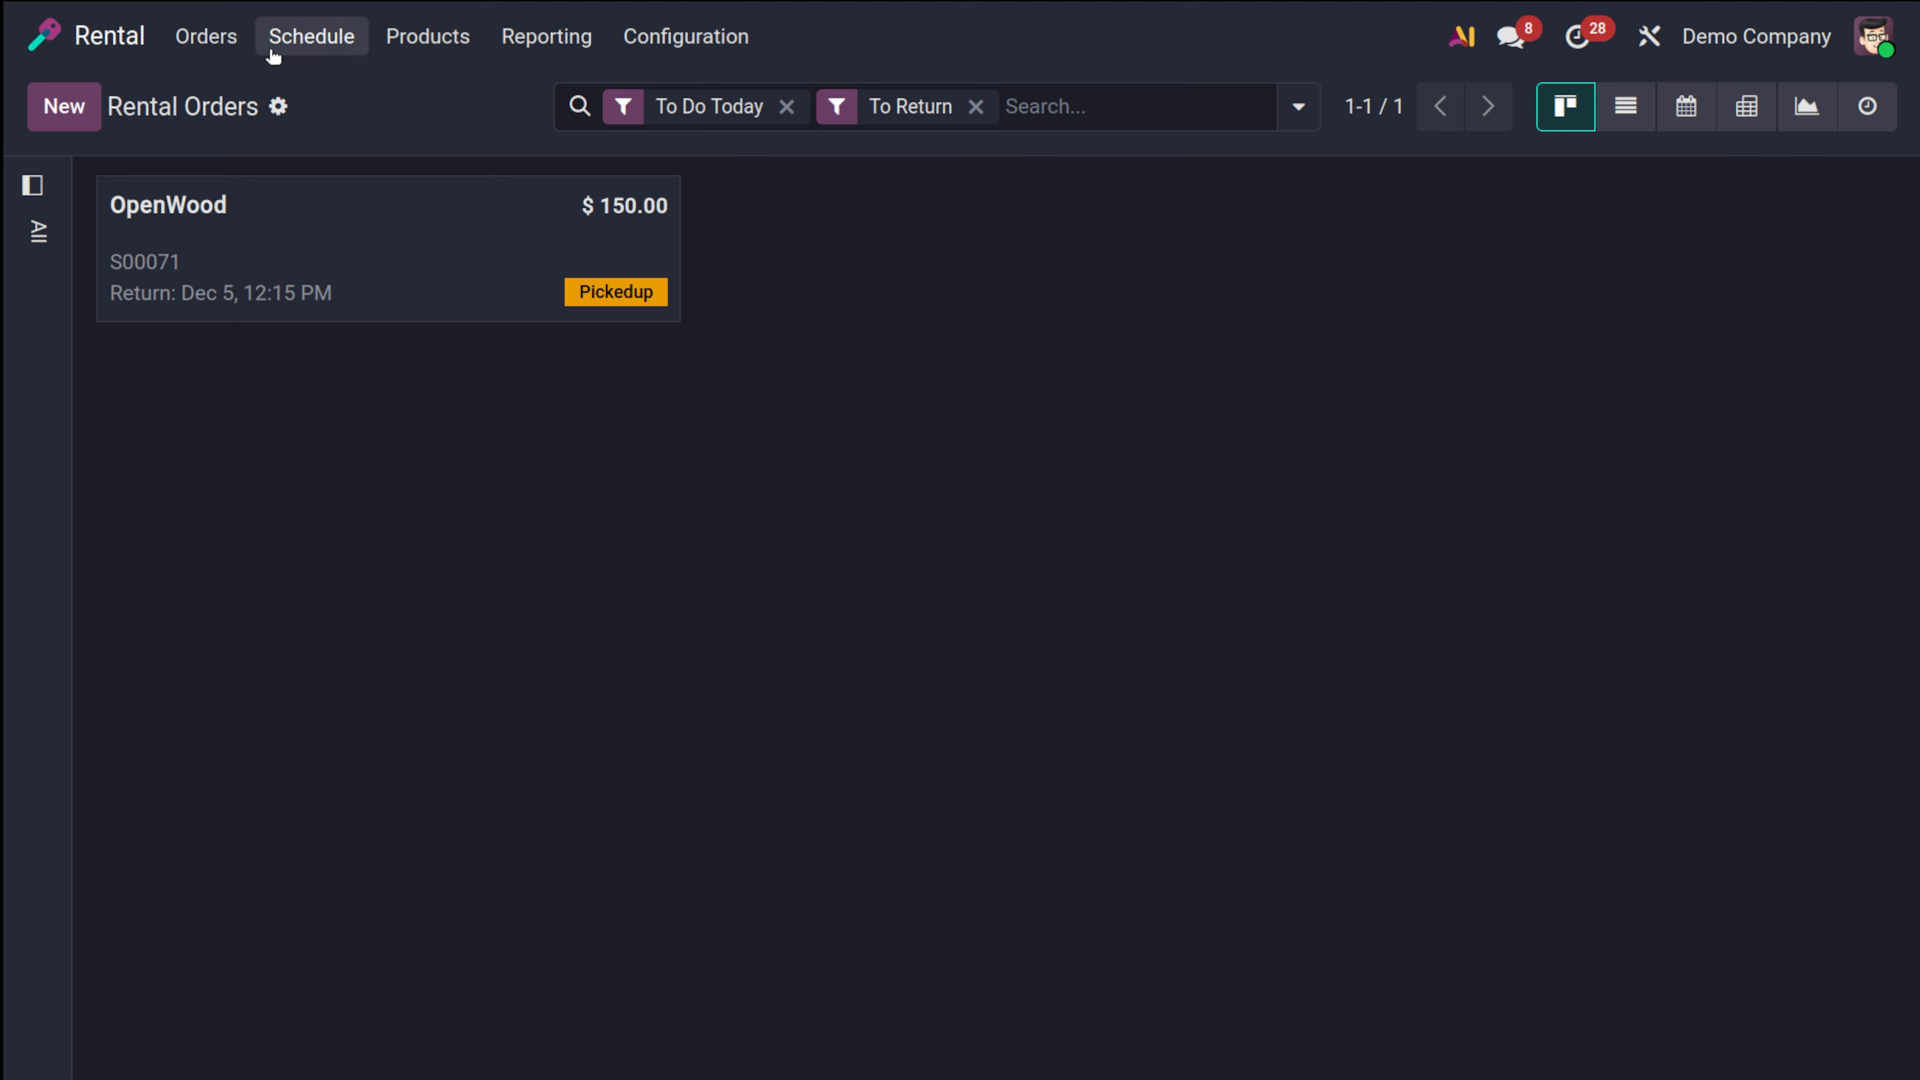
click(216, 41)
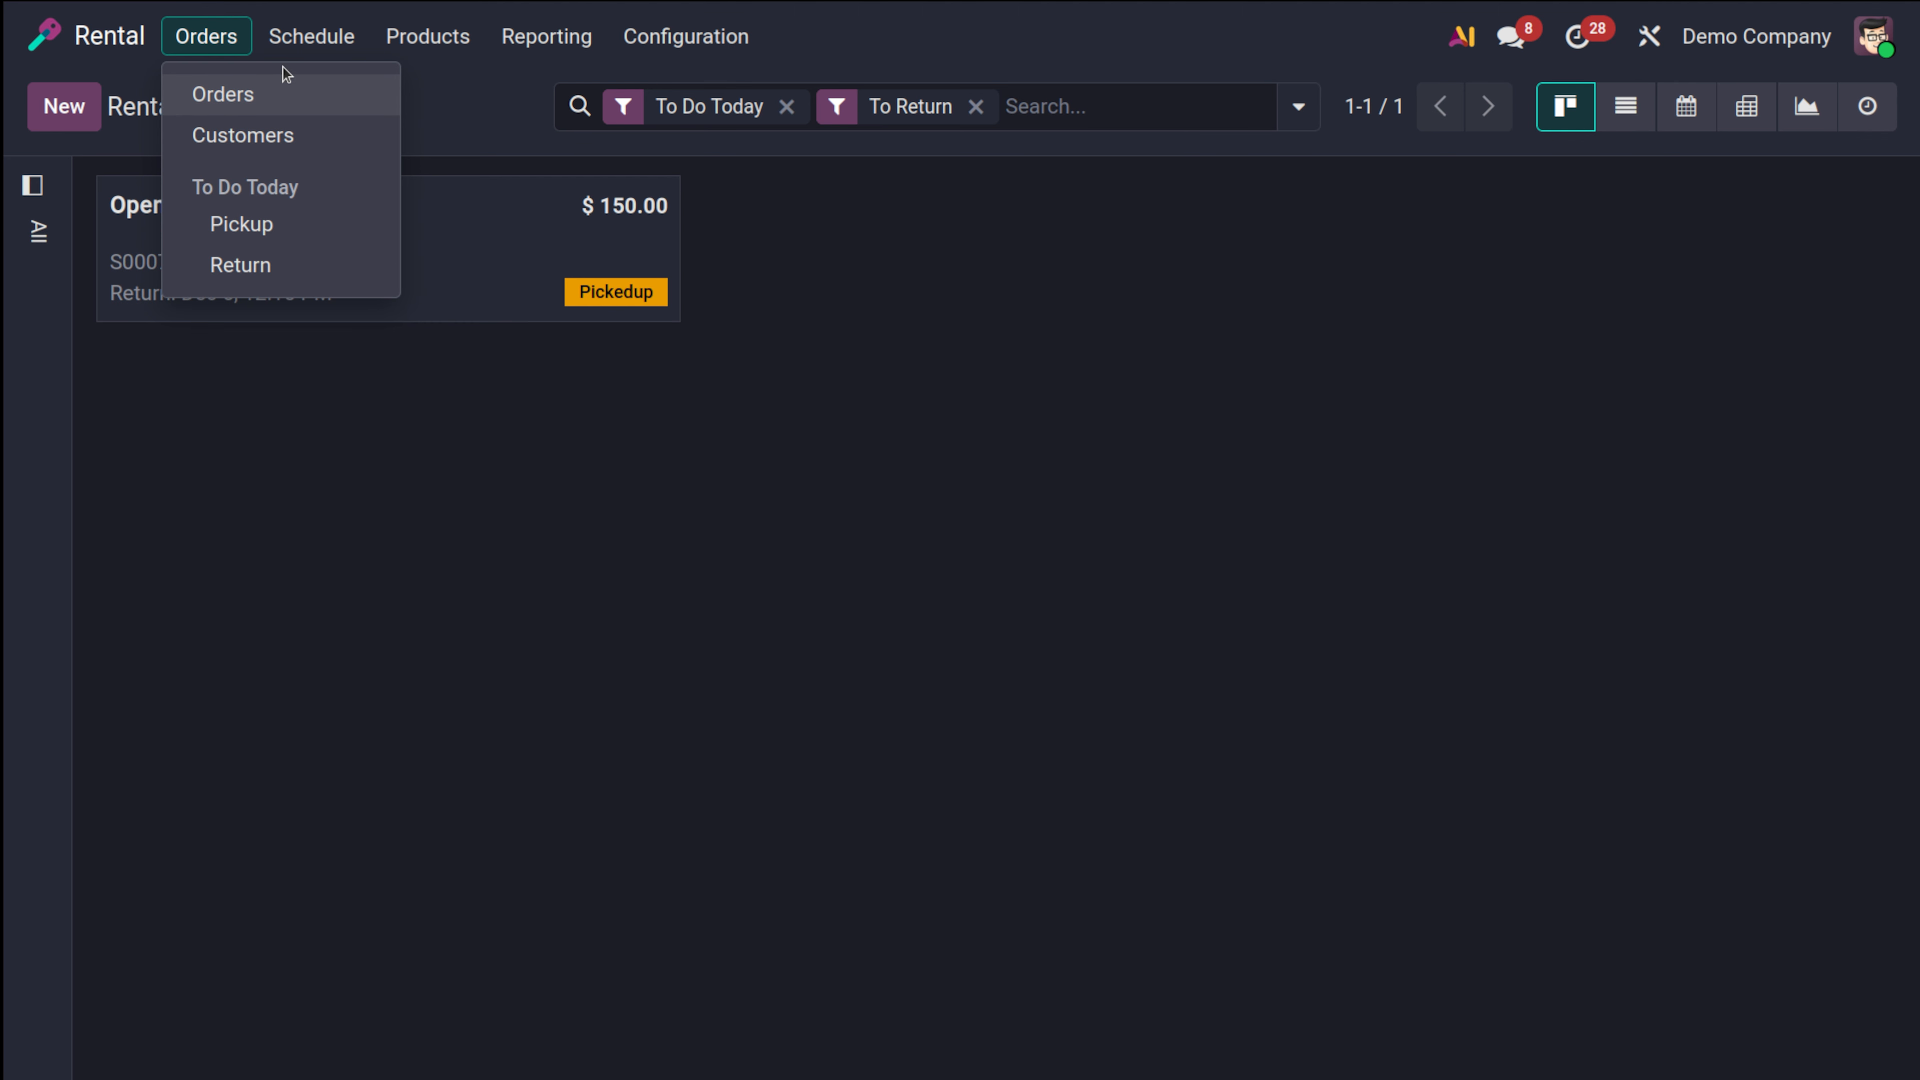
click(285, 40)
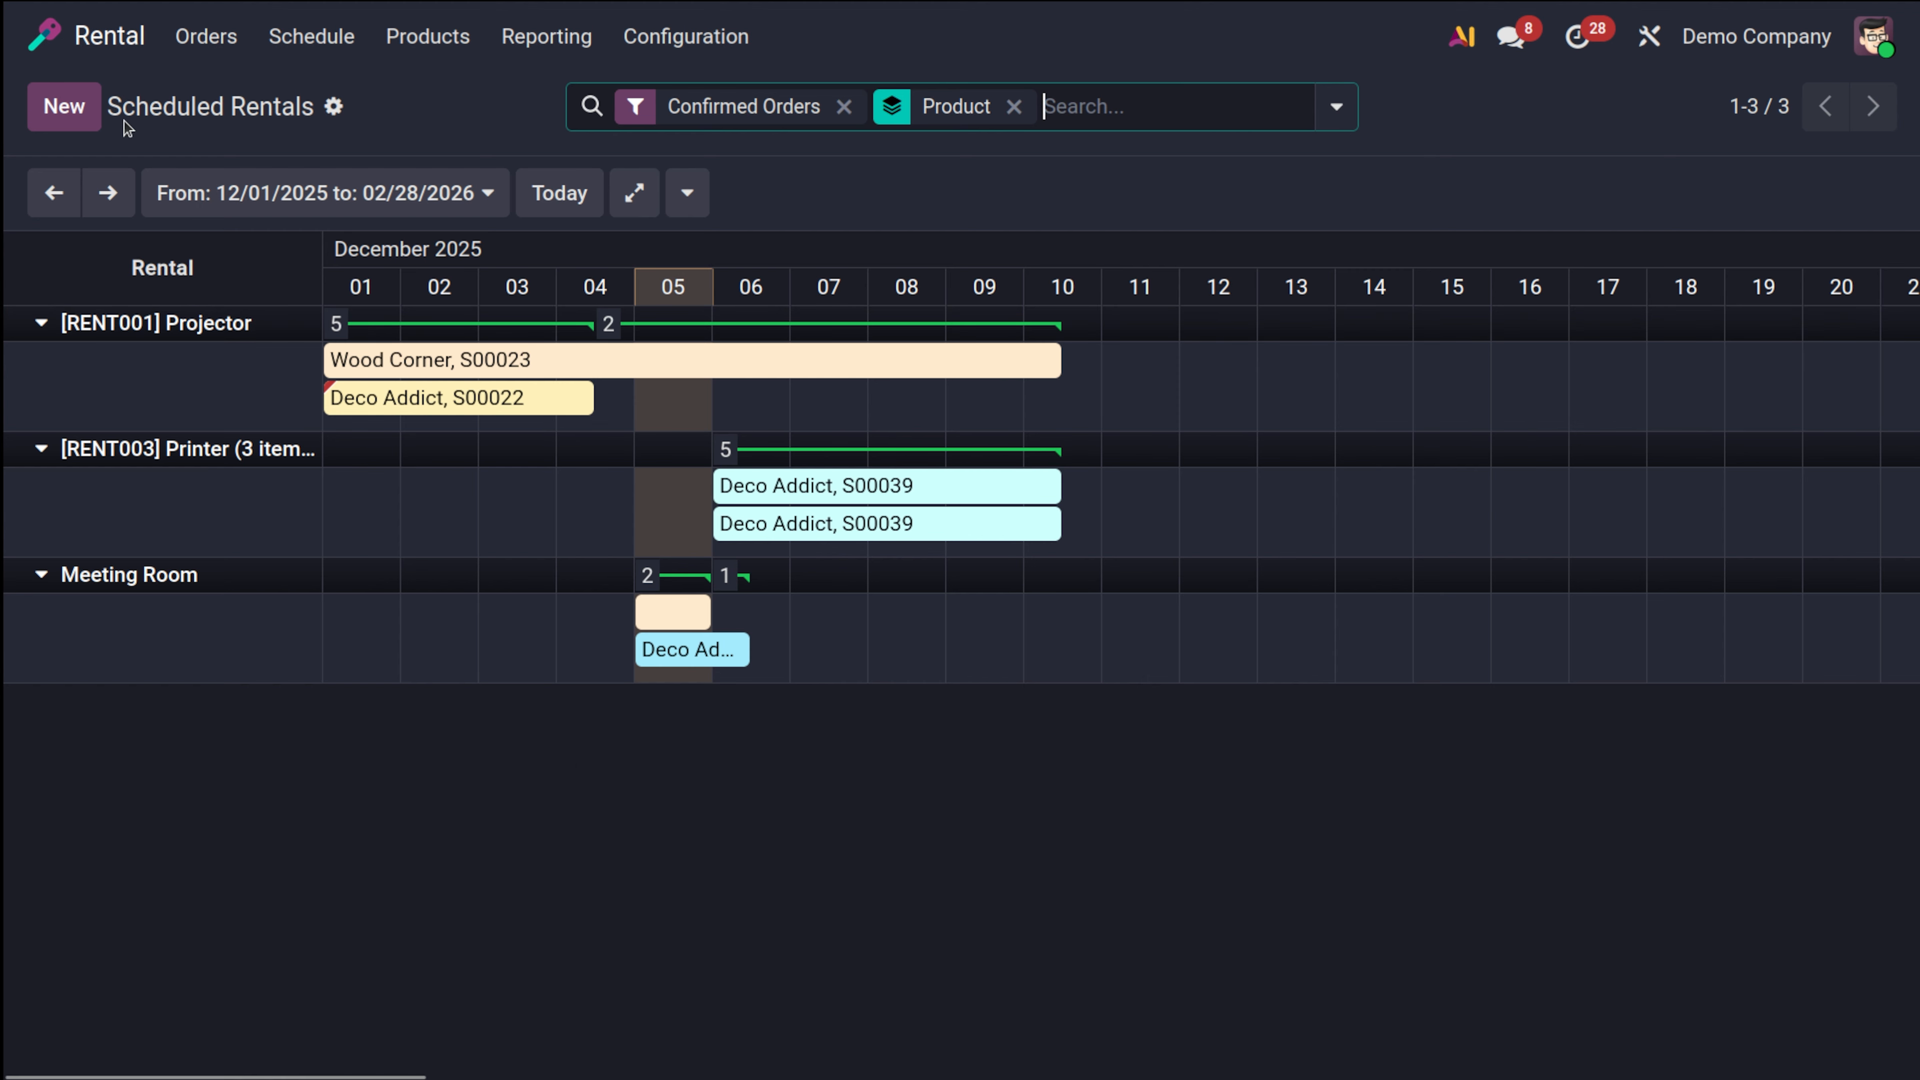
Start a blank rental order from the schedule, look over its fields, and discard it
click(82, 112)
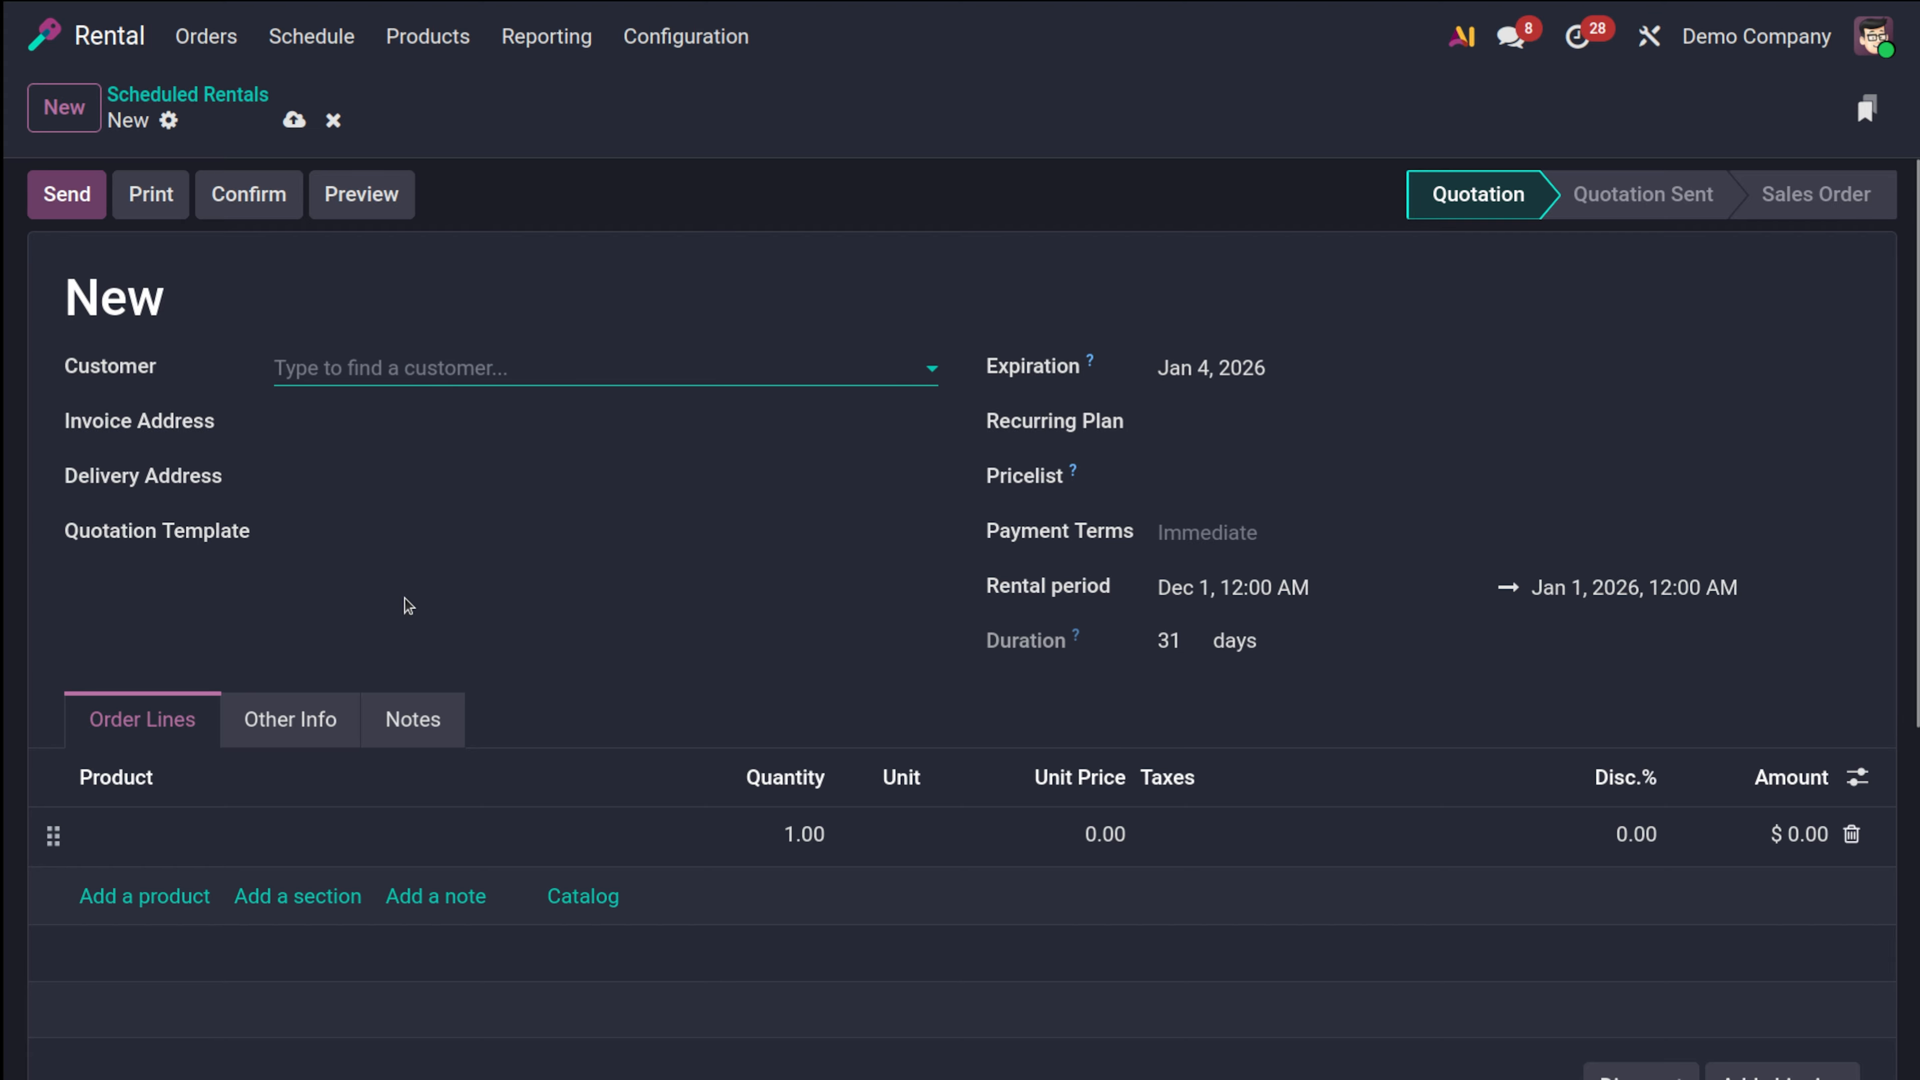
scroll(408, 605, down, 2)
scroll(408, 605, down, 3)
scroll(407, 605, up, 5)
click(333, 121)
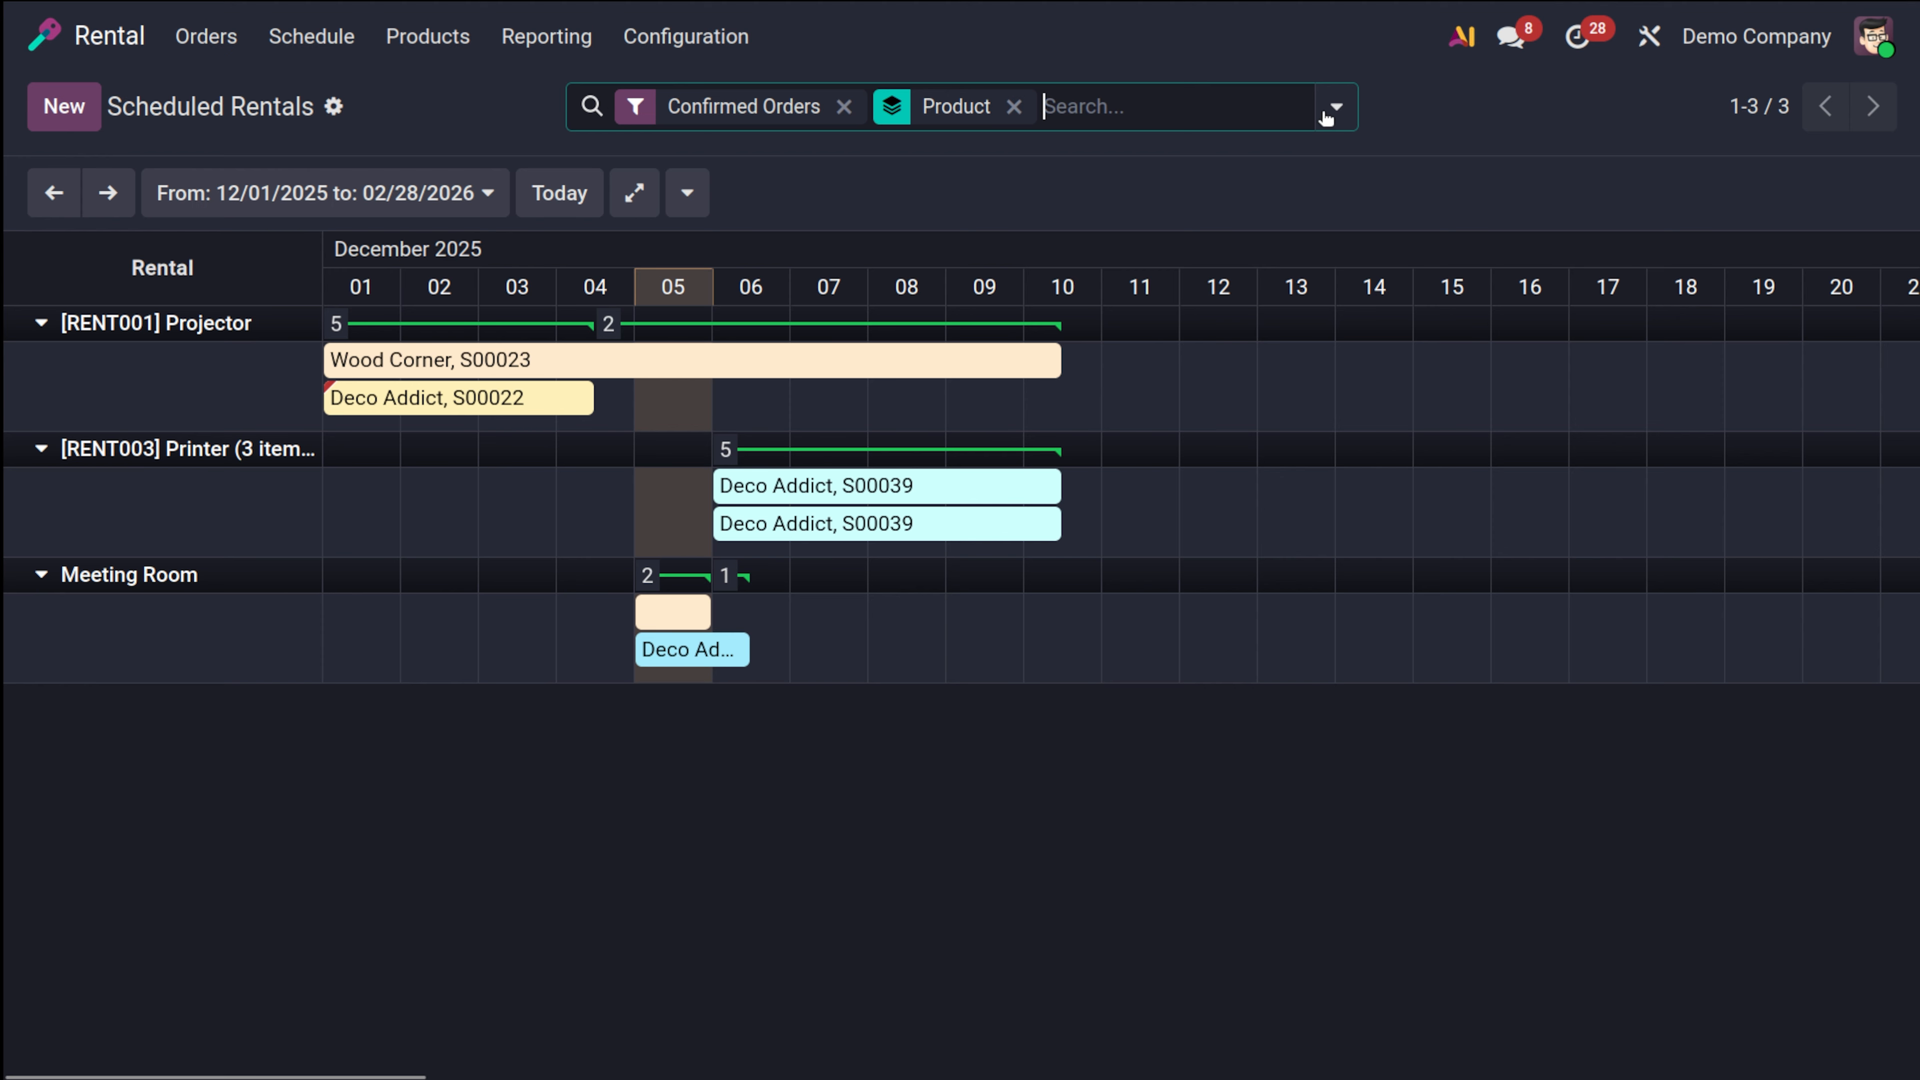
Look through the December 2025 rental schedule grouped by product
scroll(1316, 699, right, 10)
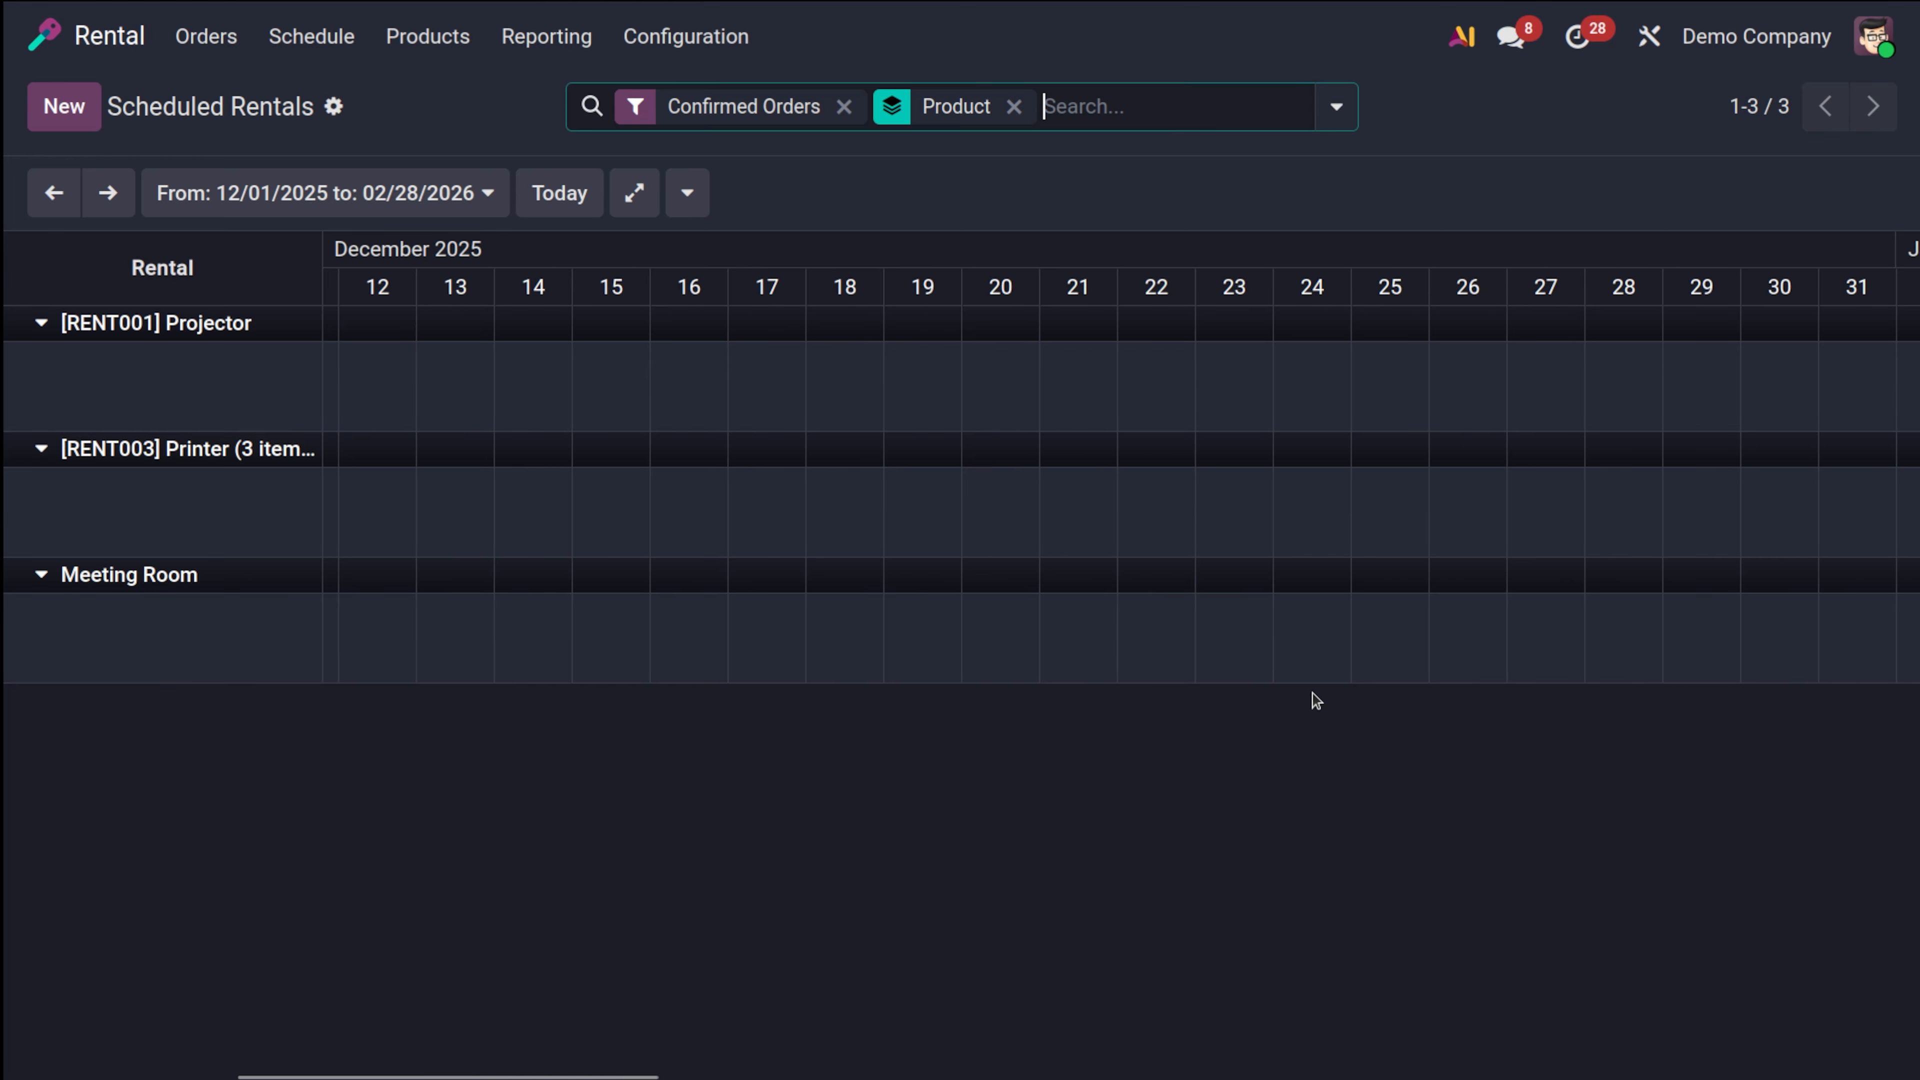
scroll(1316, 699, left, 10)
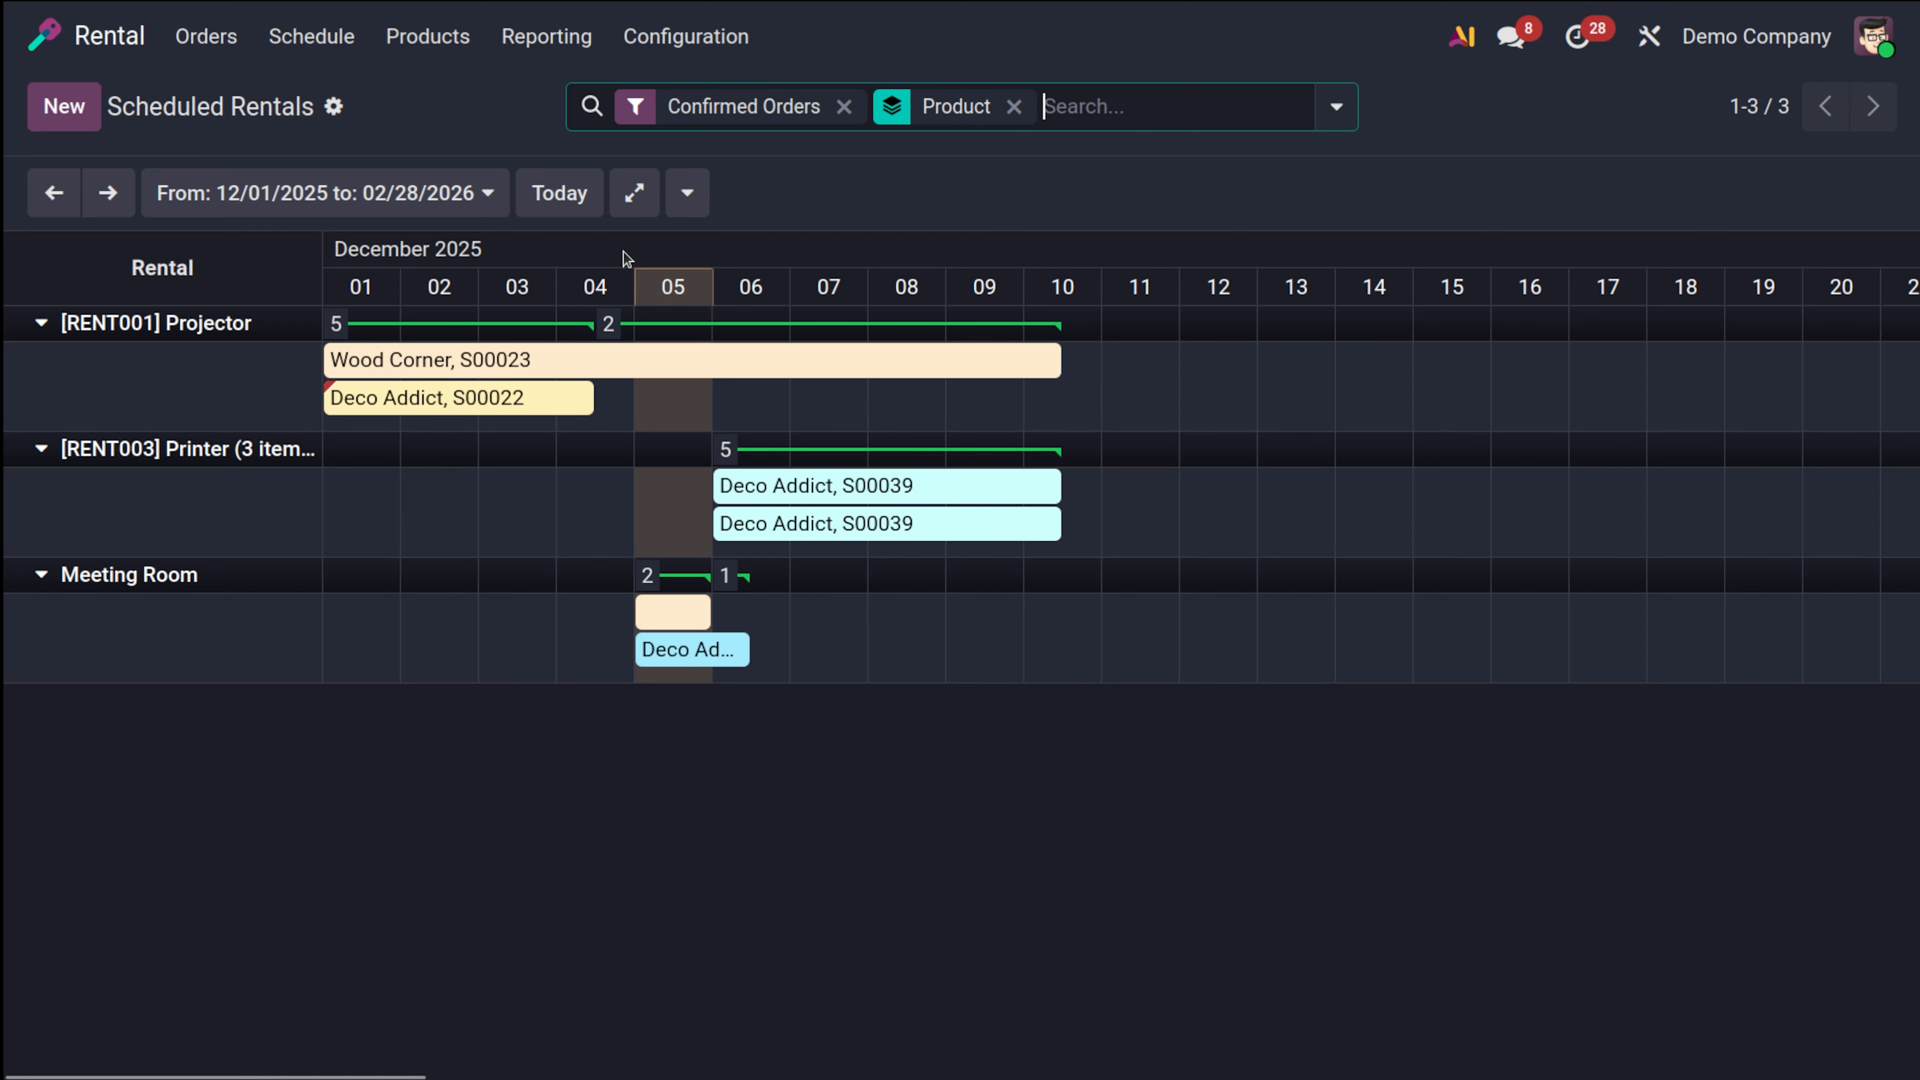
click(310, 38)
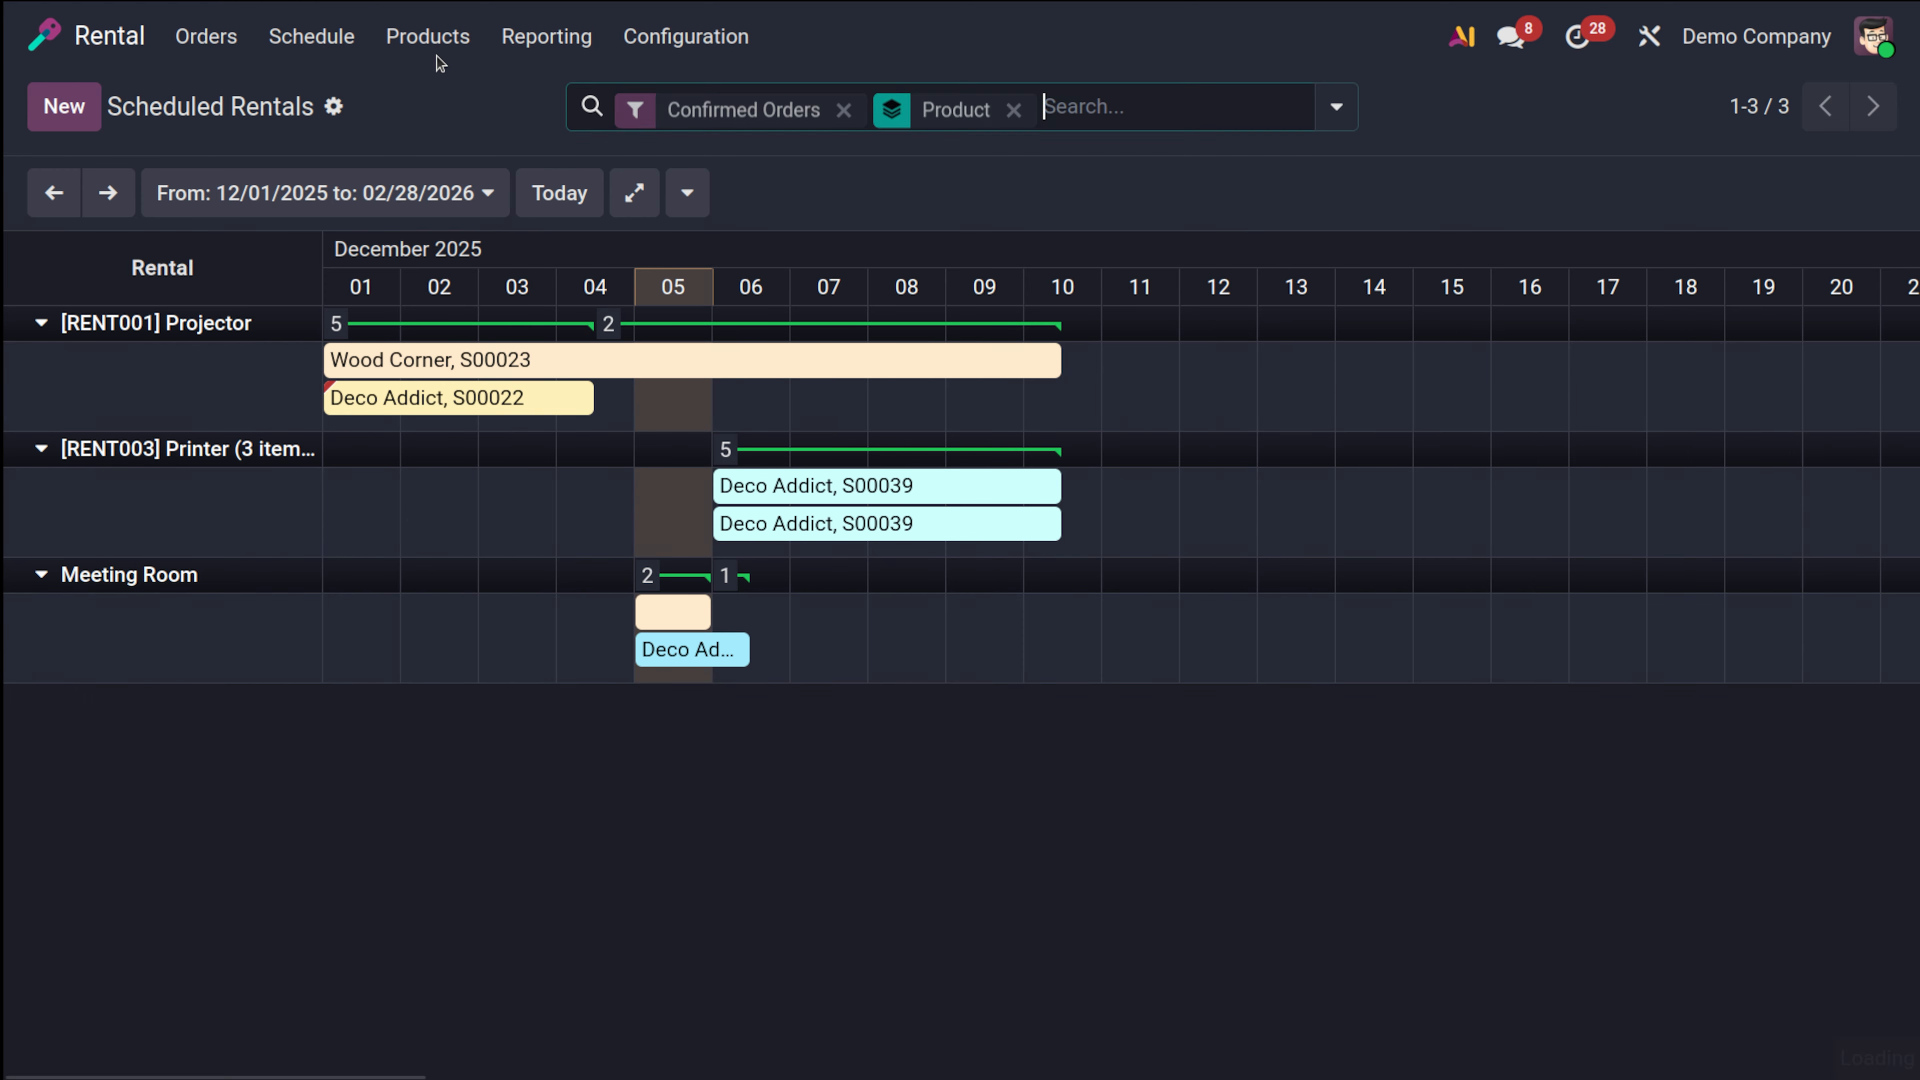
Start a blank rental product and examine its variant, sales, rental price, inventory and accounting settings
click(452, 42)
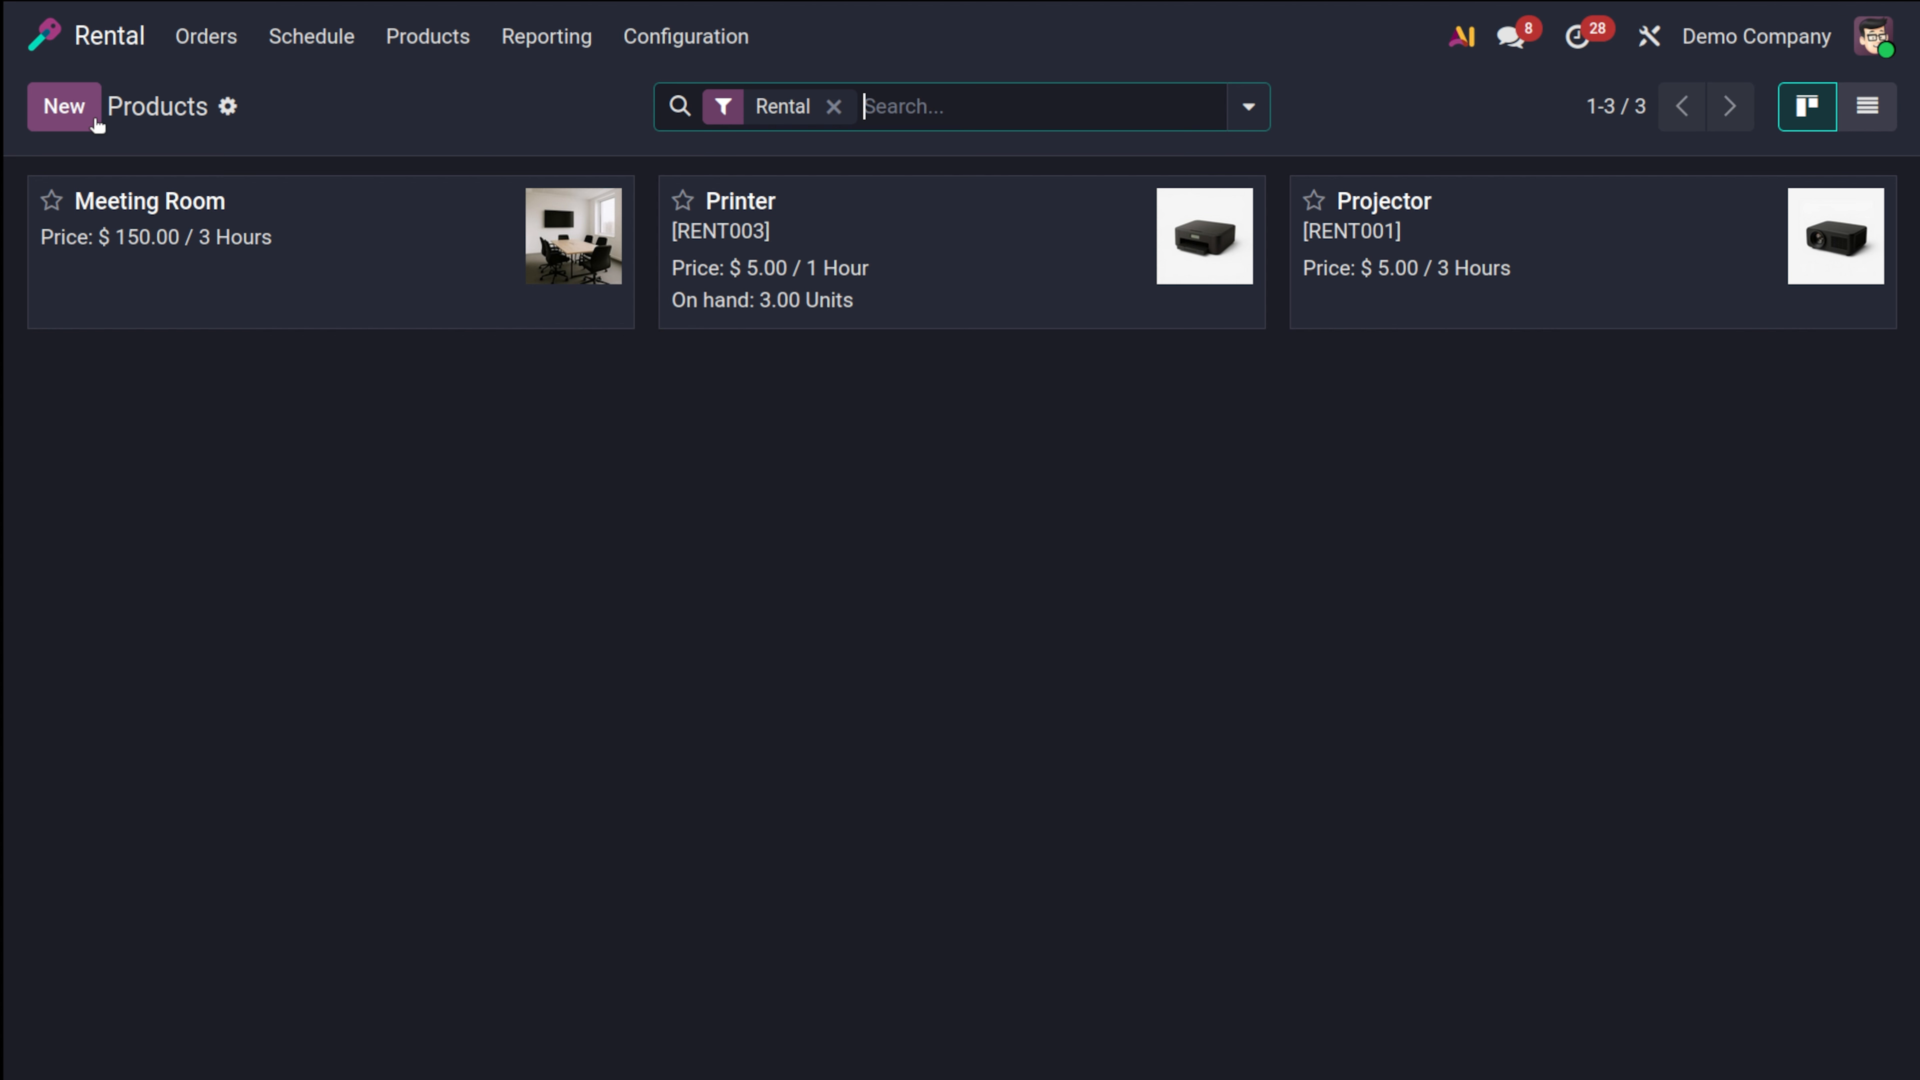
click(64, 106)
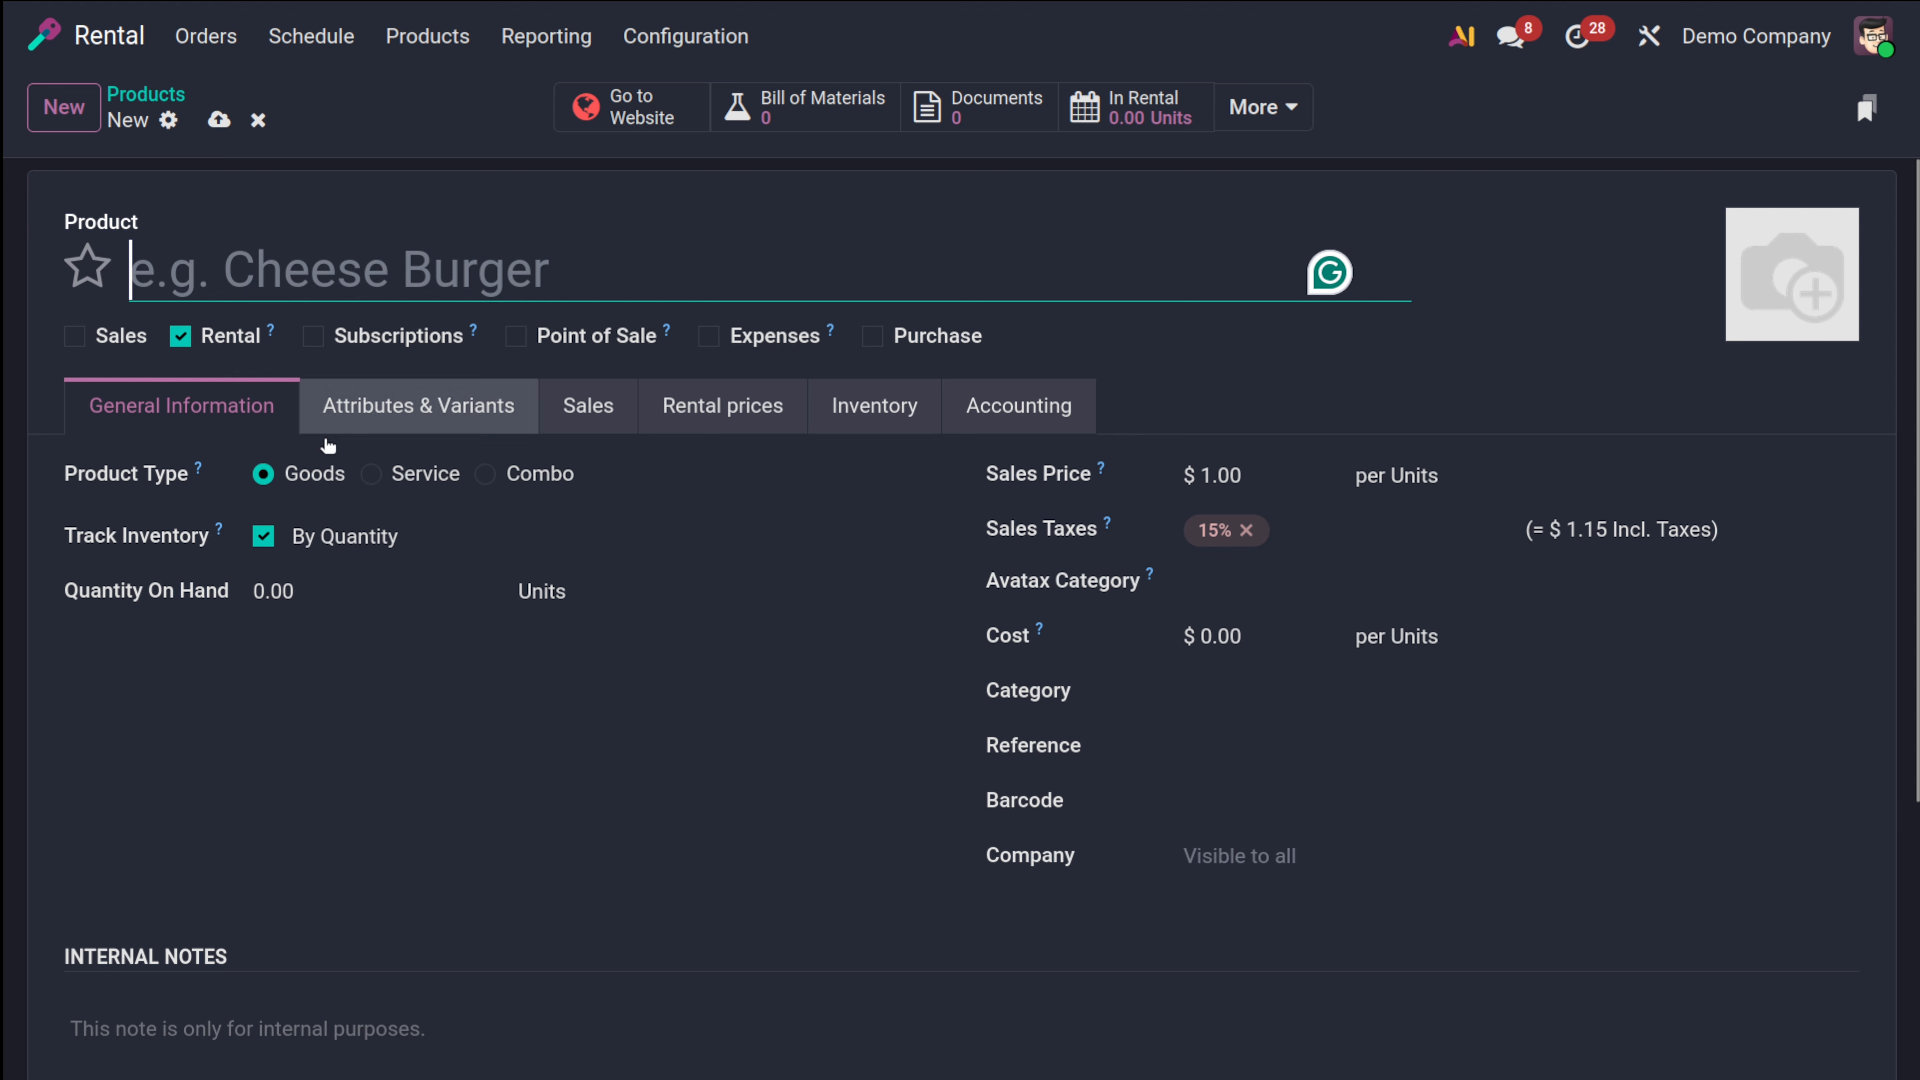
click(432, 406)
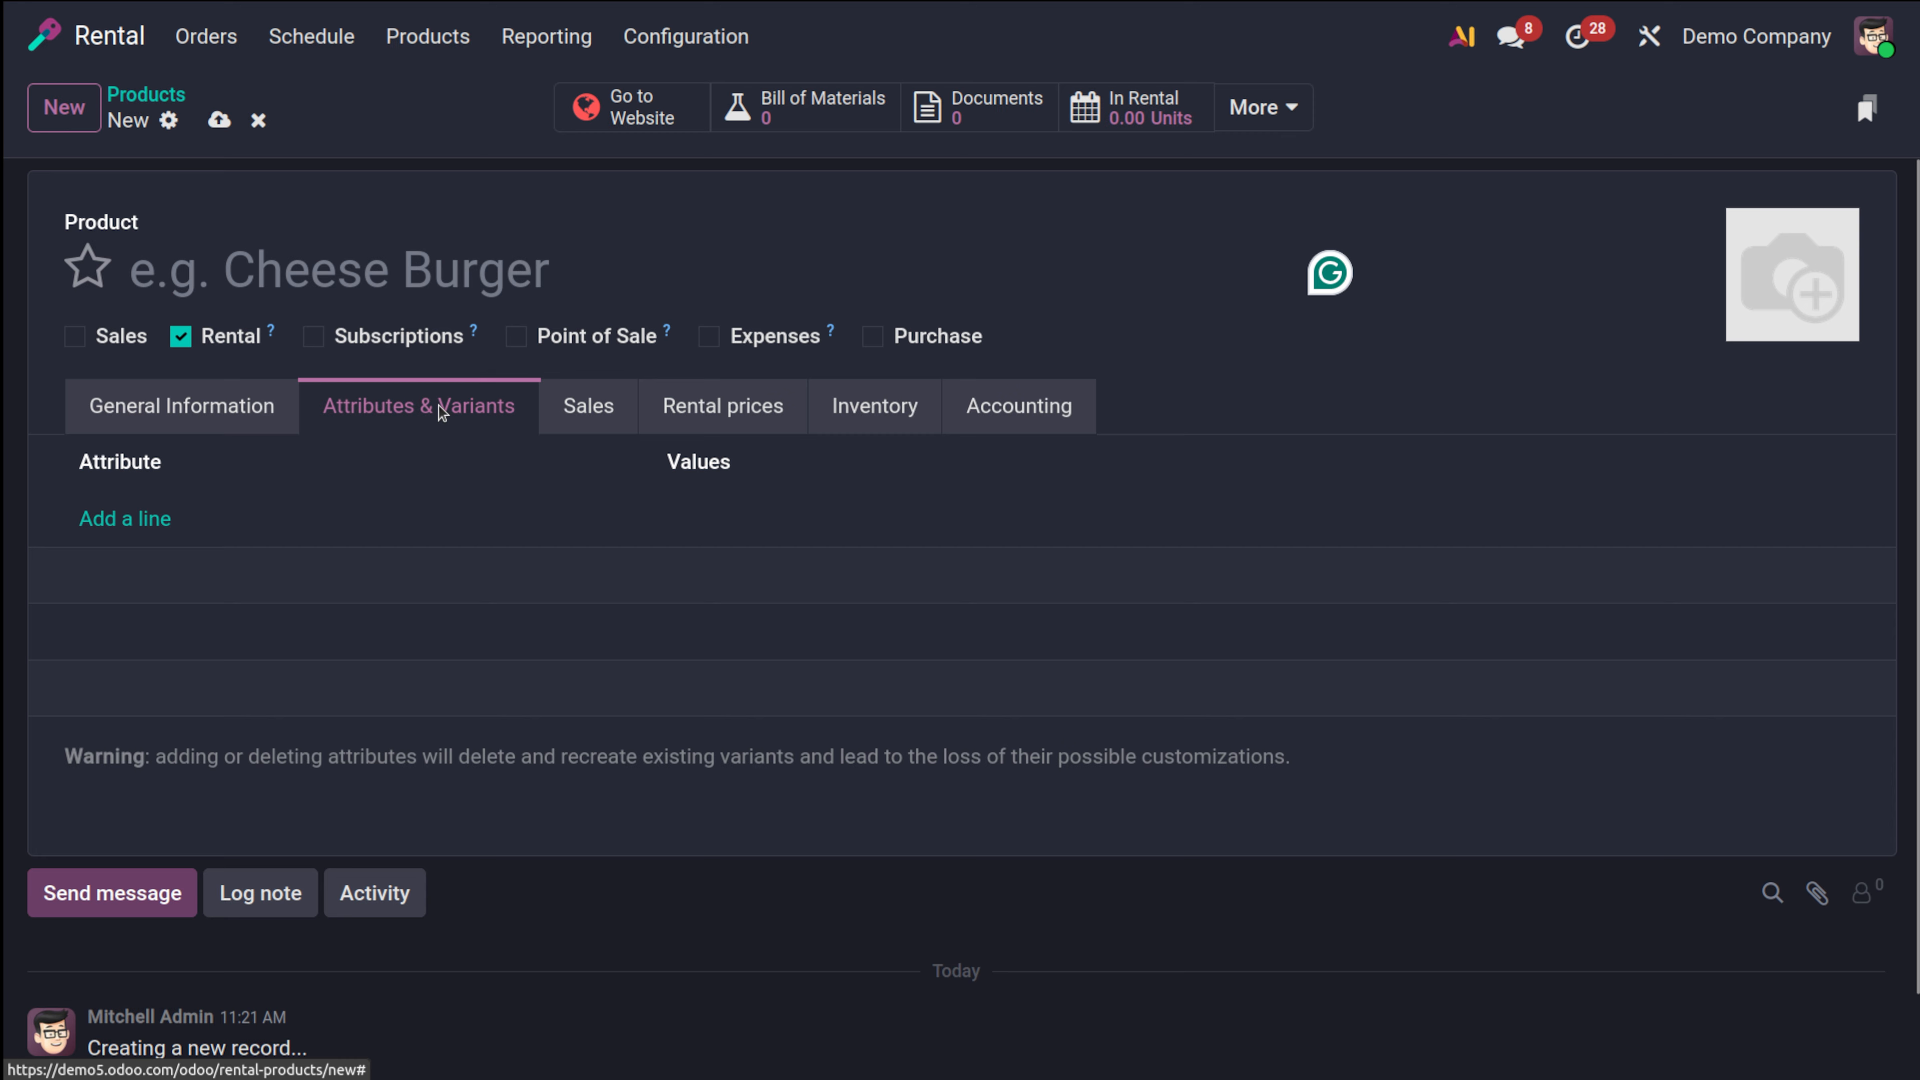
click(610, 416)
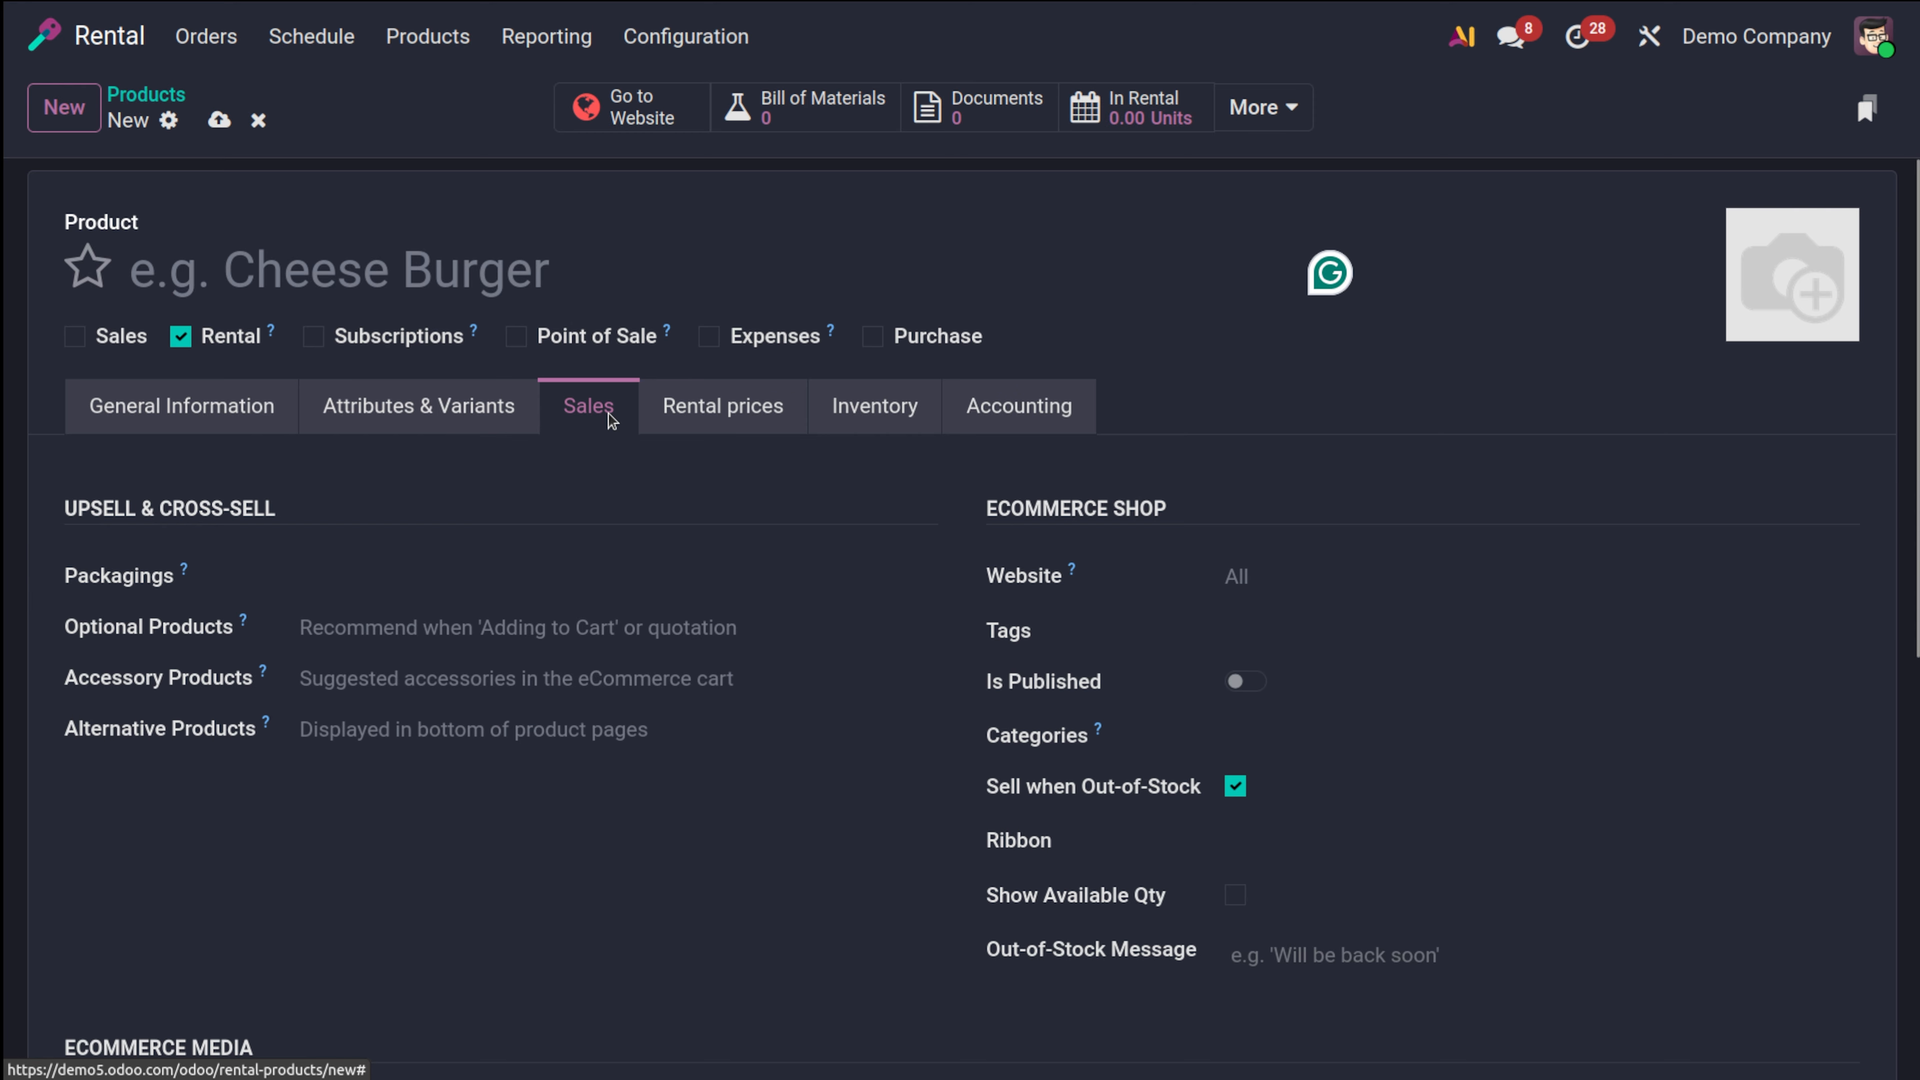
click(762, 414)
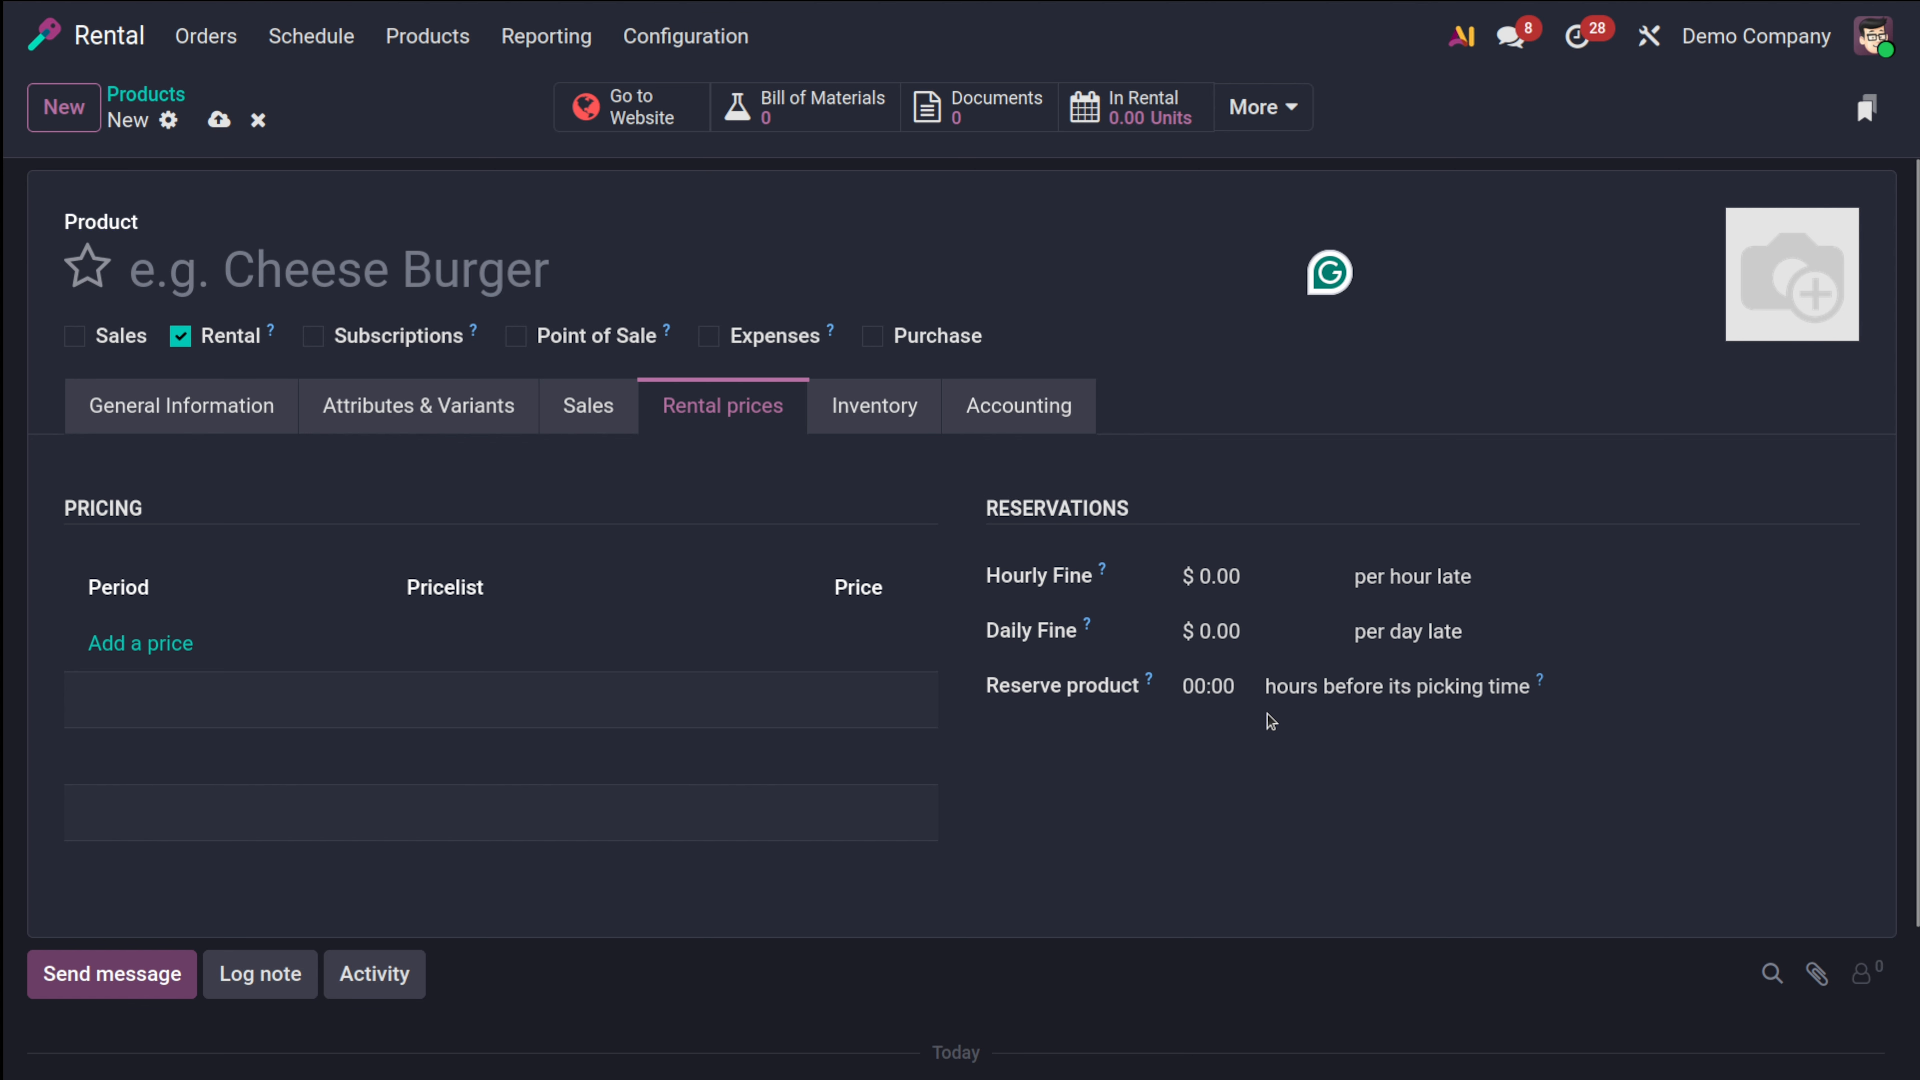
click(857, 408)
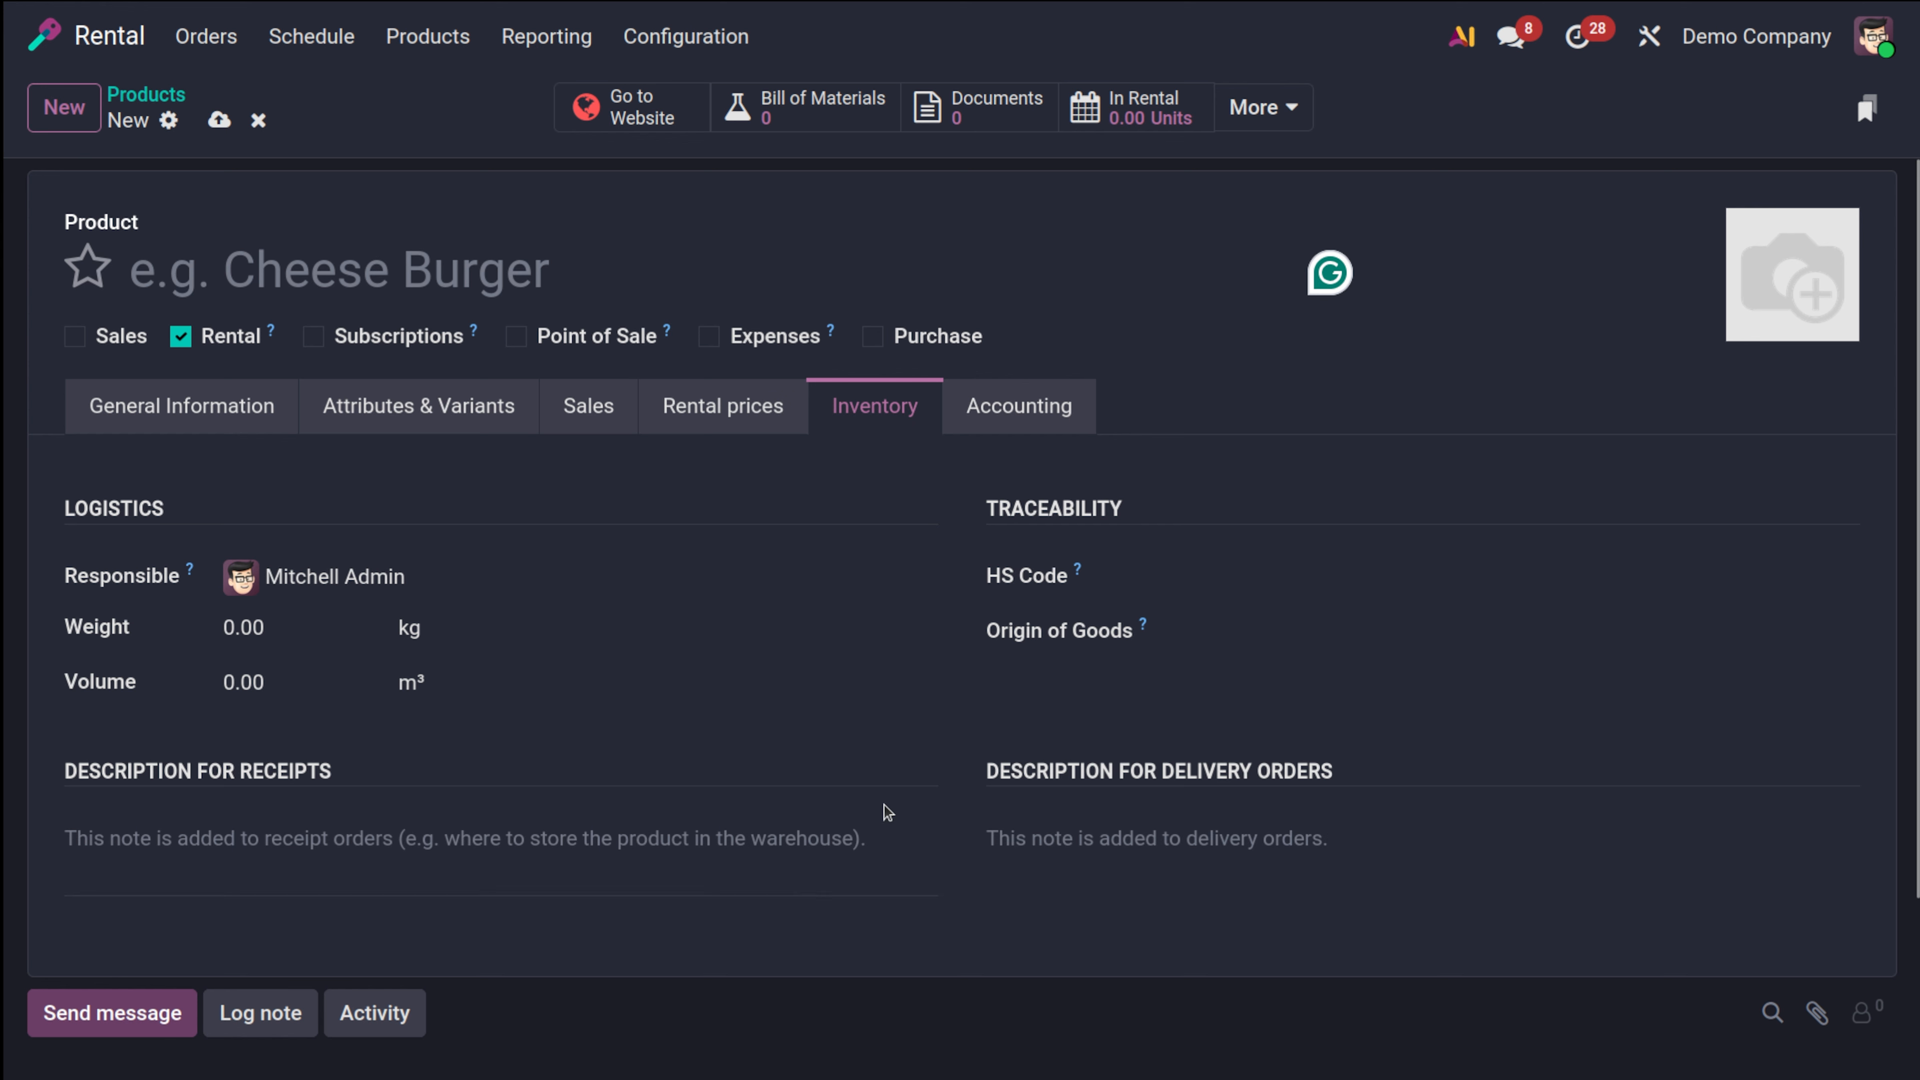
scroll(731, 813, down, 3)
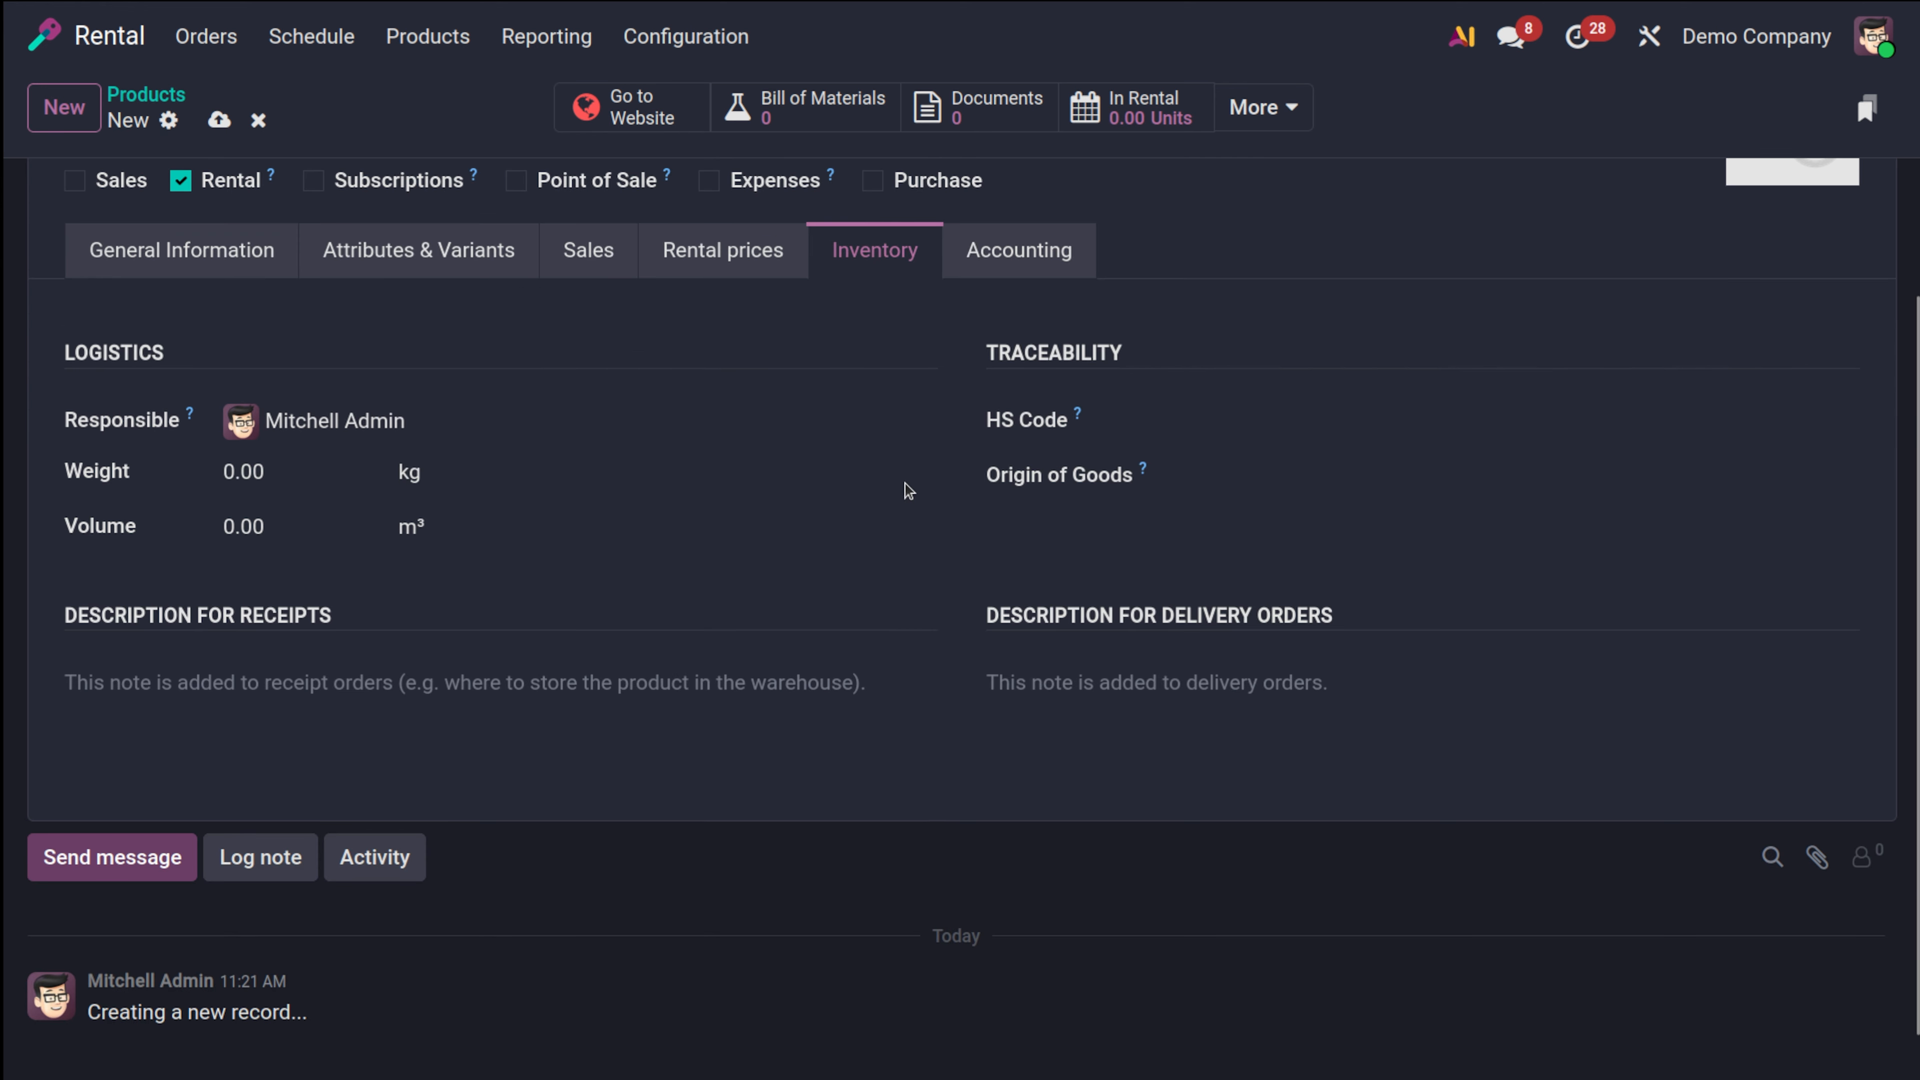
click(1009, 257)
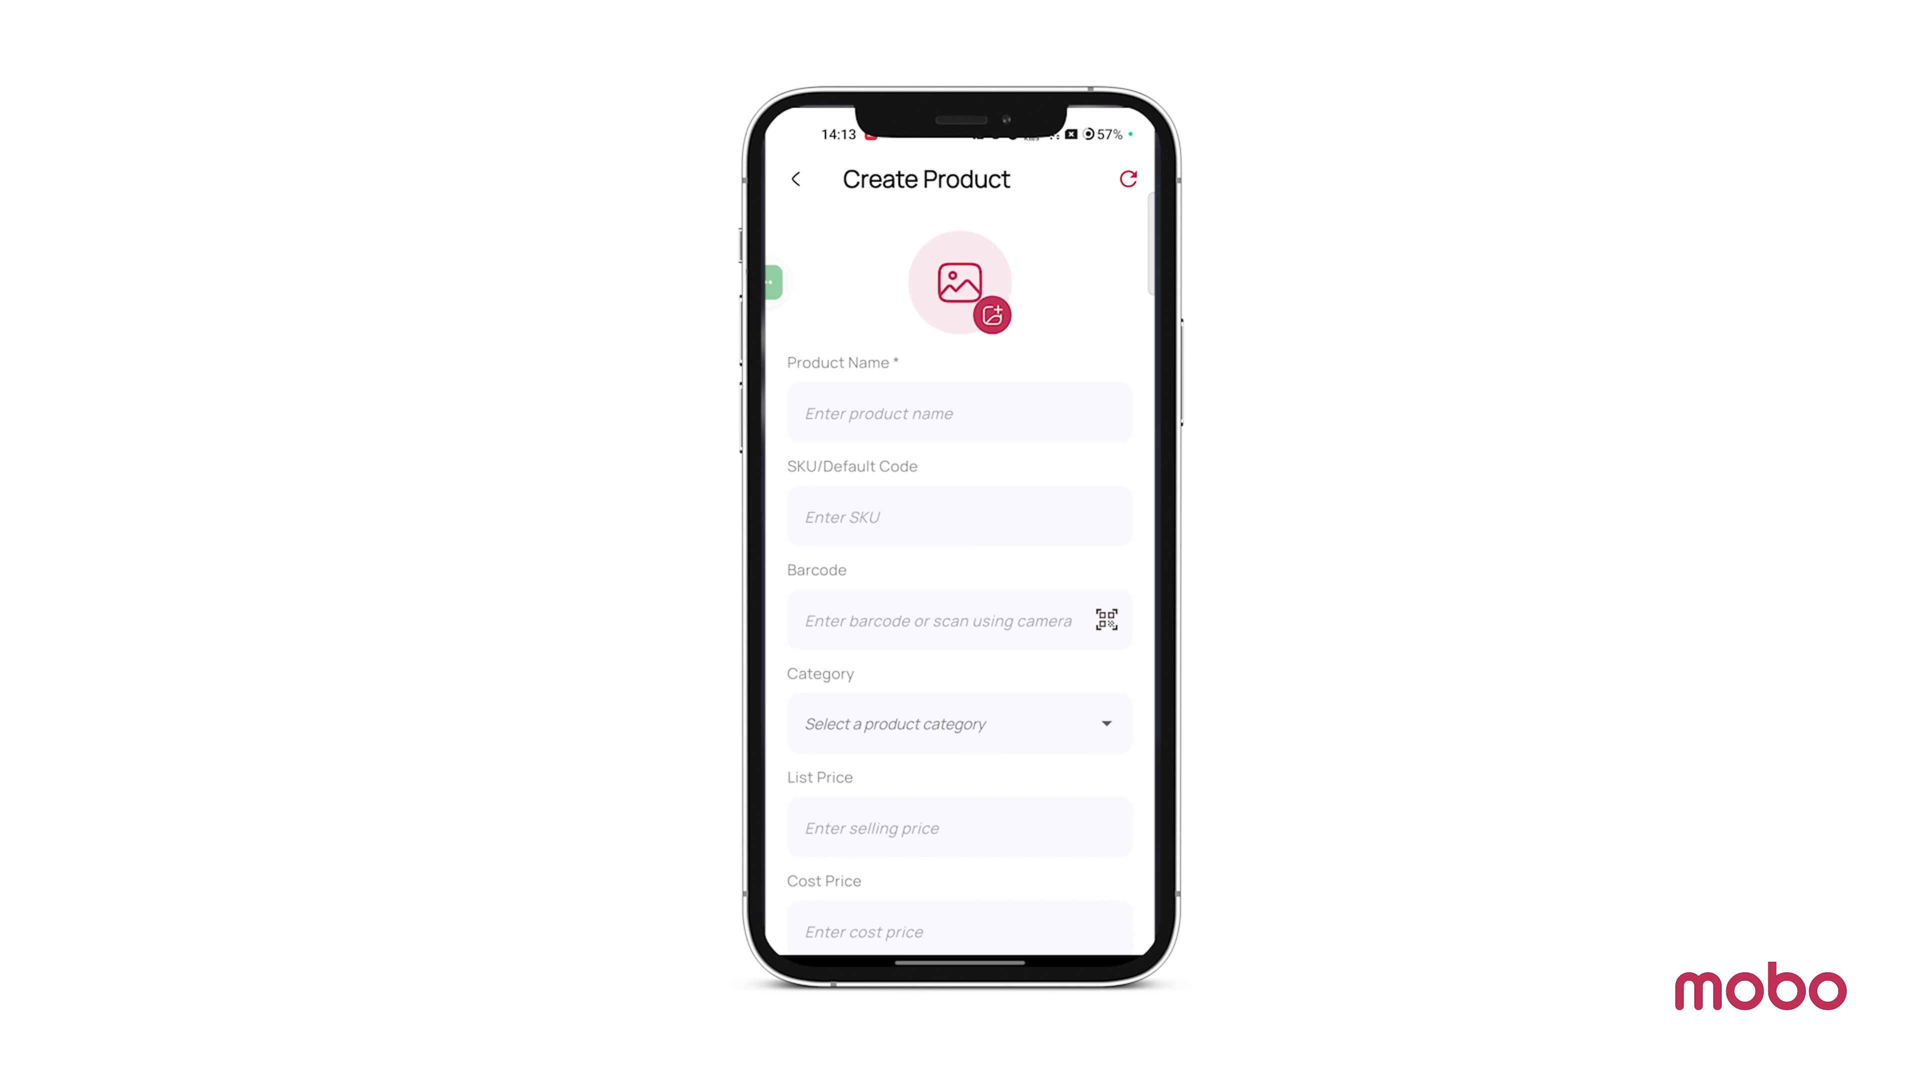
In the mobo mobile app's new product form, enter the name pepsi and the barcode hsh123
click(960, 412)
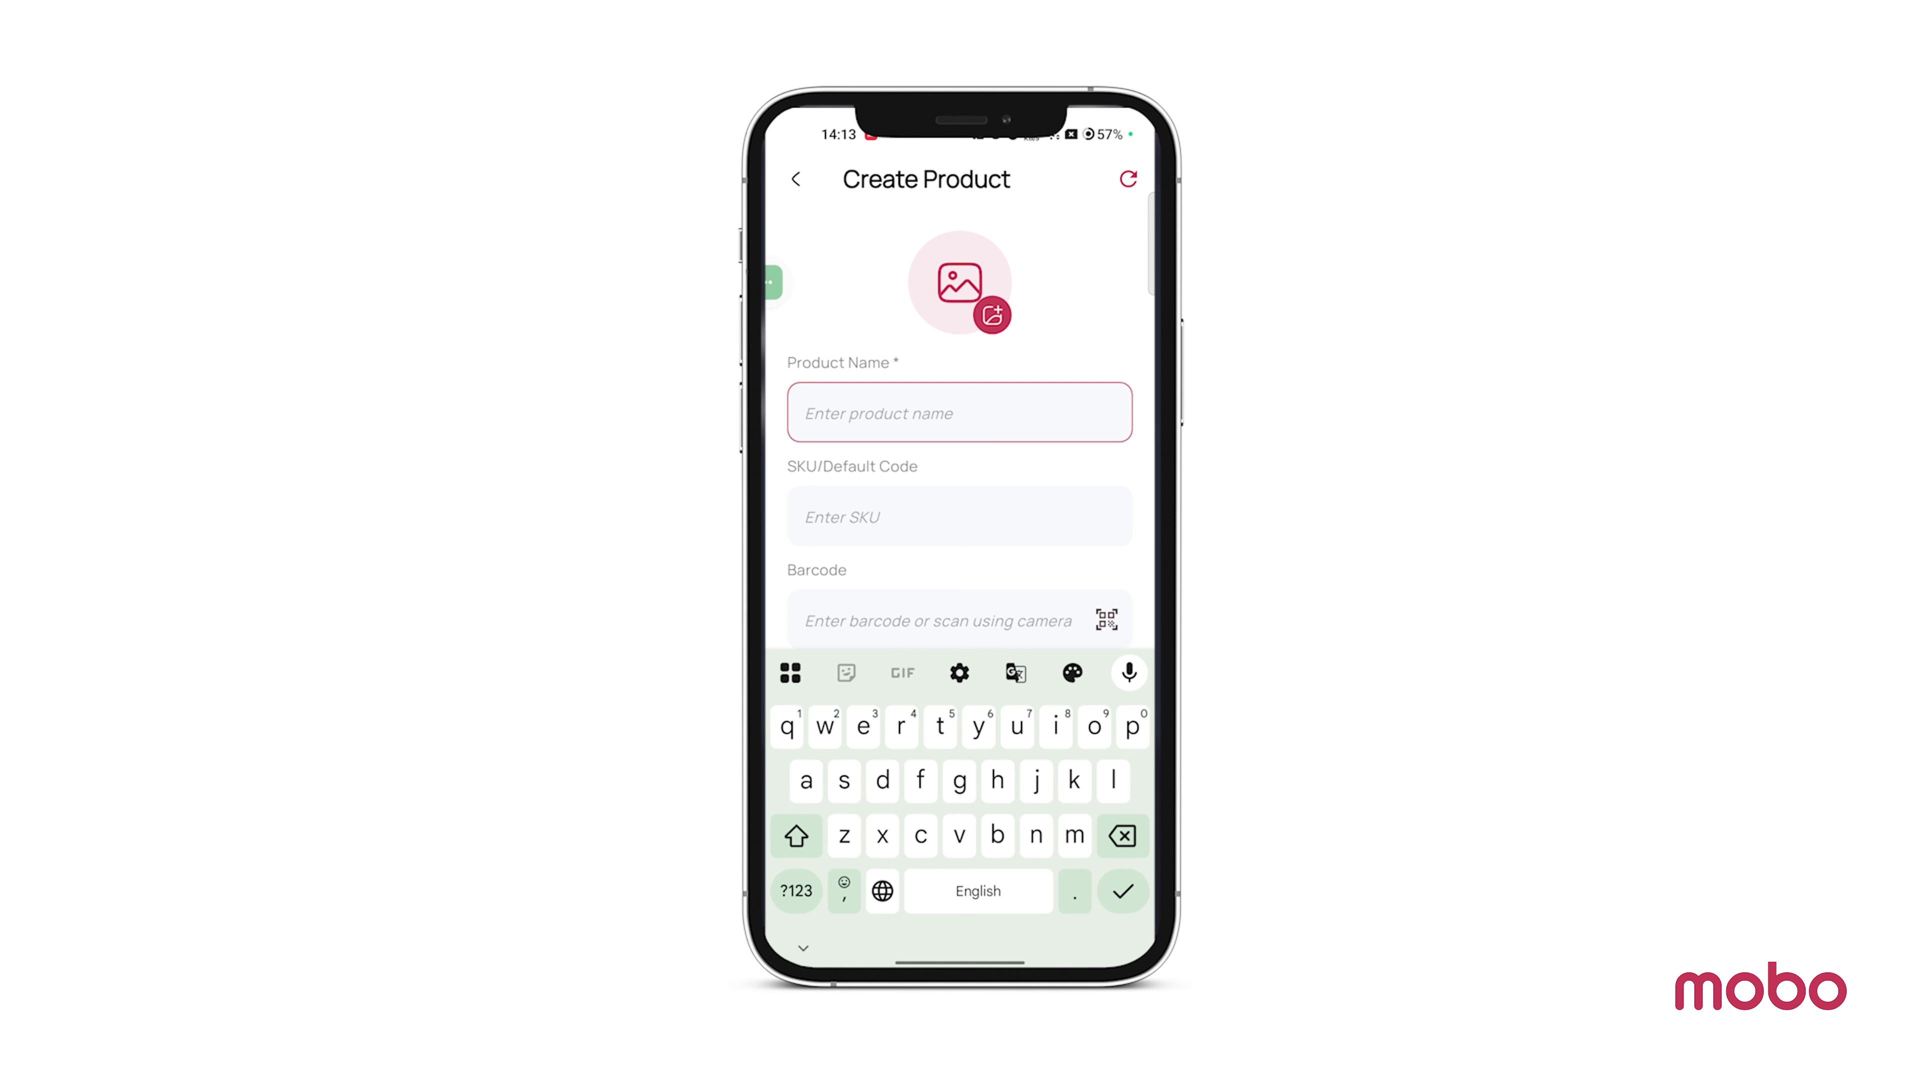
text(pepsi)
click(960, 516)
scroll(960, 516, down, 3)
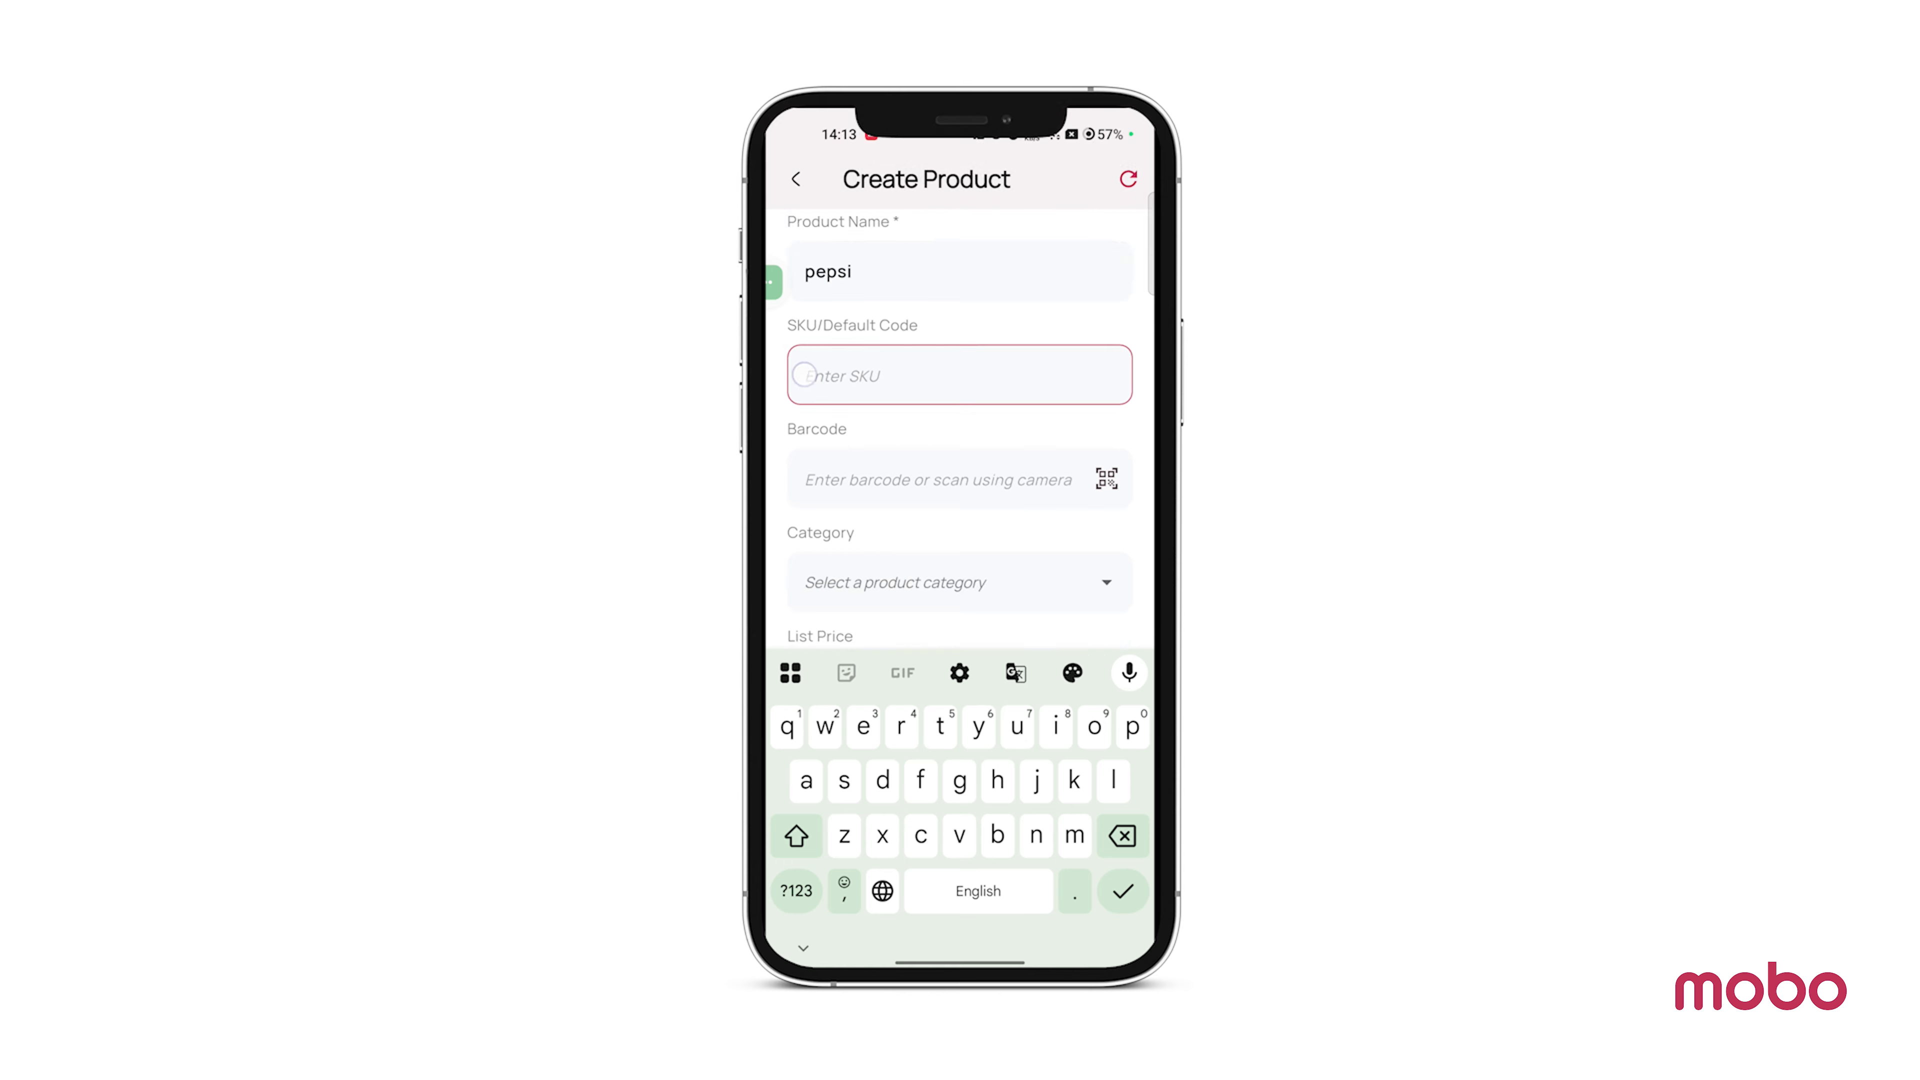
click(960, 432)
text(hsh)
click(787, 889)
text(123)
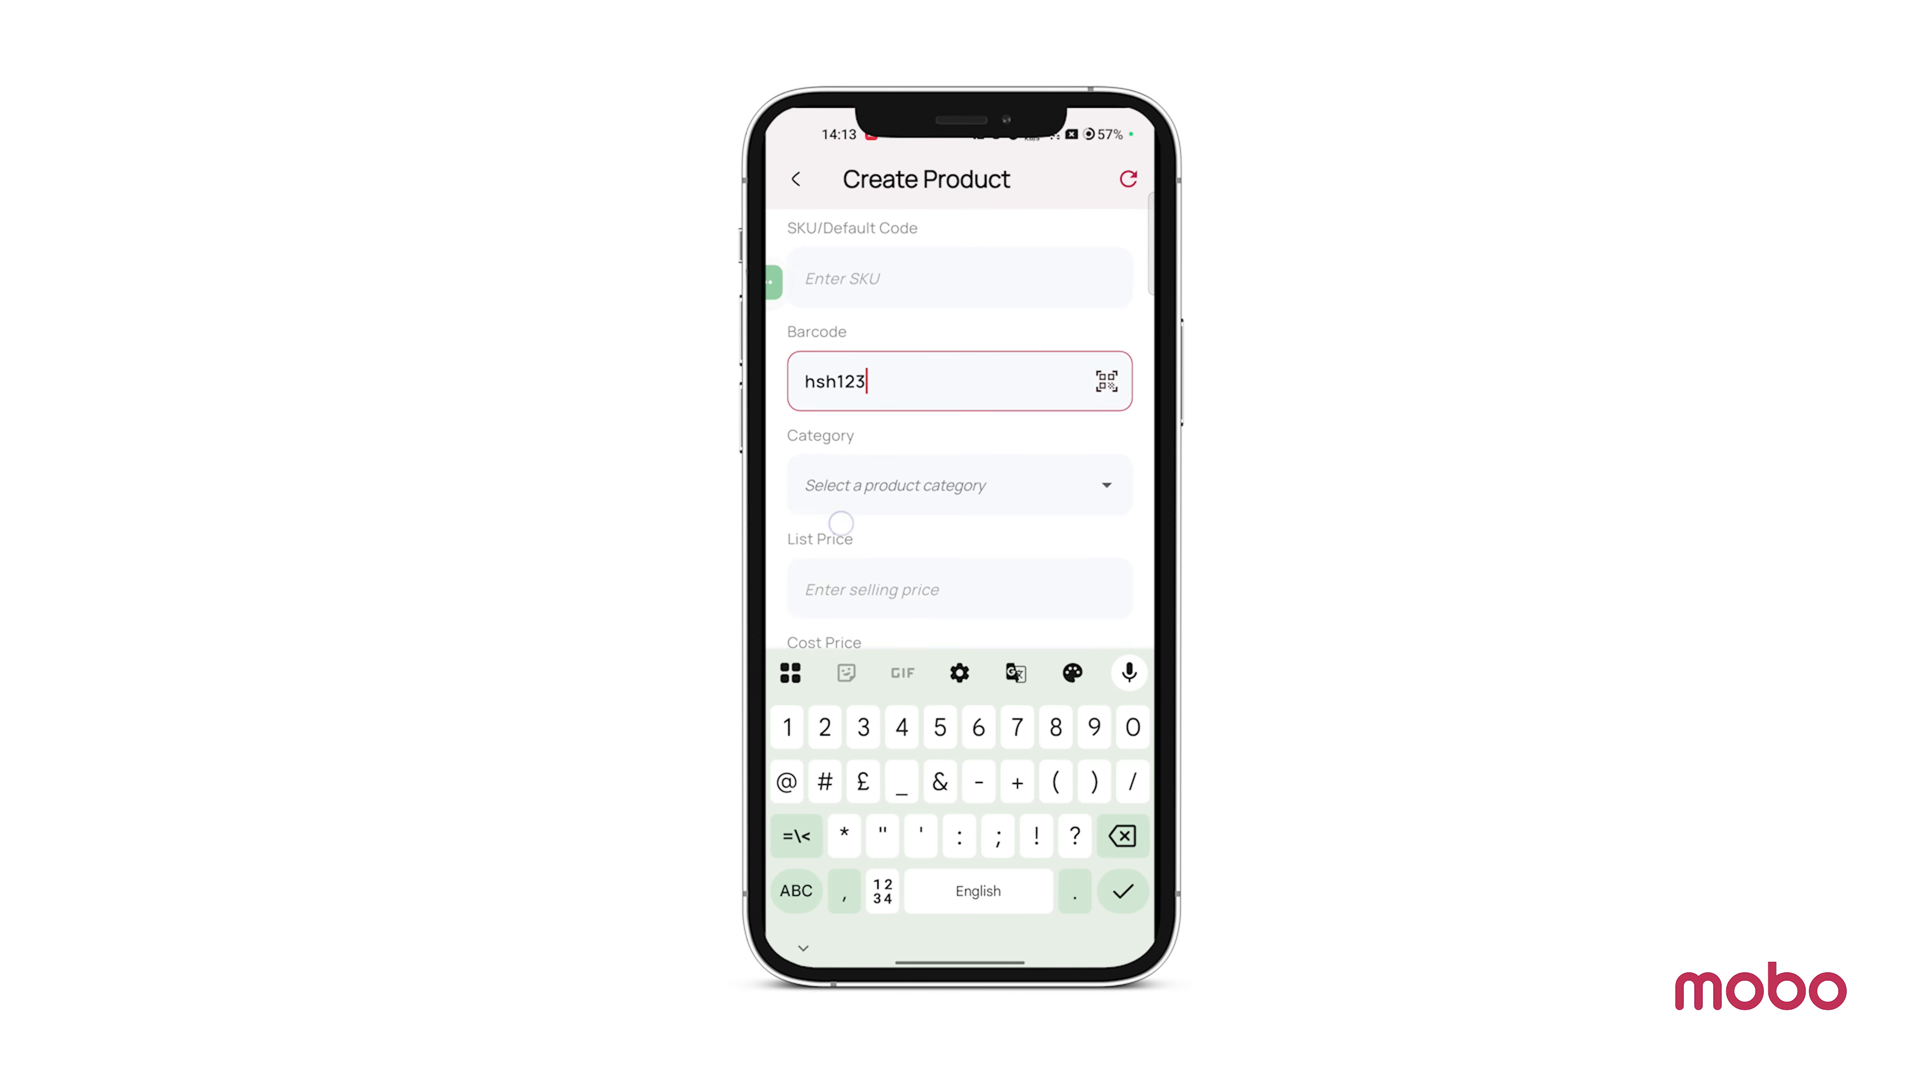
Assign the product to category All with a list price of 120 and a cost price of 80
click(945, 485)
click(960, 244)
scroll(960, 575, down, 1)
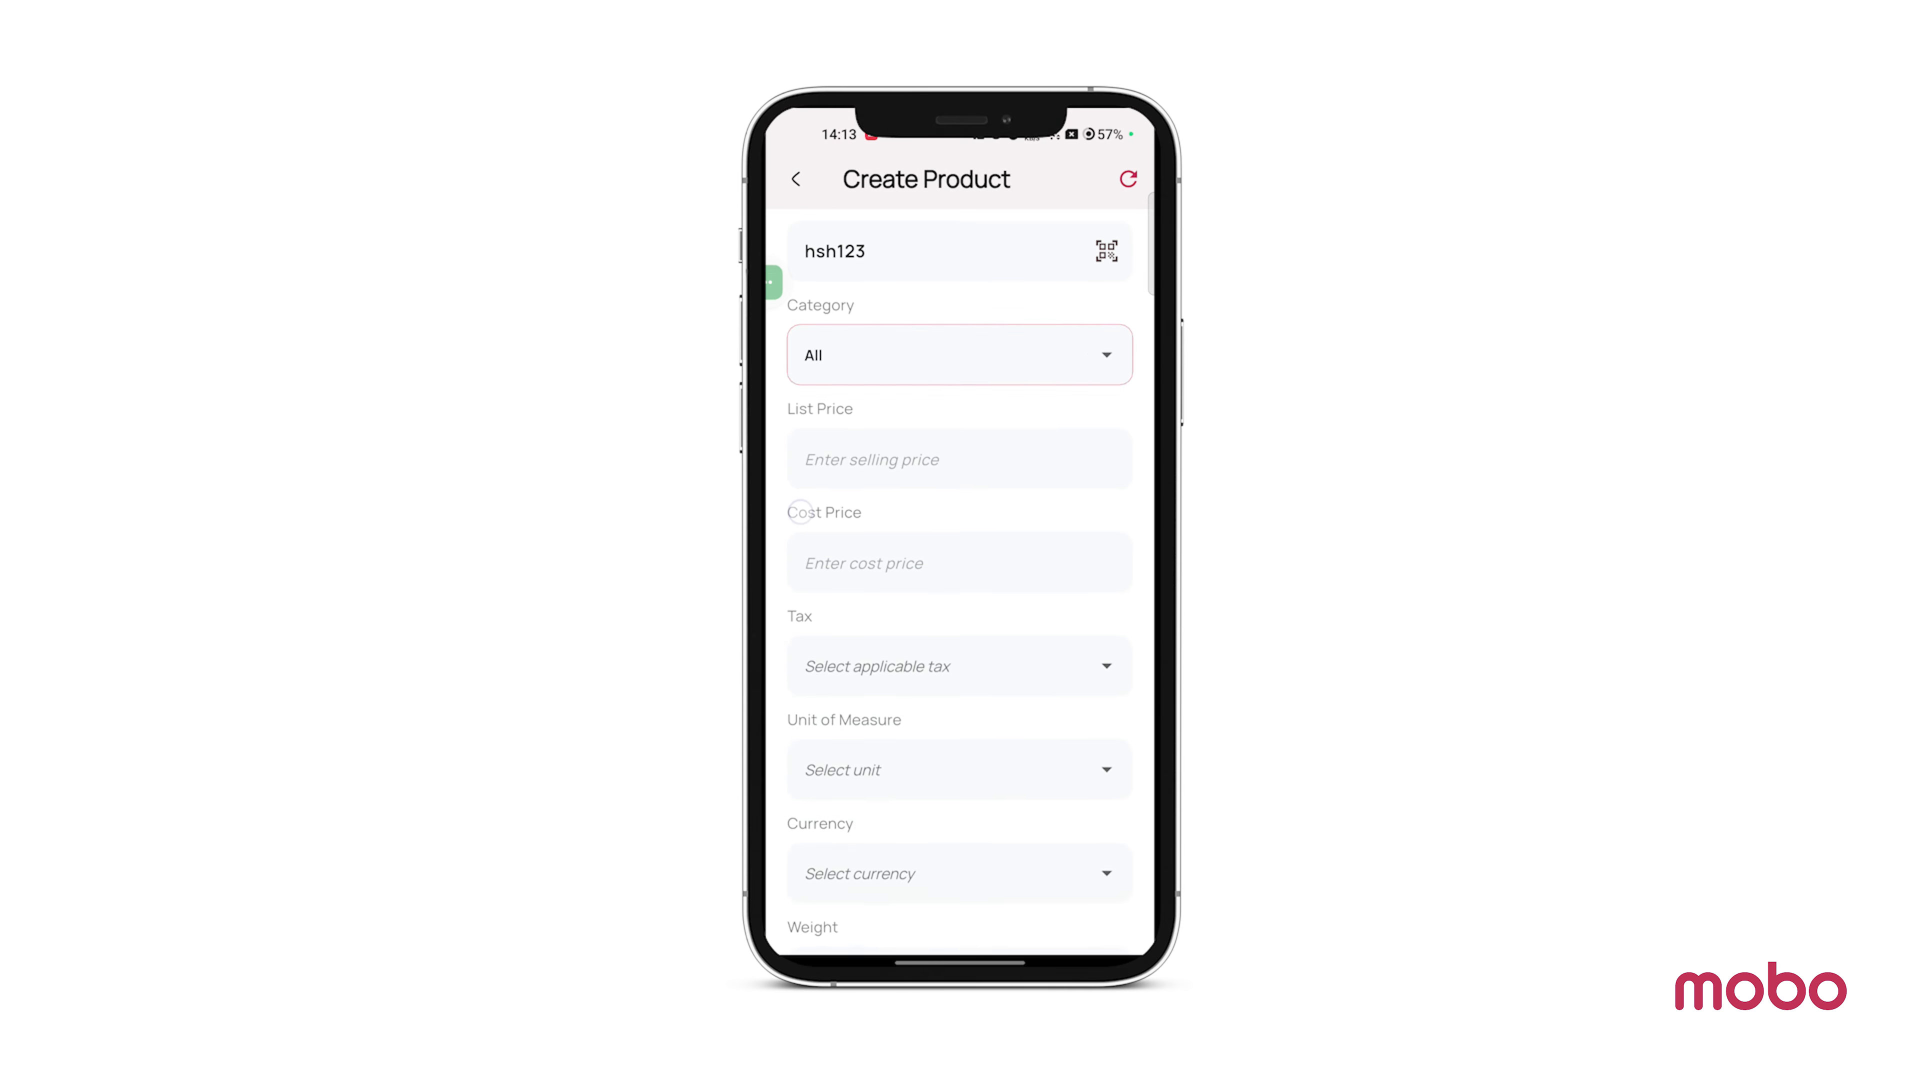
click(960, 458)
text(120)
click(844, 562)
text(80)
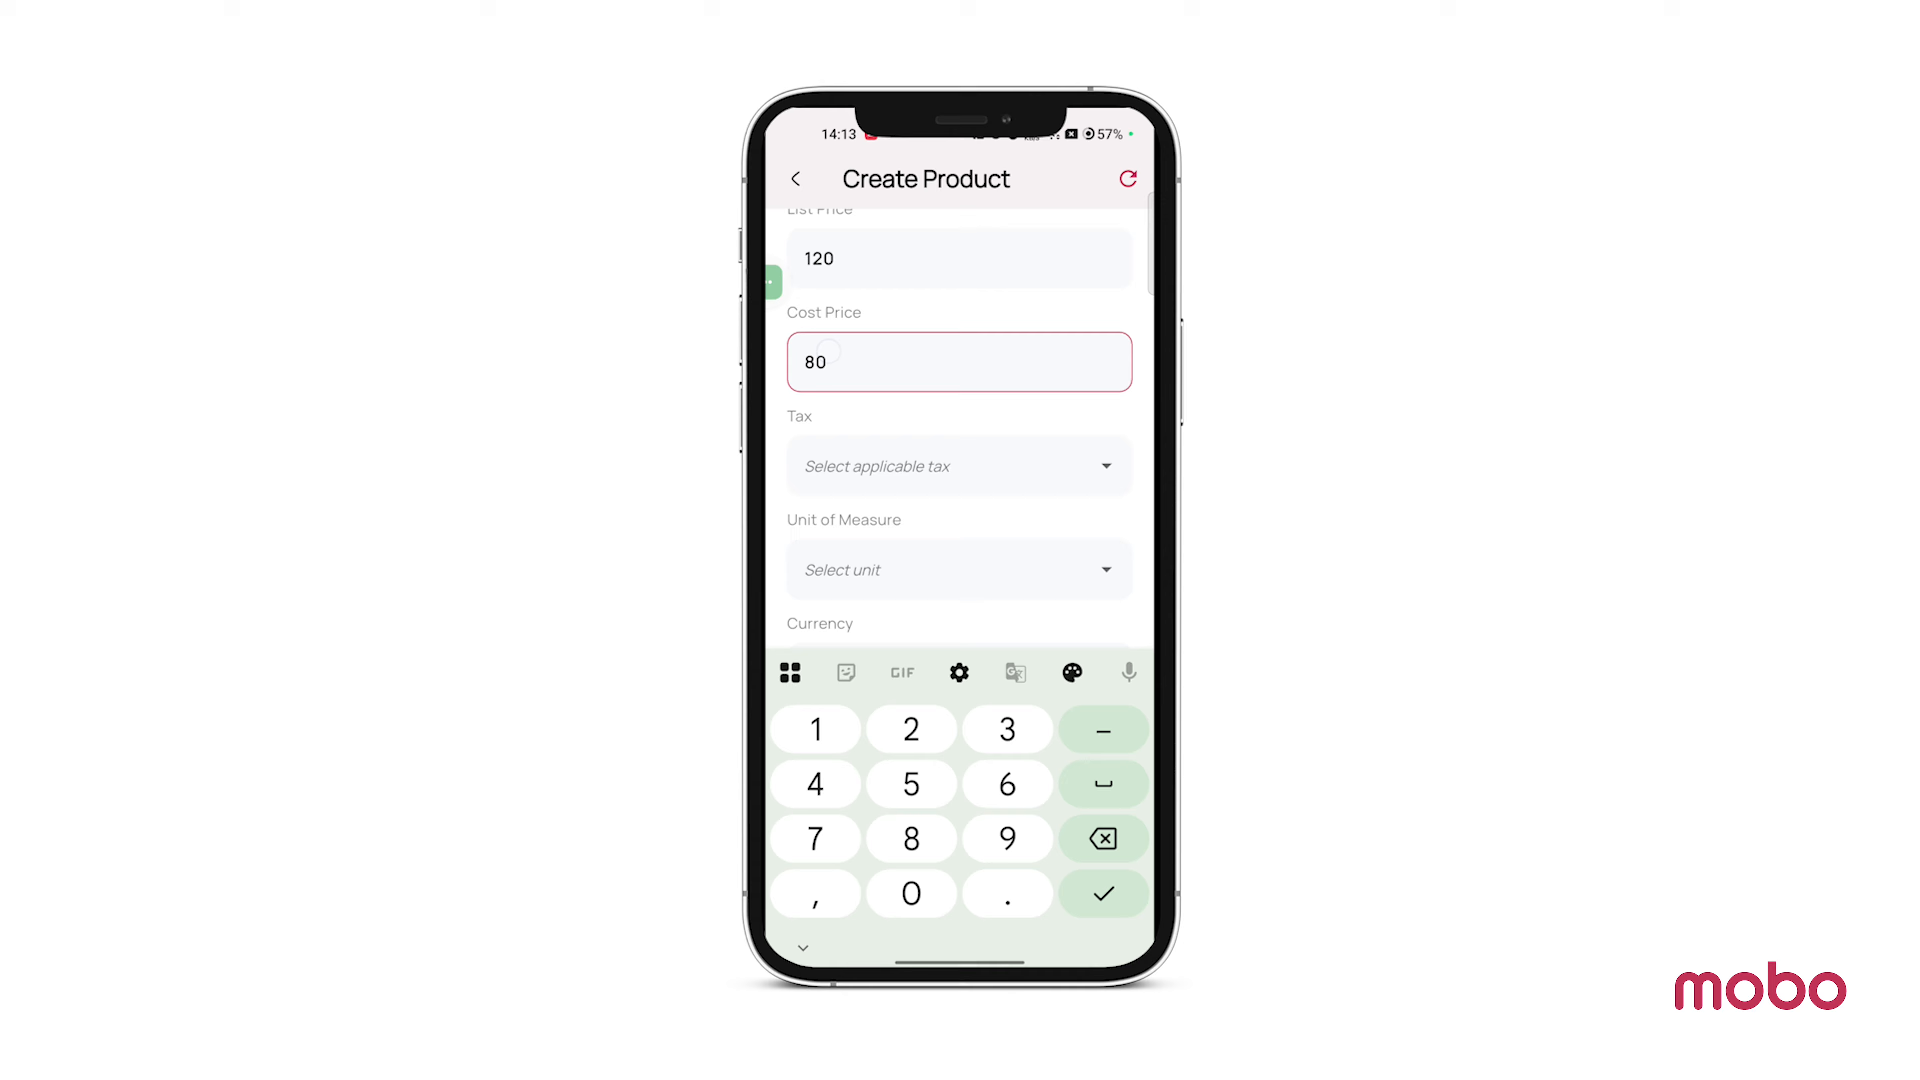
Set the product's applicable tax to 15% (15.0%)
click(960, 459)
click(906, 463)
scroll(960, 574, down, 2)
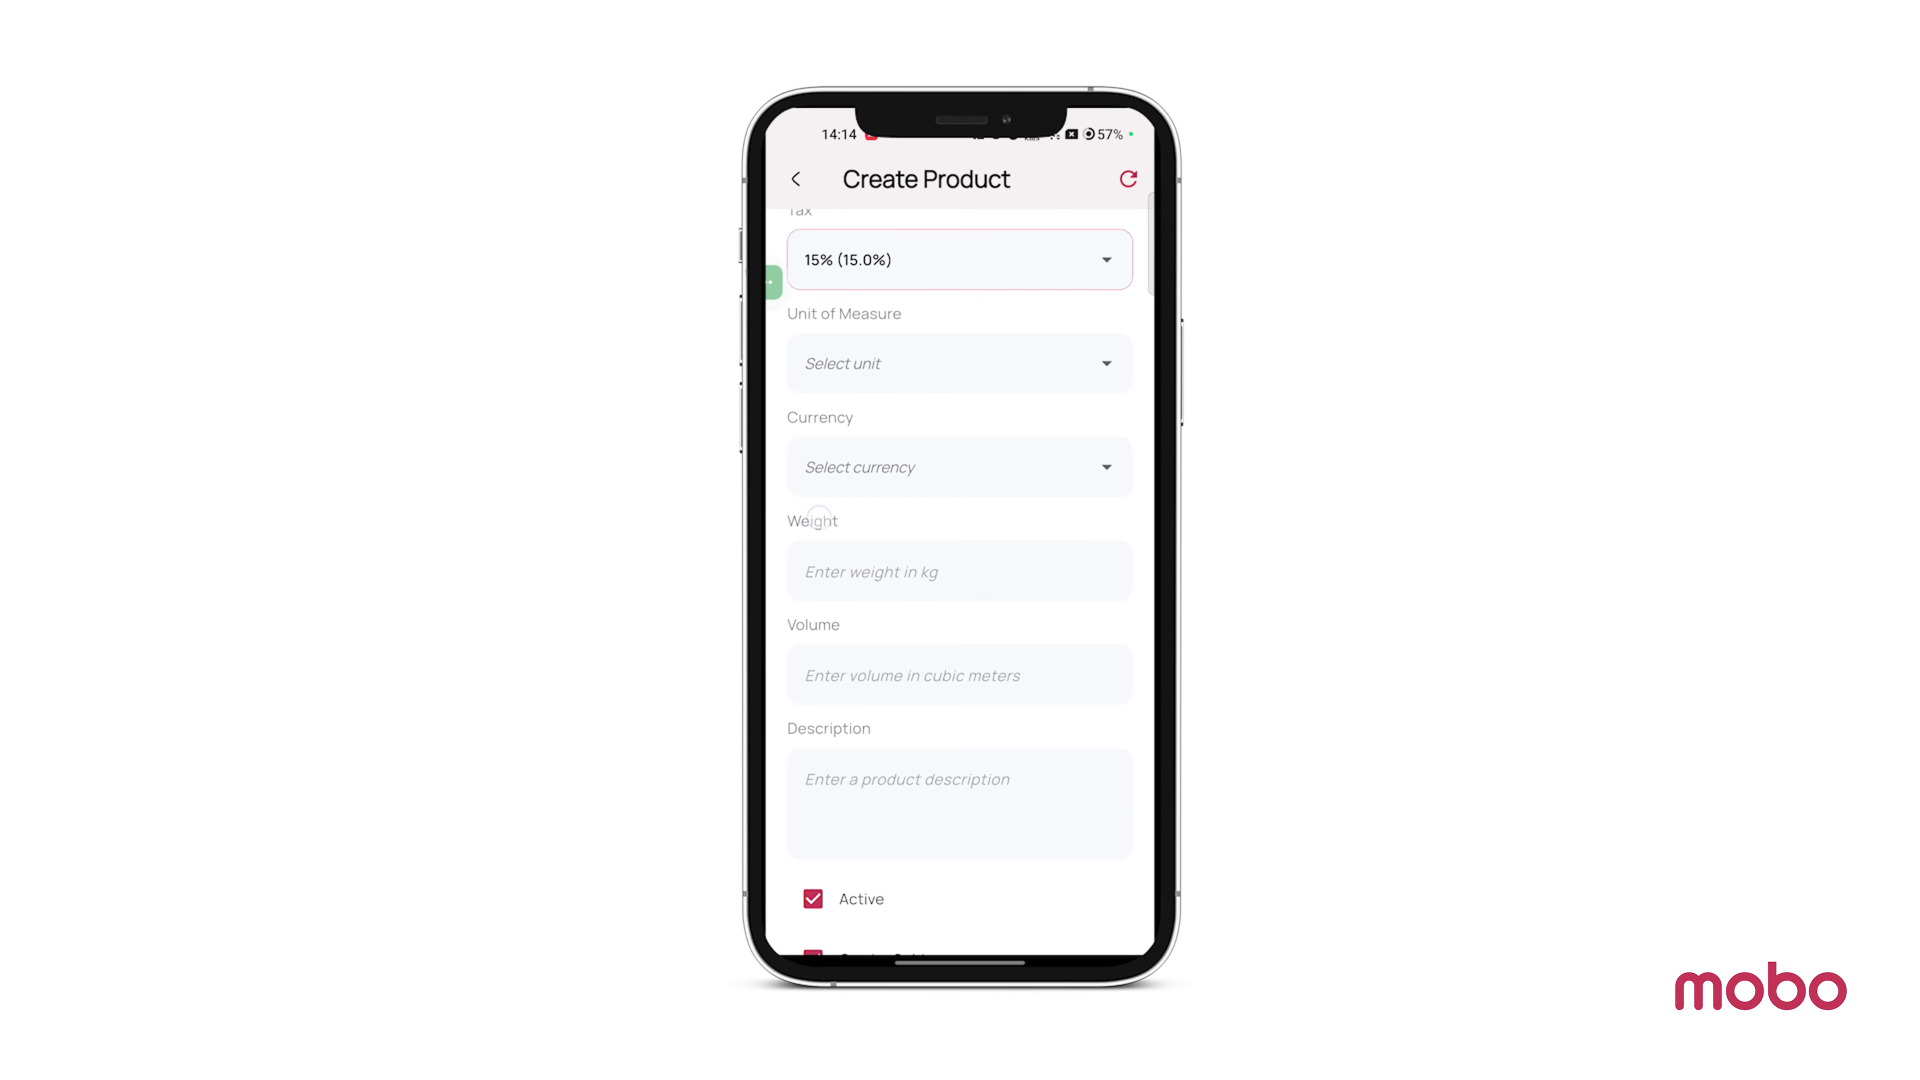
click(960, 514)
click(907, 518)
Add the product description "good product" and create the product
scroll(845, 607, down, 5)
click(844, 608)
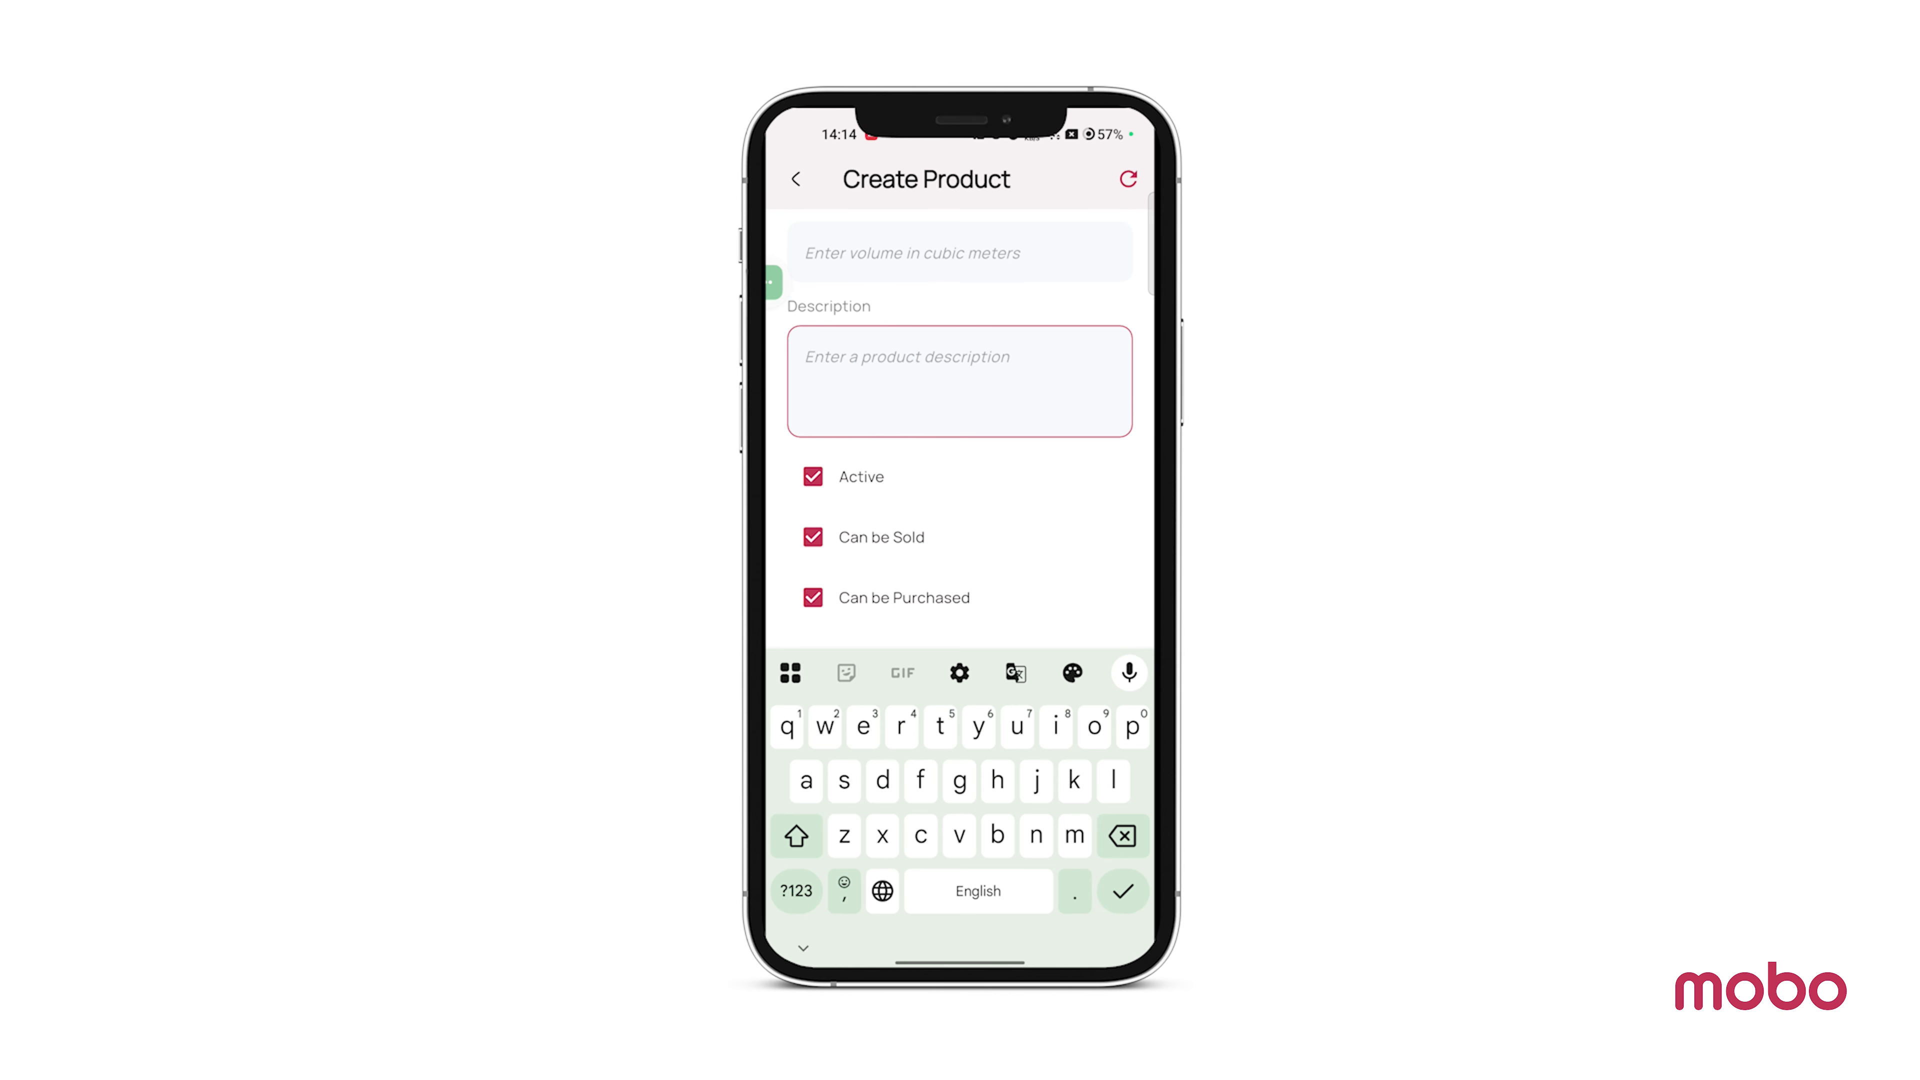
text(good product)
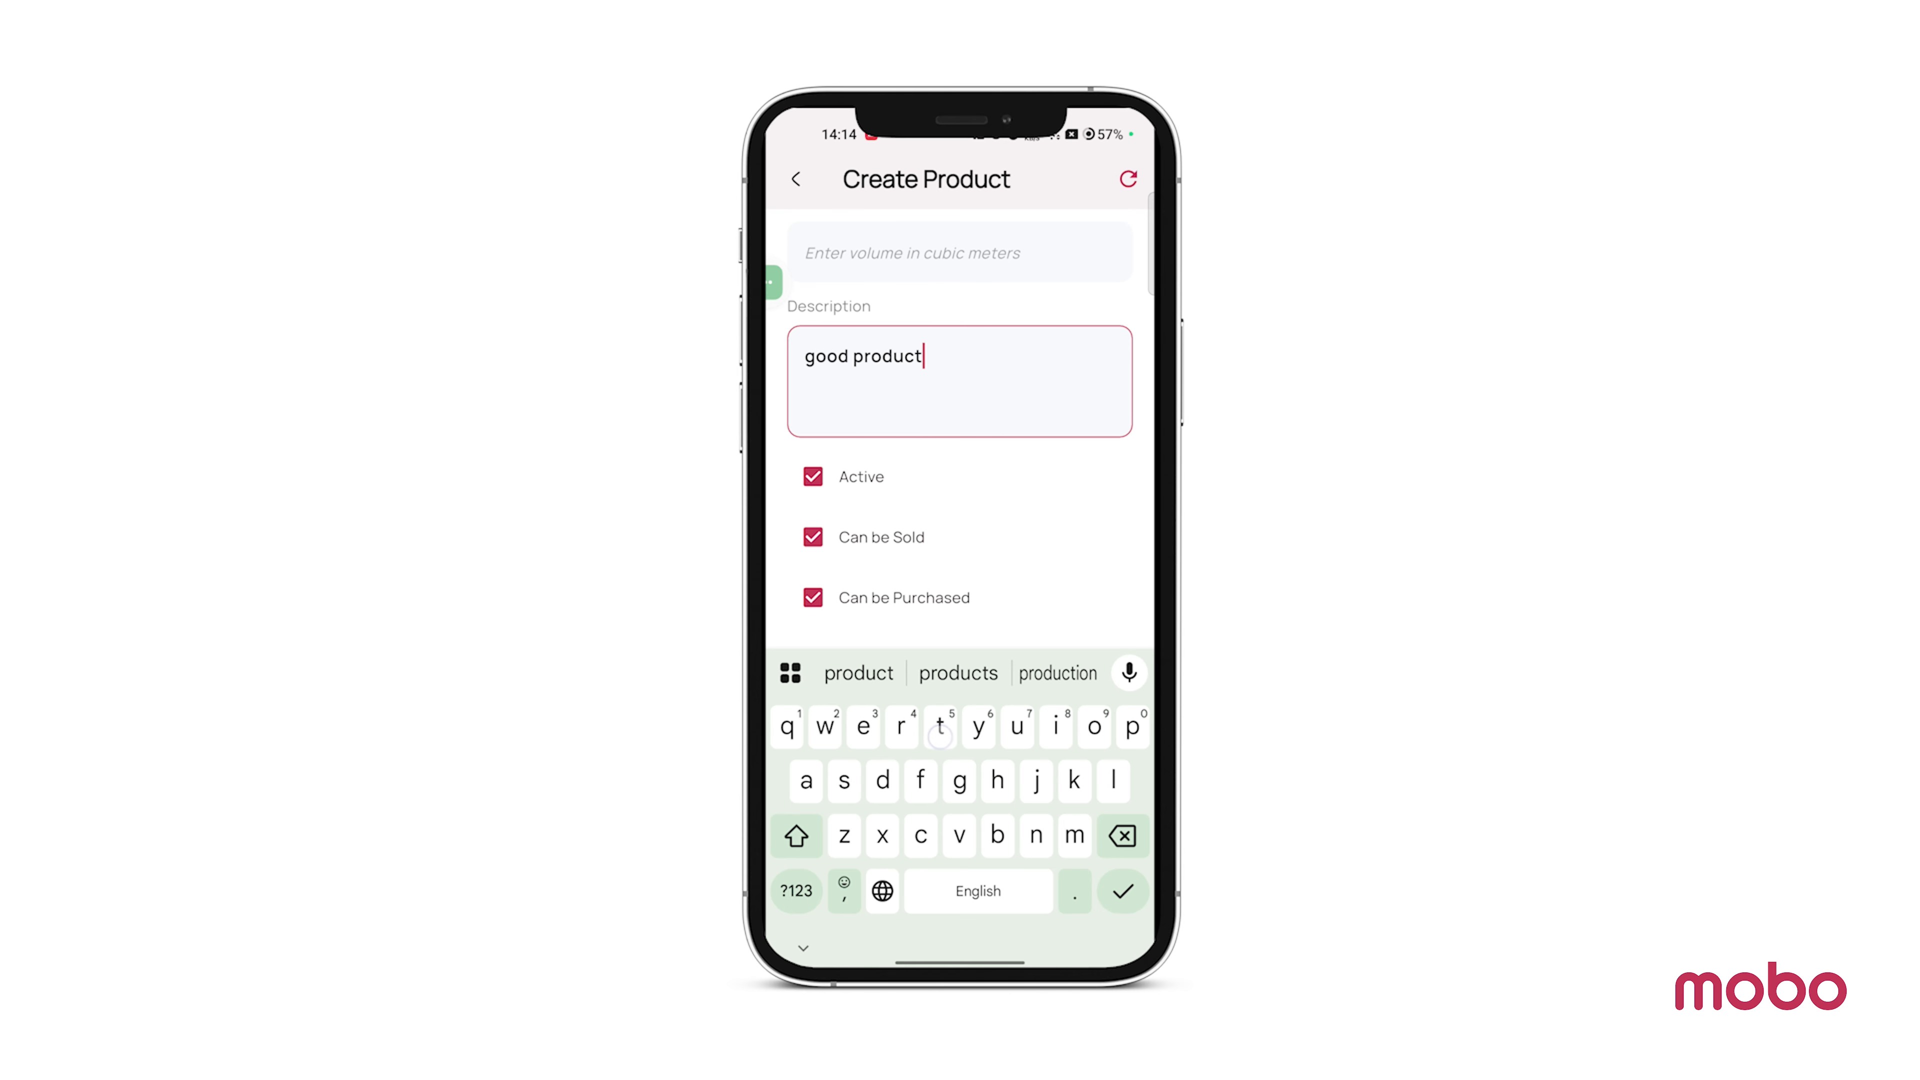
scroll(960, 454, down, 1)
click(882, 622)
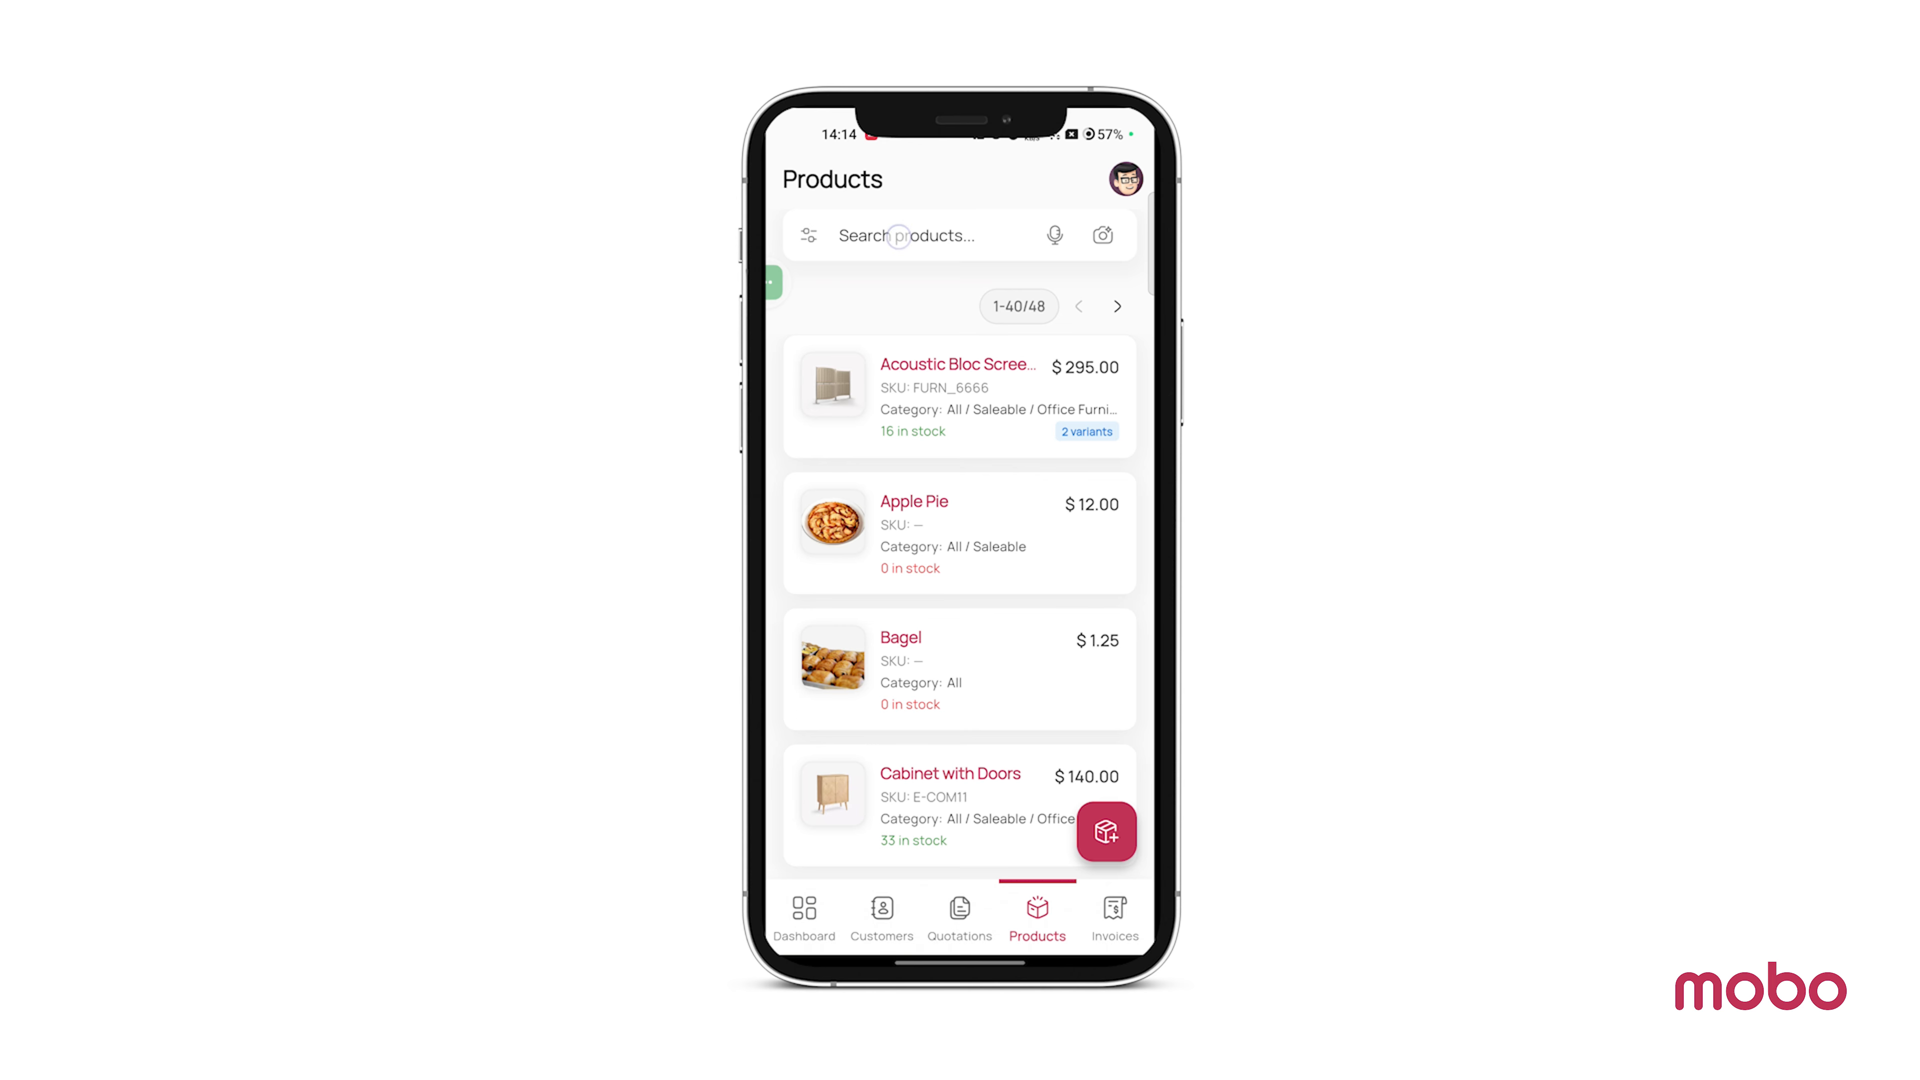
Search the products for pepsi and open it to review its details
click(898, 236)
text(pe)
key(Return)
click(951, 254)
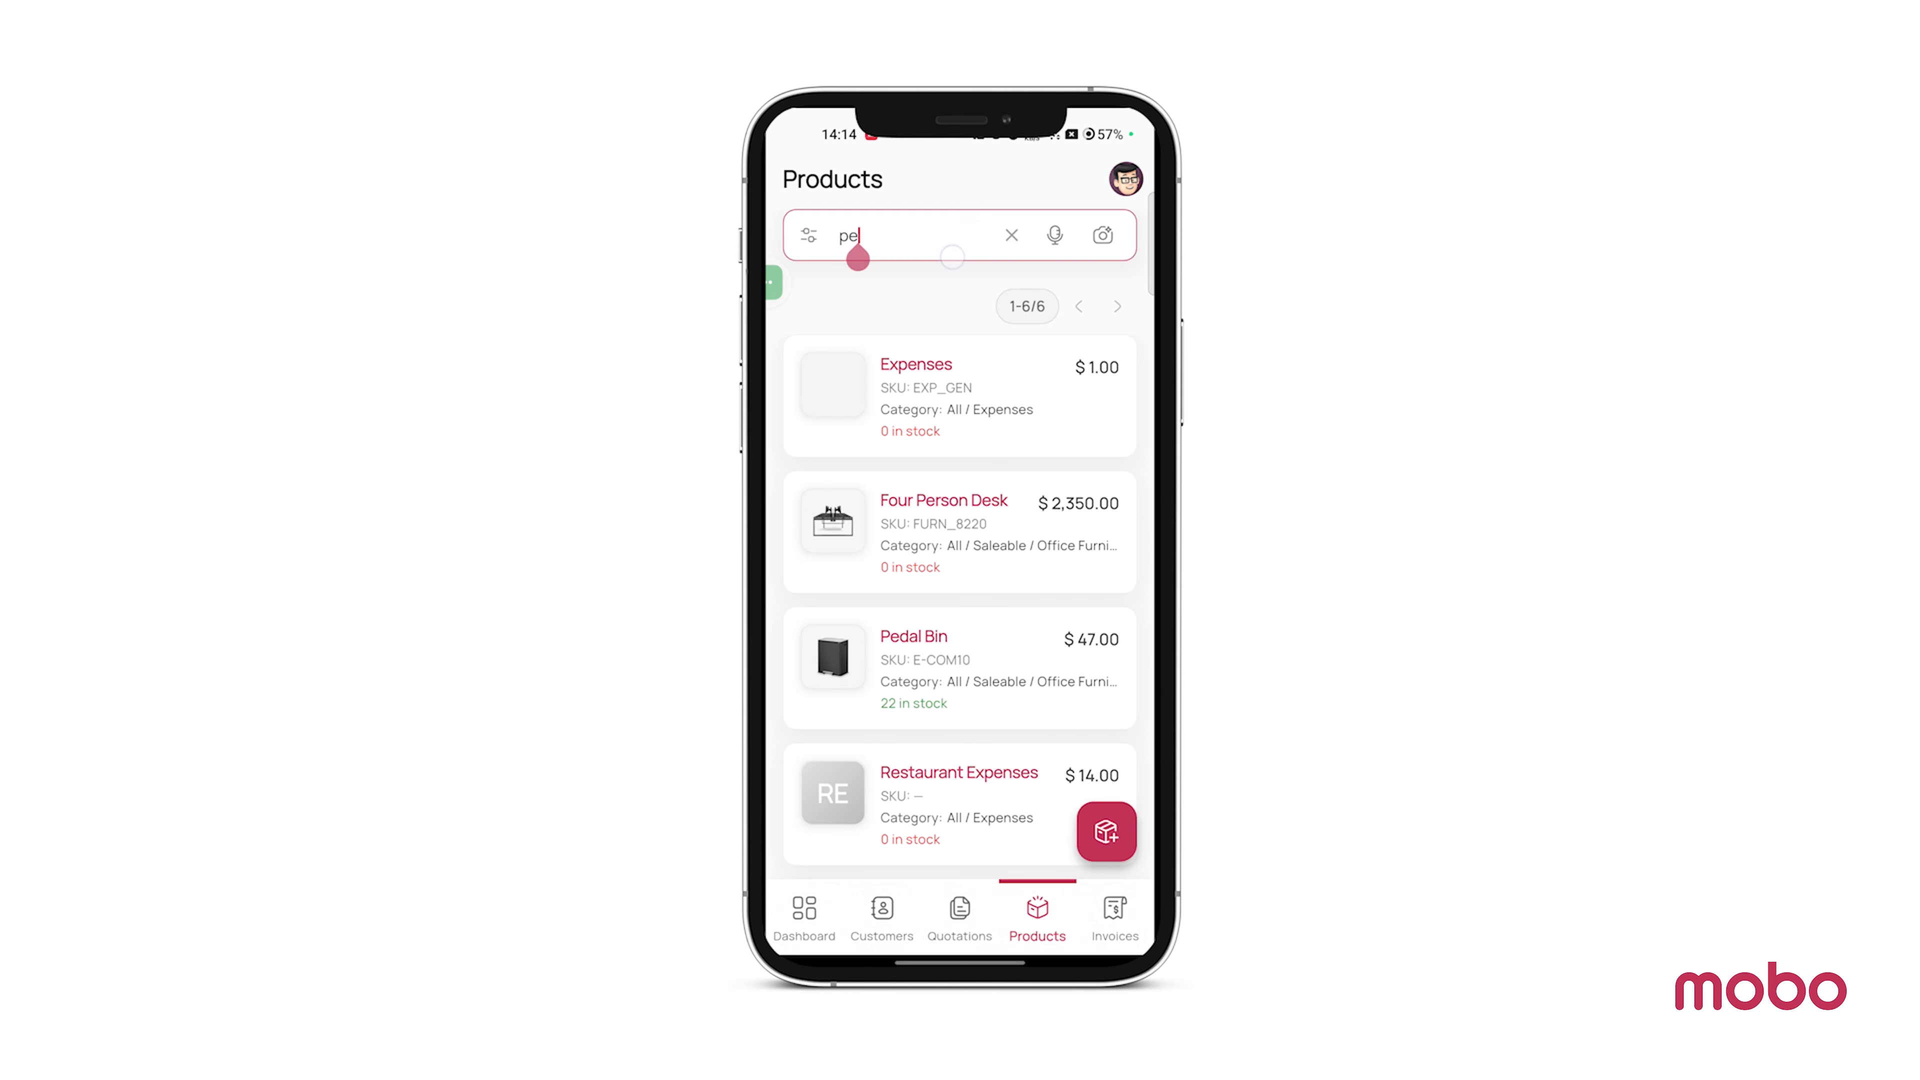
text(psi)
key(Return)
click(930, 378)
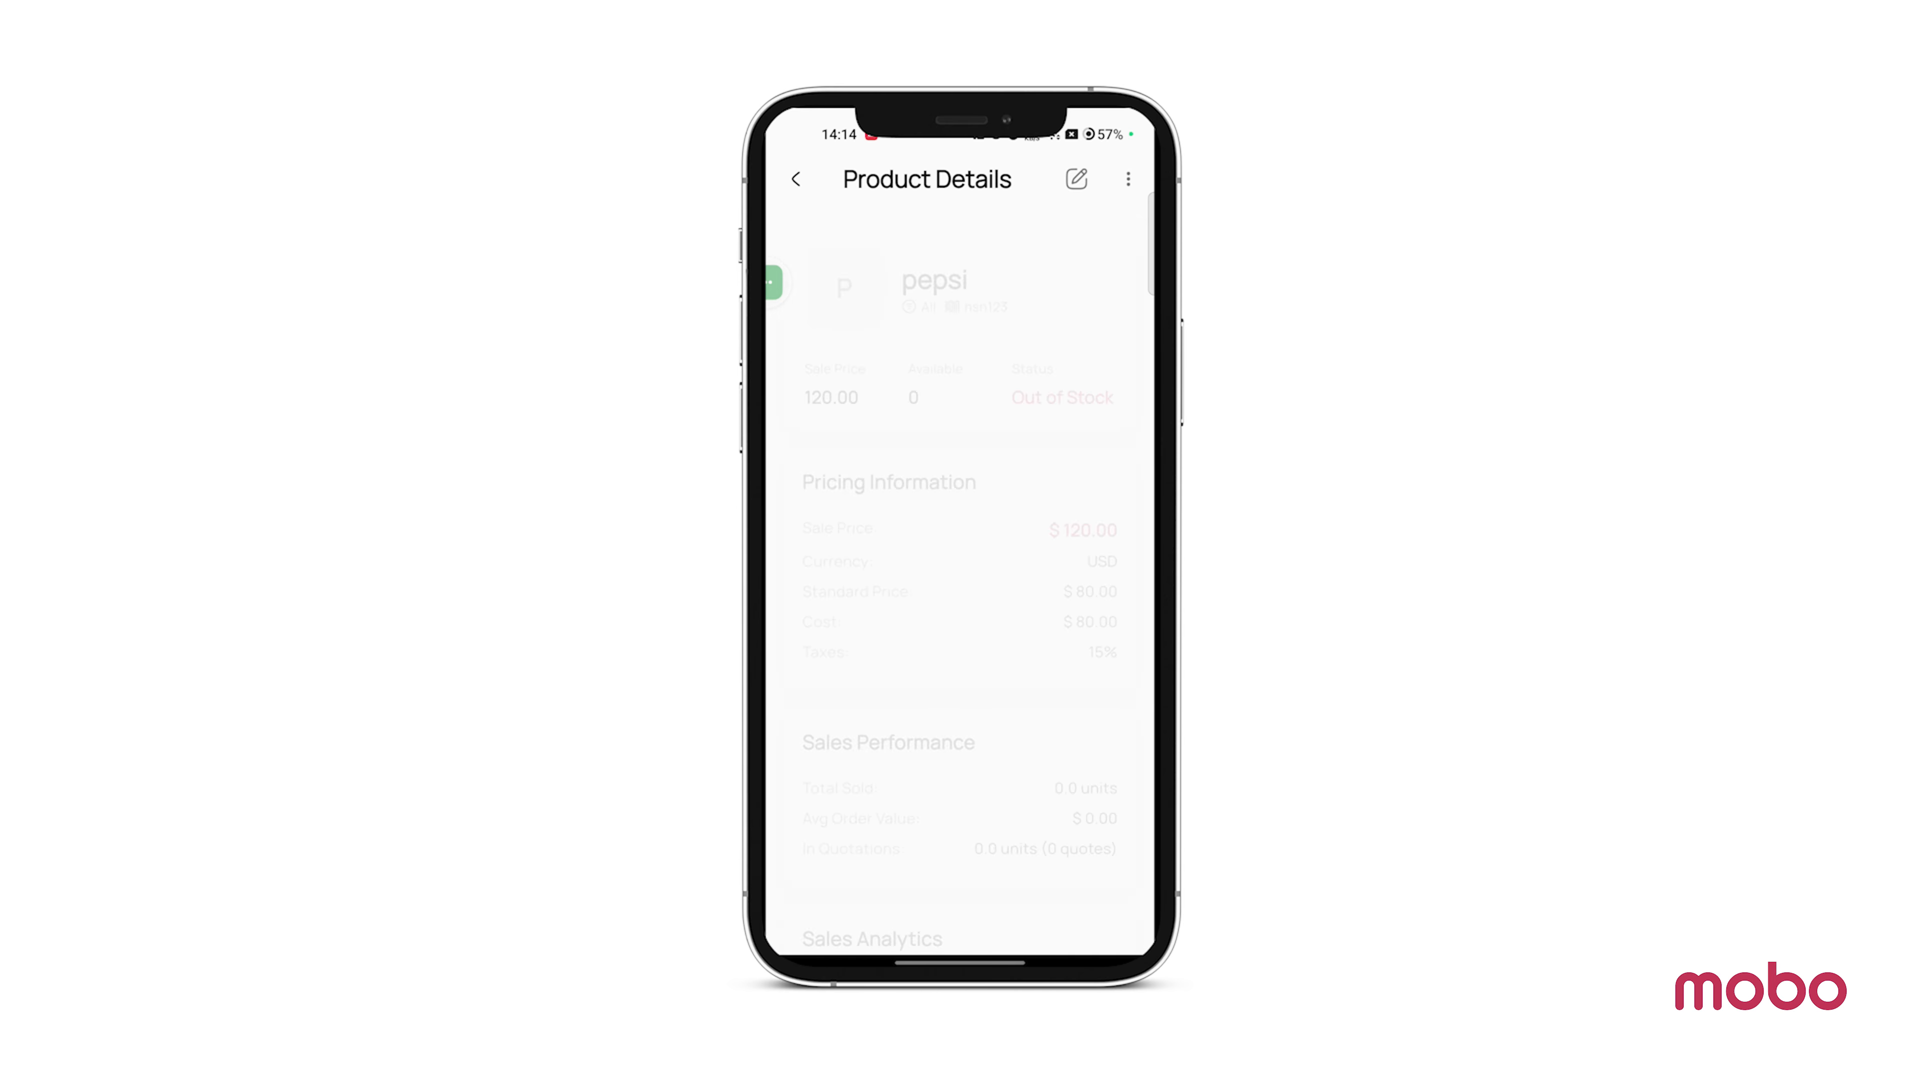
scroll(960, 584, down, 15)
scroll(960, 584, up, 15)
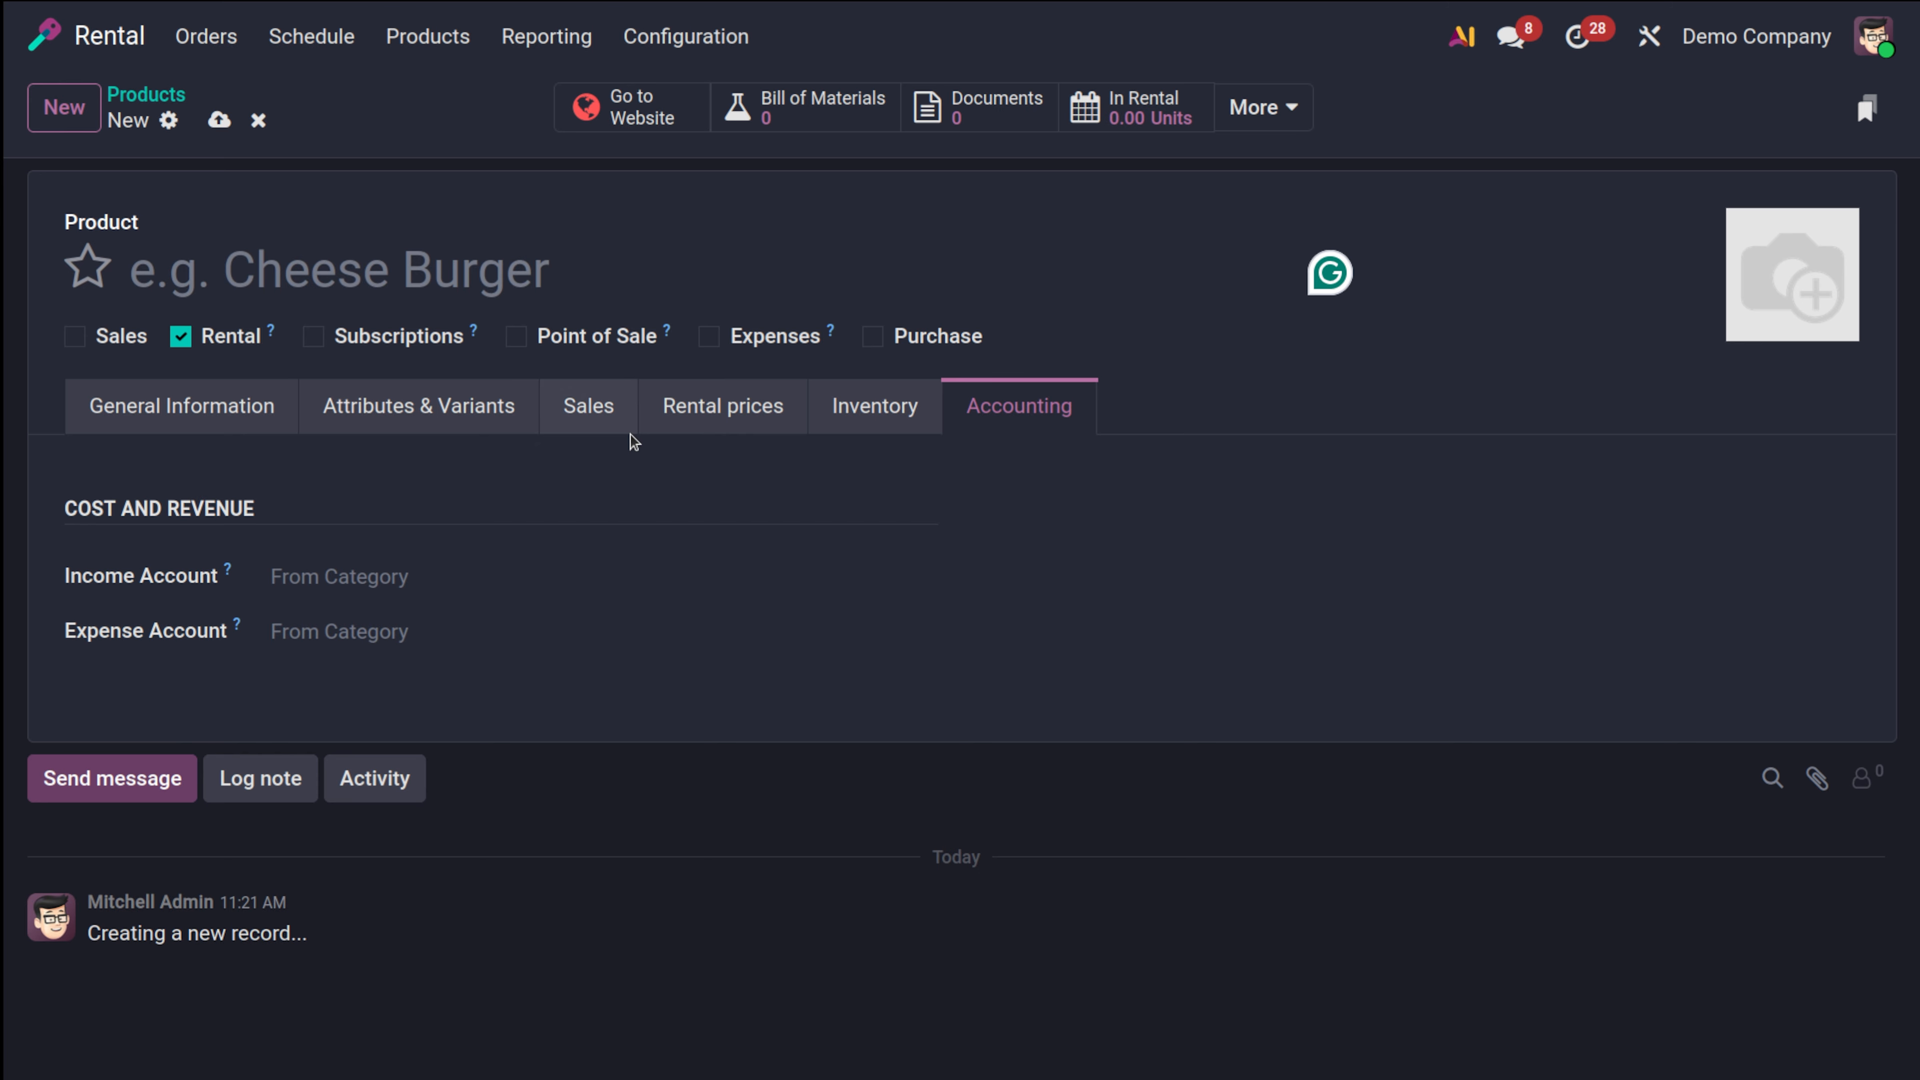
Switch back to Odoo Rental, discard the blank rental product, and open the Rental Analysis report
click(258, 119)
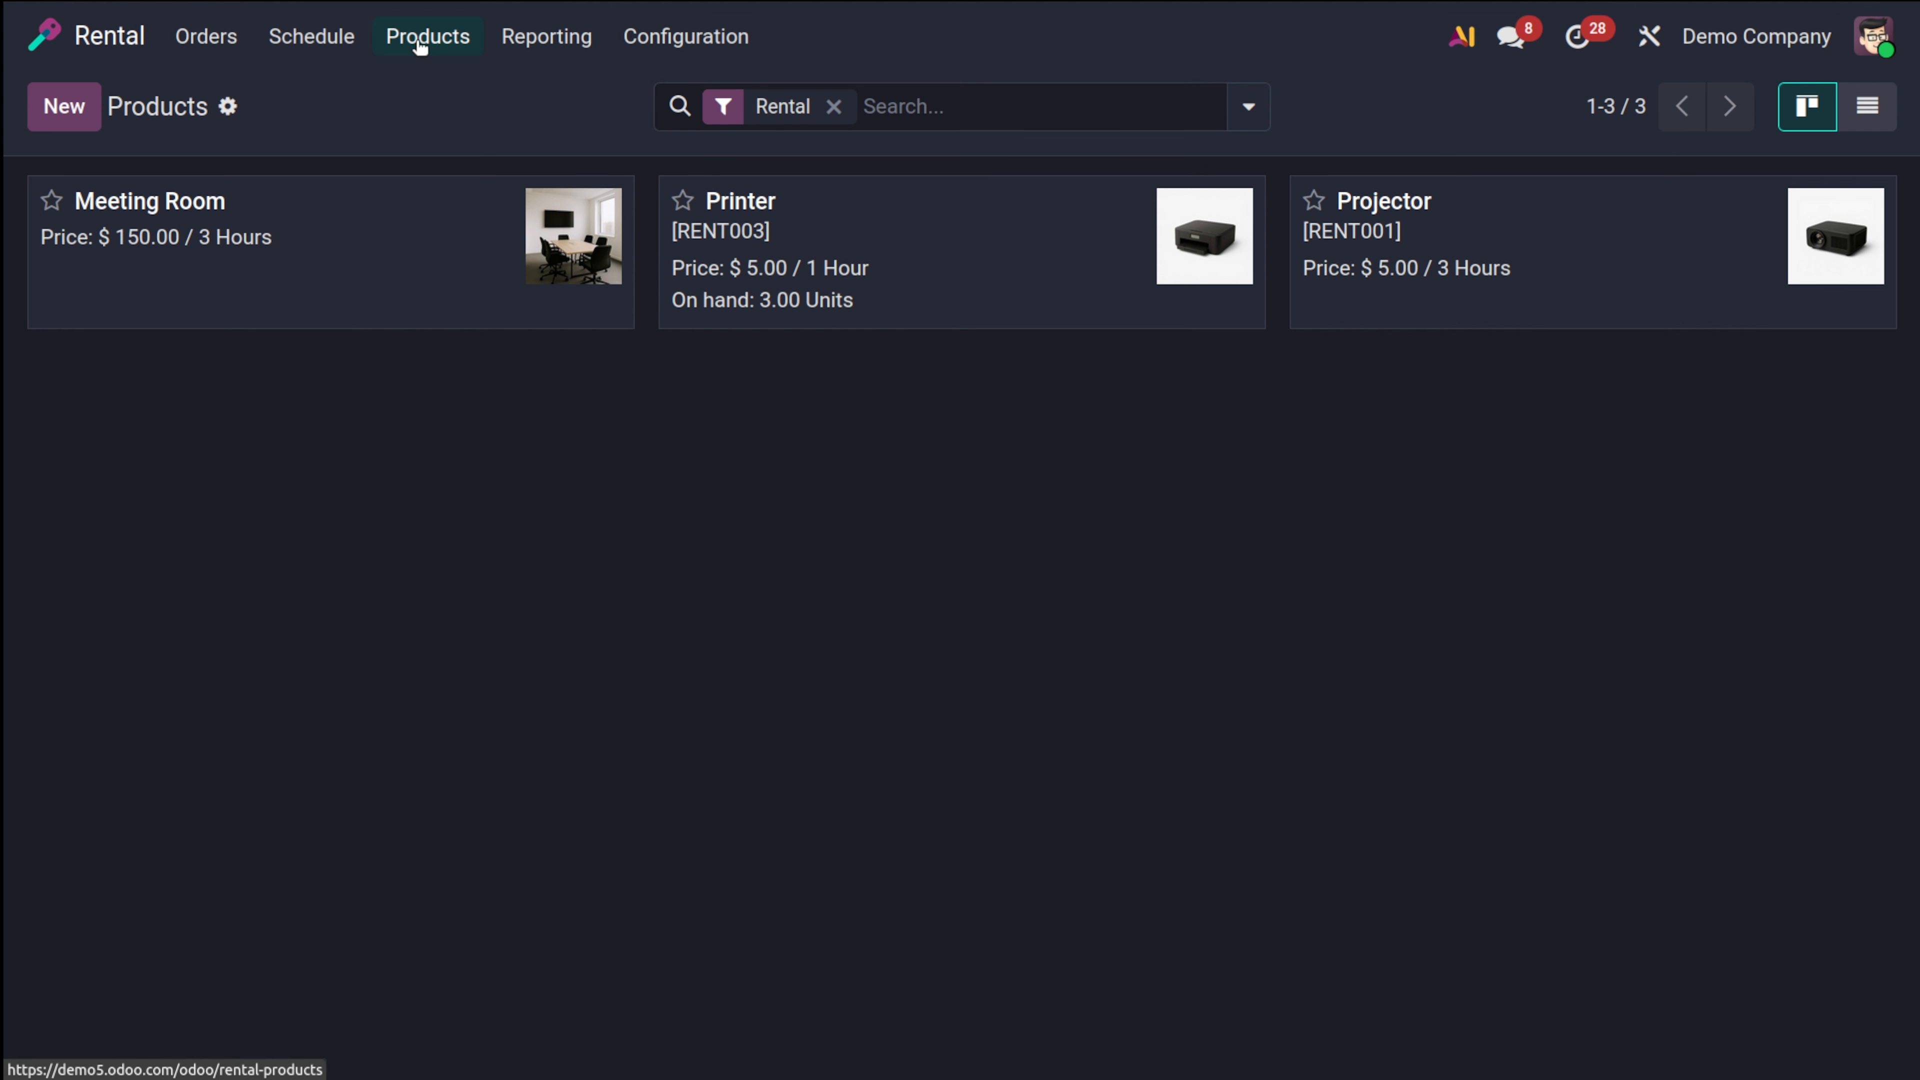
click(538, 36)
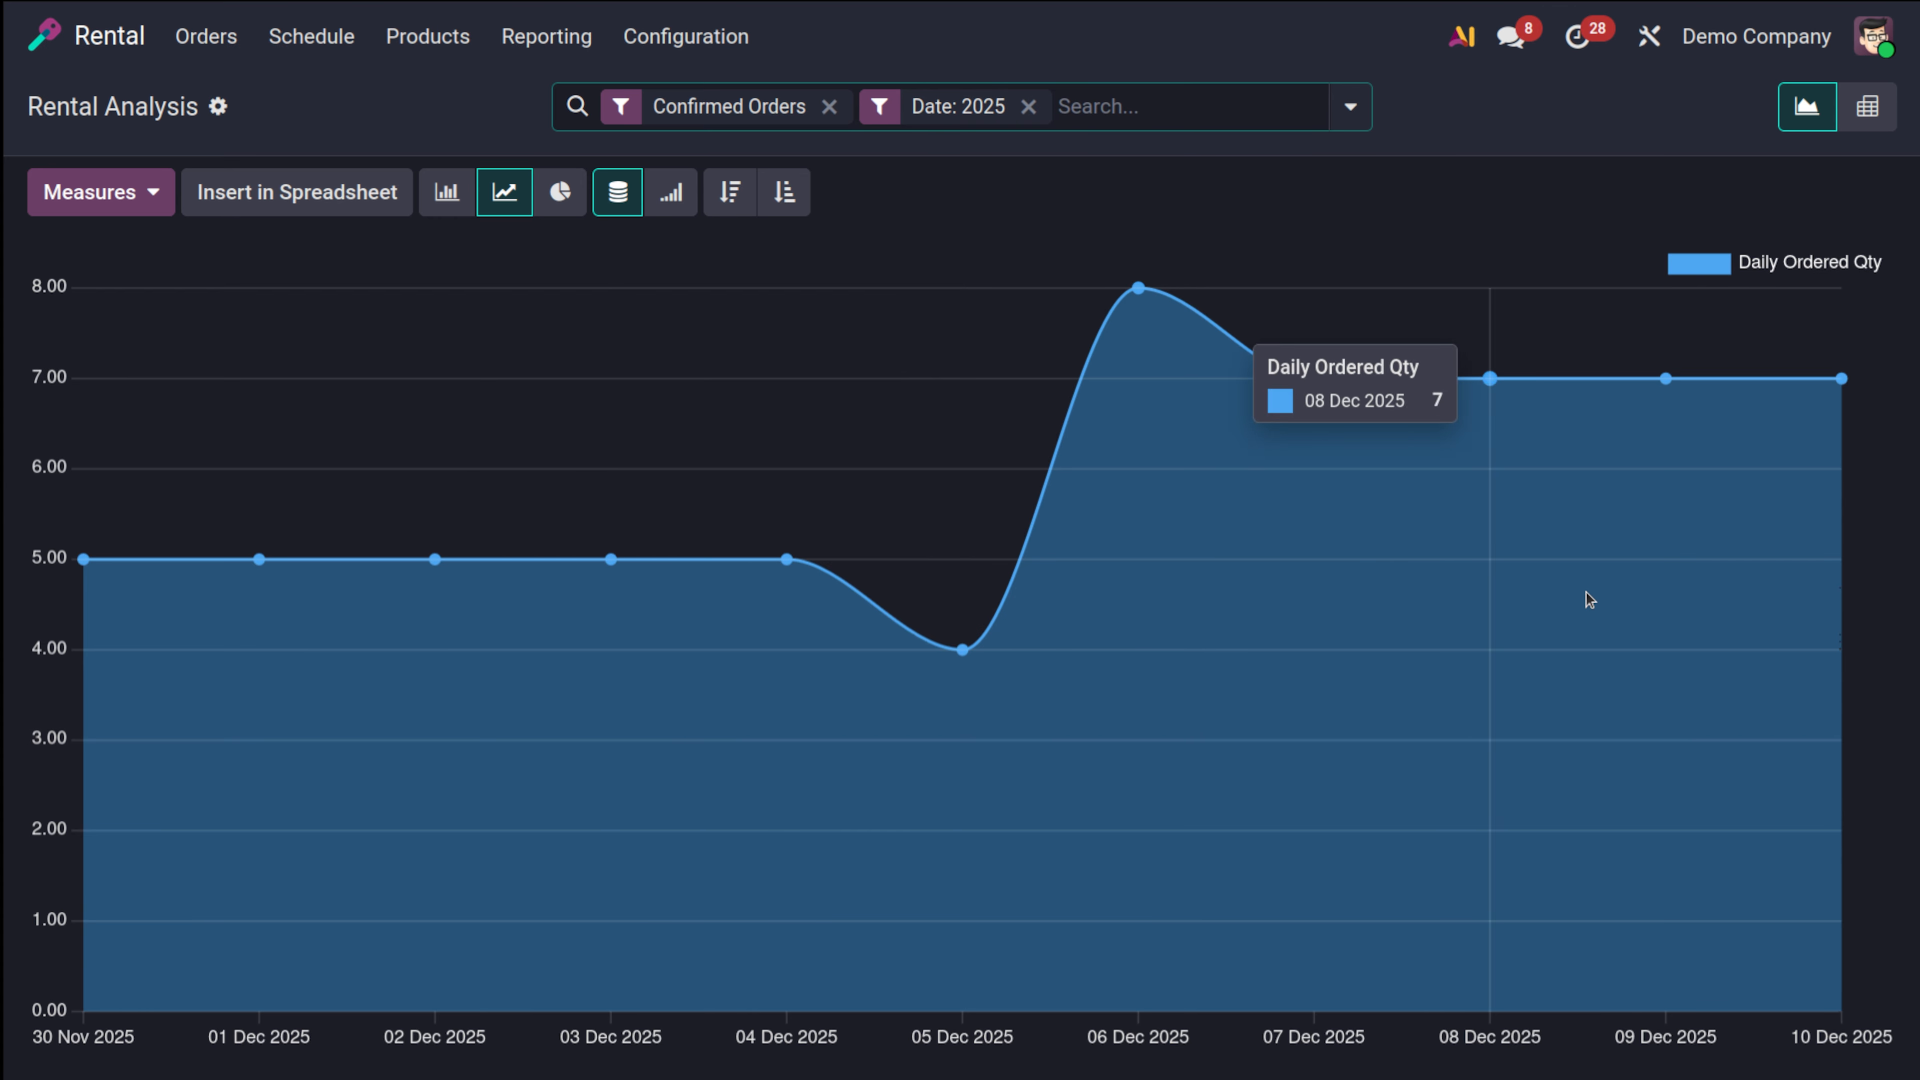
View the rental analysis as bar and pie charts, check the available measures, and display it as a pivot table
click(449, 202)
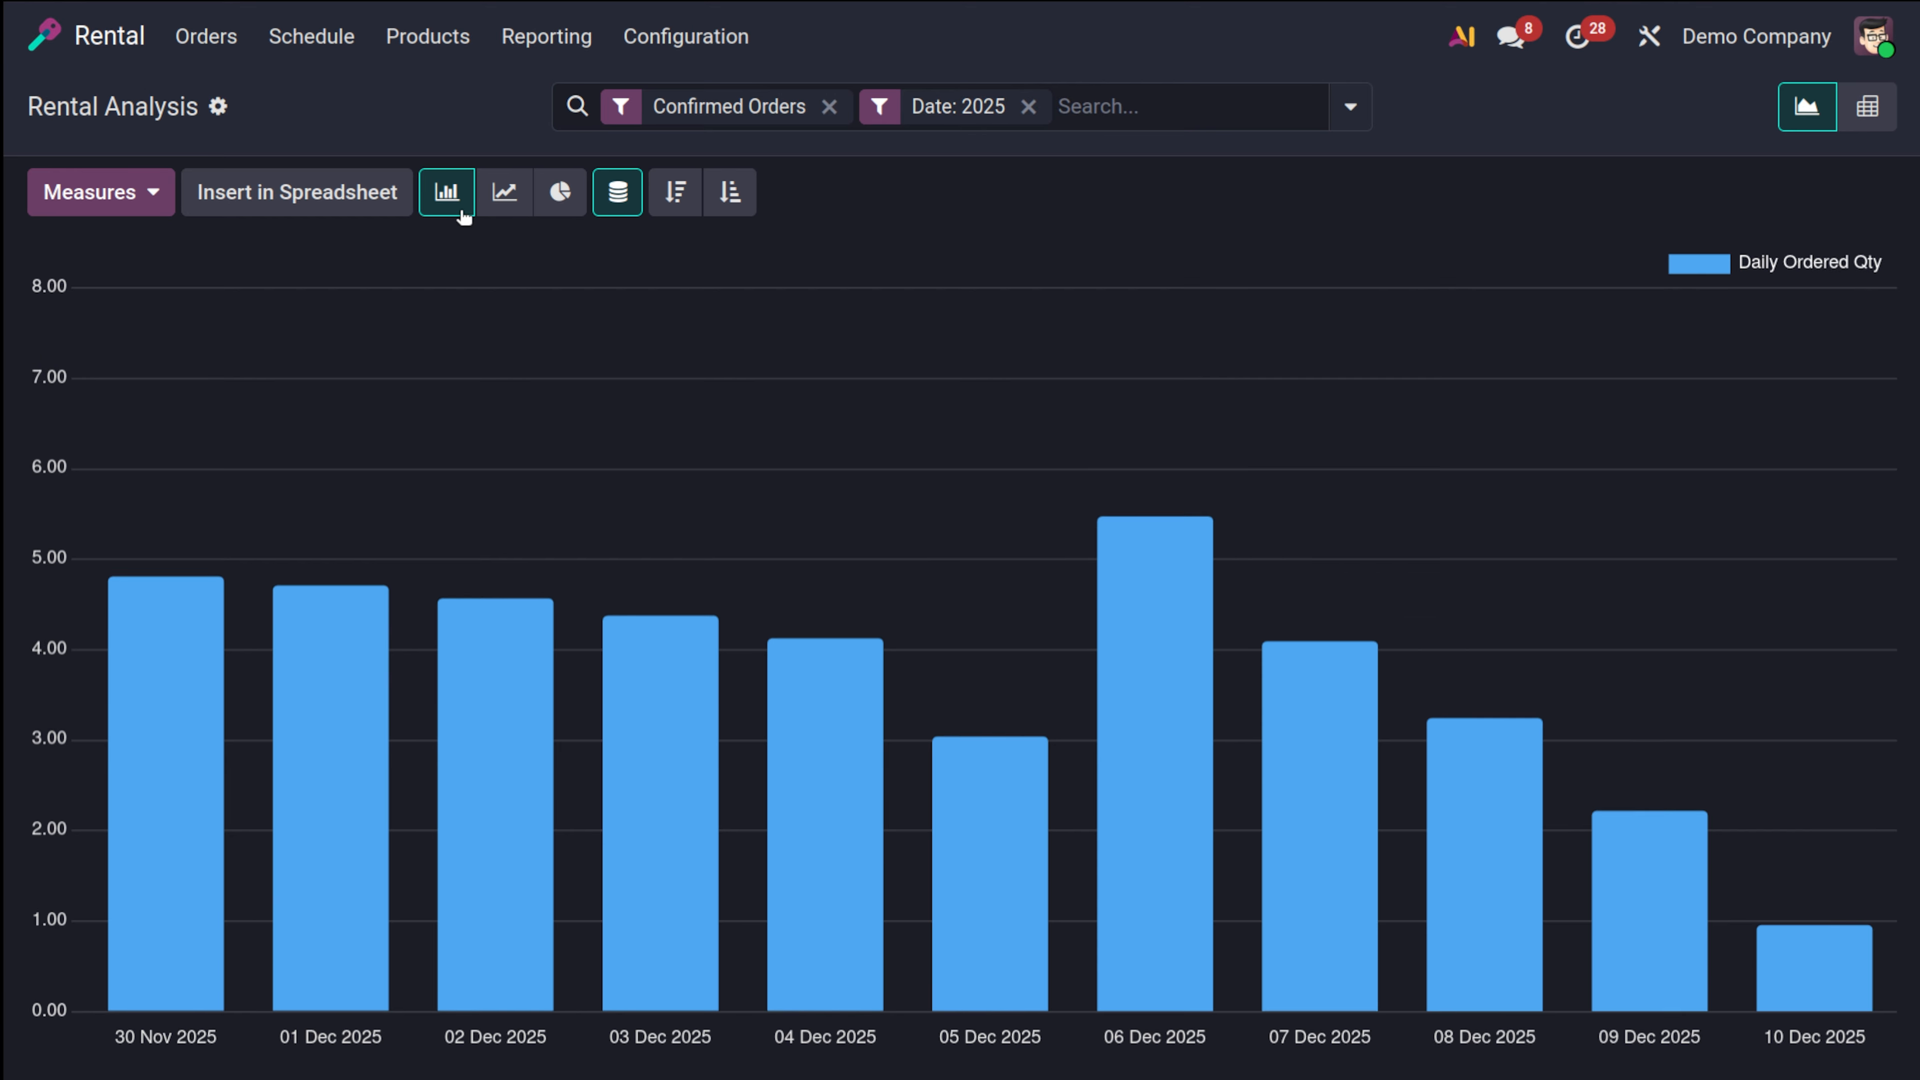
click(556, 200)
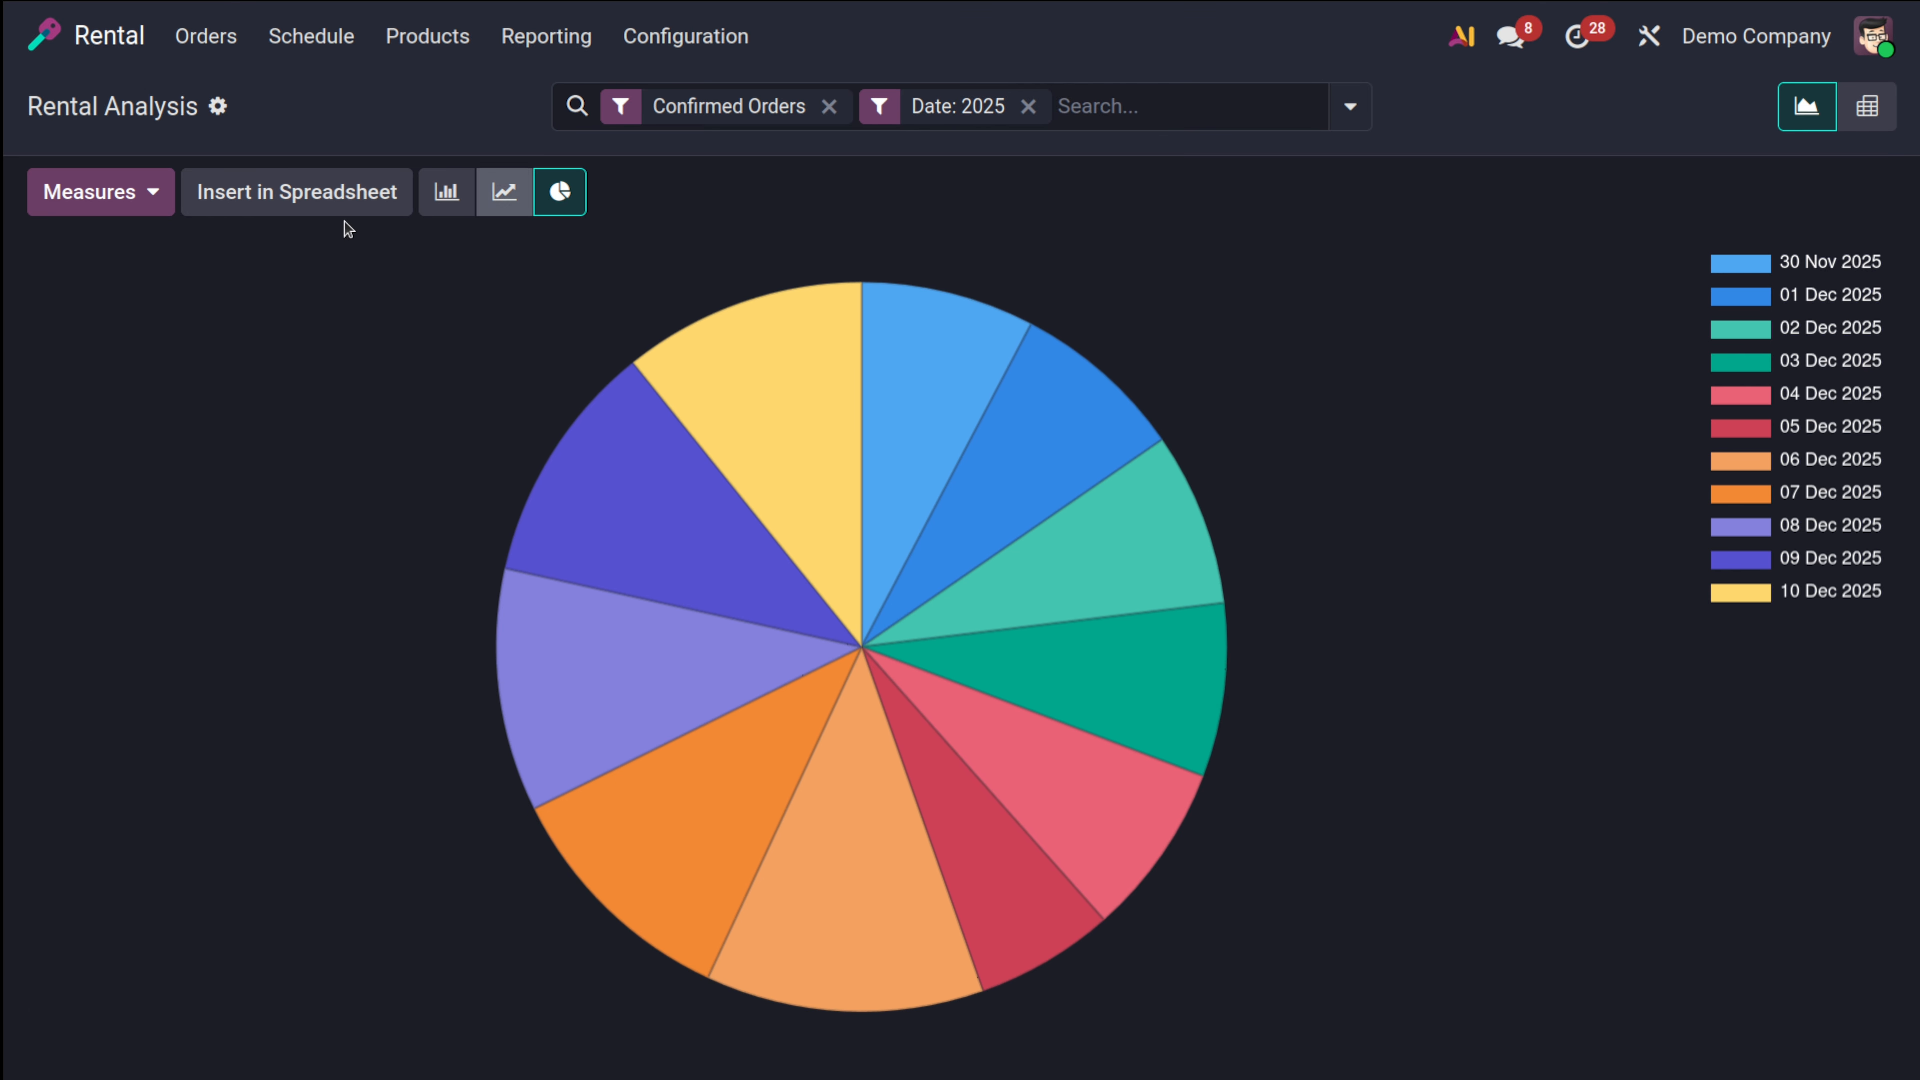
click(64, 194)
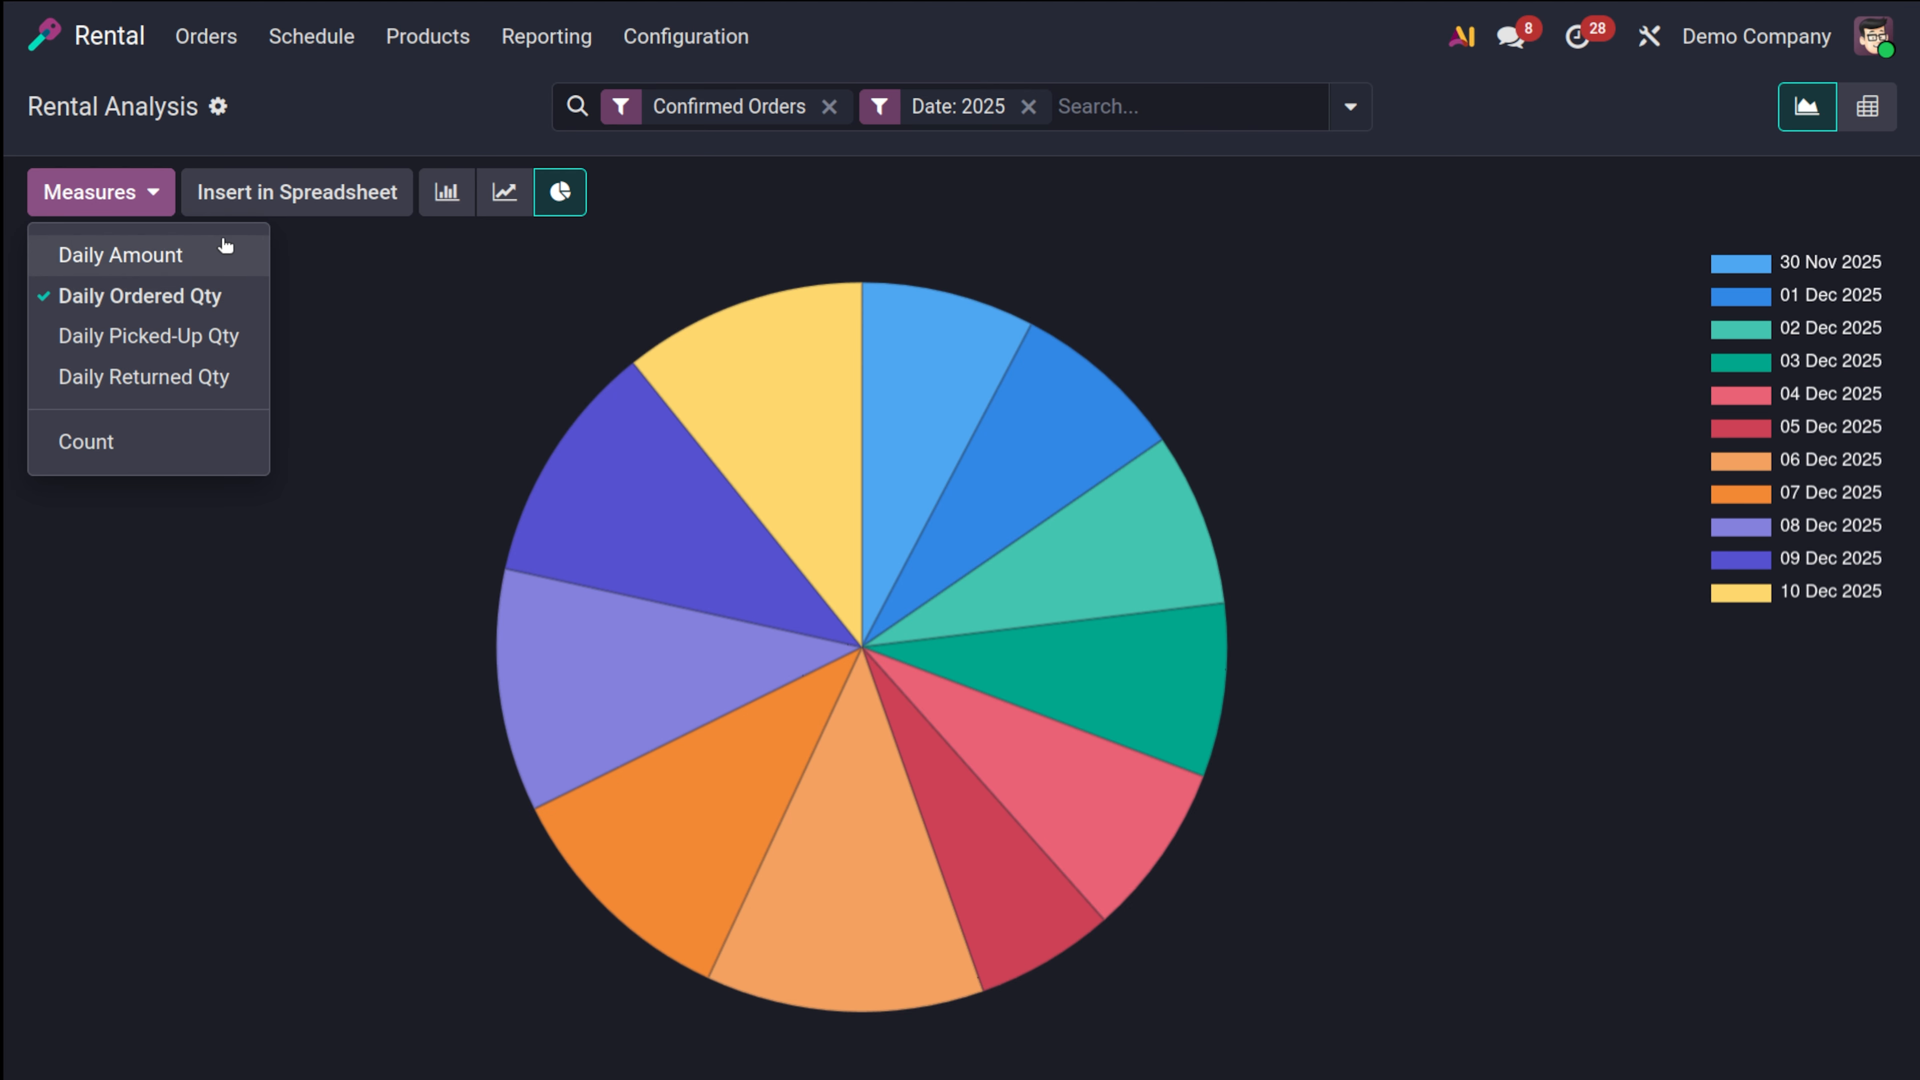
click(502, 333)
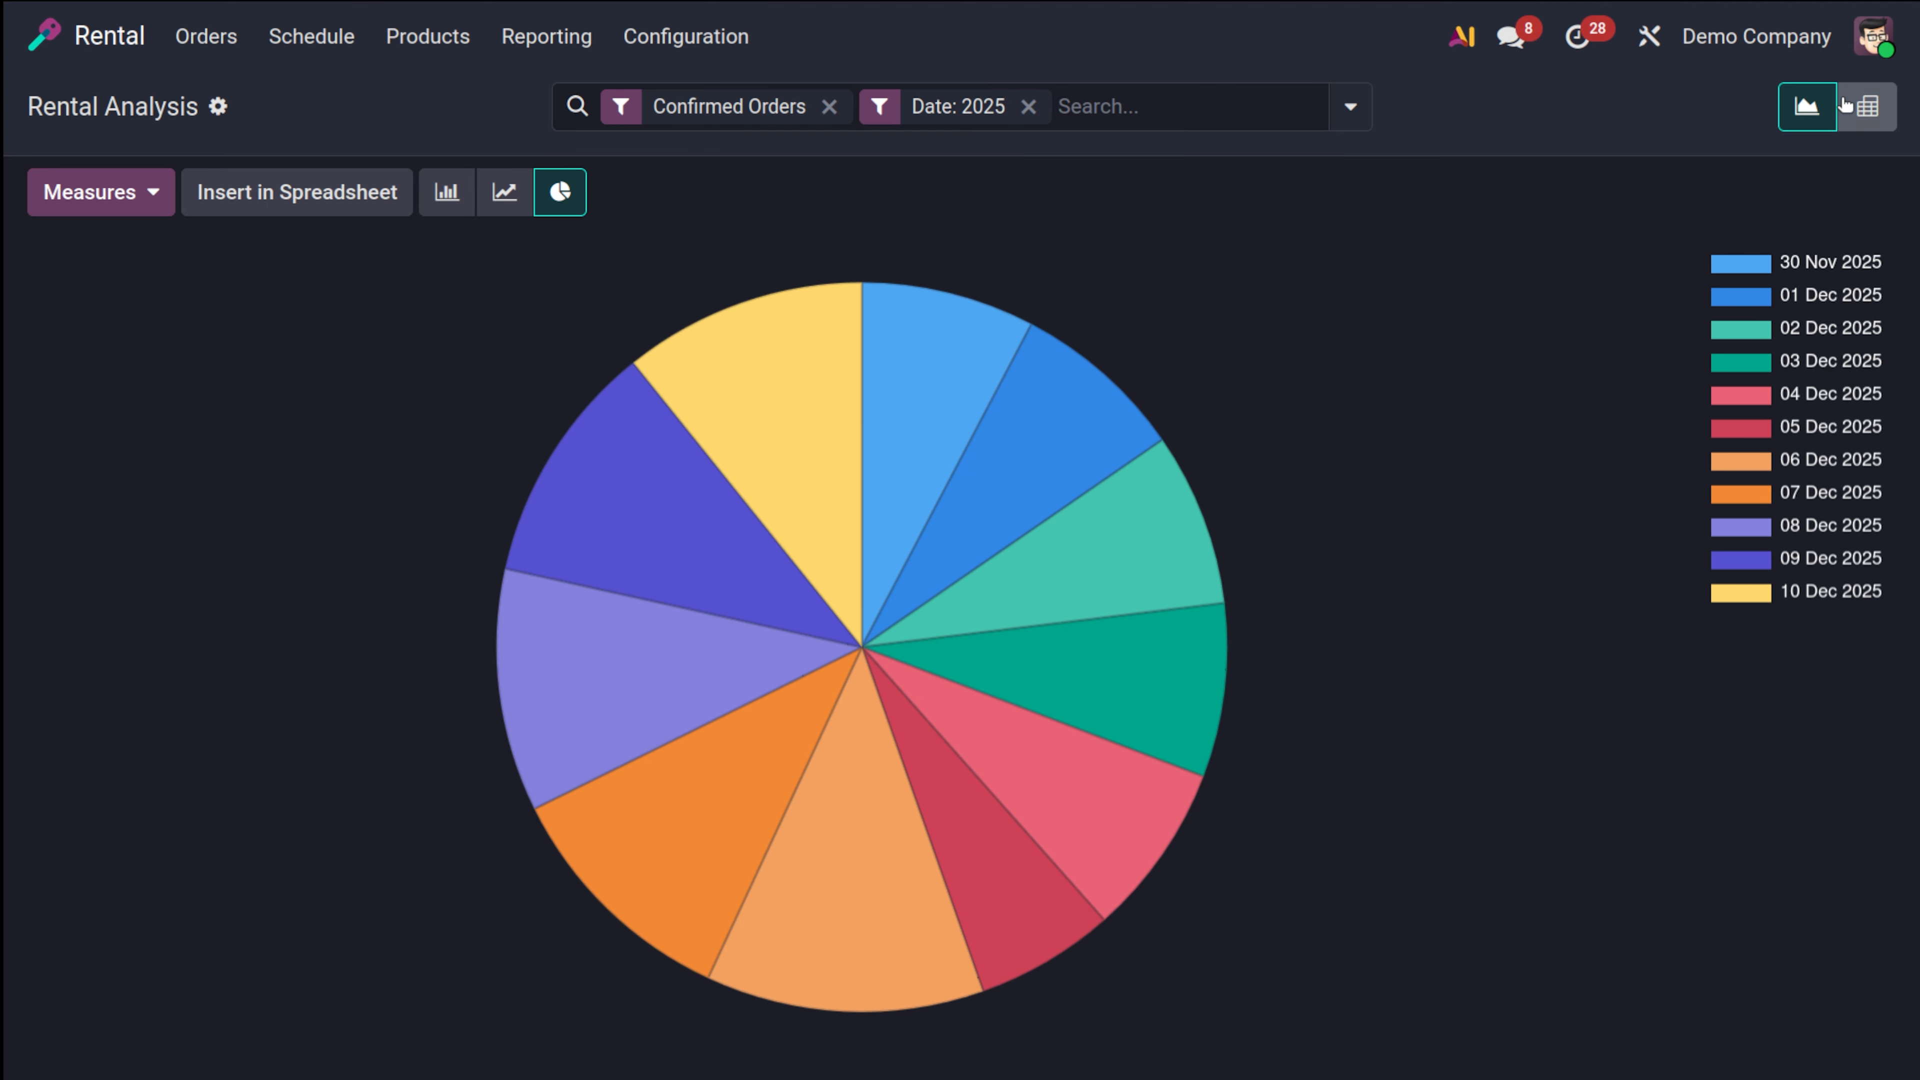
click(1867, 108)
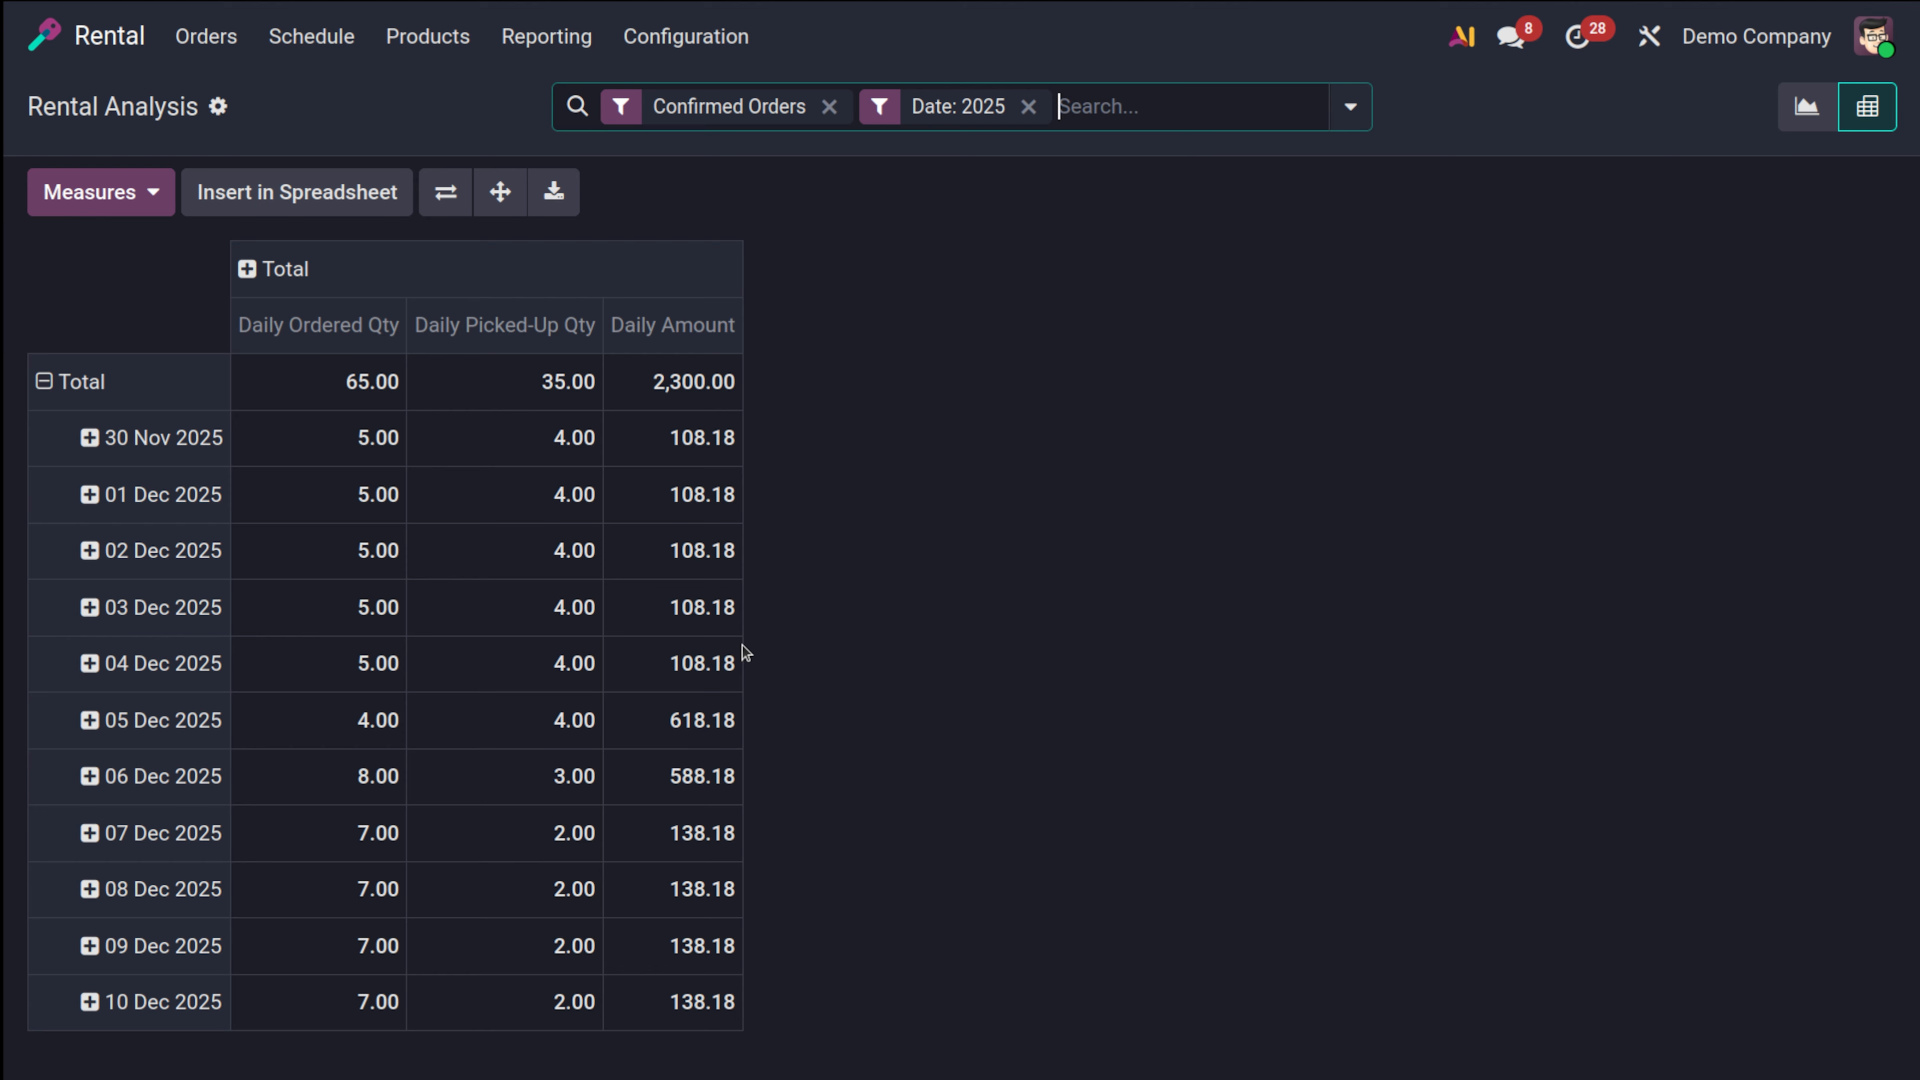
Add the Count and Daily Returned Qty measures to the rental analysis pivot table
click(80, 195)
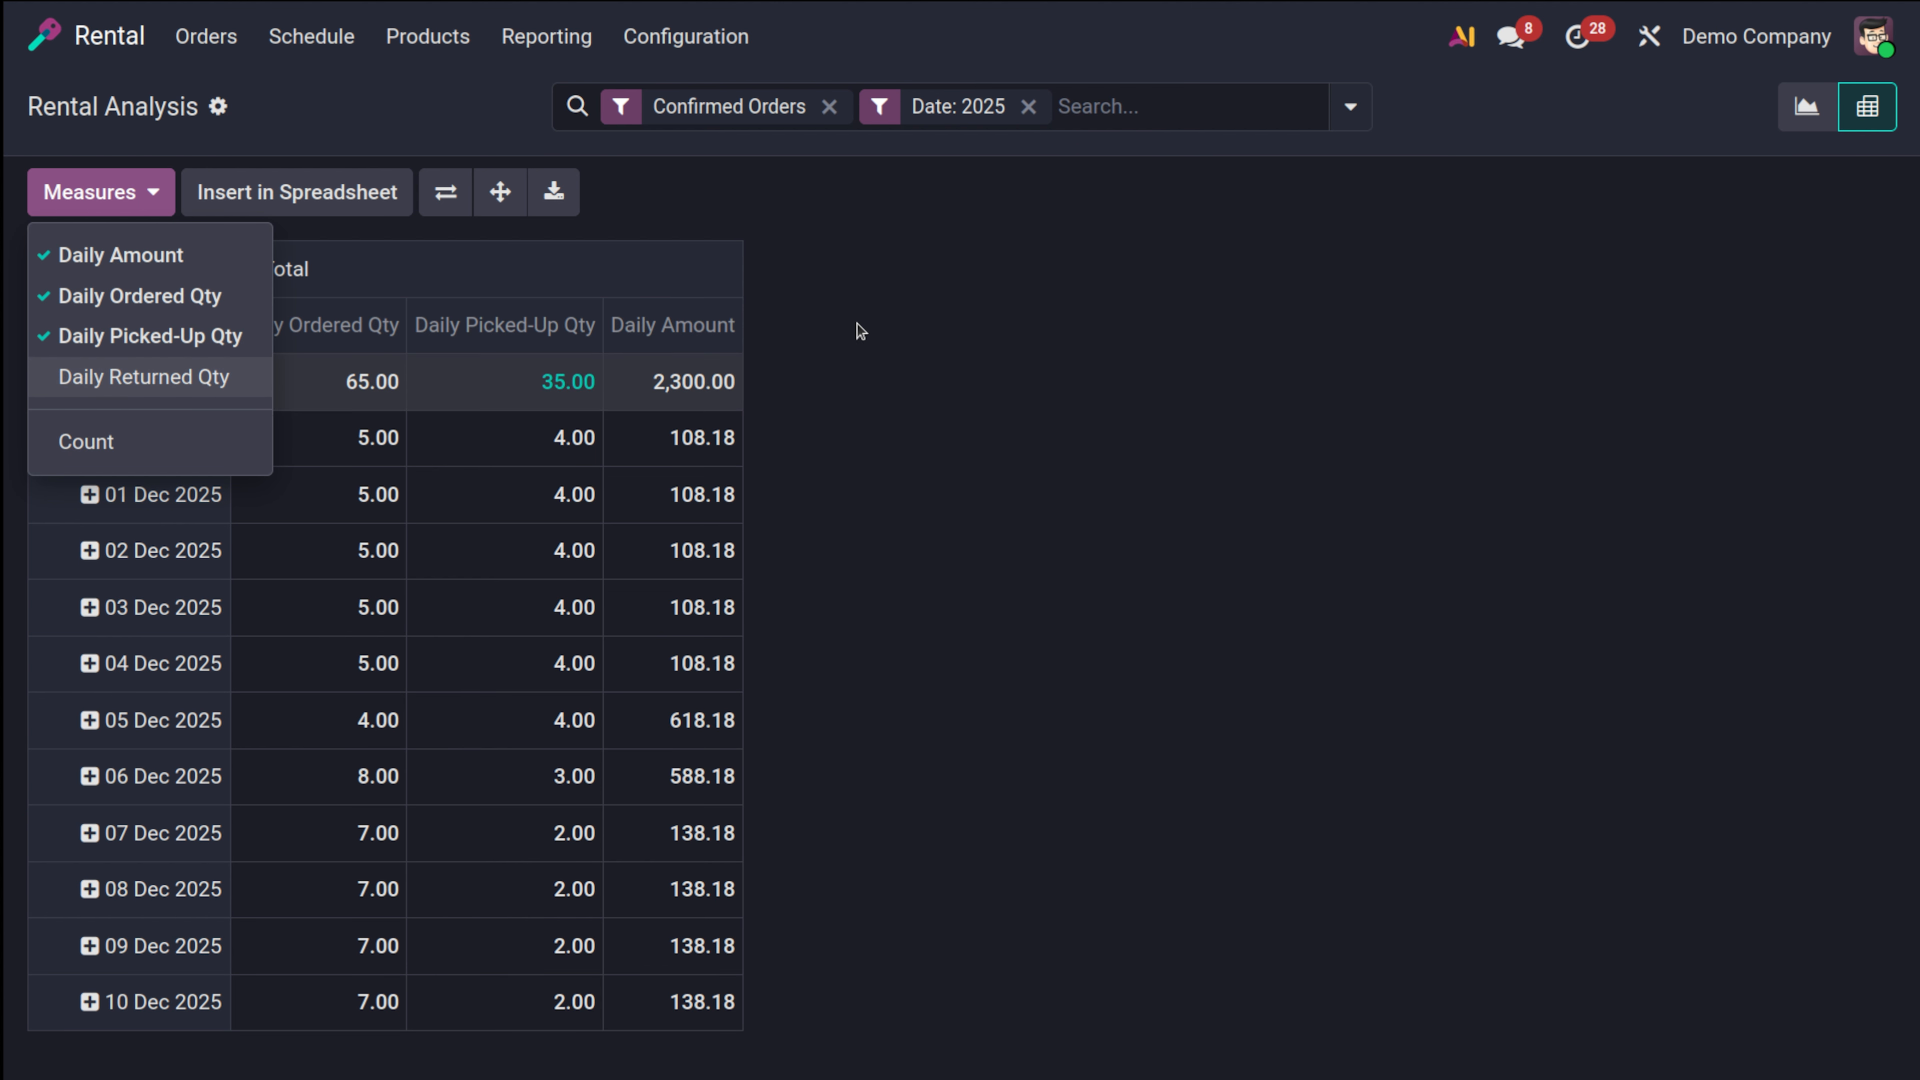
click(1072, 399)
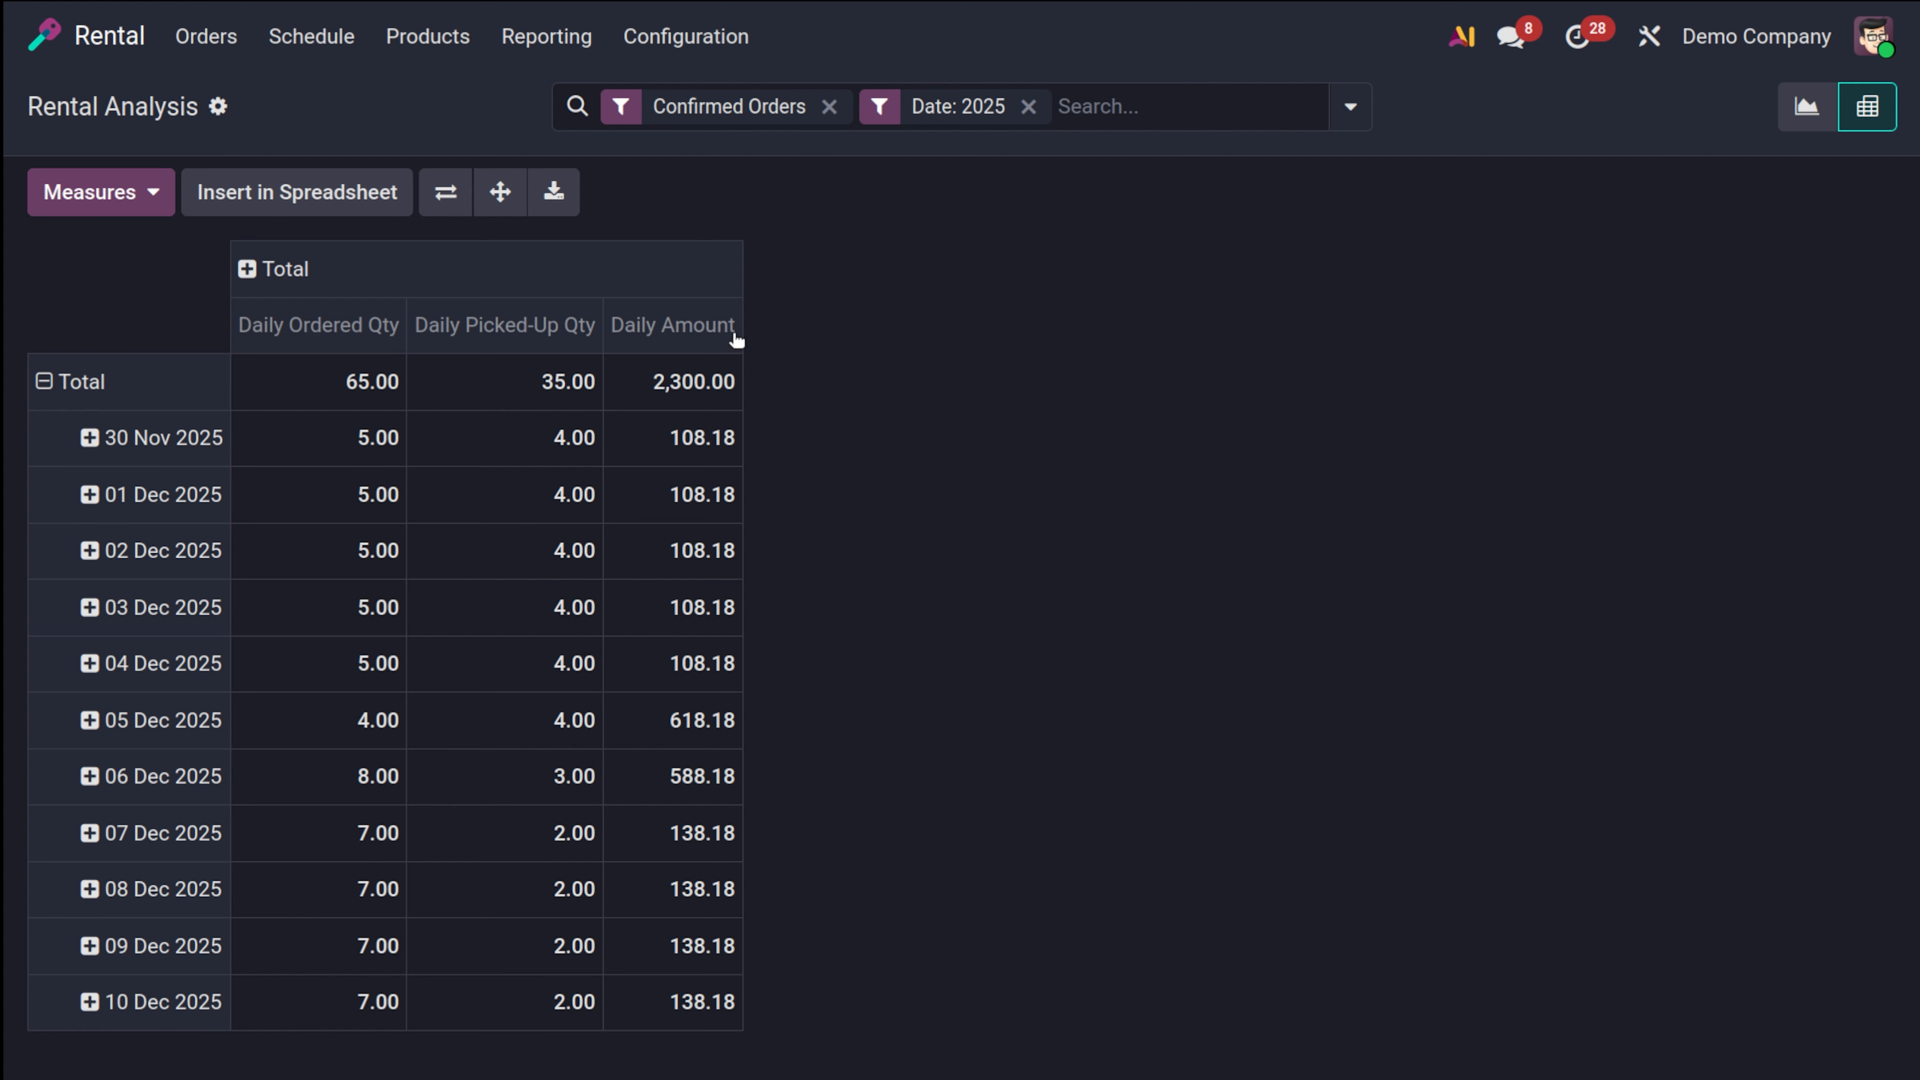
click(137, 190)
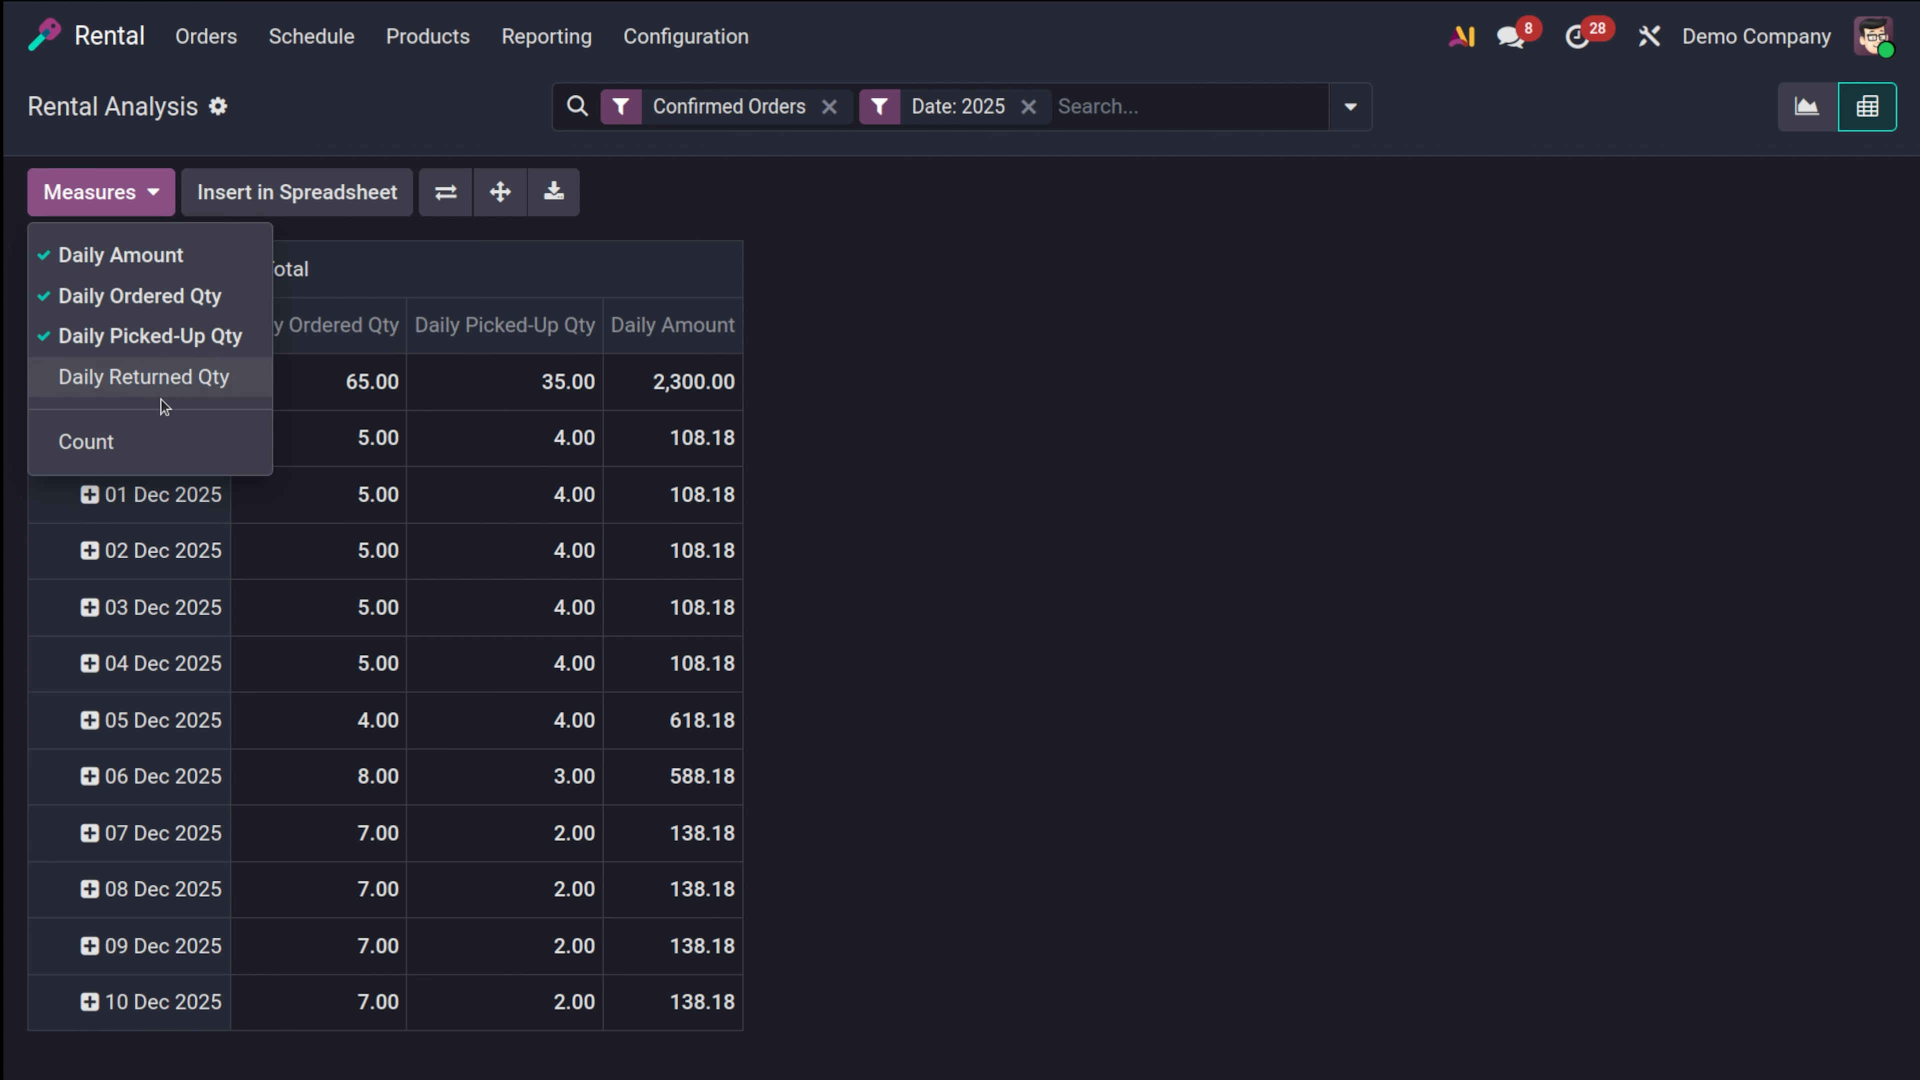
click(175, 425)
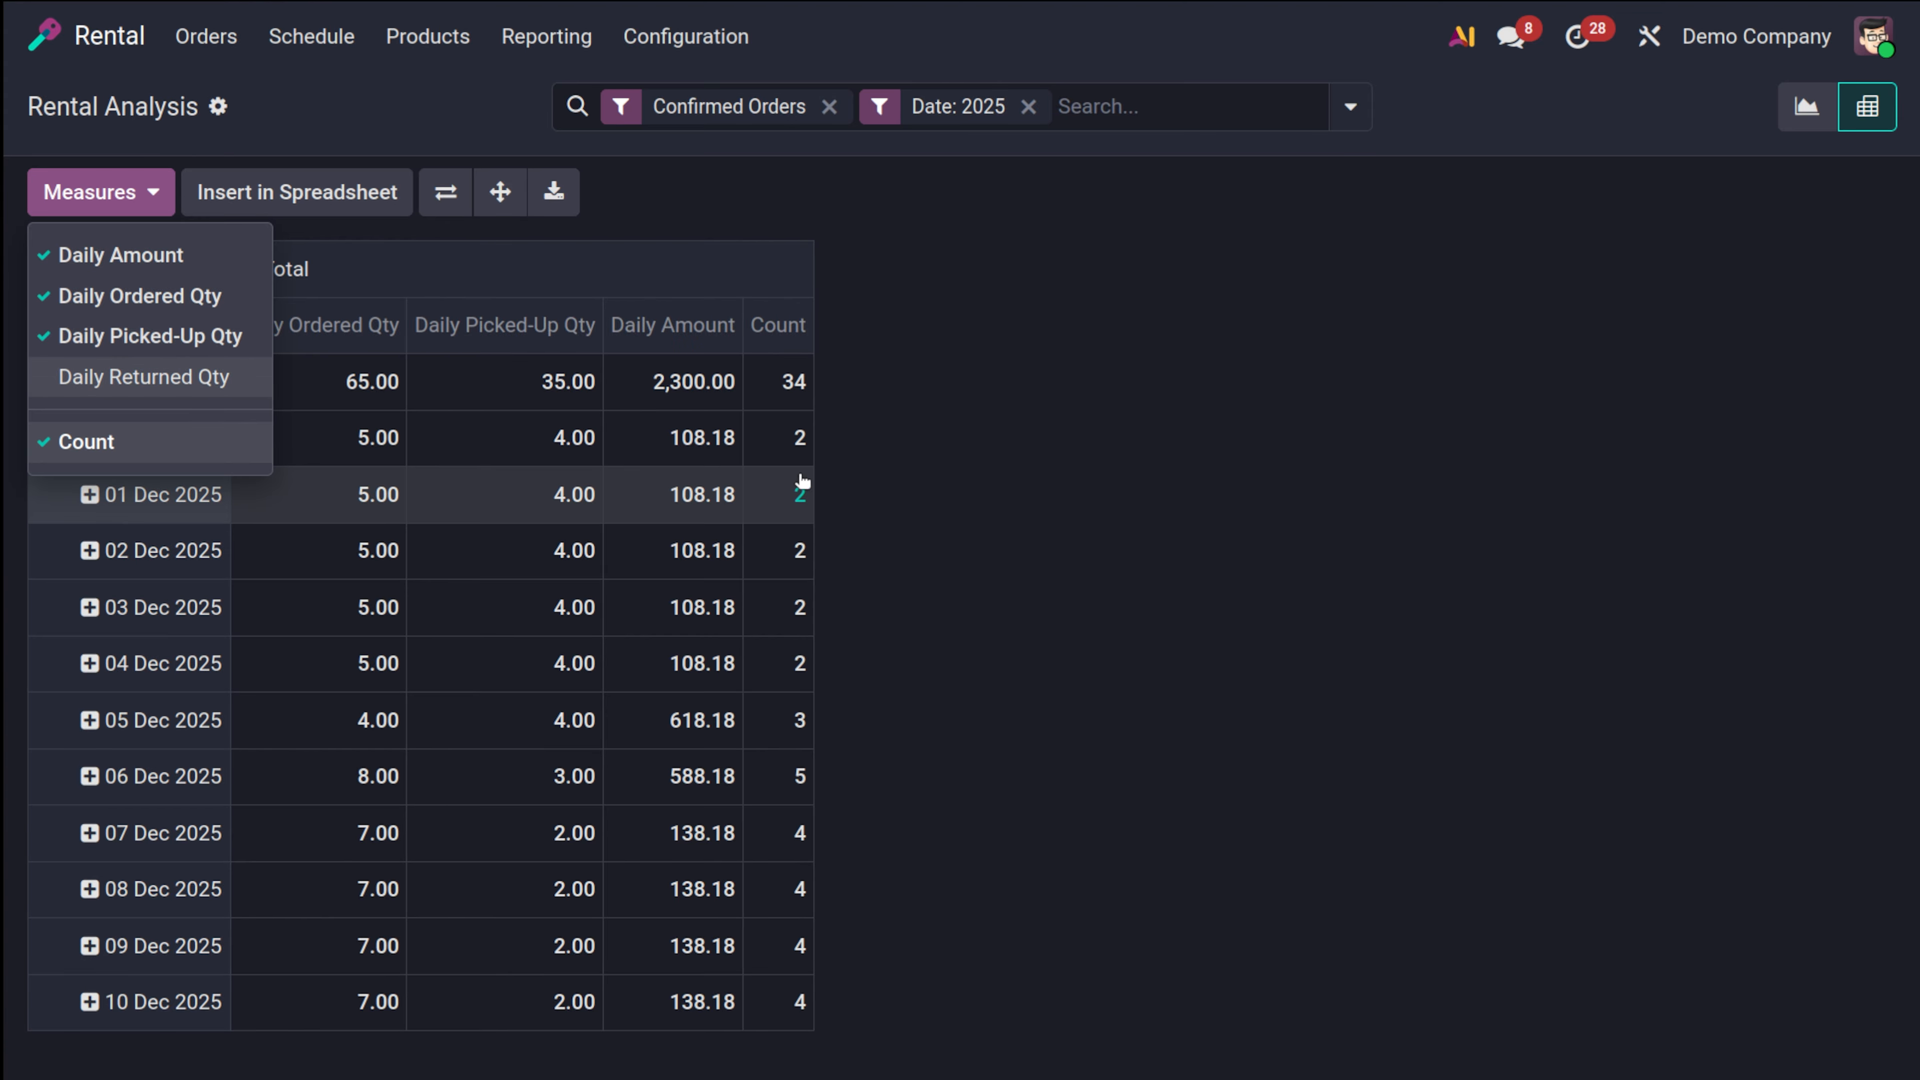
click(183, 380)
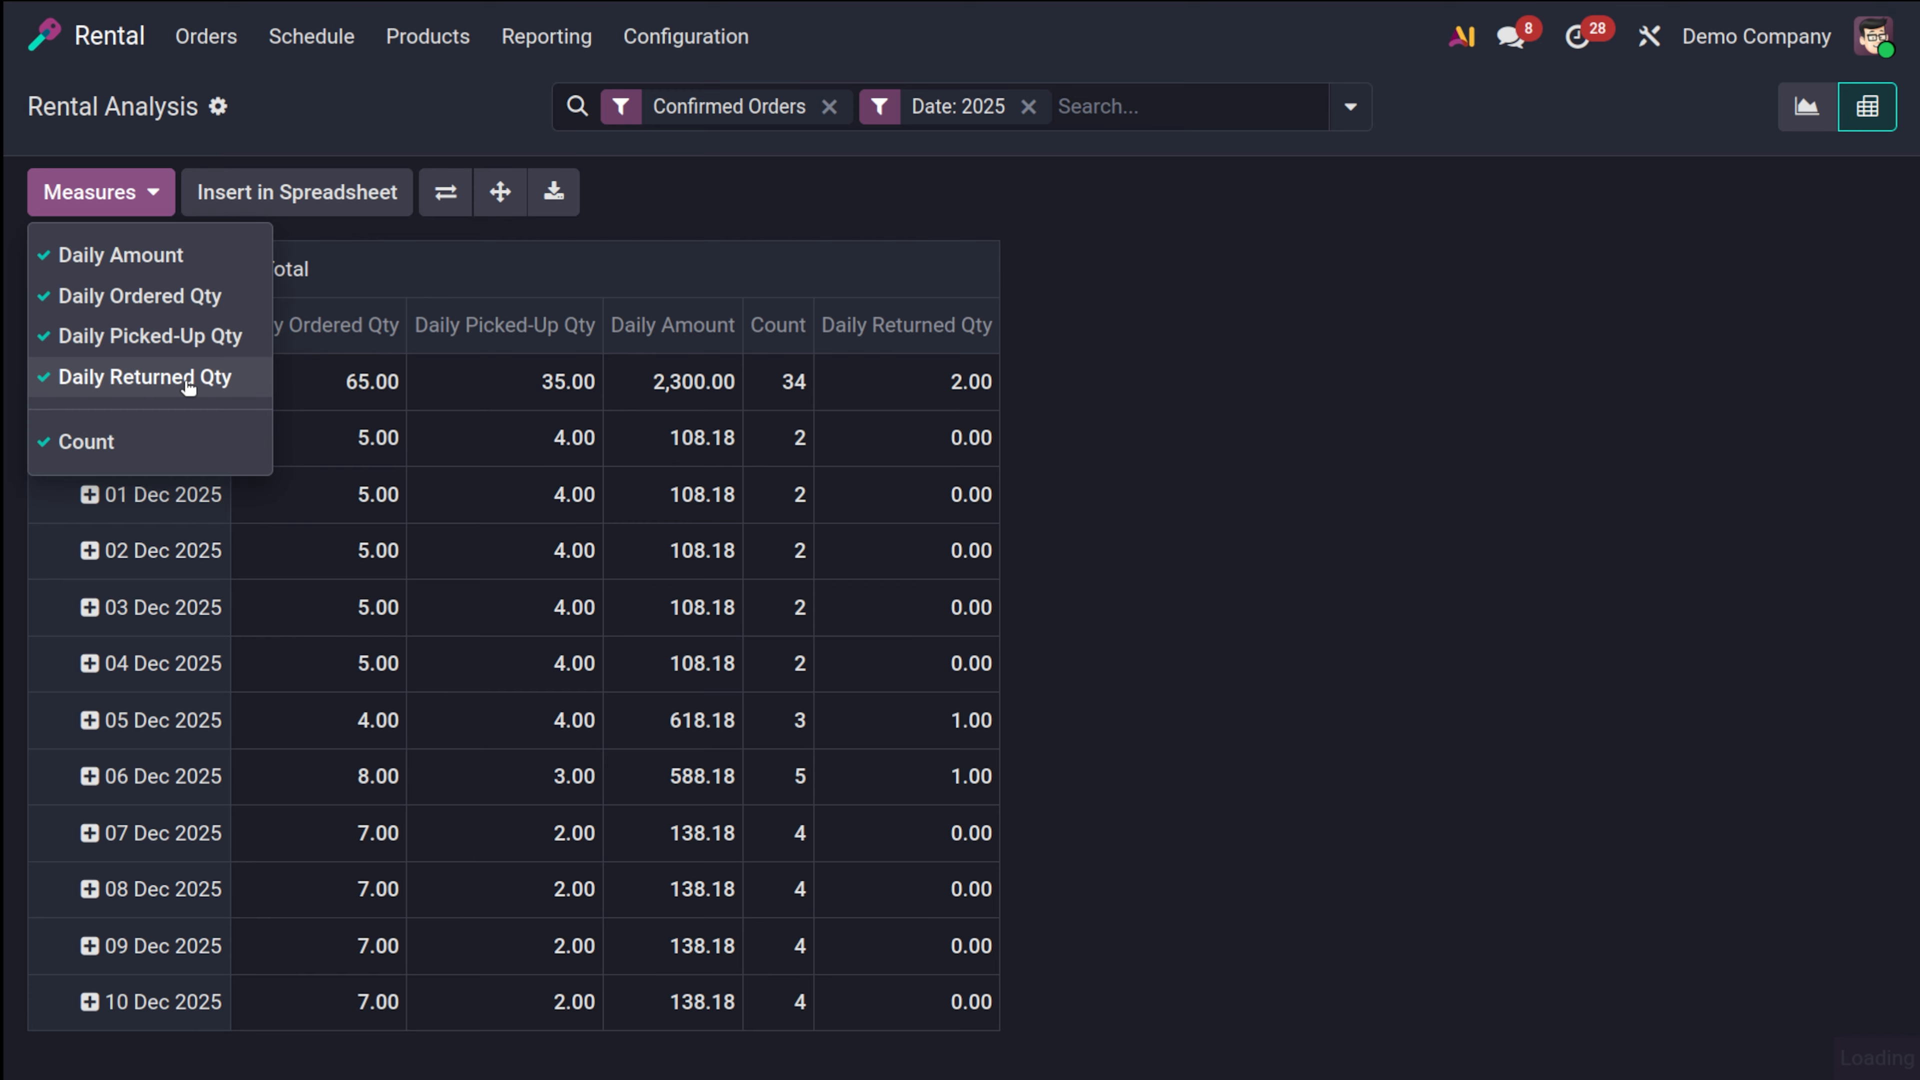
click(1593, 592)
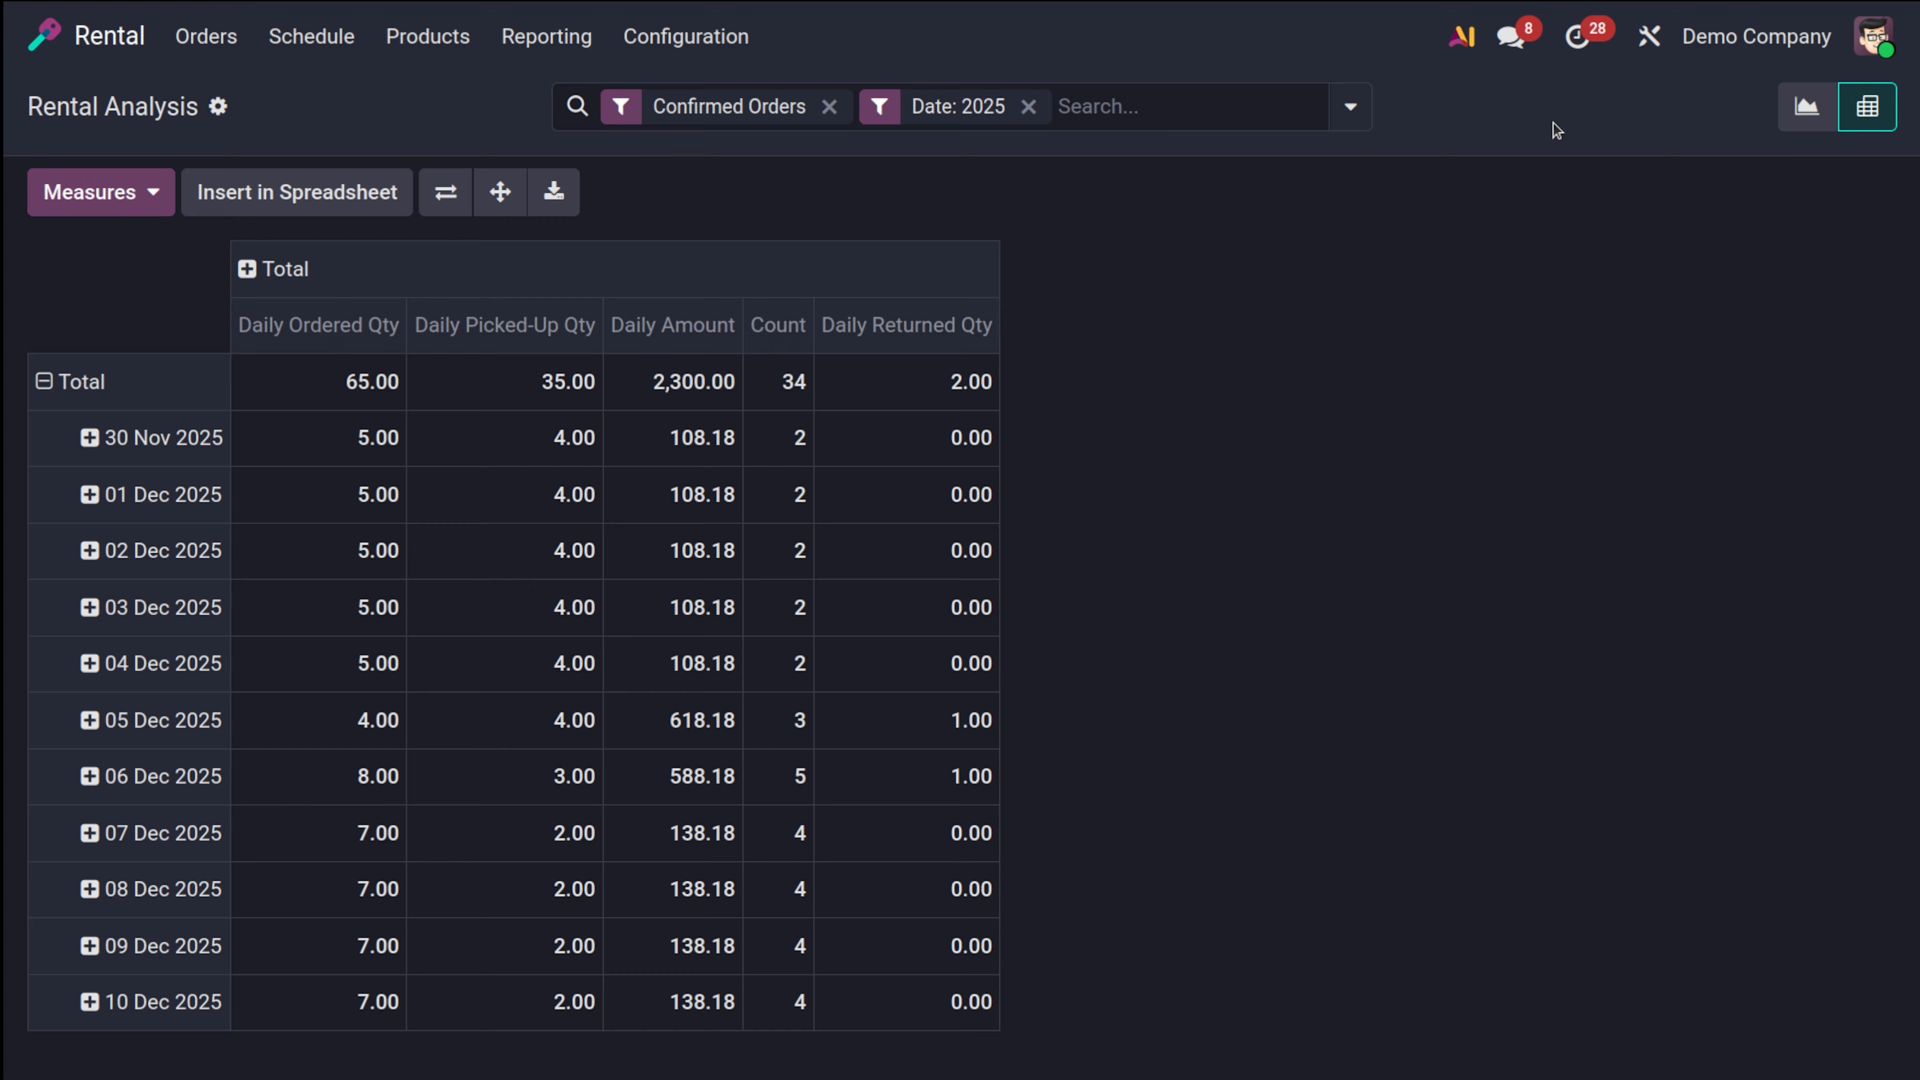
Open the list of configured rental periods
click(705, 47)
click(514, 46)
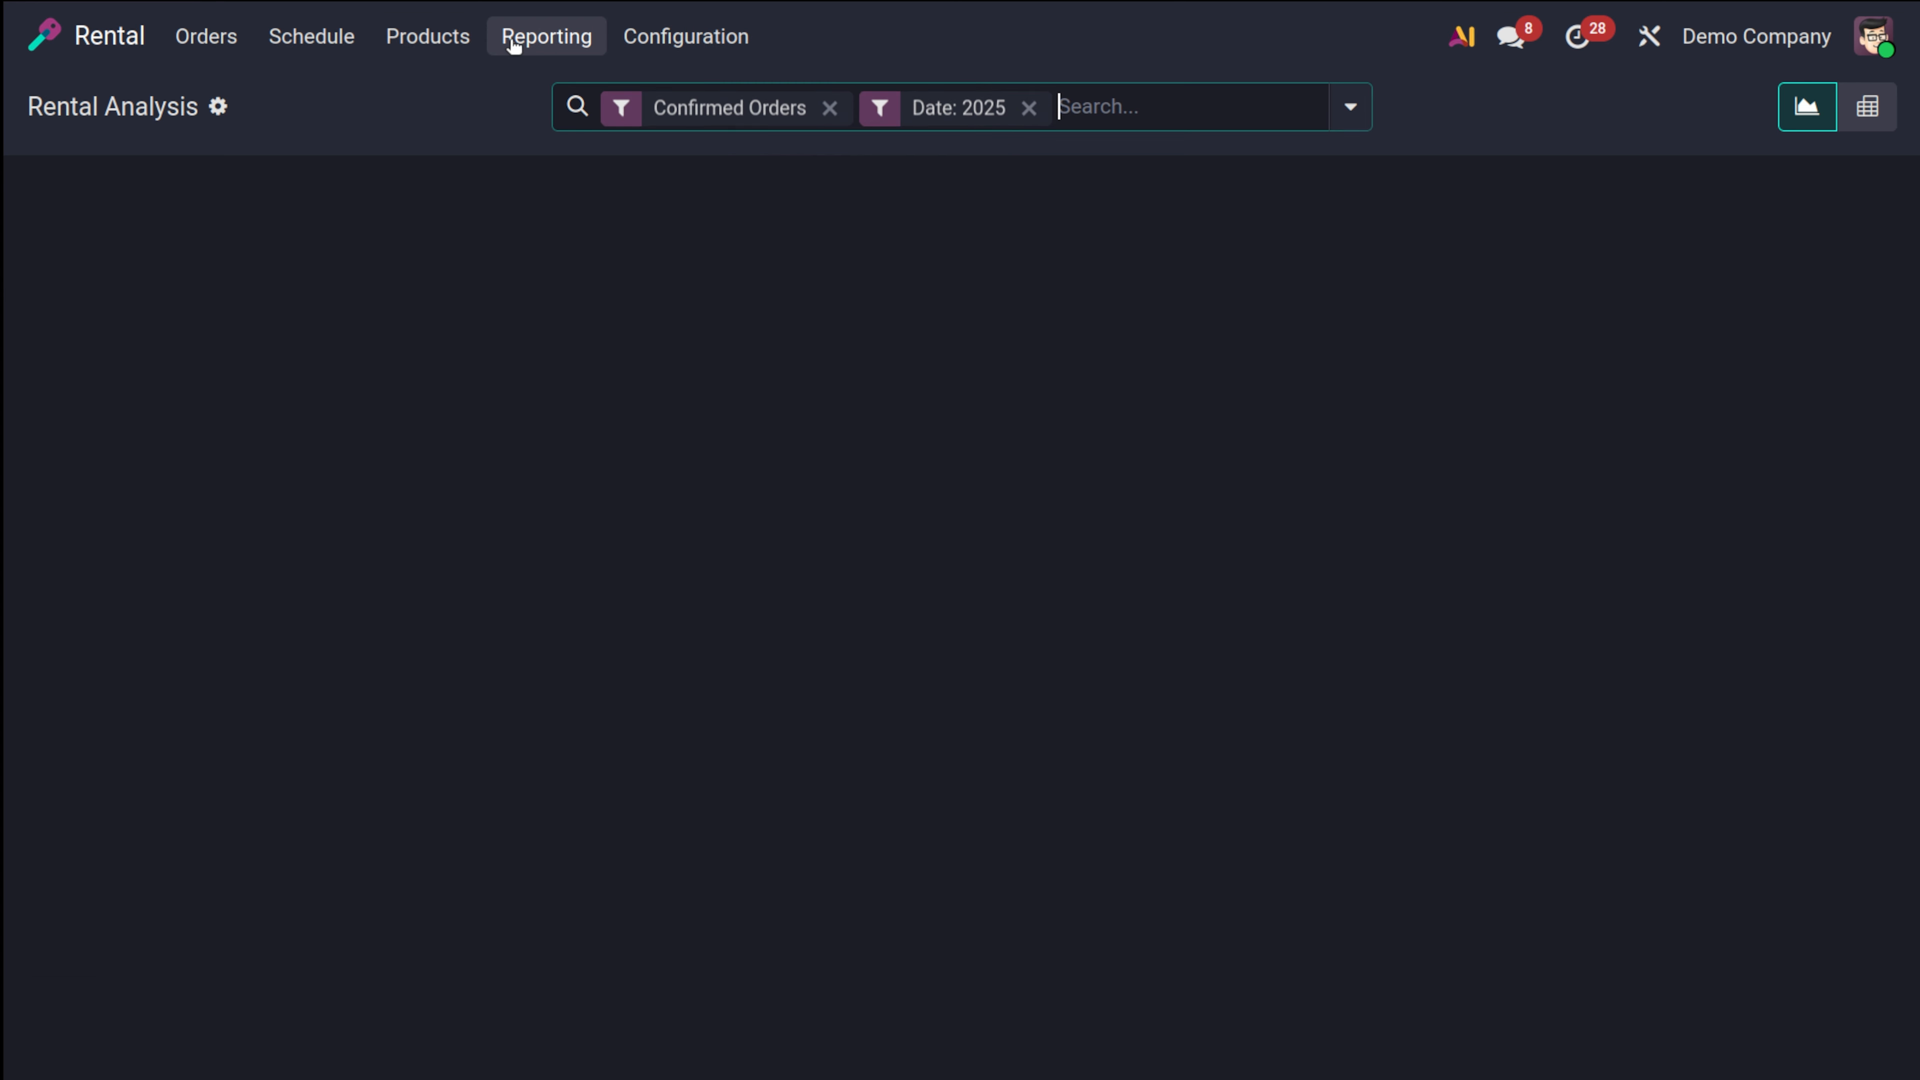
click(635, 38)
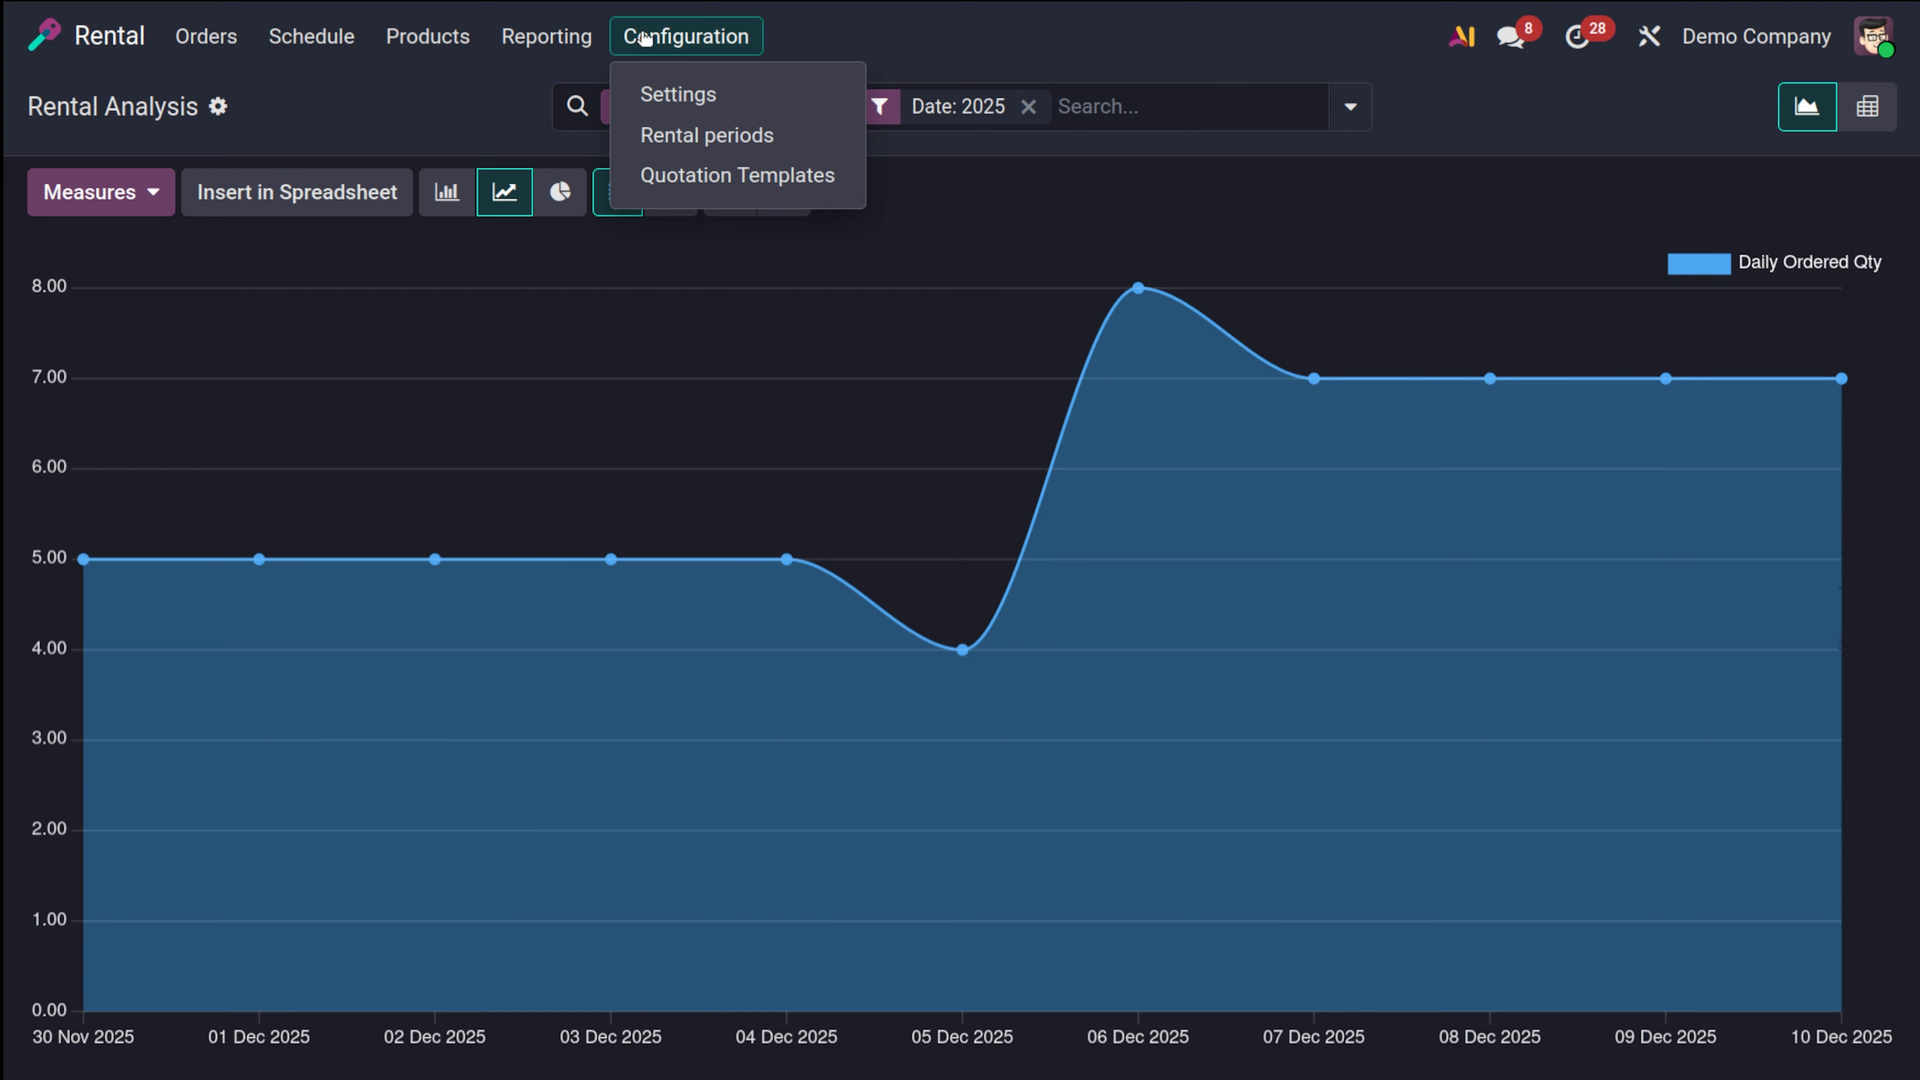
click(672, 138)
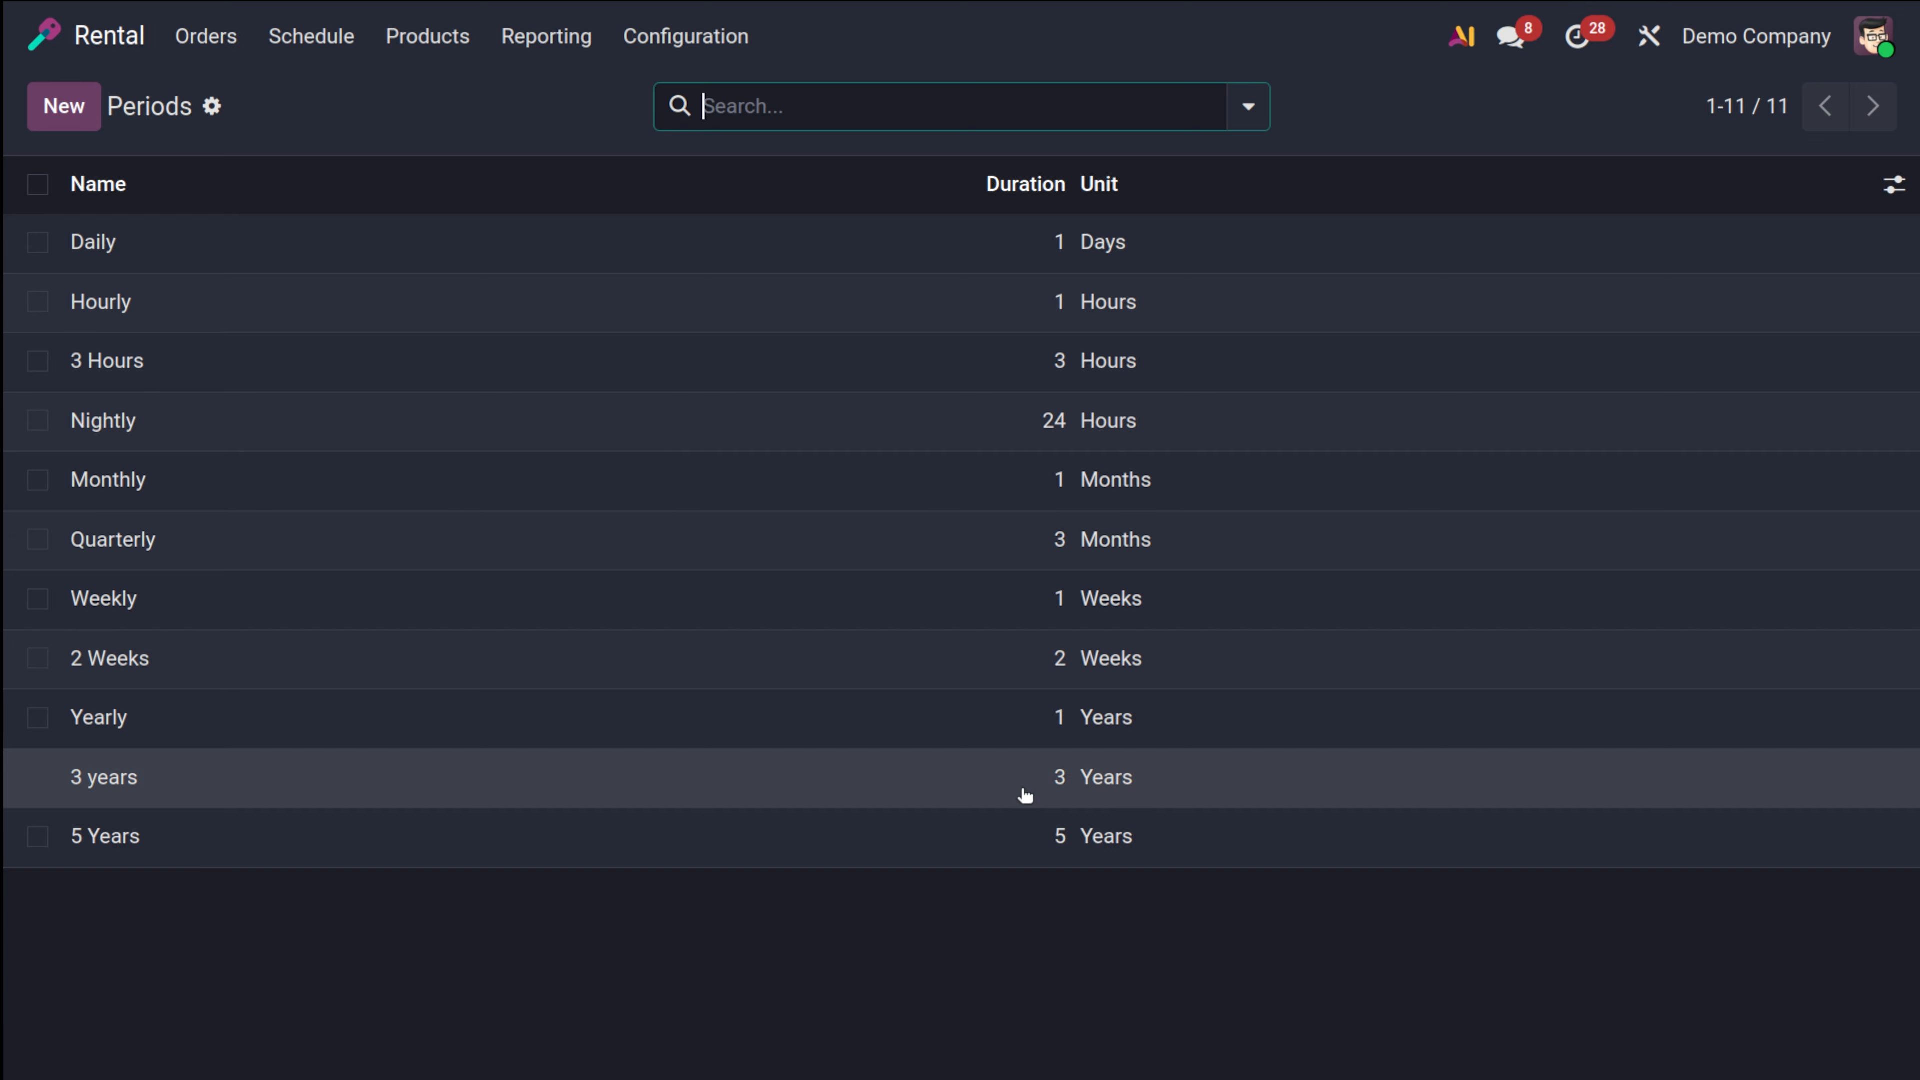
Start a new rental period, check the available units for its duration, and discard it
click(82, 124)
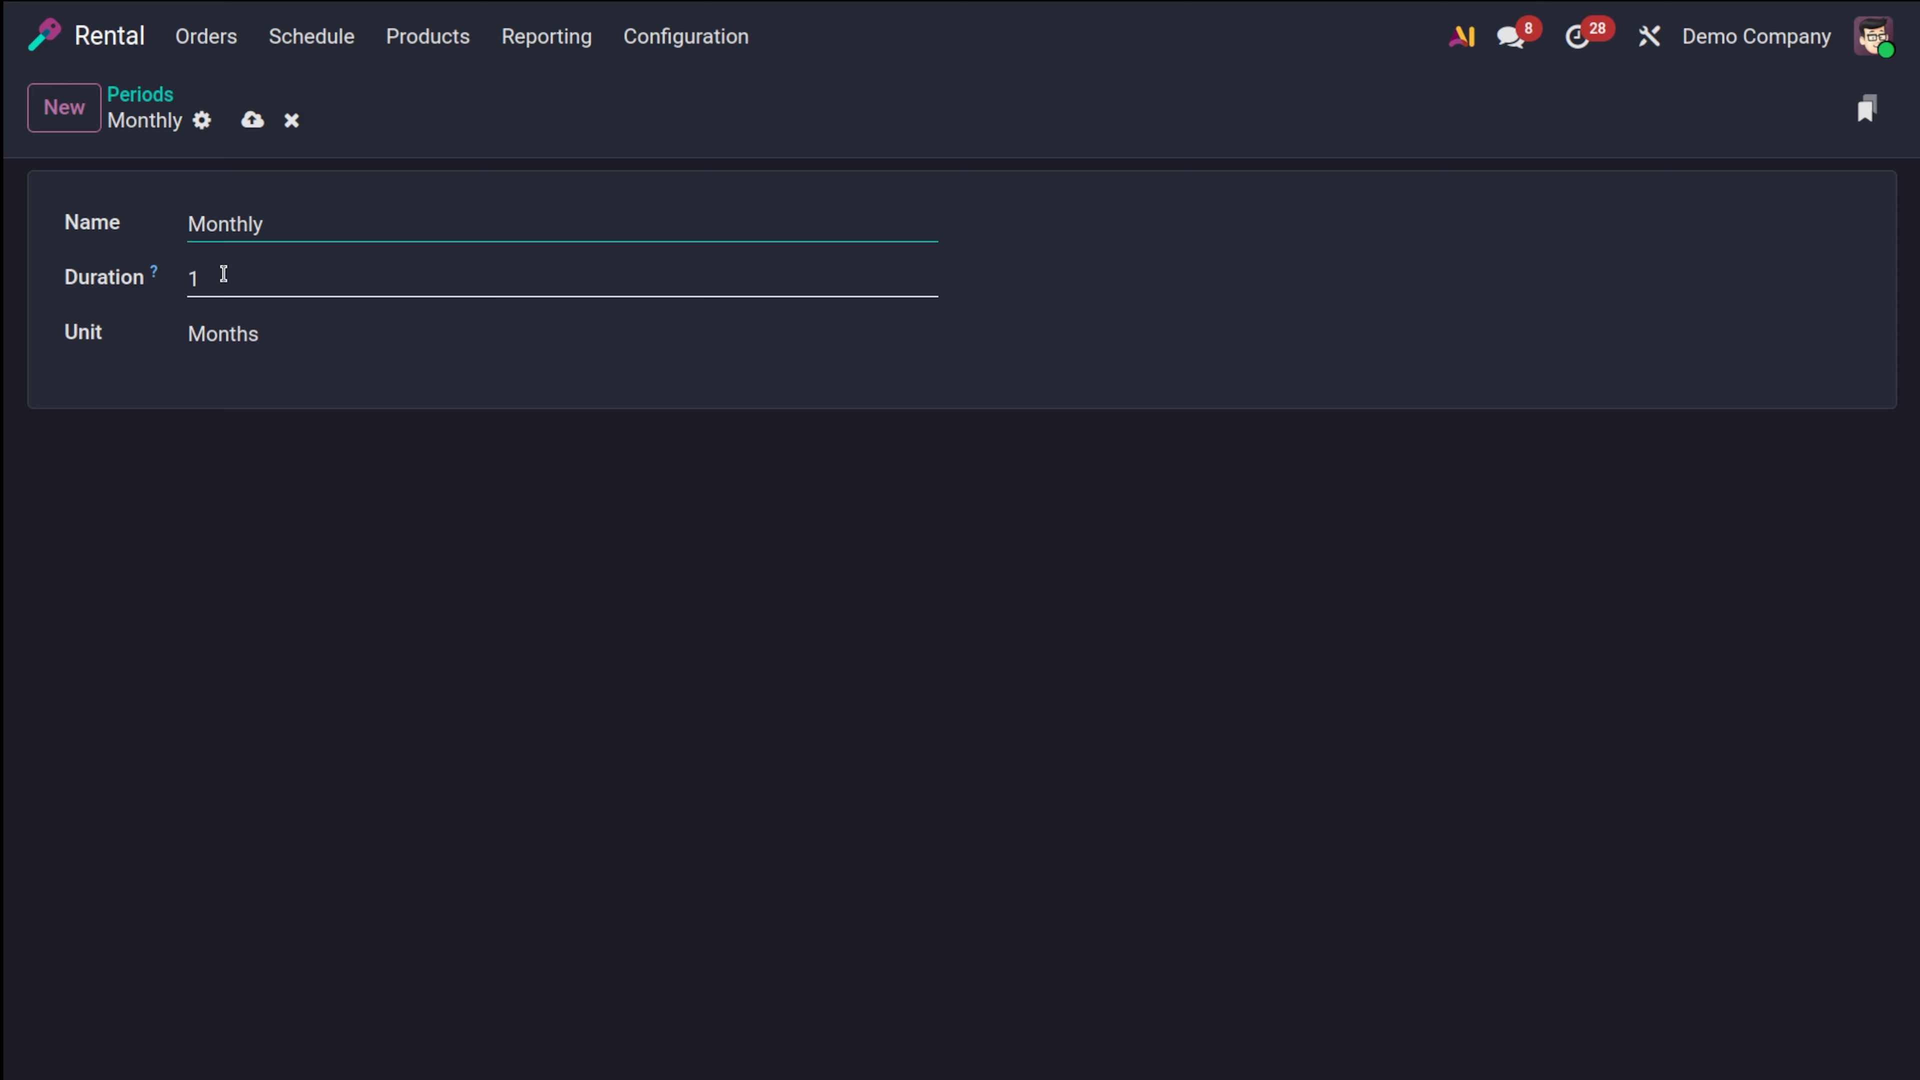
click(300, 336)
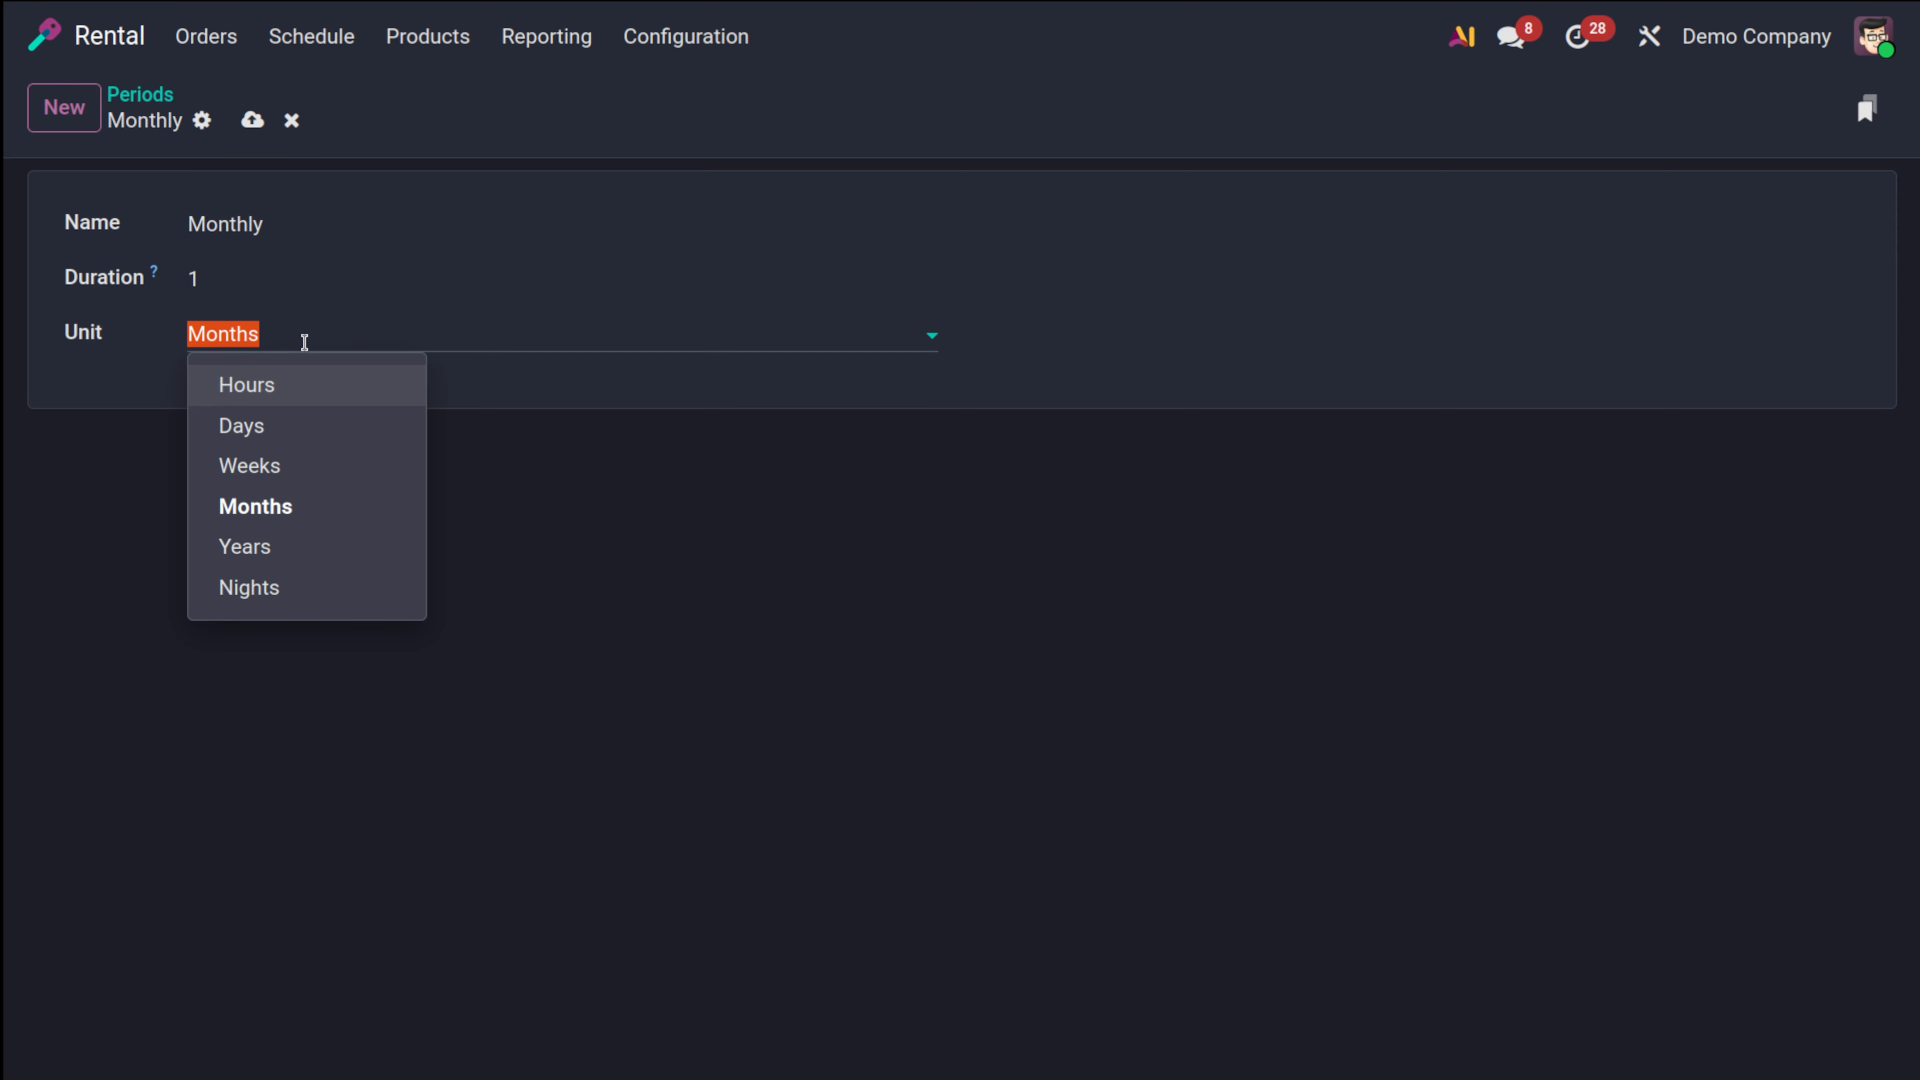
click(344, 698)
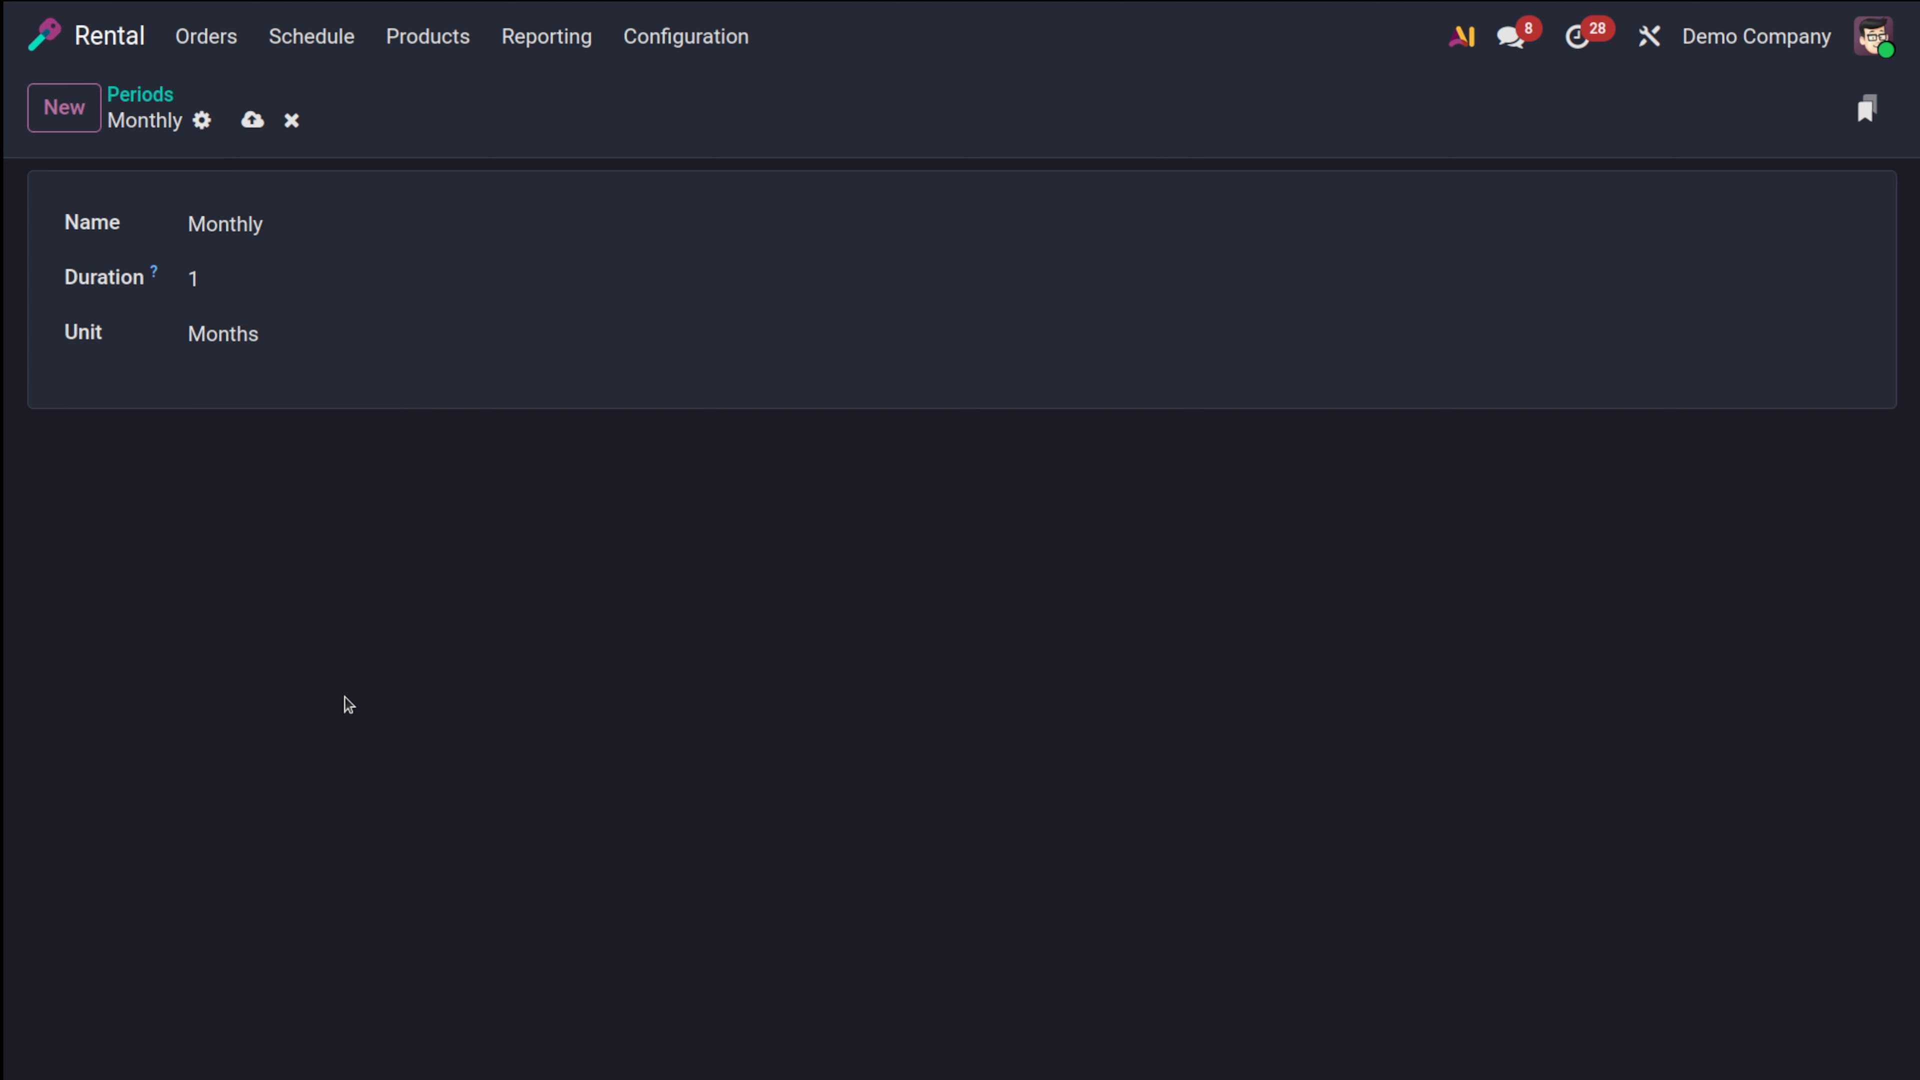
click(291, 121)
Open the Office Furnitures rental quotation template and review its settings and product lines
click(726, 47)
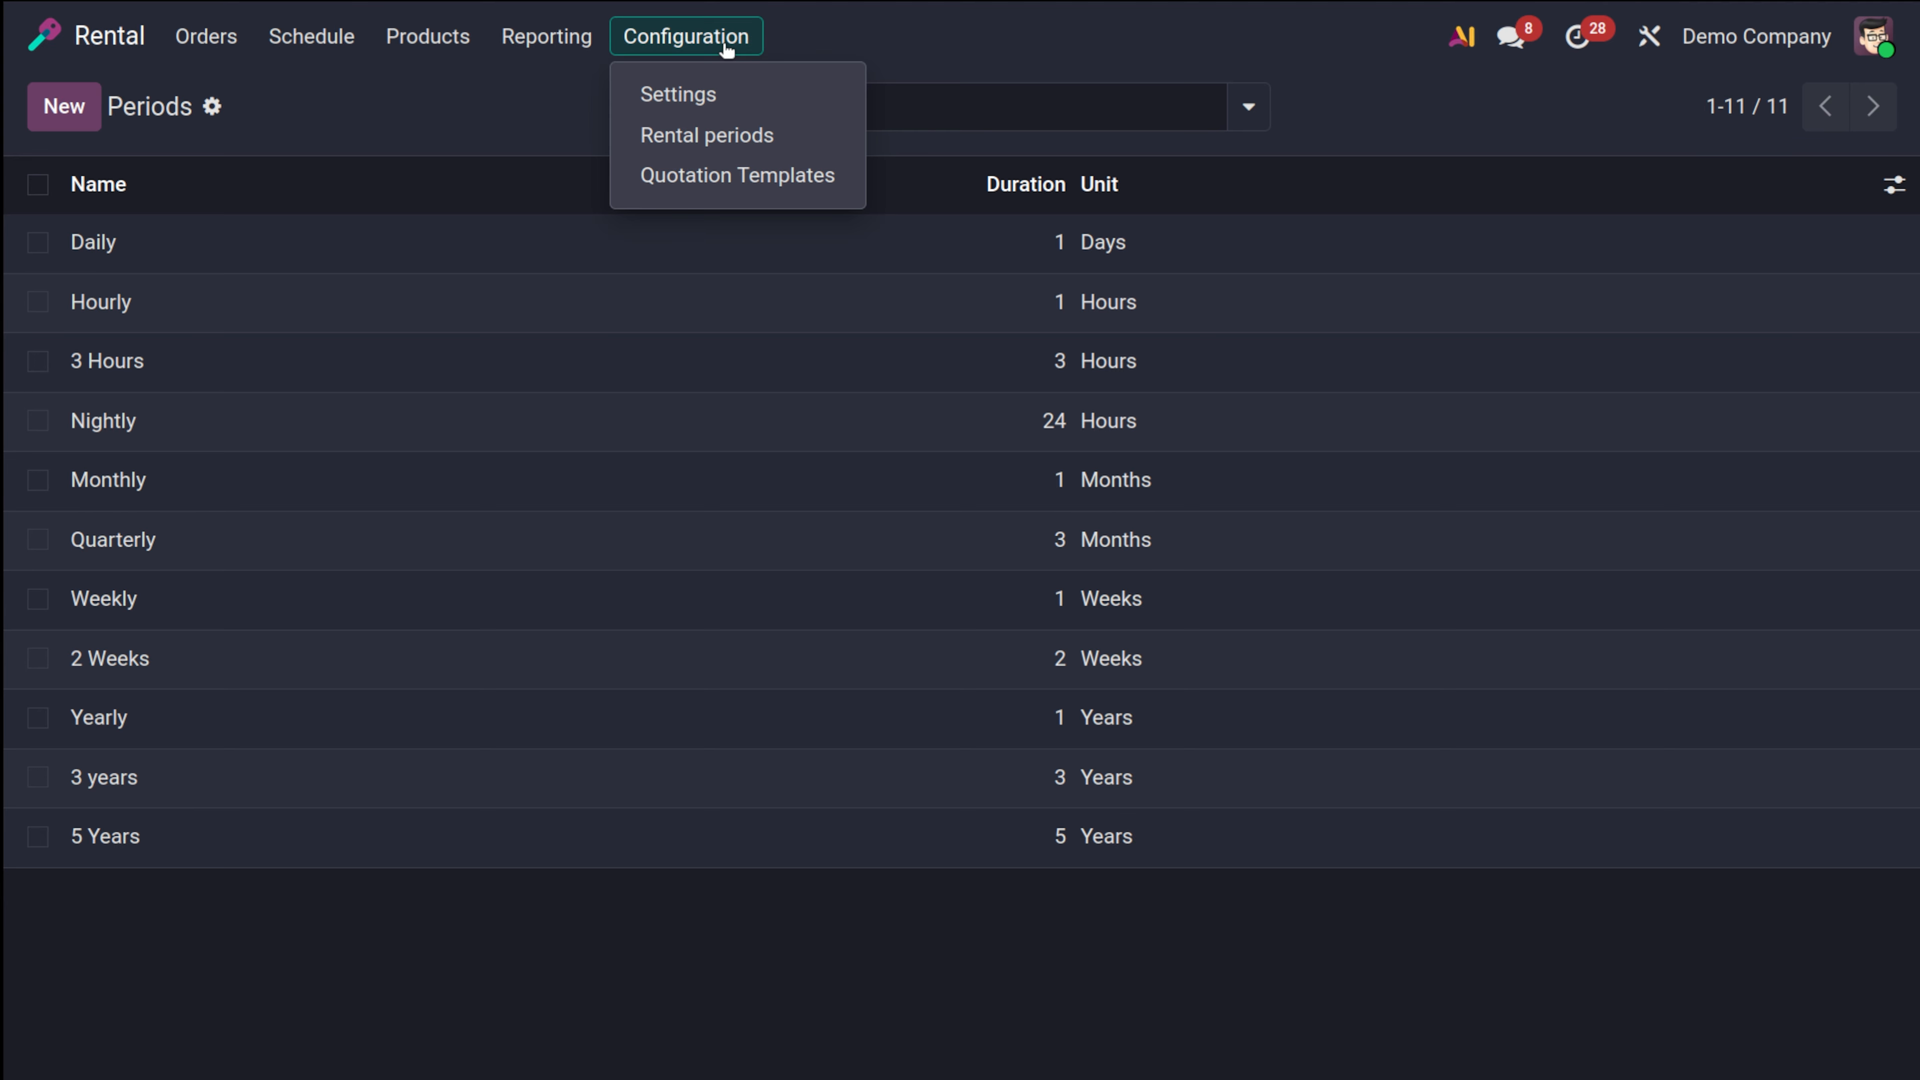
click(730, 181)
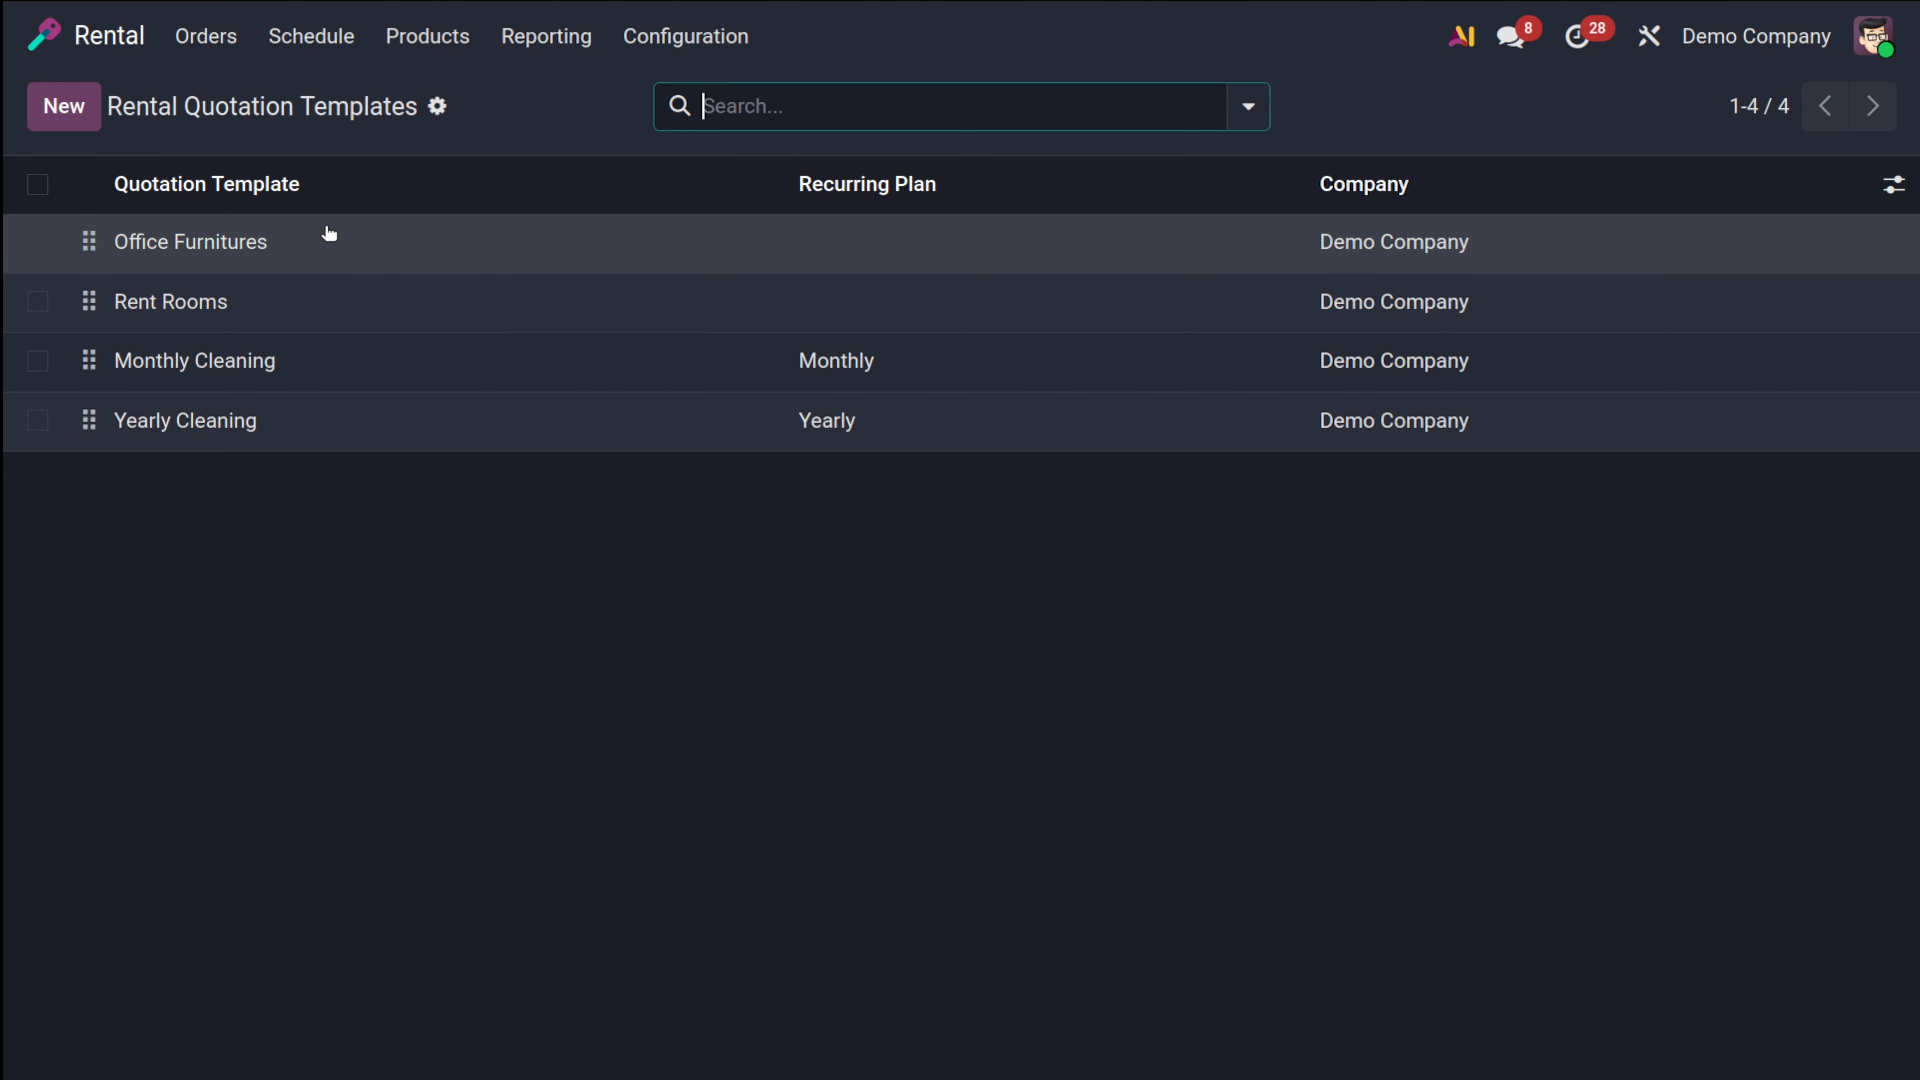
click(328, 239)
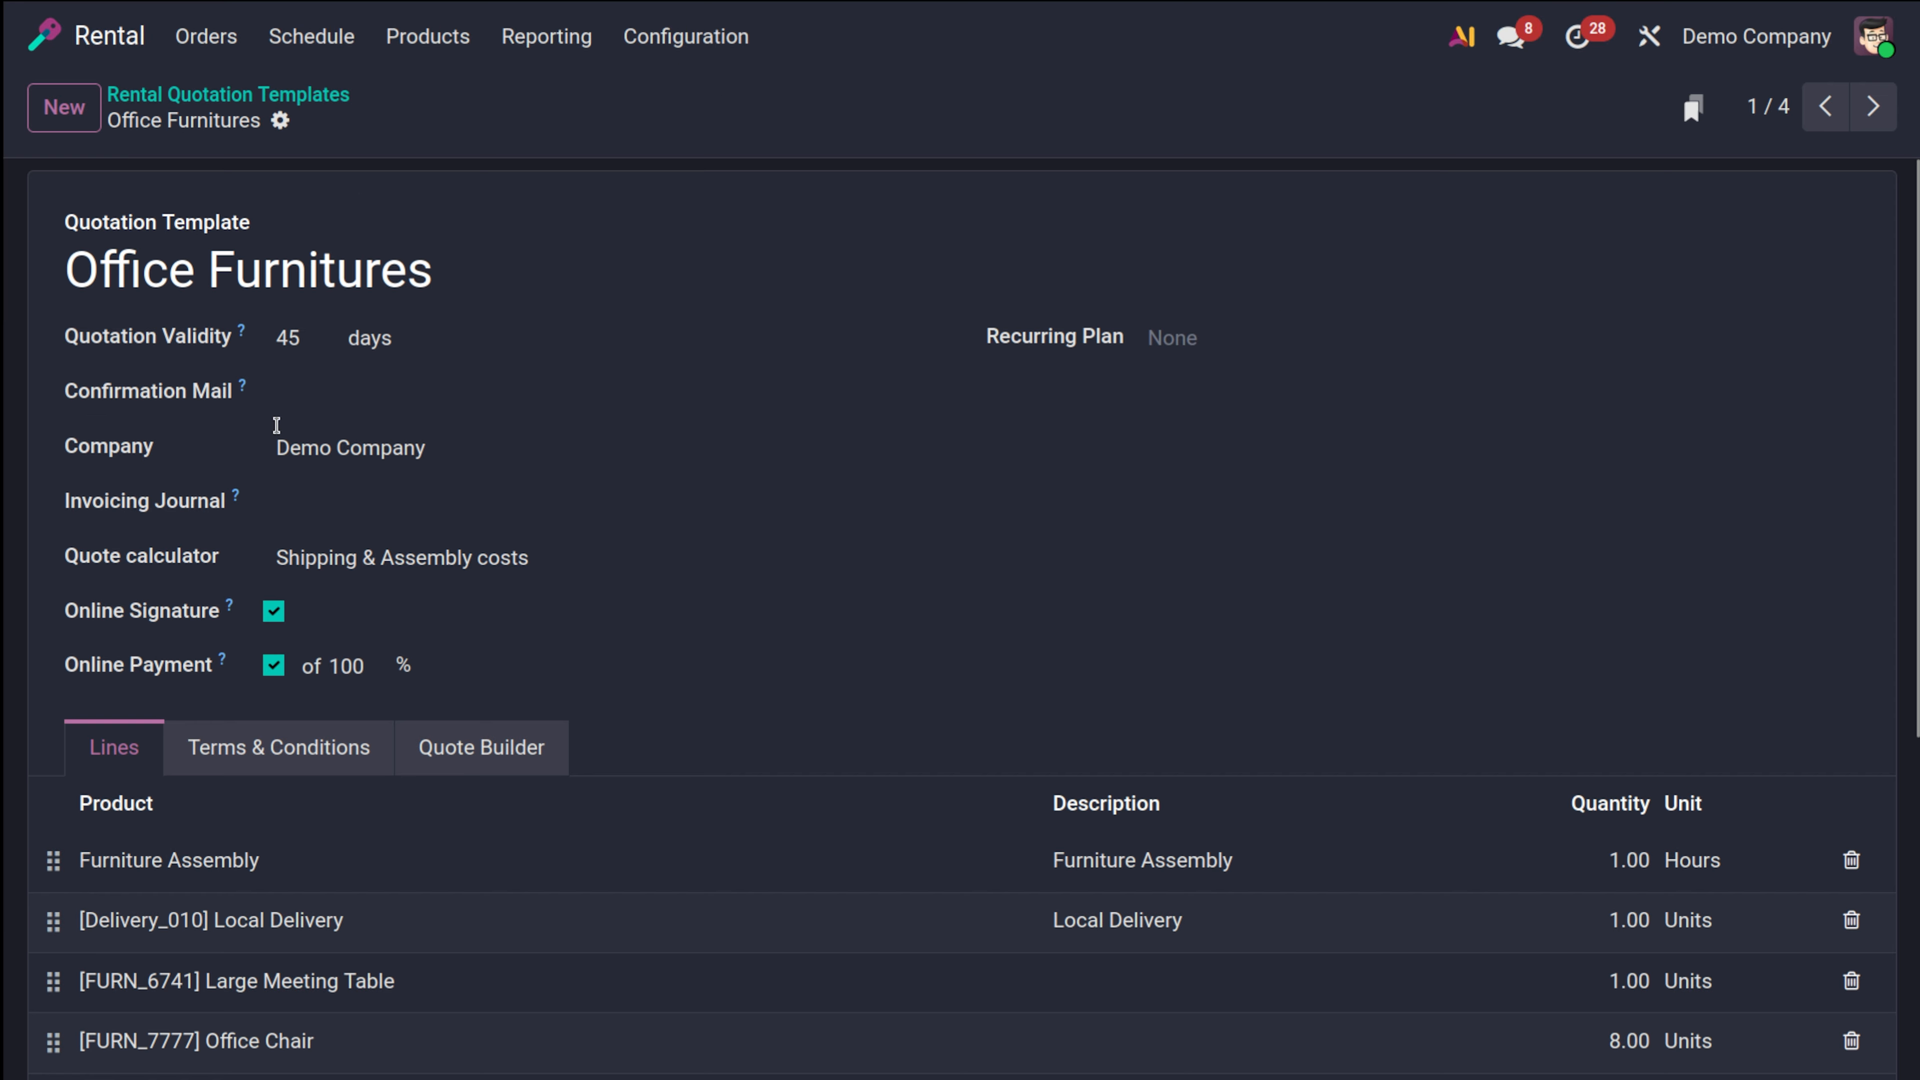
scroll(316, 800, down, 6)
scroll(318, 801, up, 5)
scroll(446, 871, down, 5)
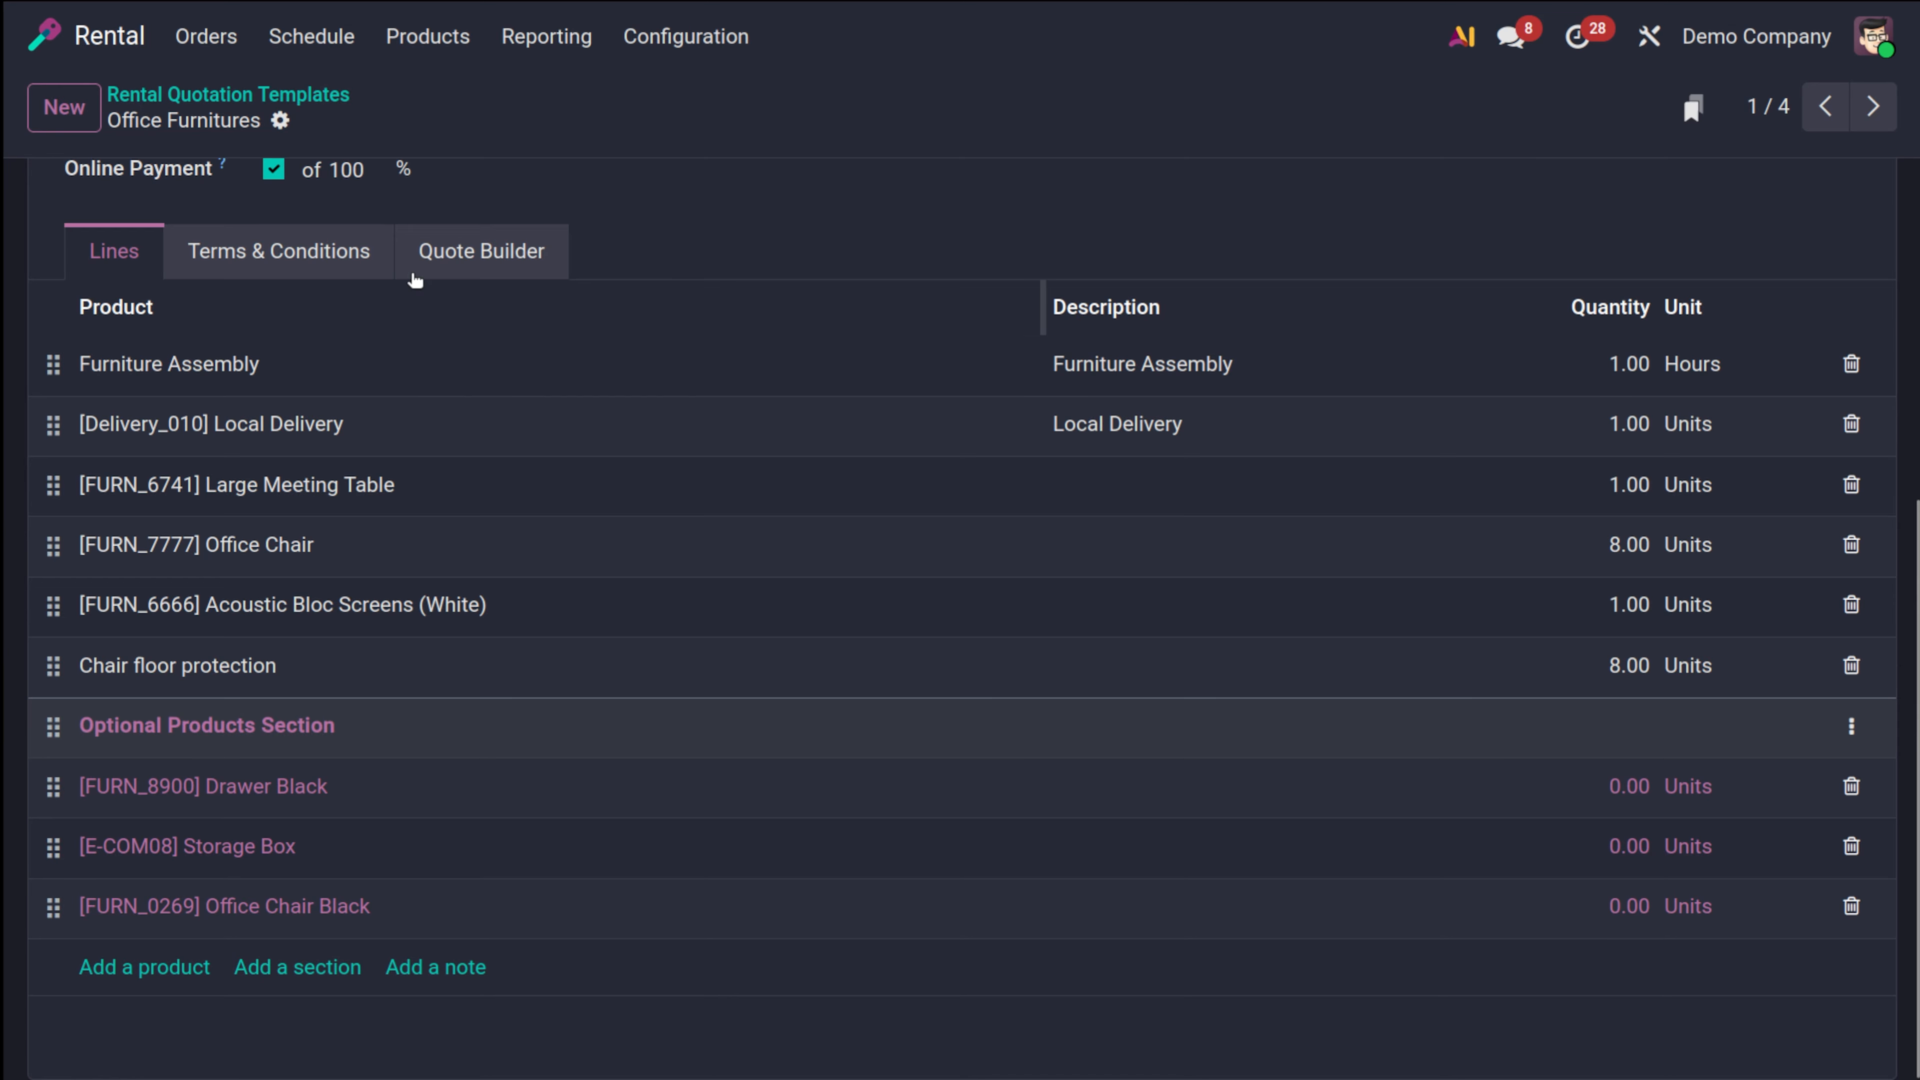
scroll(406, 945, up, 5)
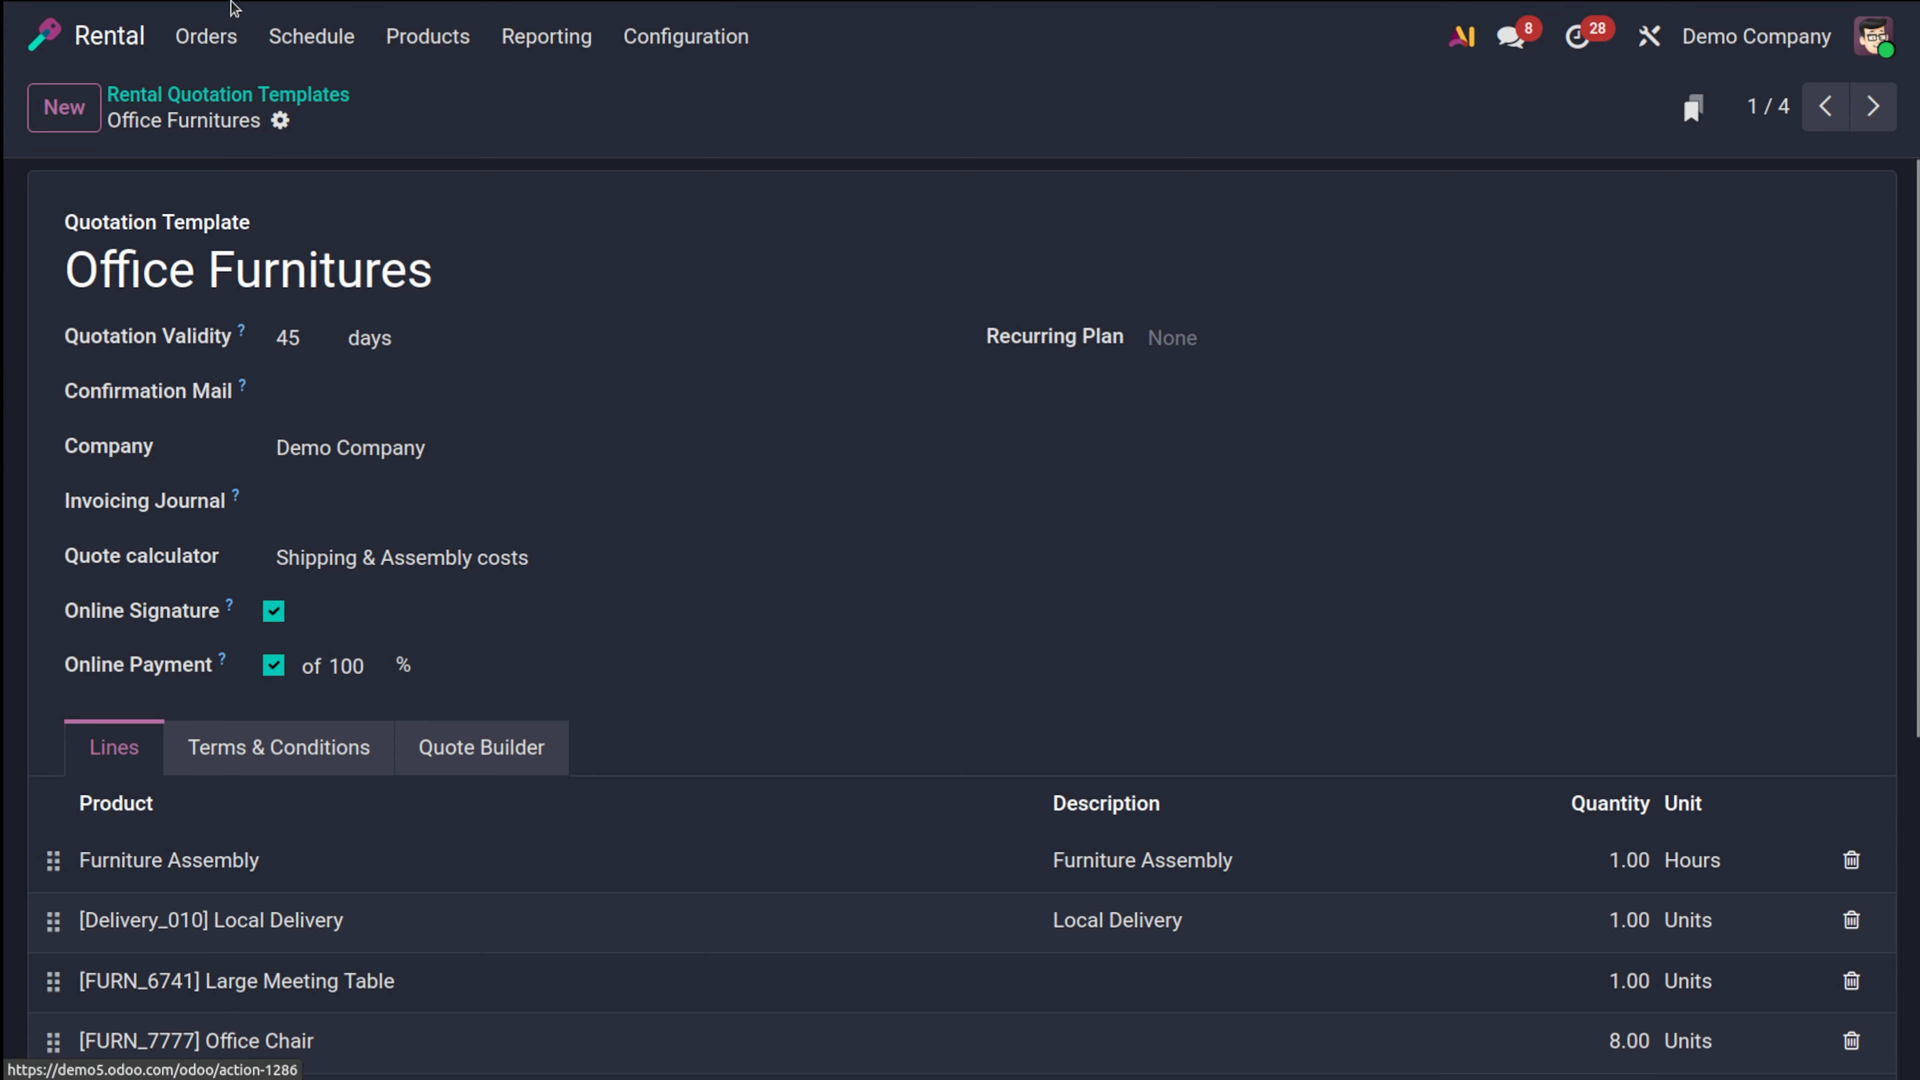
Start a new rental order with the Office Furnitures quotation template, review its order lines, and discard the order
click(206, 35)
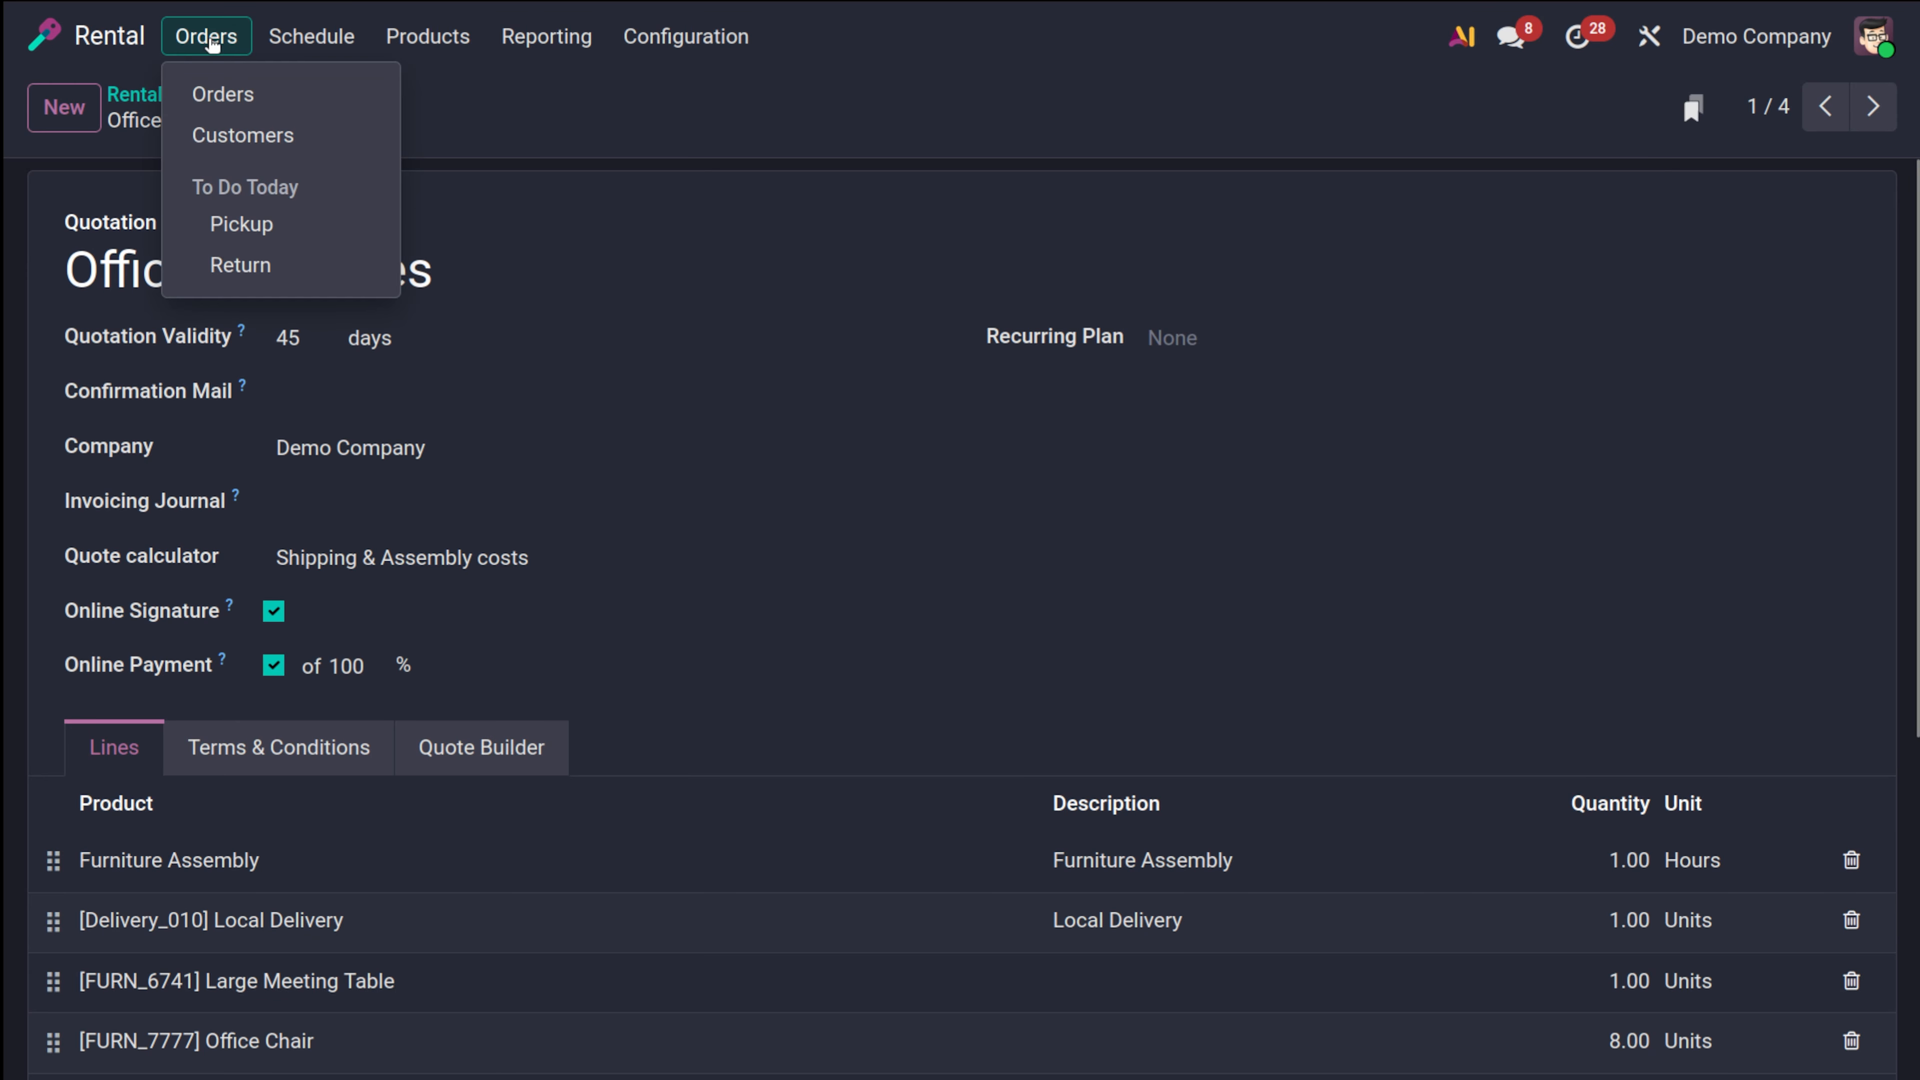
click(247, 107)
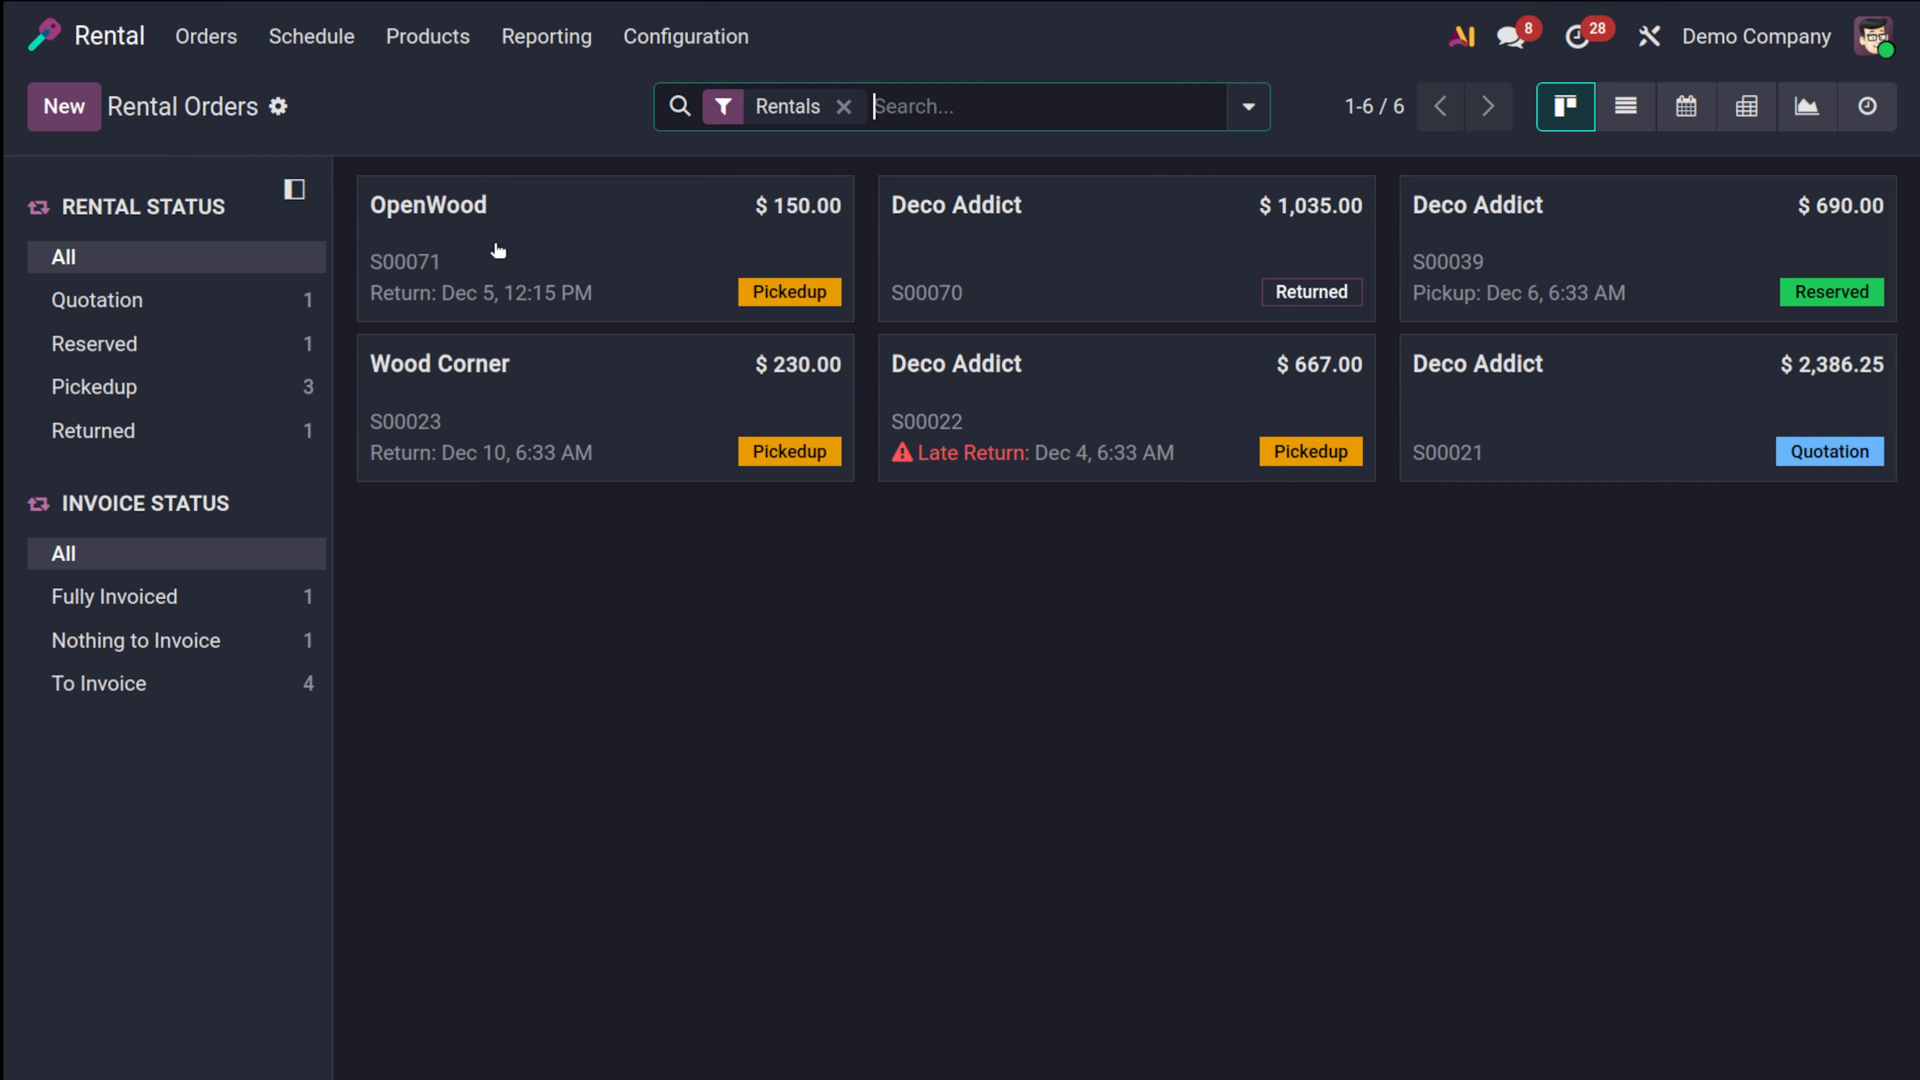
click(58, 105)
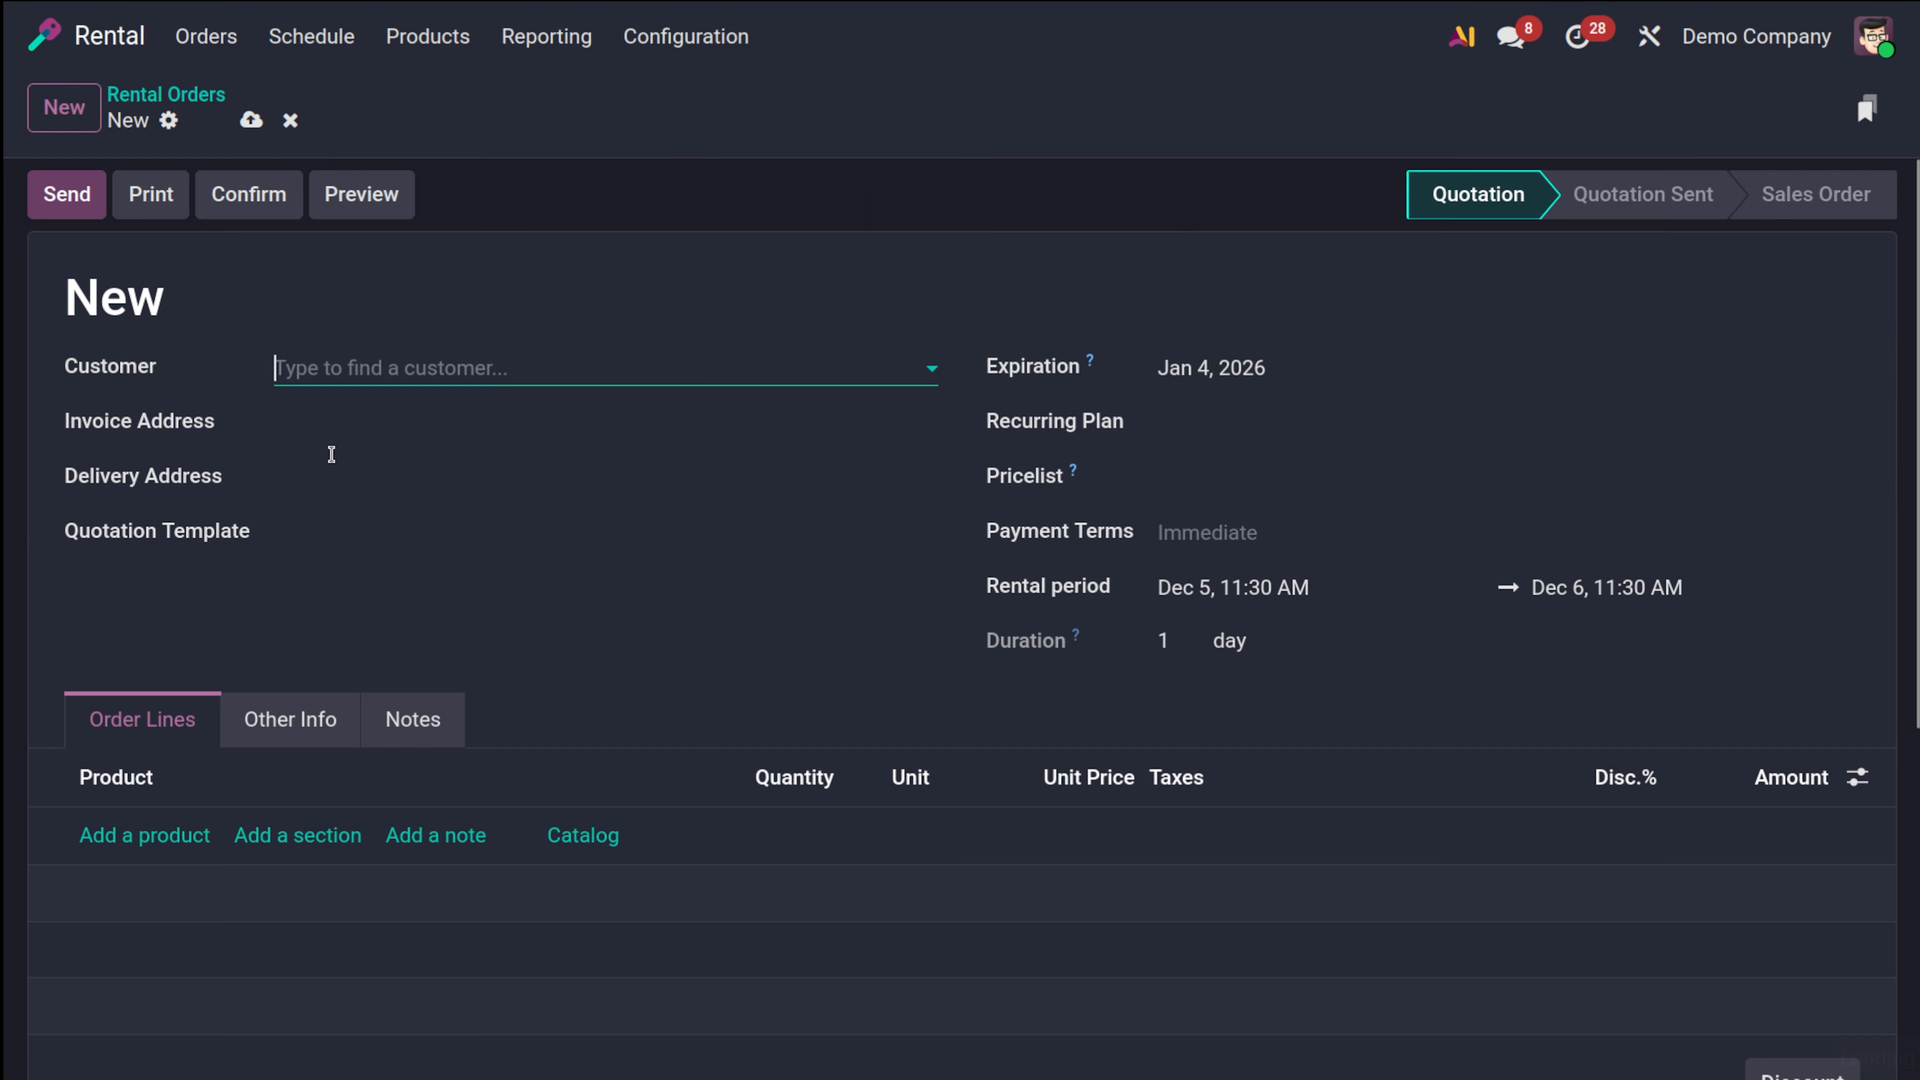
click(408, 536)
click(372, 602)
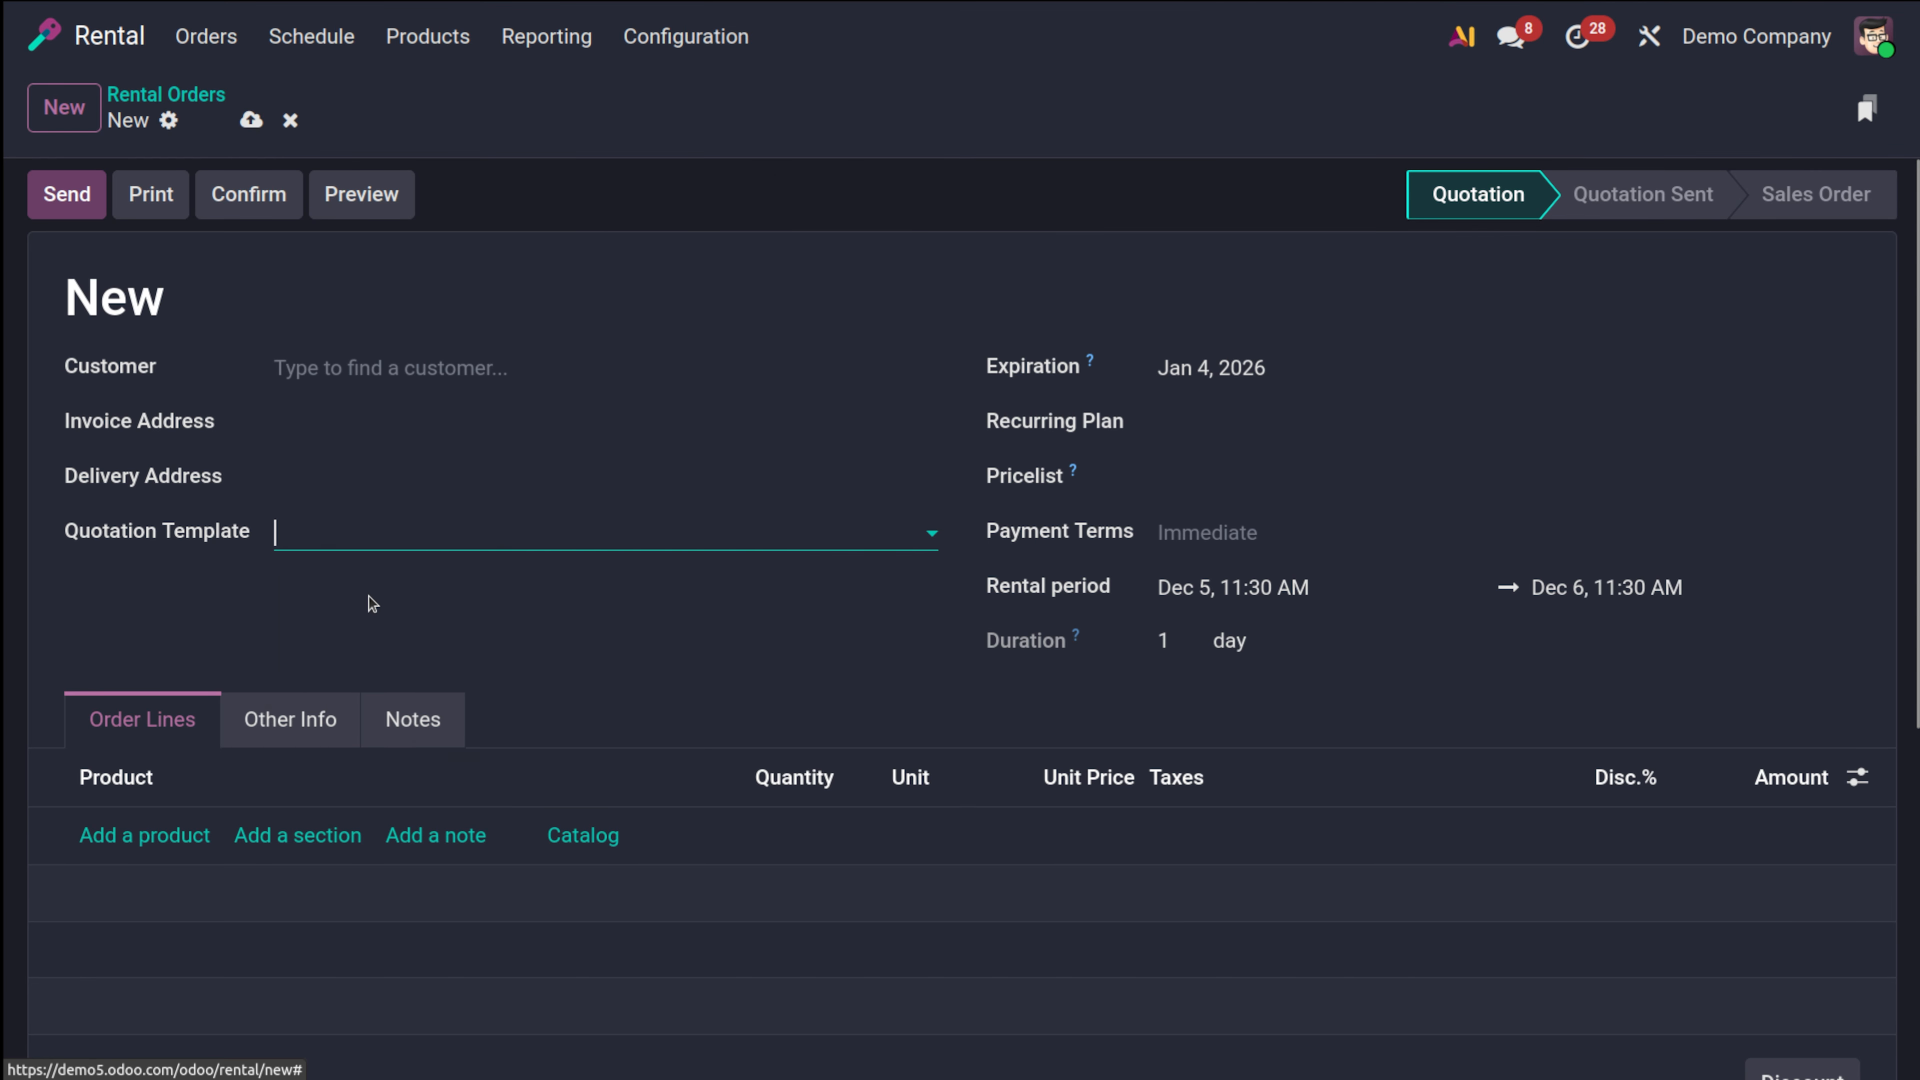
scroll(690, 798, down, 5)
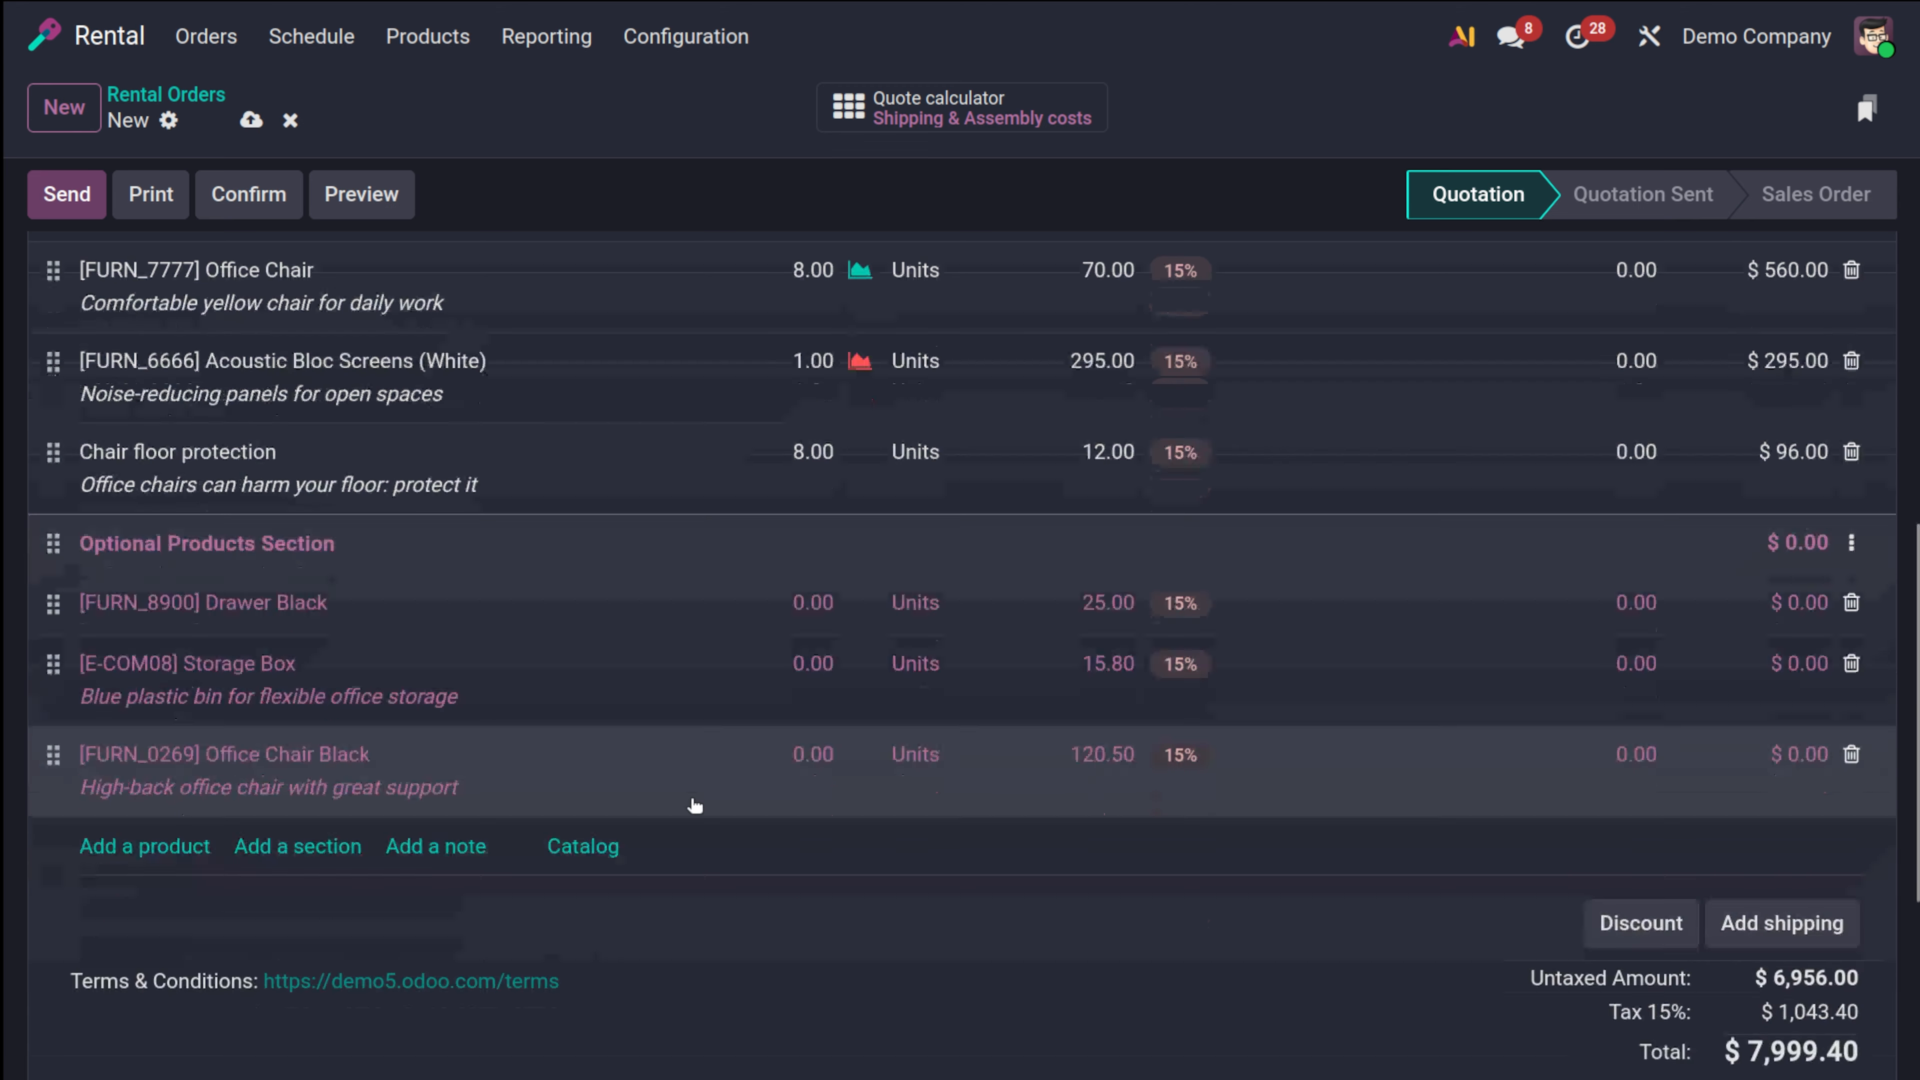
scroll(690, 798, up, 6)
scroll(690, 798, down, 2)
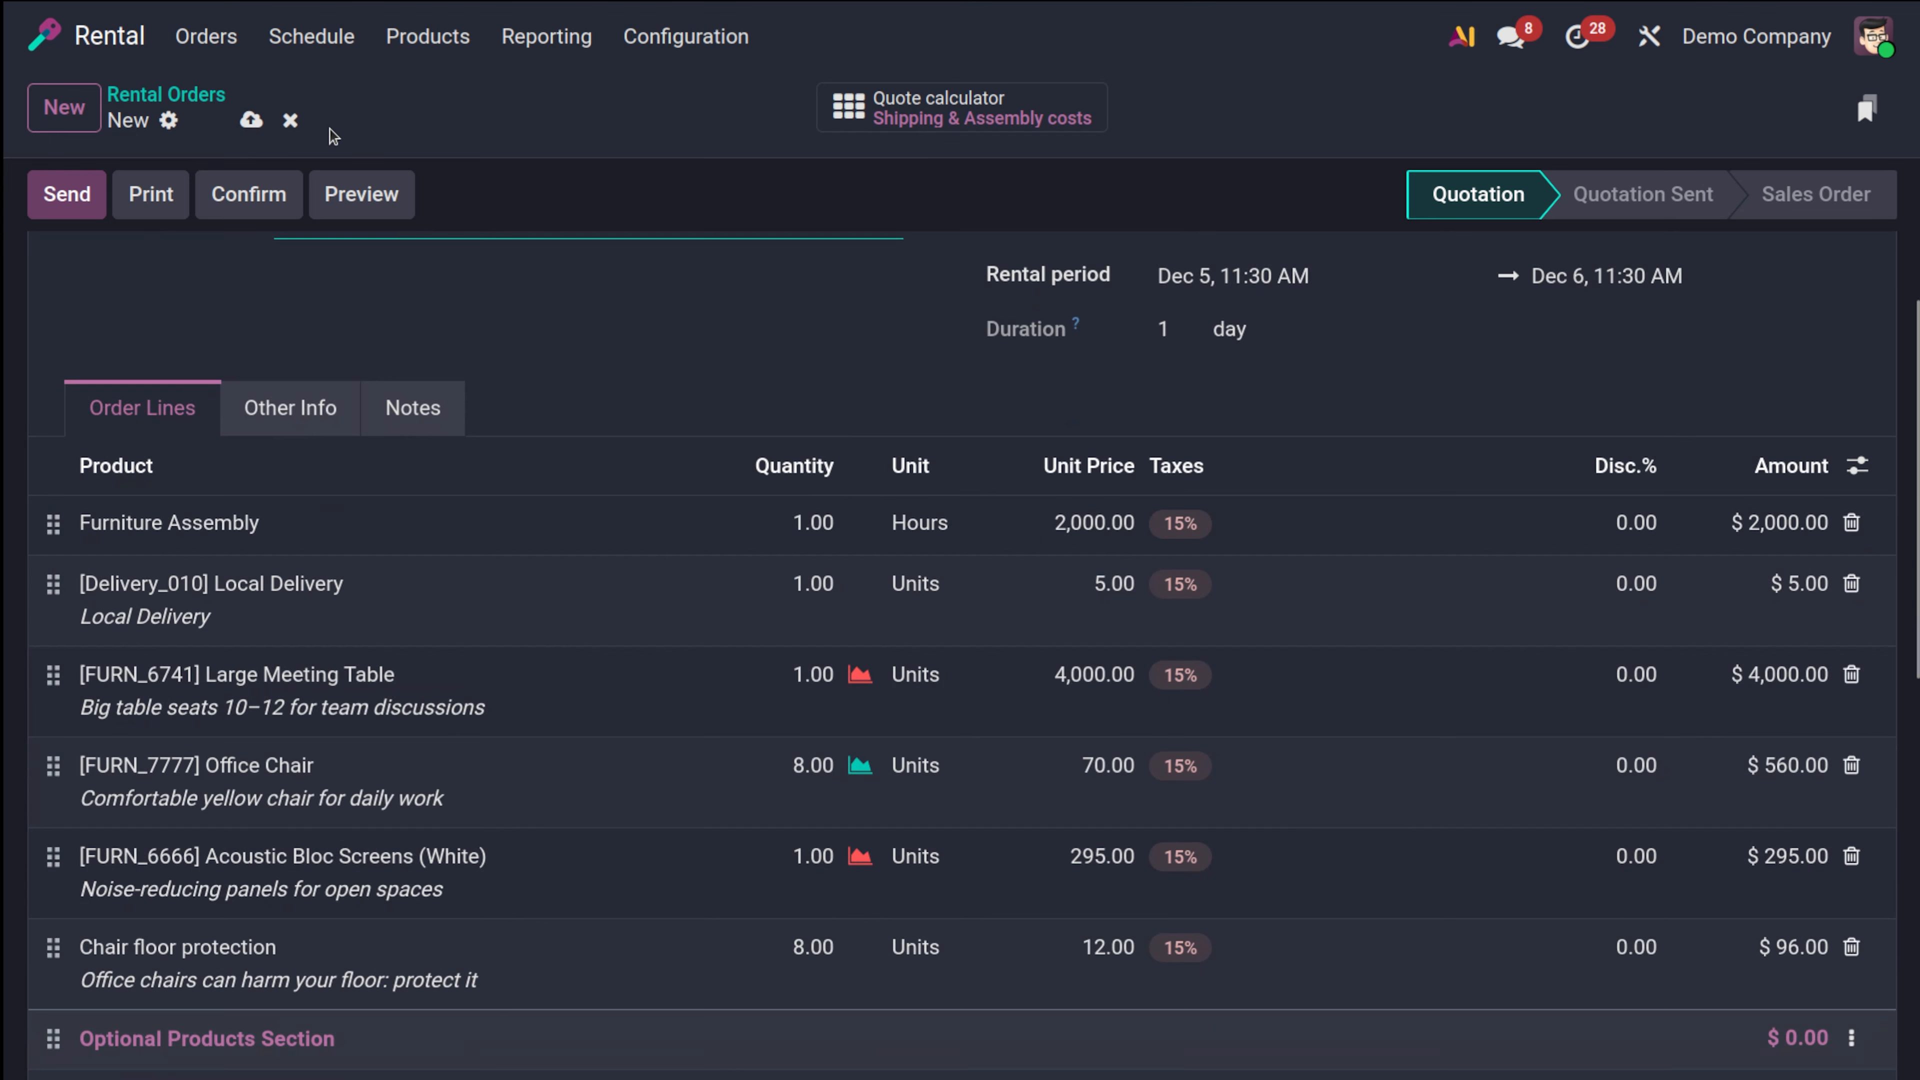
click(292, 121)
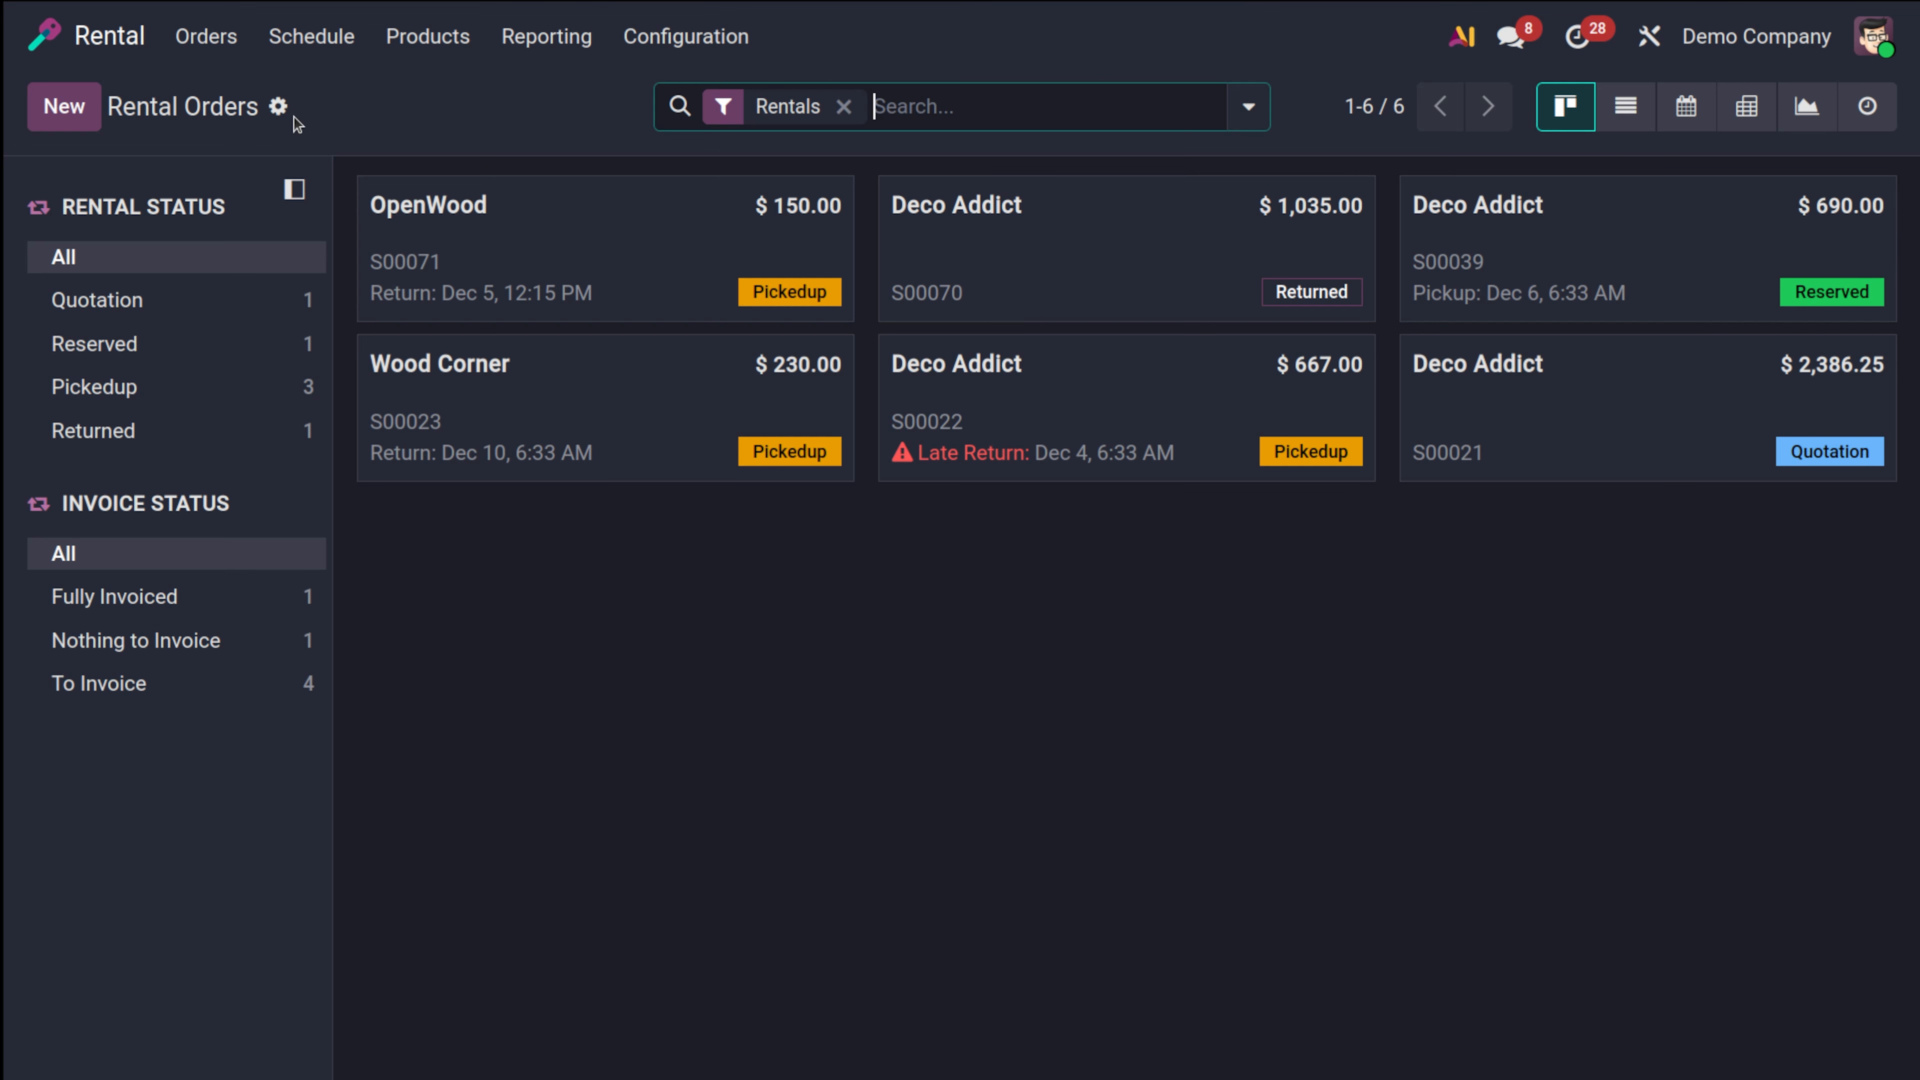
Revisit the quotation templates list and open the Rental settings to review delay costs, padding time and online rental options
click(682, 54)
click(731, 177)
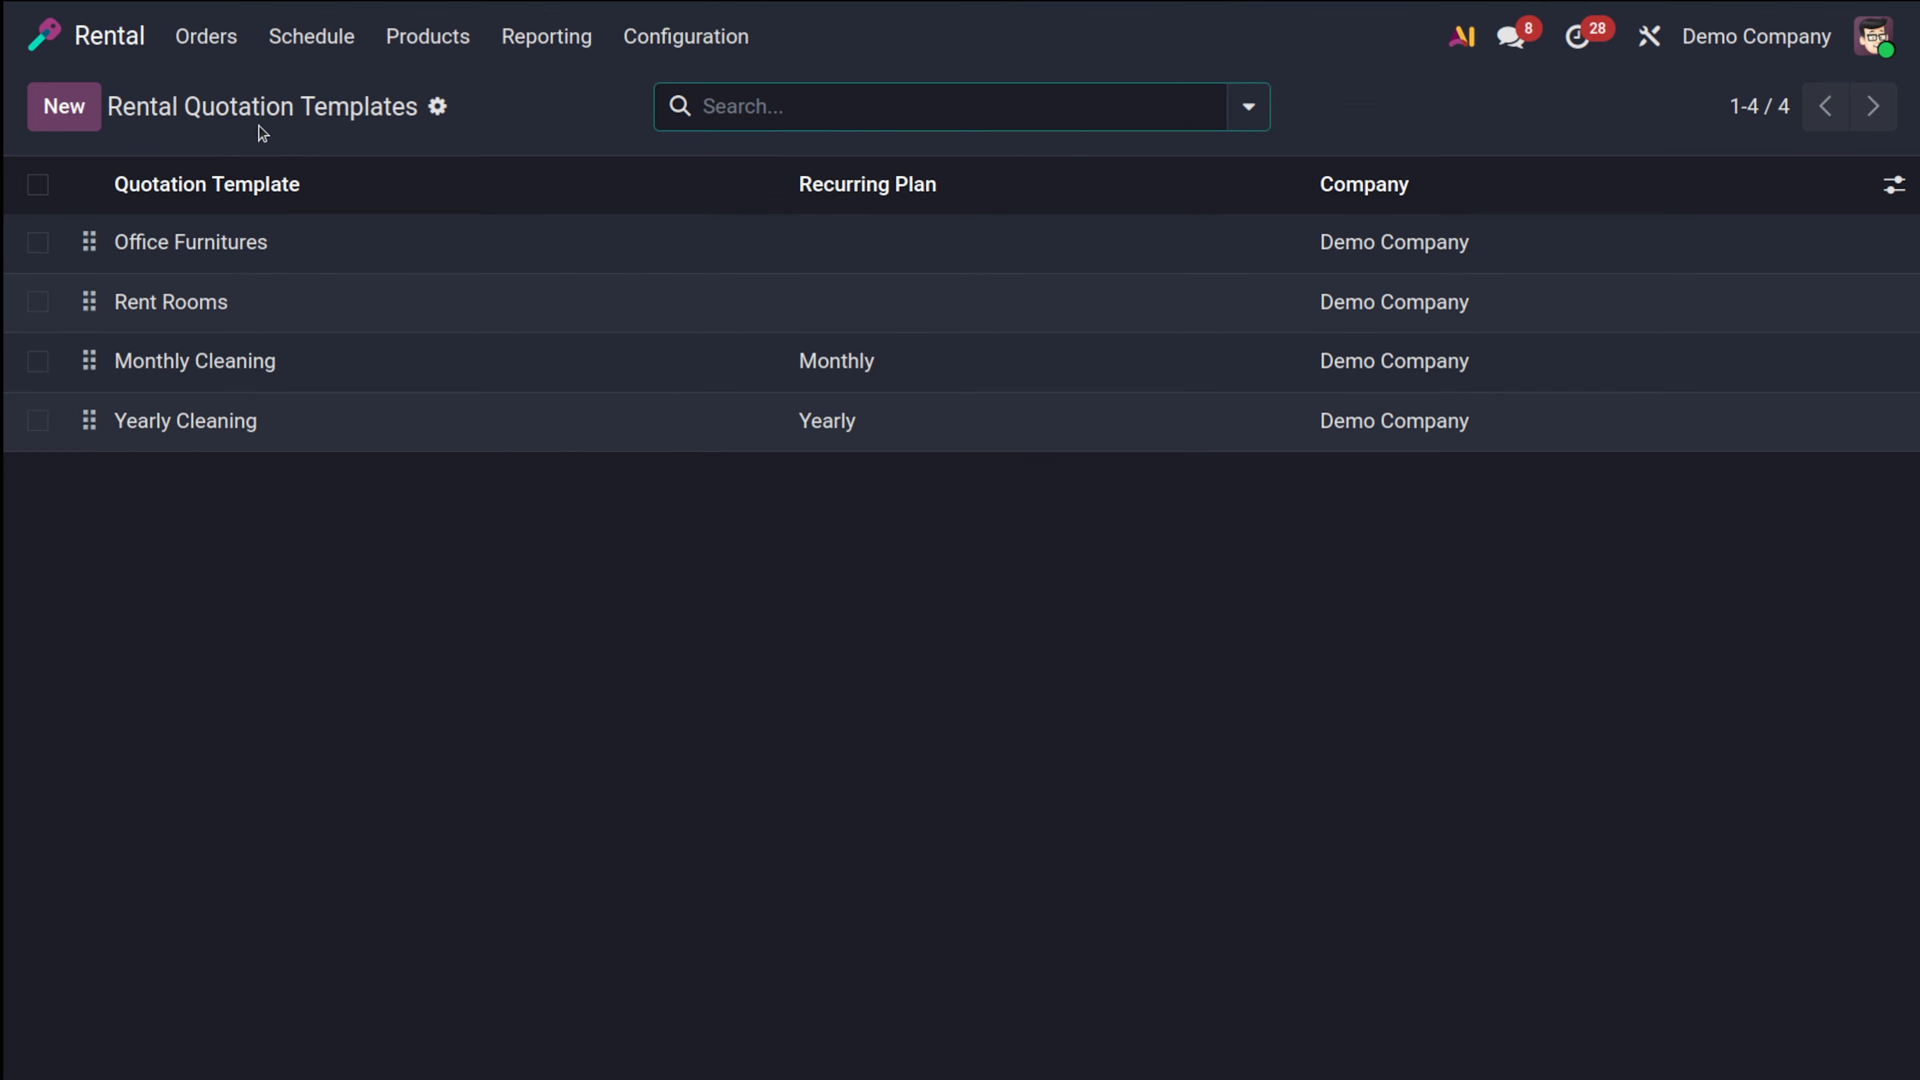
click(698, 40)
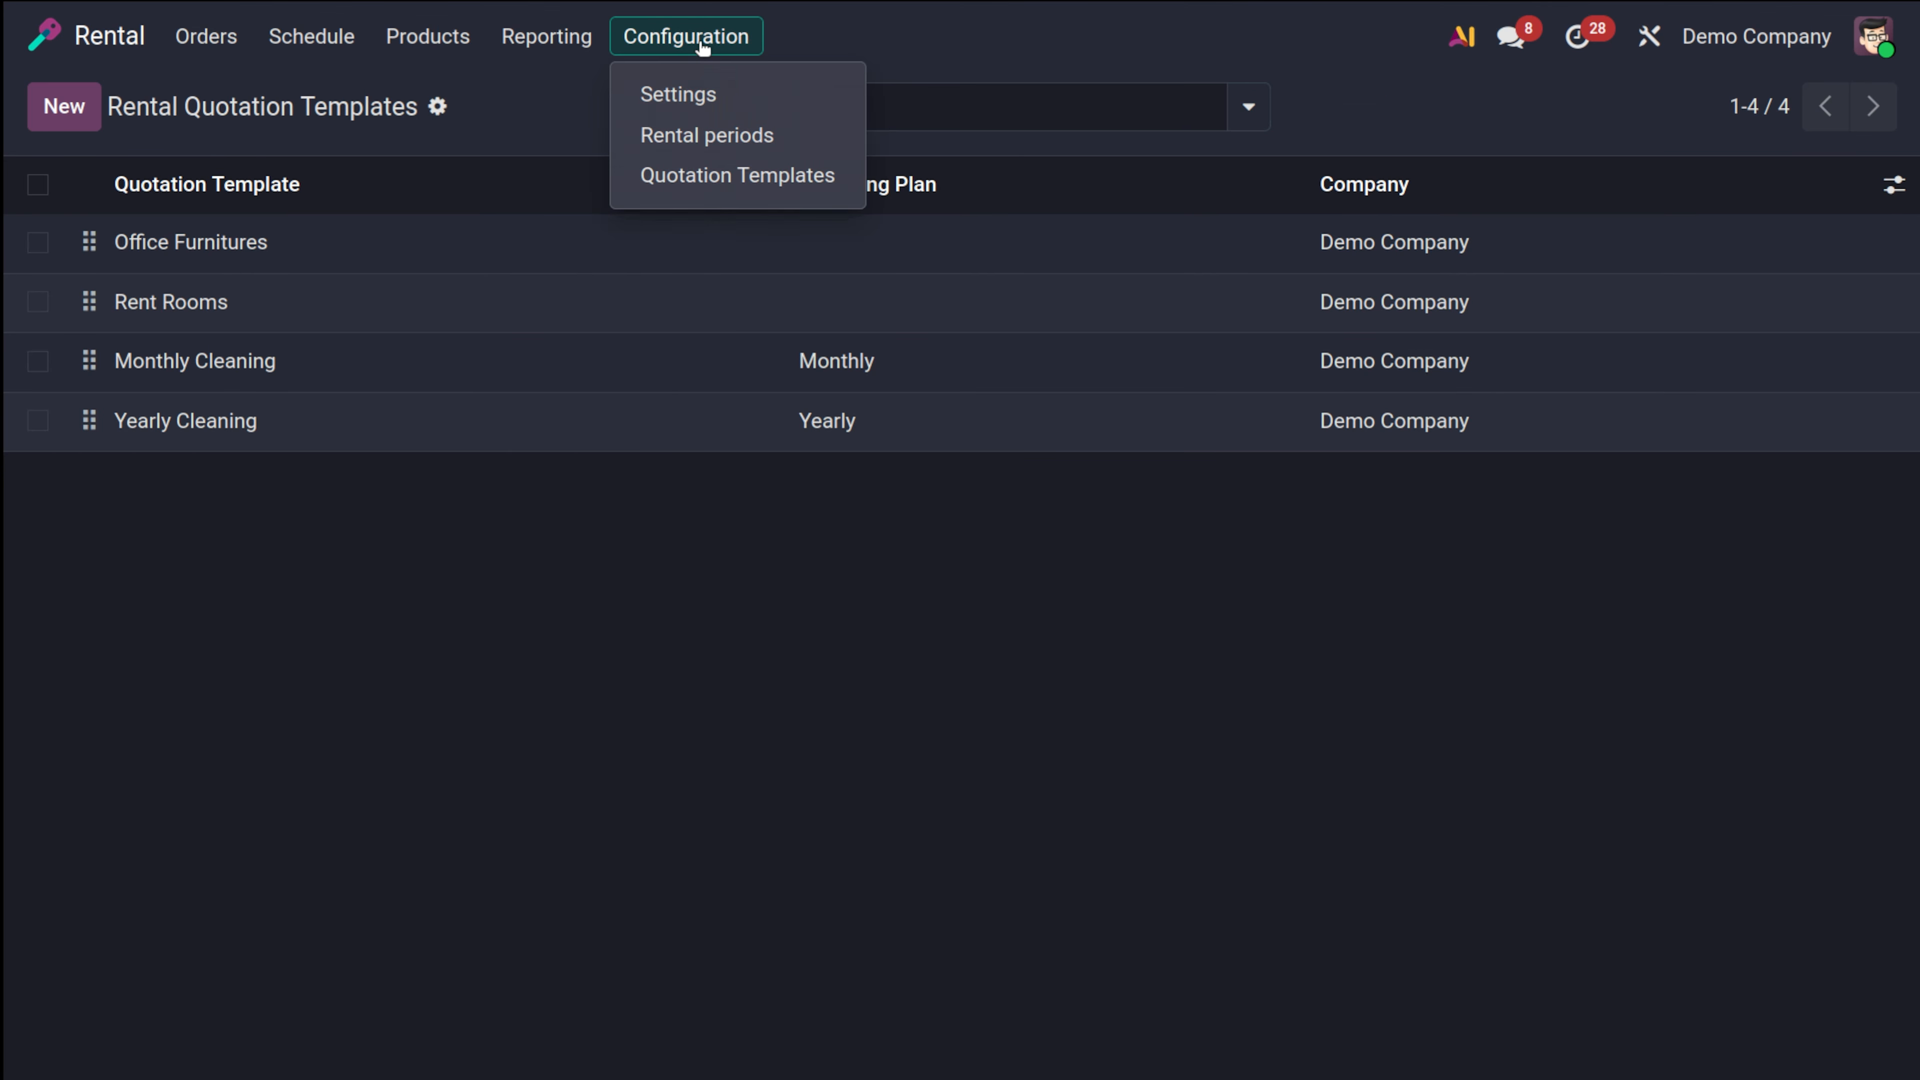
click(666, 84)
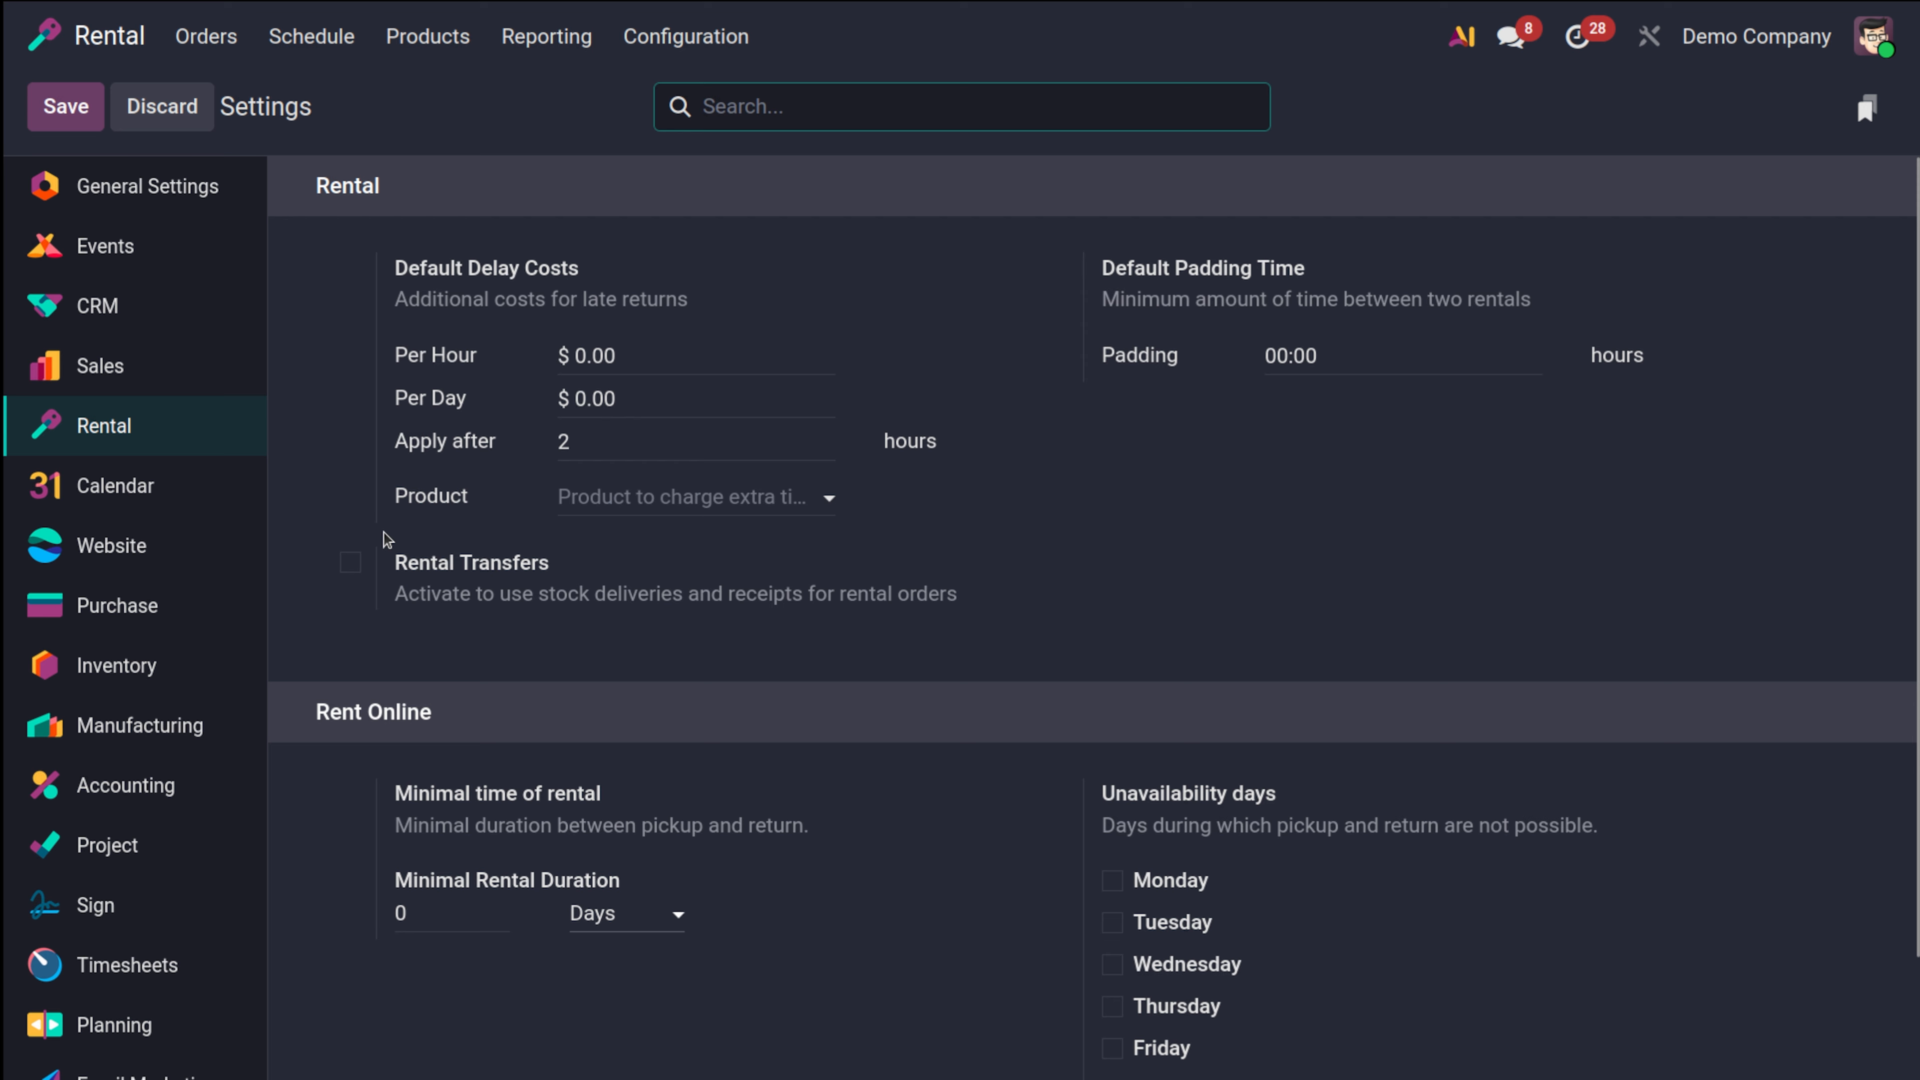
scroll(539, 677, down, 2)
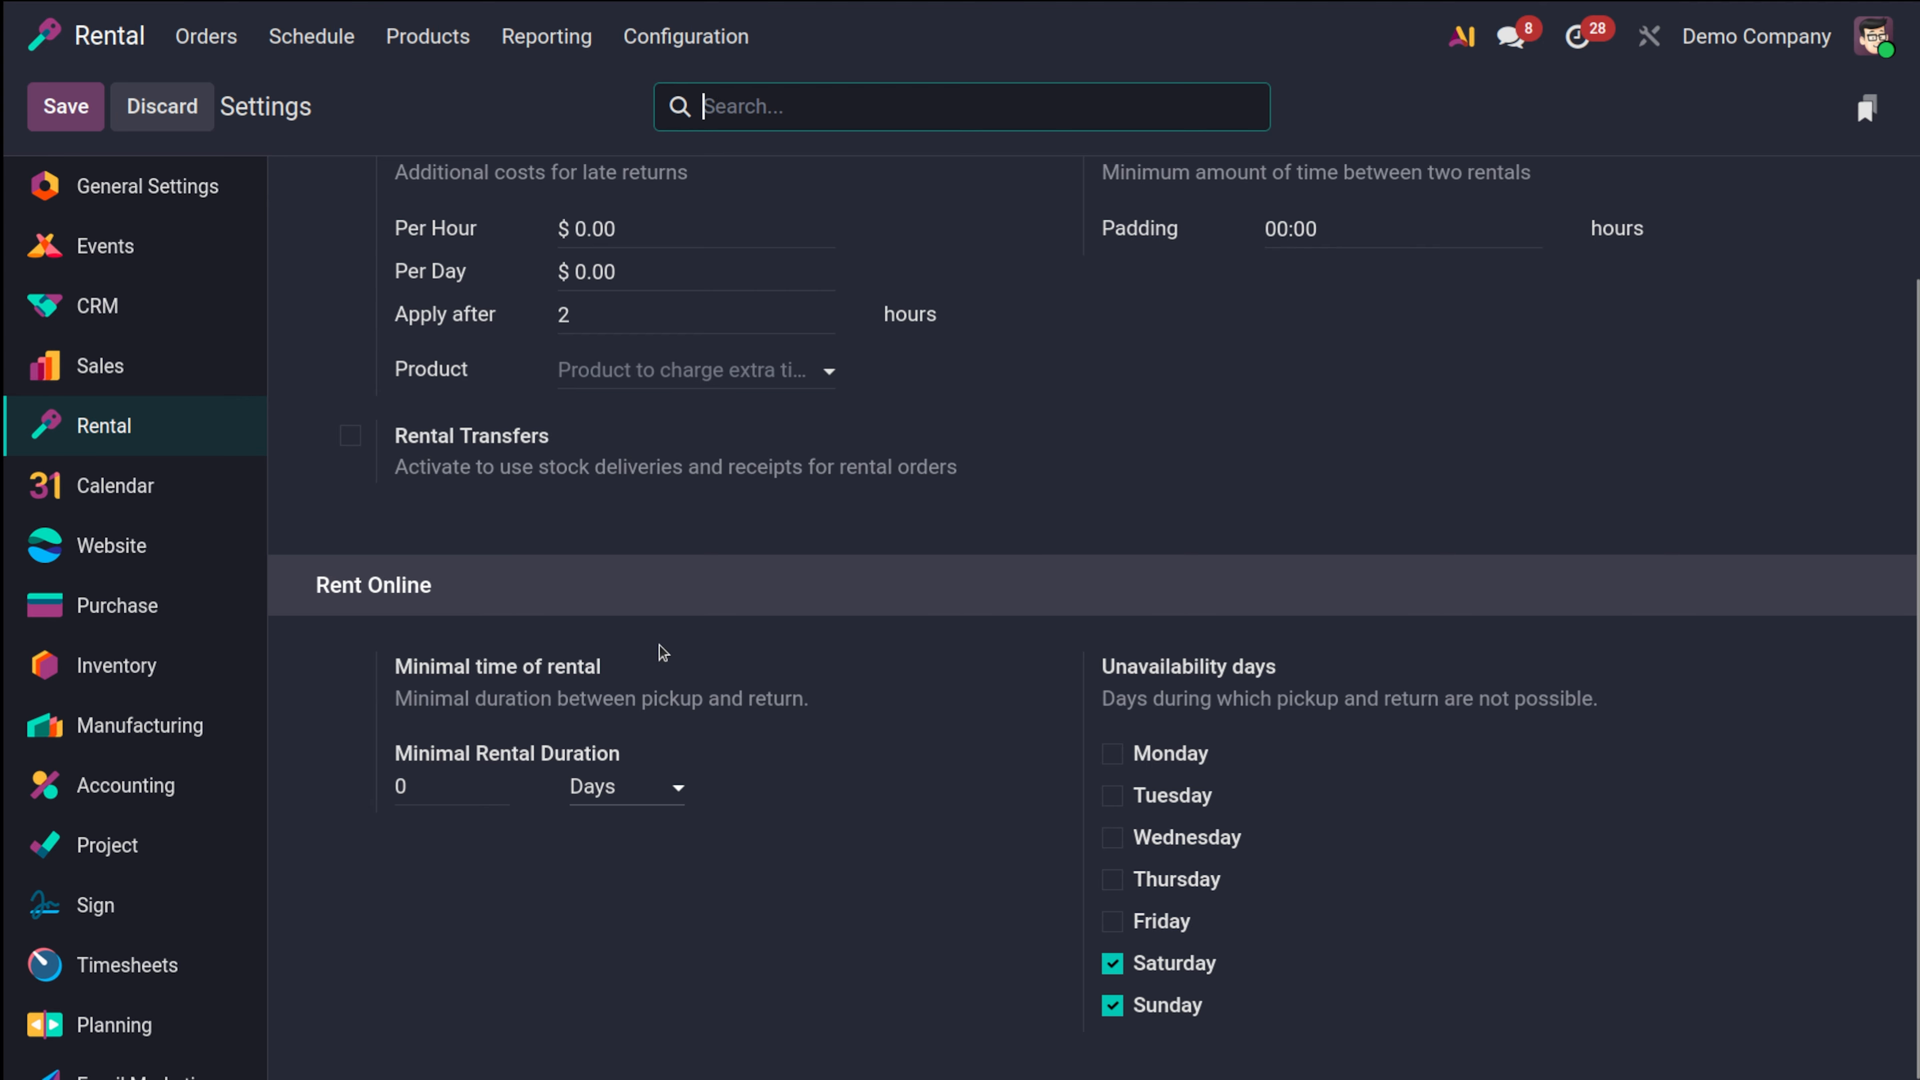
scroll(671, 606, up, 2)
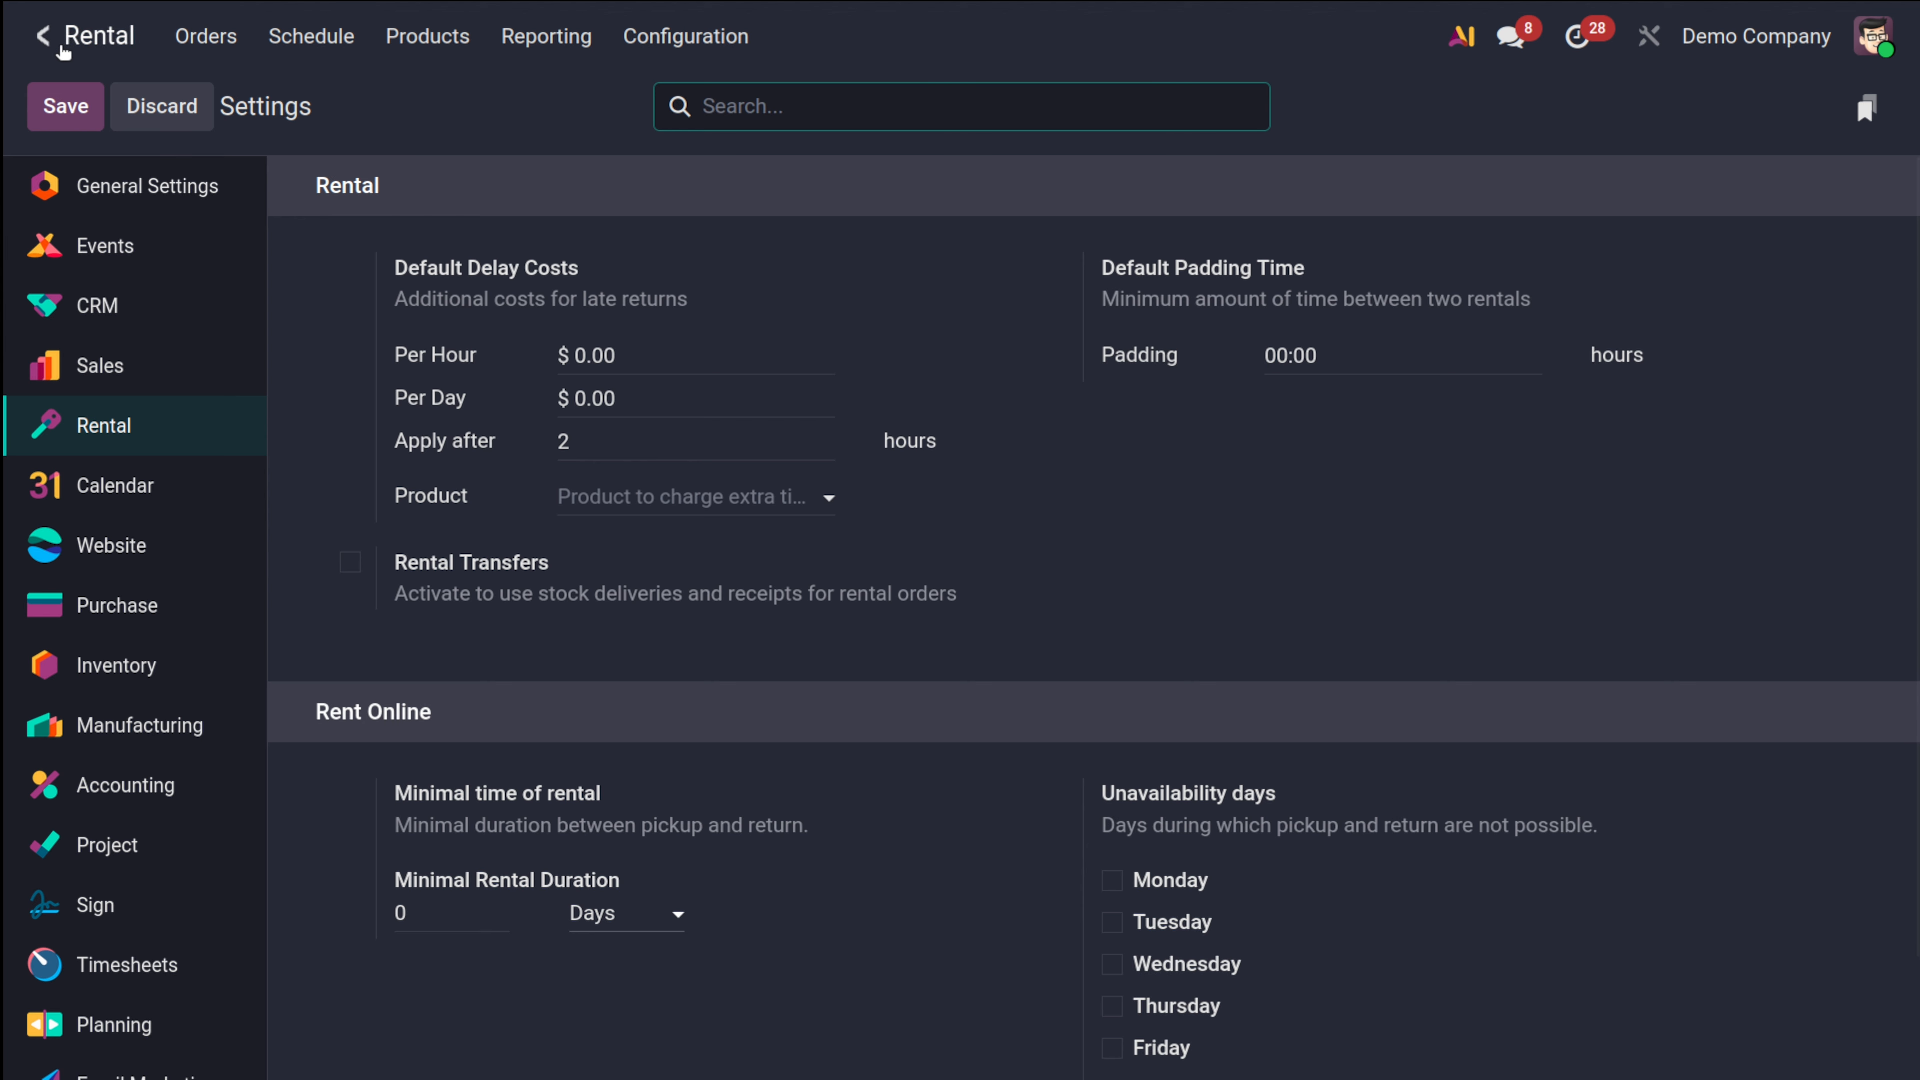
mouse_move(695, 282)
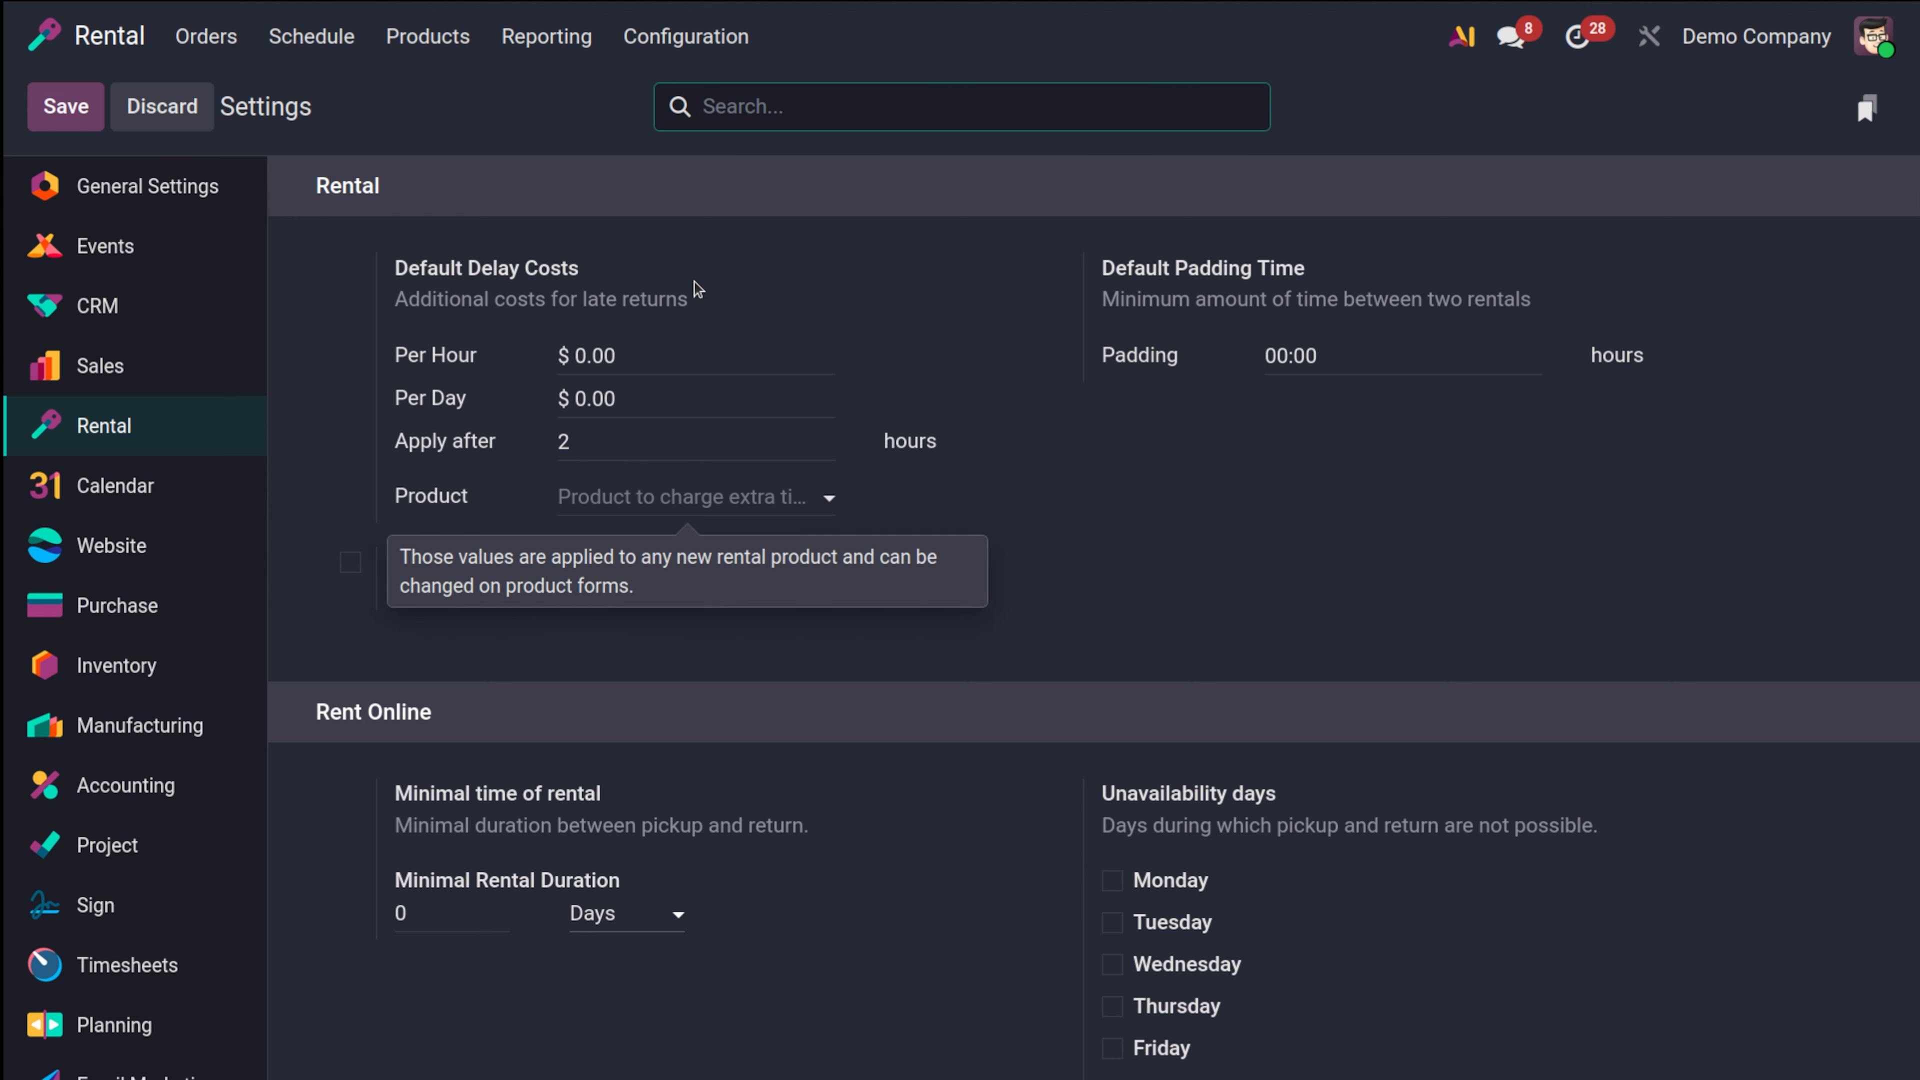